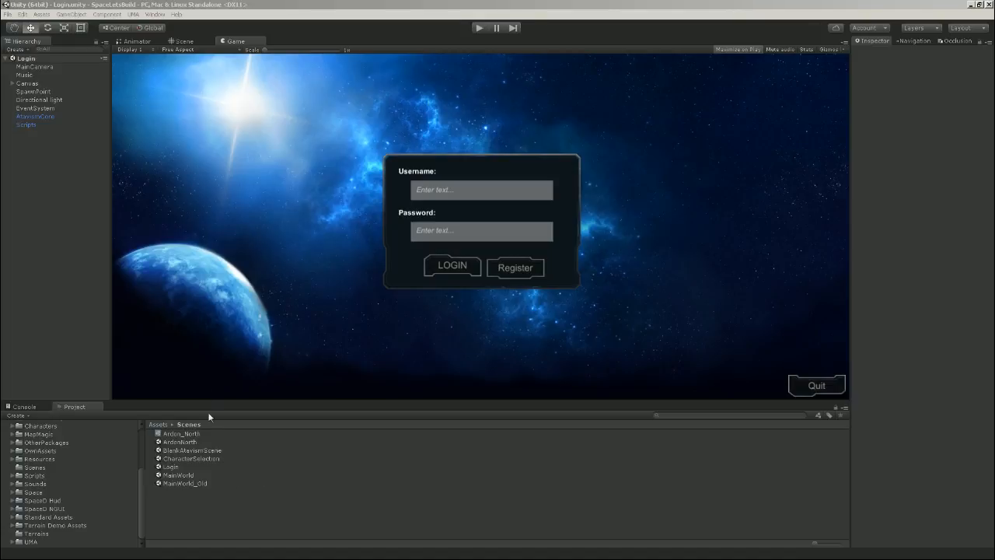
- Place the alien character prefab from the alien character asset folder into the Login scene, beside the login canvas
left_click(183, 41)
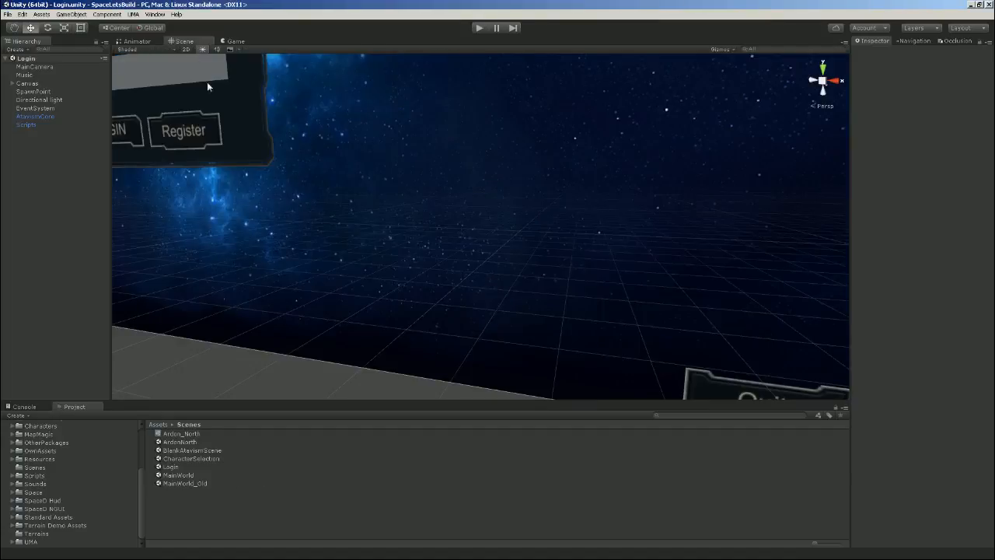
right_click_drag(472, 281, 639, 284)
right_click_drag(612, 172, 610, 178)
right_click_drag(624, 247, 548, 271)
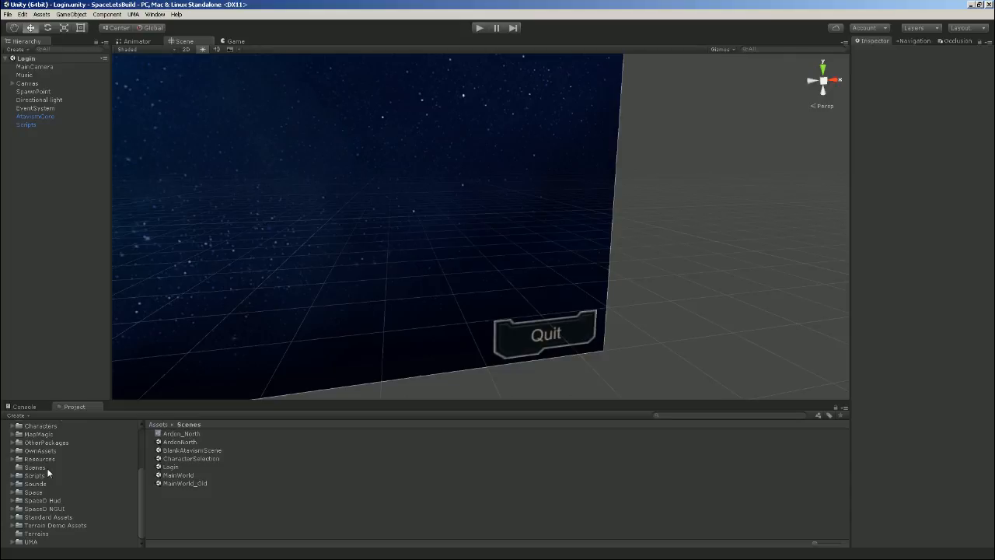
scroll(52, 488, "up", 4)
left_click(12, 482)
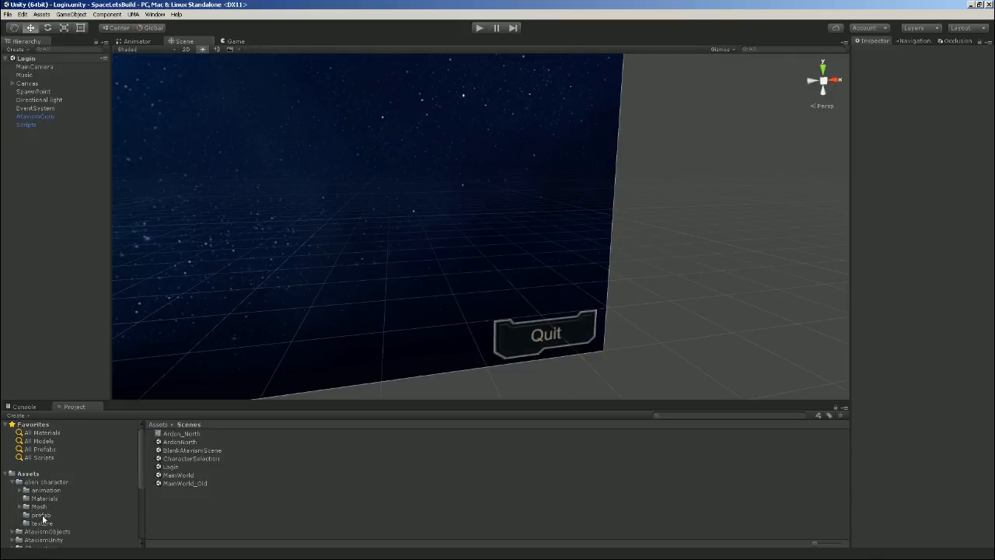
left_click(41, 515)
left_click(187, 434)
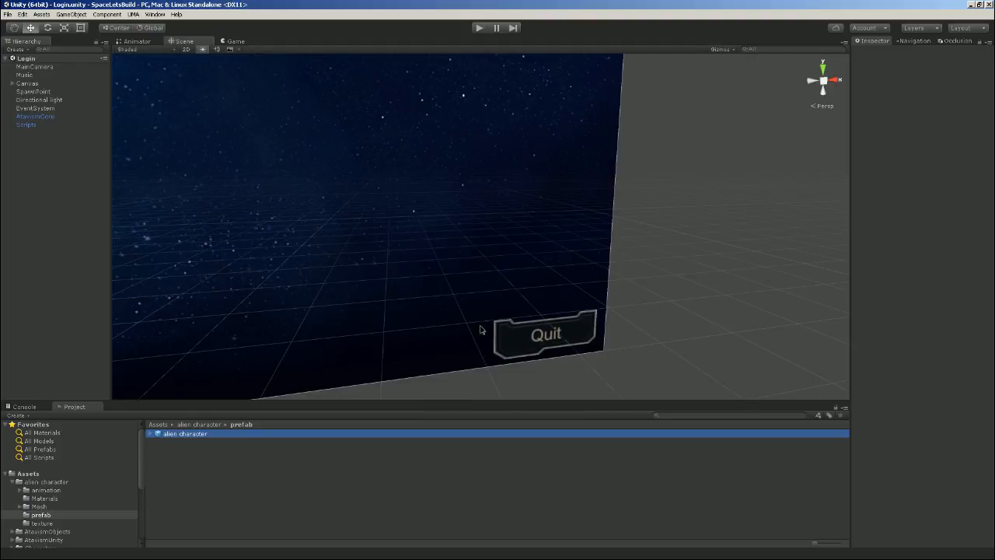
left_click(722, 328)
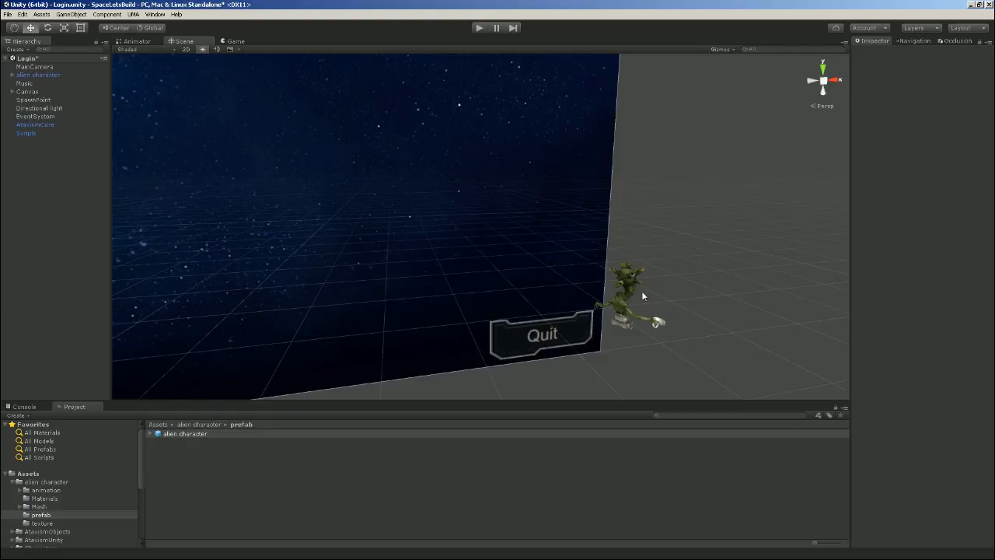
- Frame the placed alien character in the Scene view and examine its model from the front and sides
left_click(671, 319)
key("f")
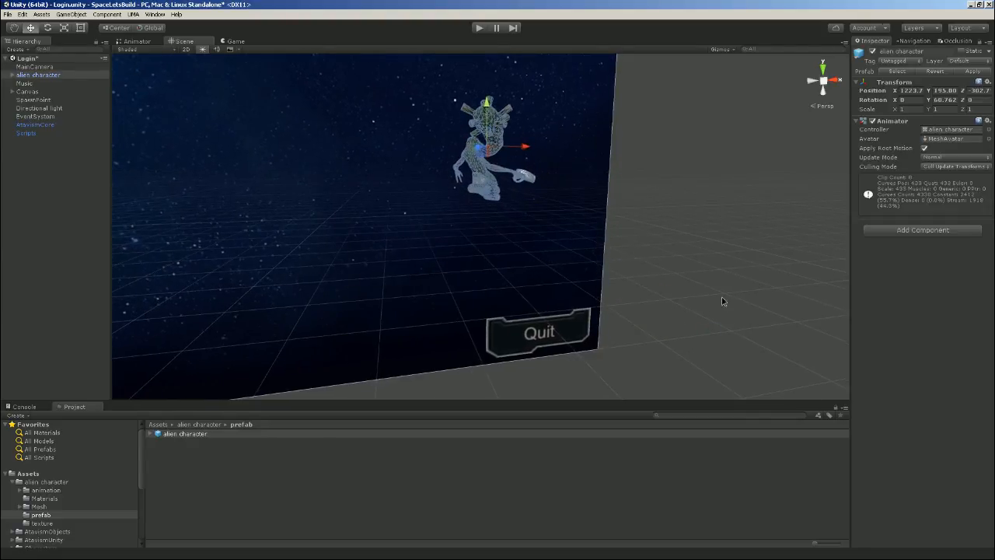
left_click(722, 300)
scroll(718, 276, "up", 3)
right_click_drag(719, 272, 614, 272)
middle_click_drag(659, 236, 651, 256)
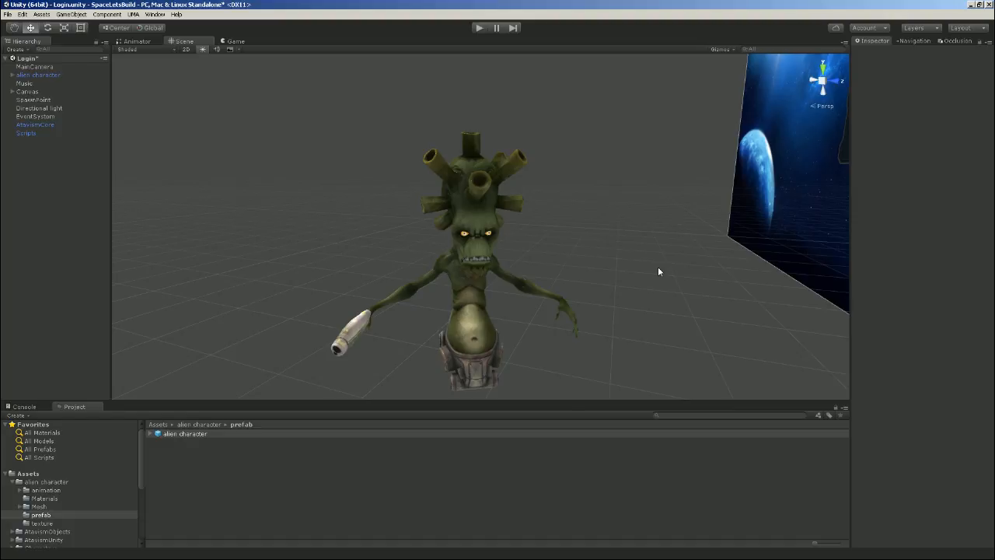
middle_click_drag(457, 310, 555, 288)
right_click_drag(555, 288, 707, 261)
middle_click_drag(521, 259, 548, 298)
right_click_drag(644, 288, 493, 304)
middle_click_drag(661, 308, 573, 304)
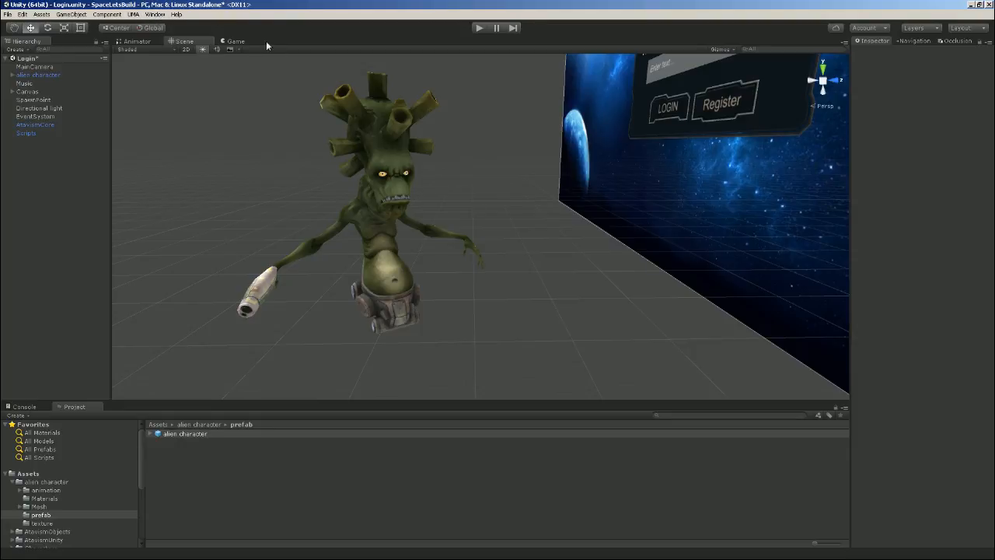
- Locate the animator controller assigned to the alien character among its animation assets
left_click(27, 409)
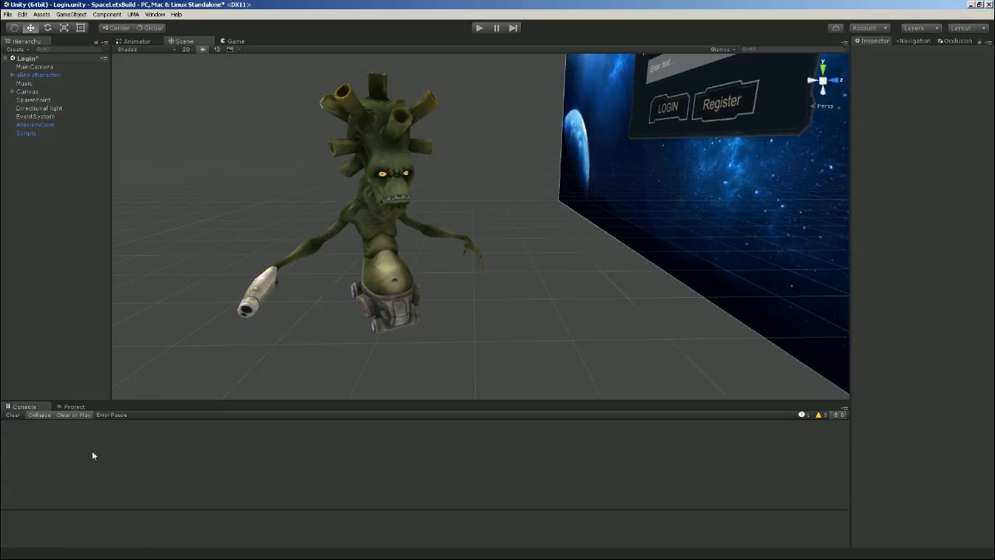
left_click(73, 407)
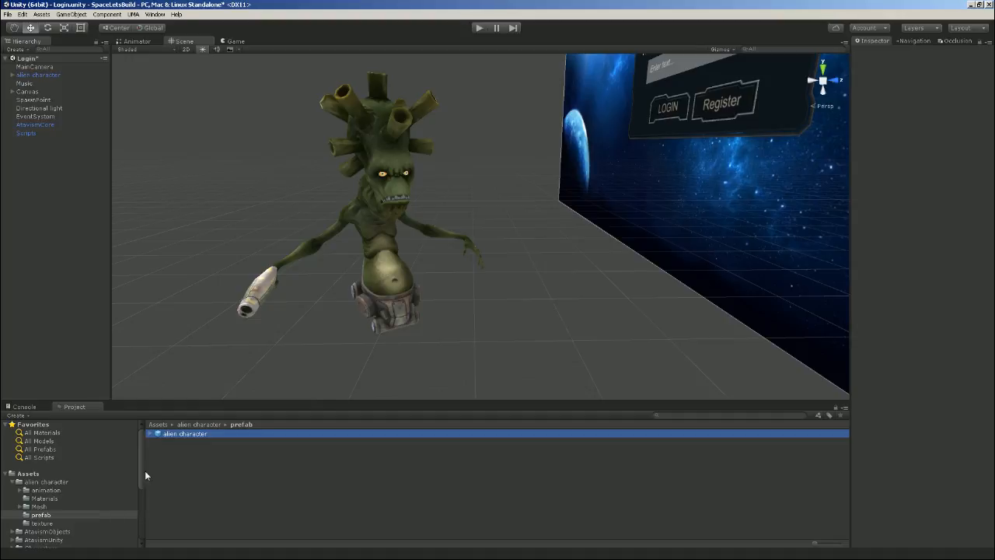
left_click(389, 176)
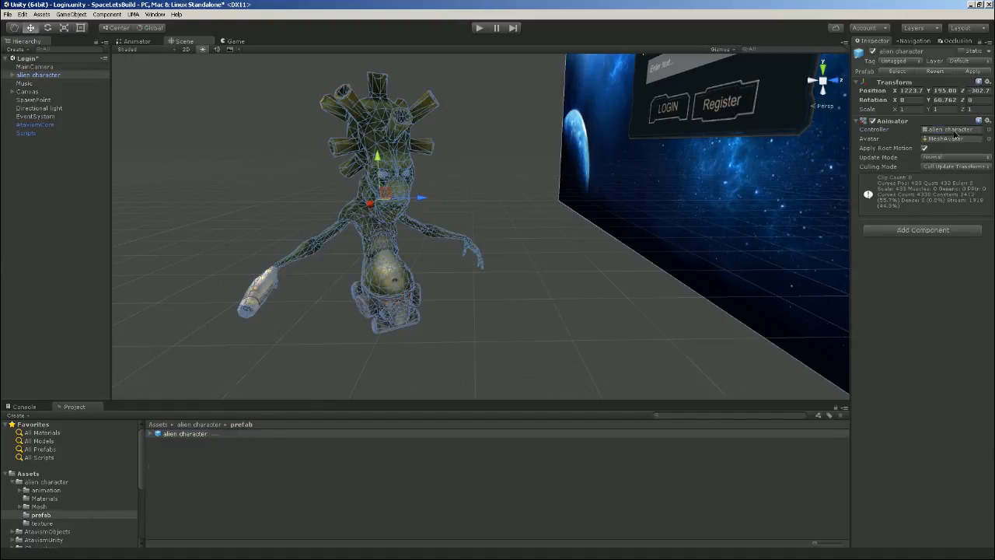
left_click(954, 130)
left_click(185, 442)
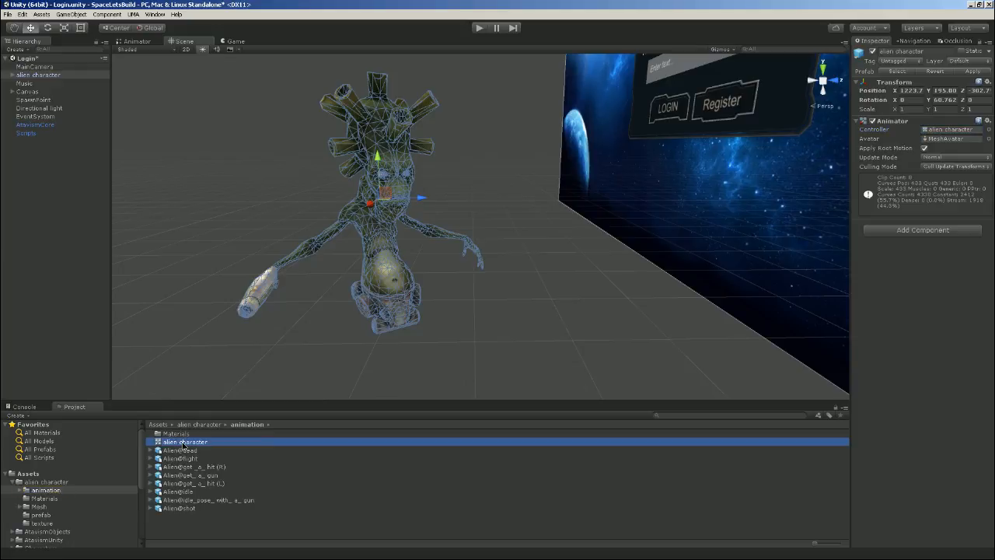
left_click(184, 450)
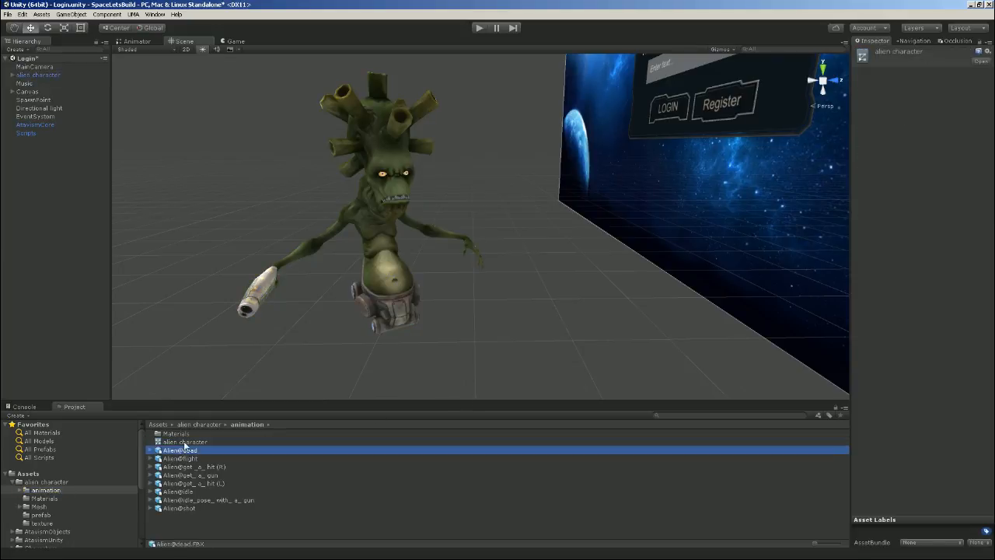
left_click(184, 442)
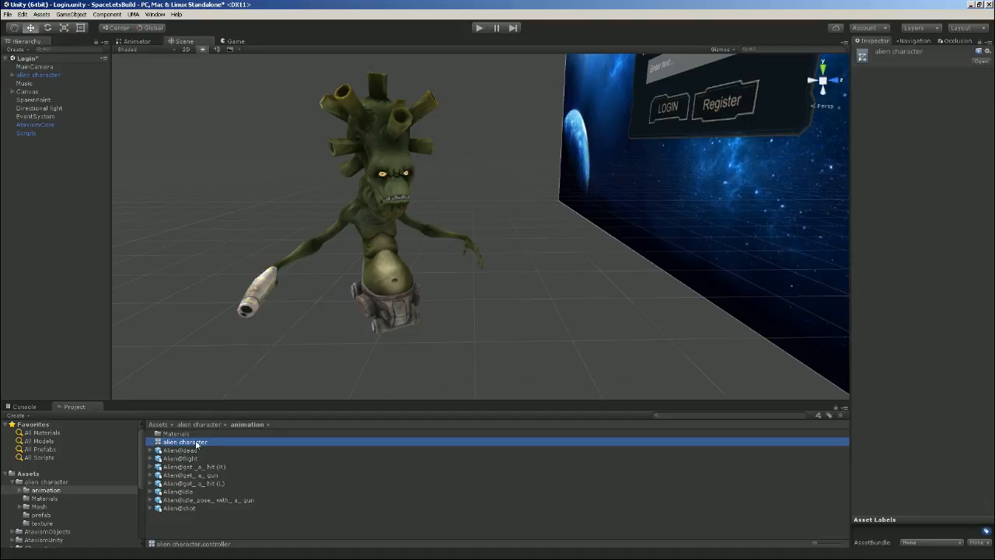
- Examine the alien character controller's state graph in the Animator, from Entry up to the dead state
left_click(140, 42)
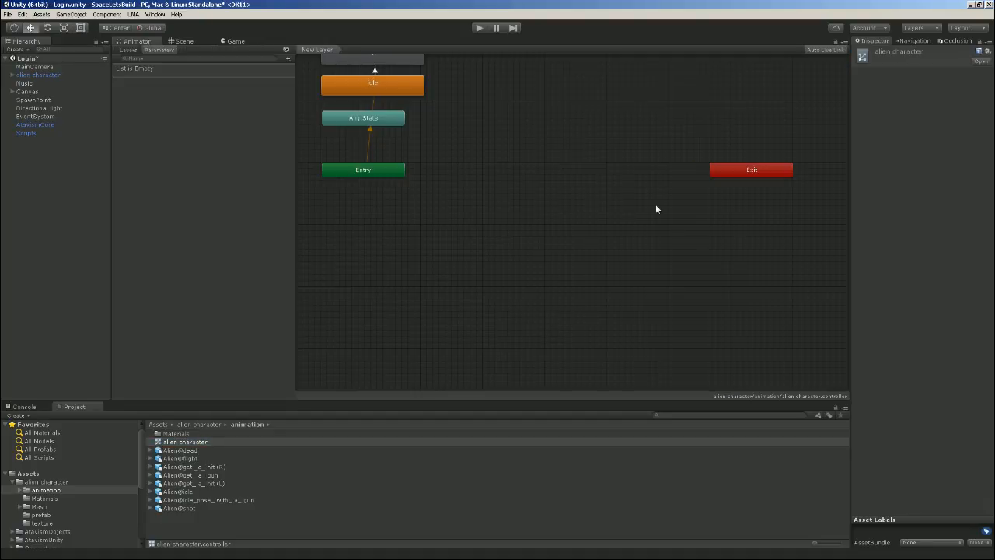
middle_click_drag(549, 180, 631, 296)
scroll(587, 245, "down", 4)
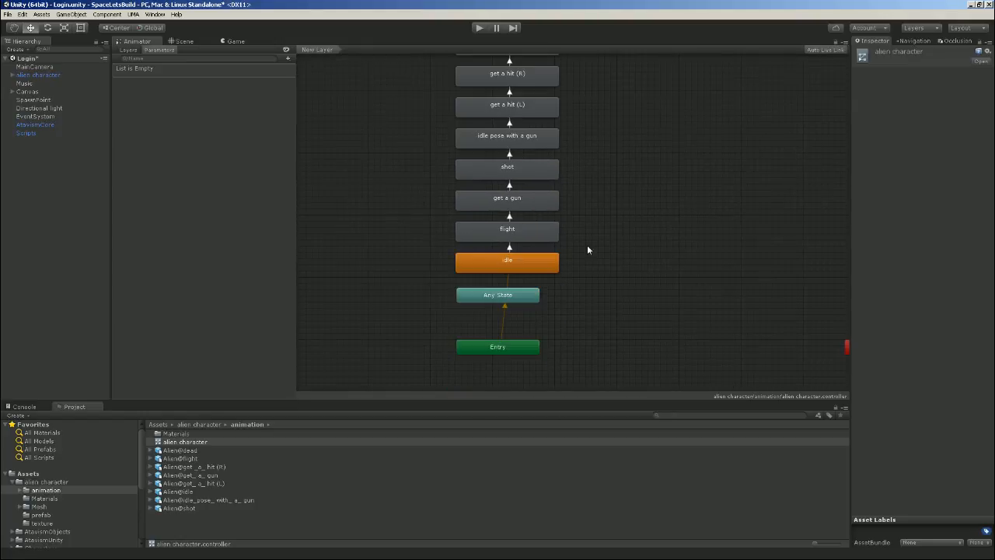
middle_click_drag(612, 176, 607, 234)
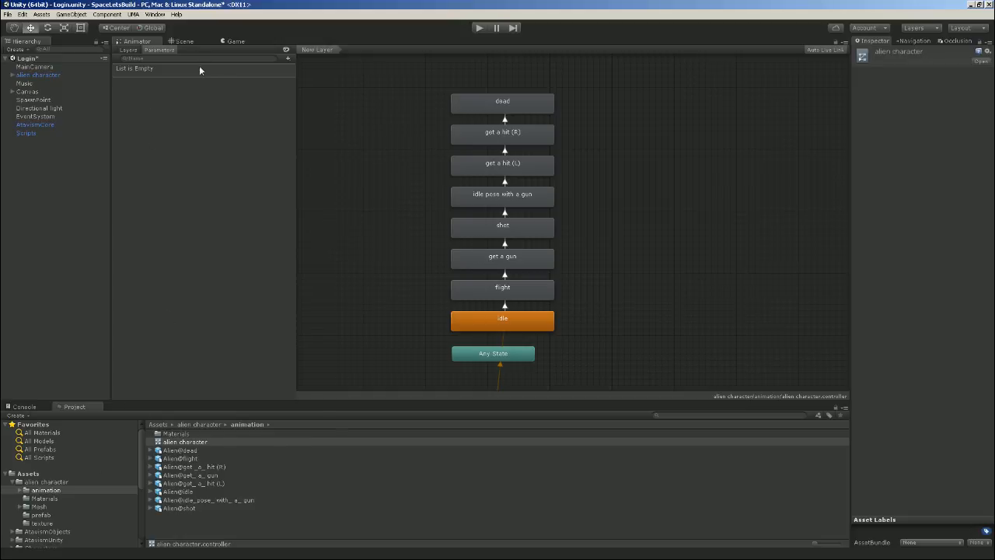
- Place the Princess prefab from the Resources folder into the scene, next to the alien character
left_click(185, 41)
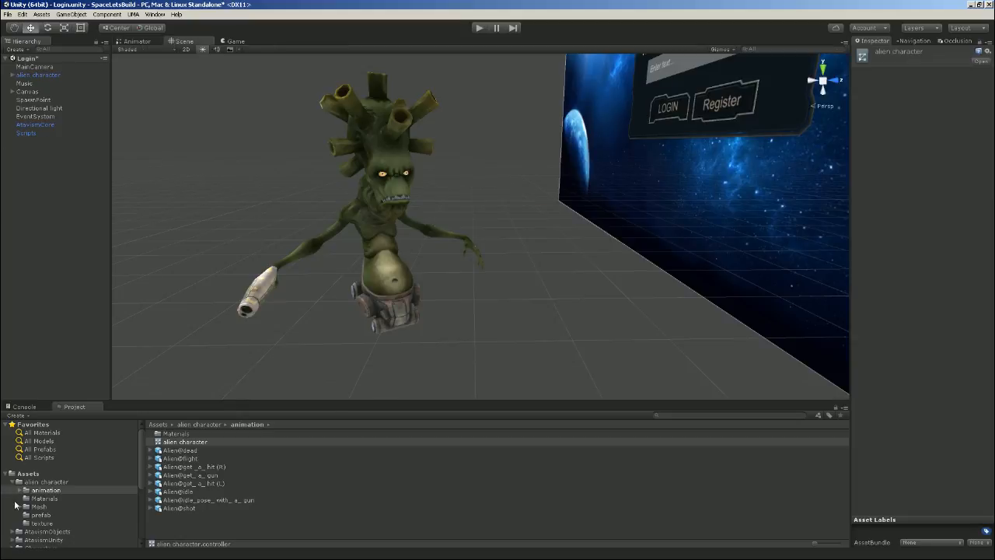
scroll(14, 503, "down", 5)
left_click(33, 469)
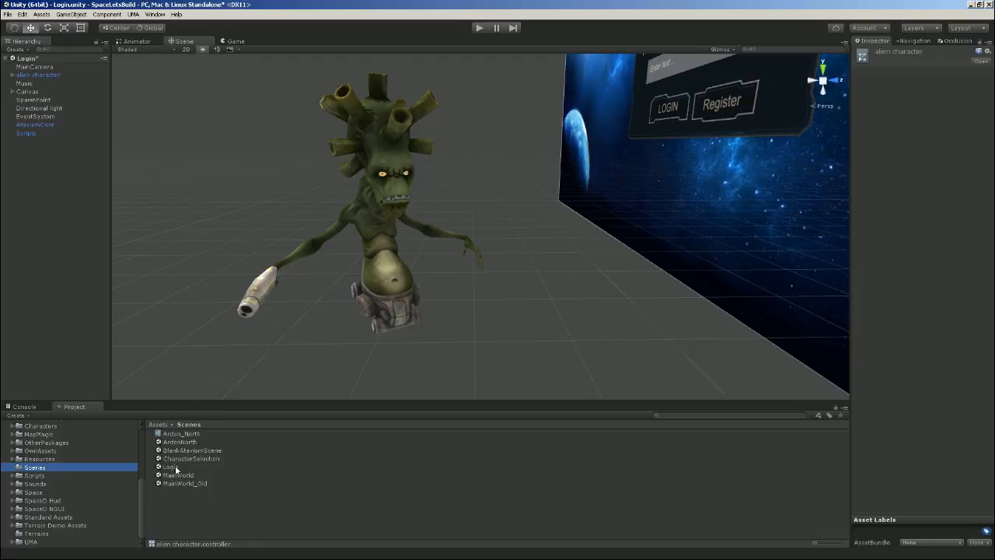
left_click(39, 458)
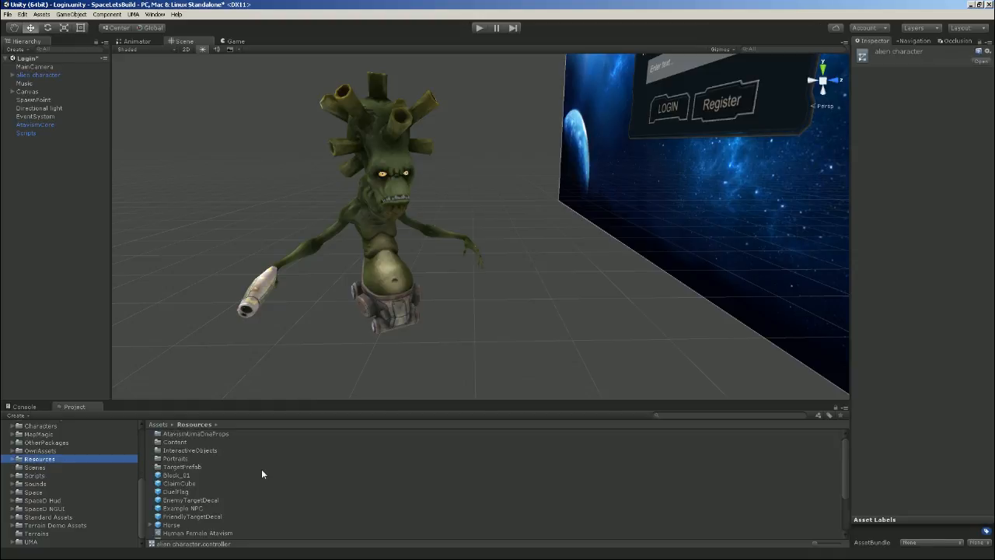
scroll(247, 466, "down", 2)
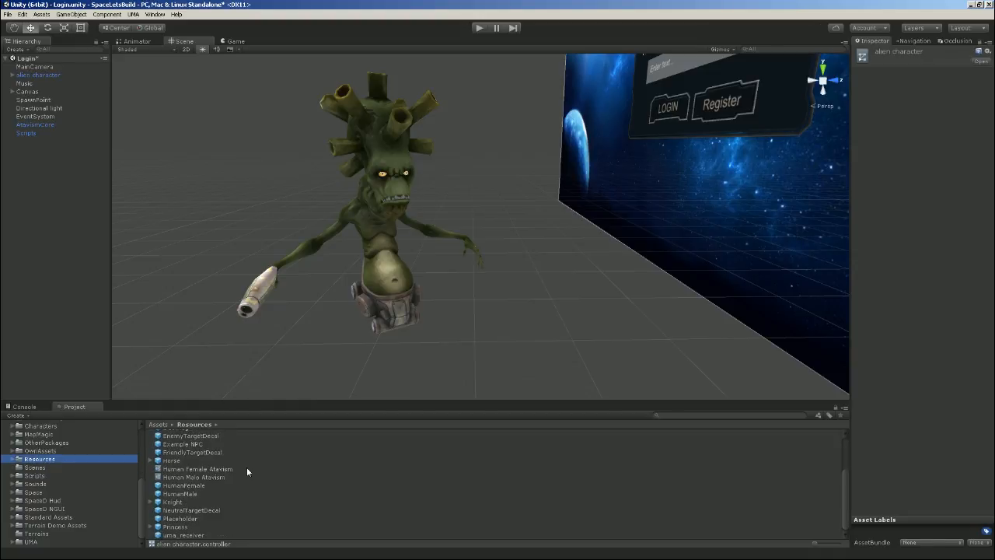
left_click(174, 528)
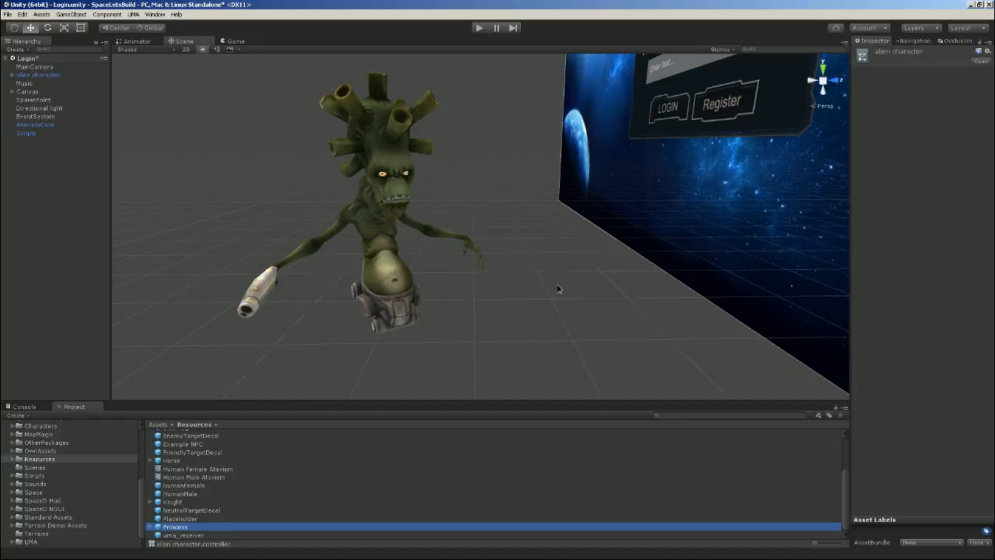
left_click_drag(557, 289, 565, 289)
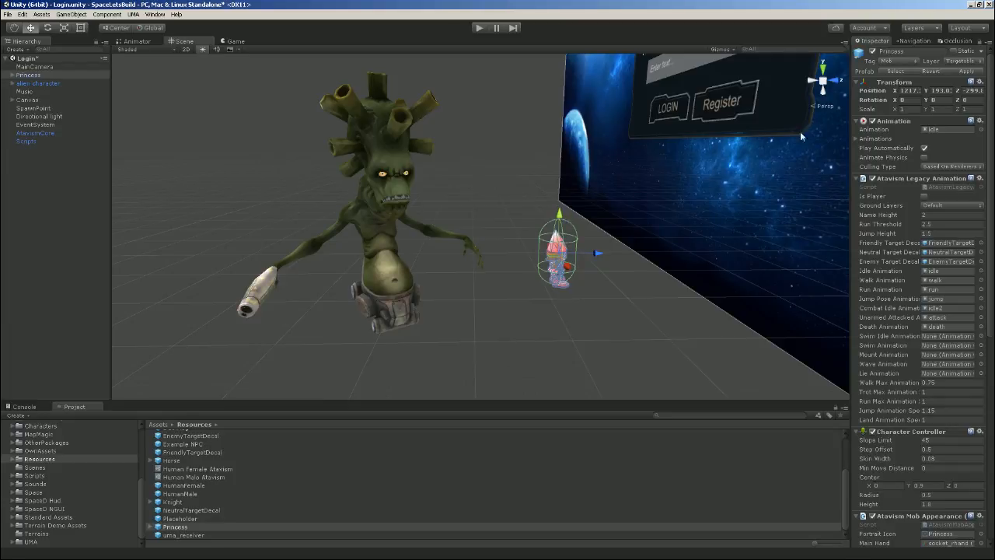
- Set the Princess's position to 0, 0, 0 and frame her from the front in the Scene view
left_click(910, 91)
type("0")
key("Tab")
type("0")
key("Tab")
type("0")
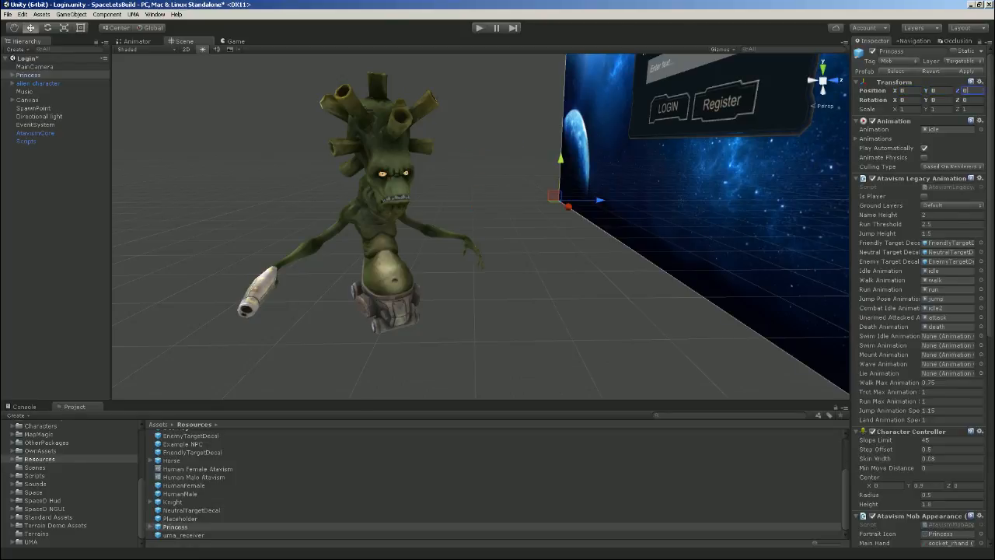
double_click(34, 76)
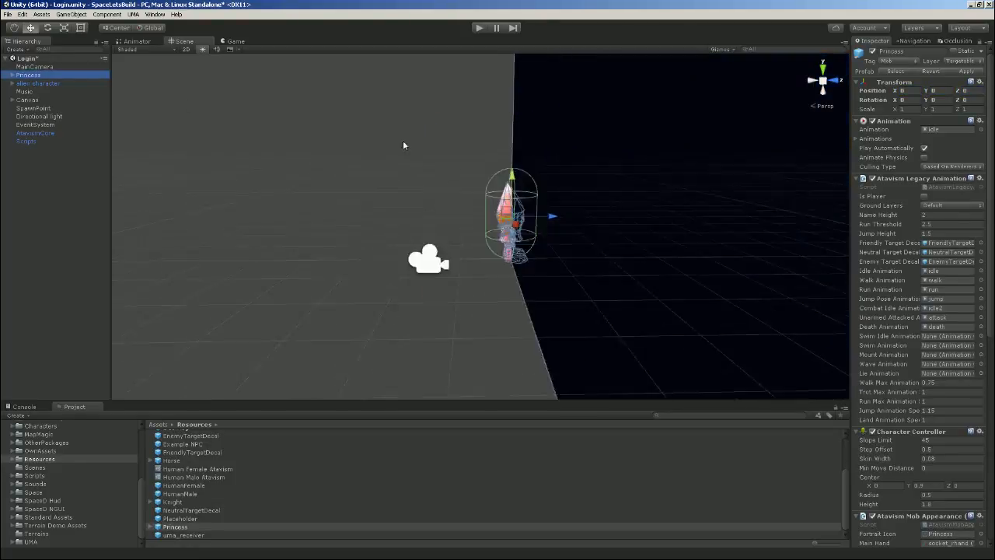
left_click_drag(449, 216, 96, 73, "alt")
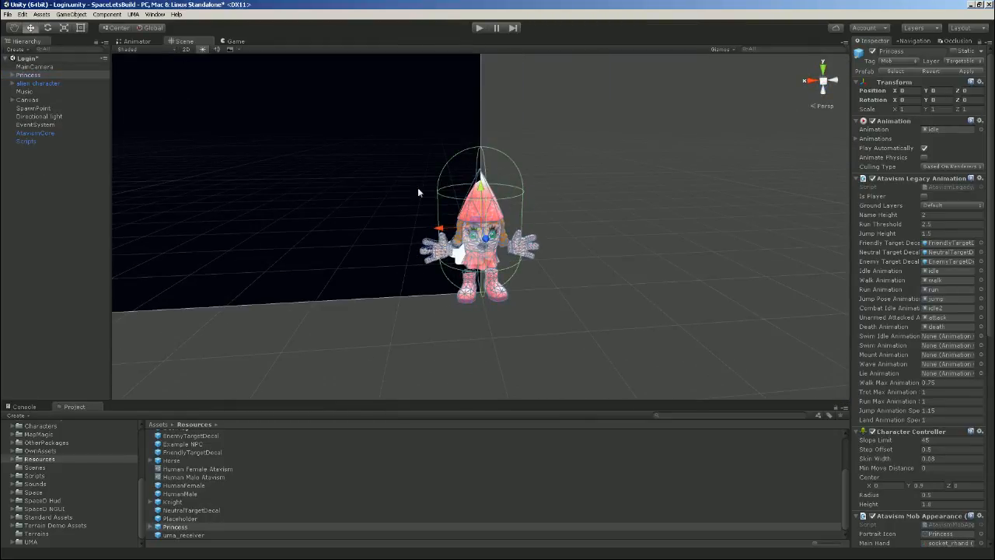
left_click_drag(418, 192, 601, 231, "alt")
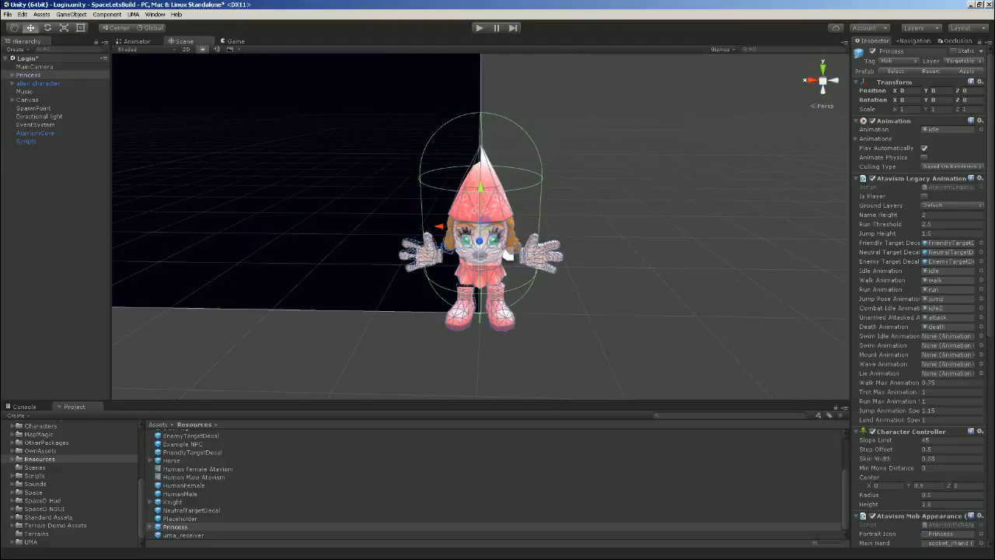
- Set the alien character's position to X 0, Y 0, Z 0
left_click(32, 83)
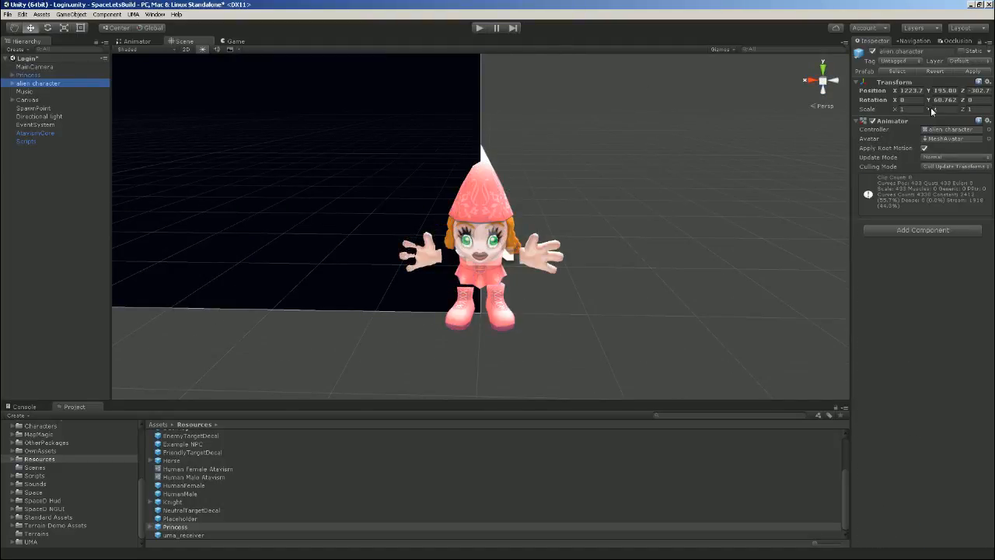
left_click(908, 90)
type("0")
key("Tab")
type("0")
key("Tab")
type("0")
key("Return")
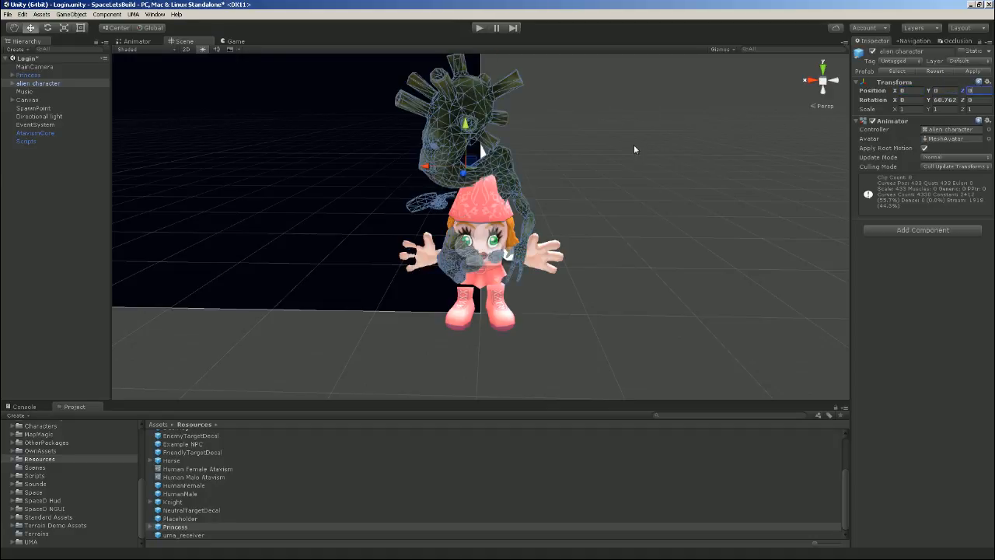
- Set the alien character's Y rotation to 0
left_click_drag(670, 184, 639, 206, "alt")
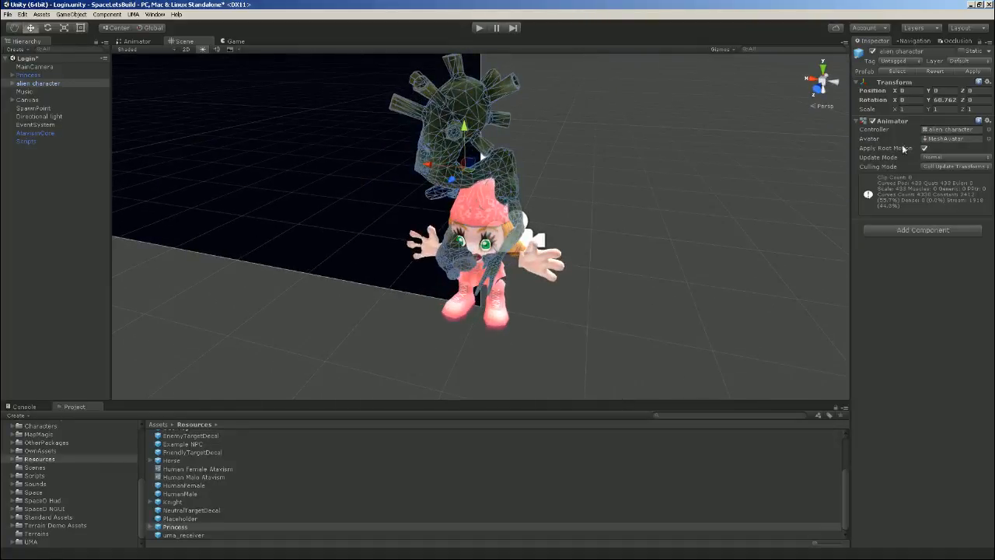
left_click(945, 99)
type("0")
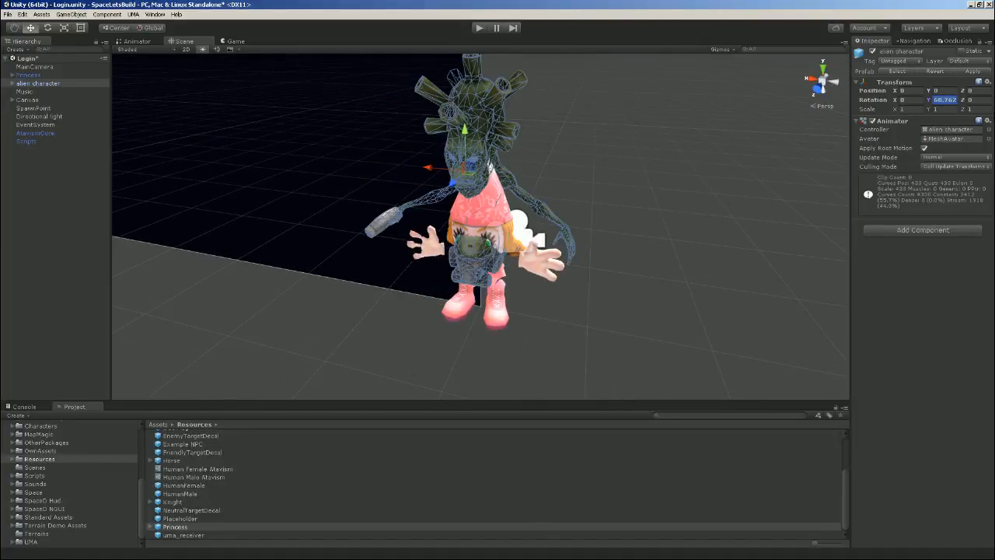
left_click(761, 179)
left_click_drag(722, 178, 638, 173, "alt")
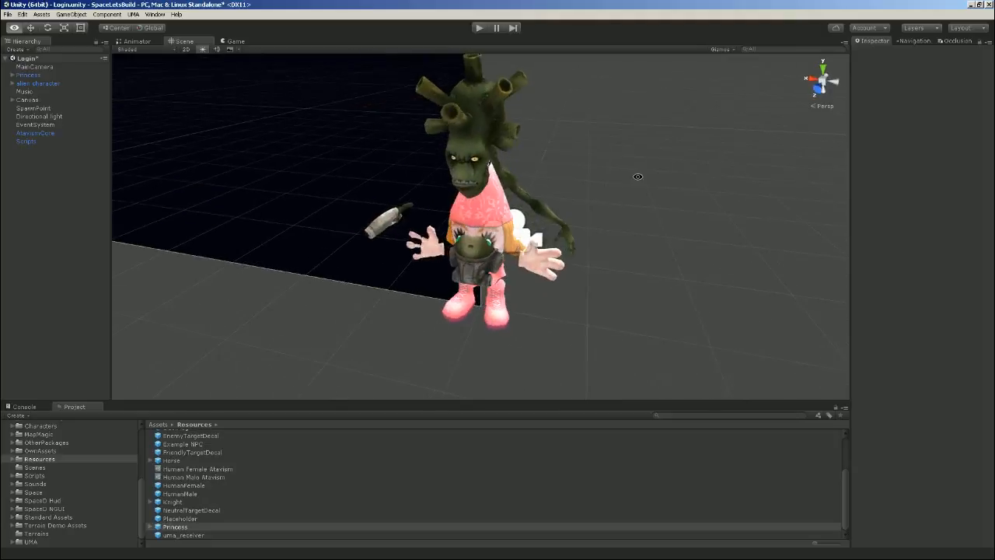
- Compare the components on the alien character with those on the Princess
left_click(51, 85)
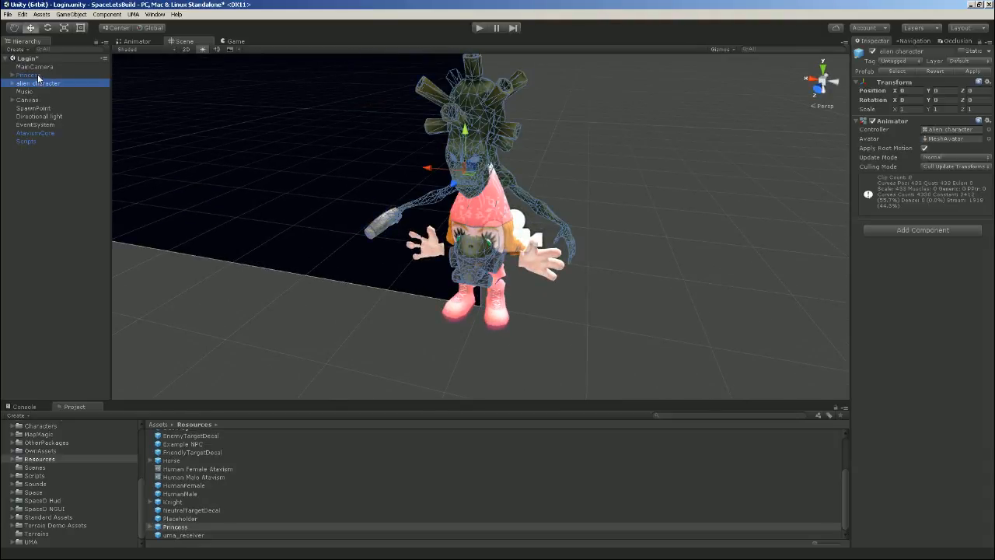
left_click(37, 75)
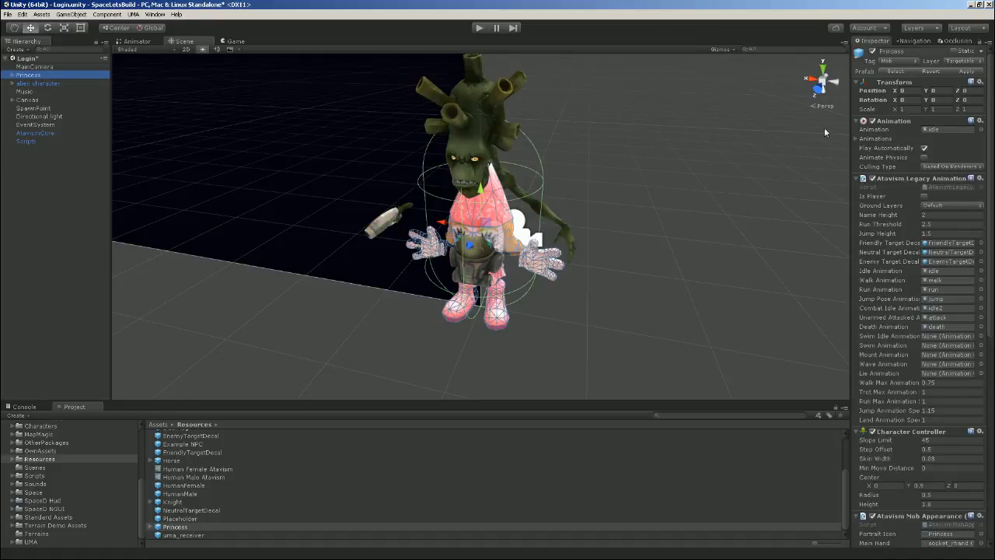
left_click(56, 84)
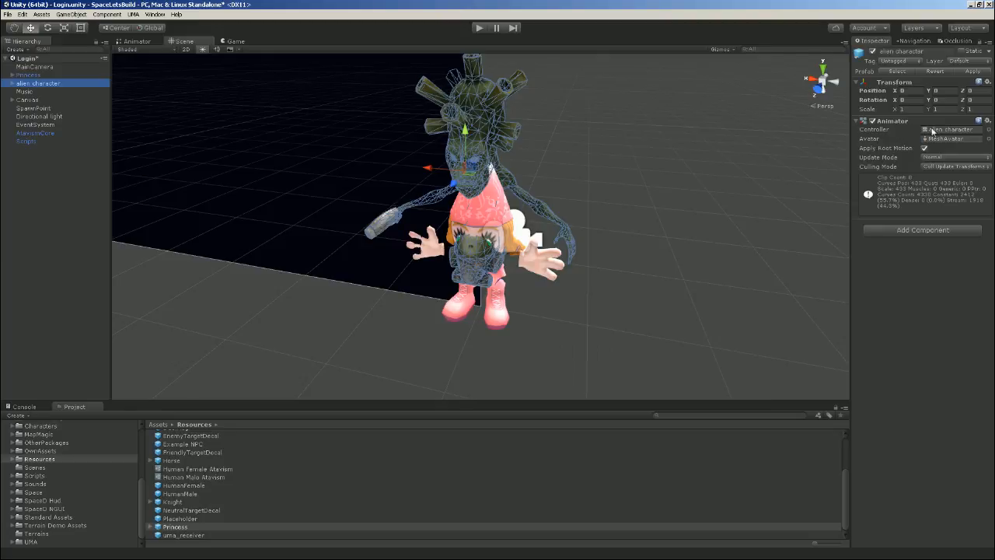
- Review the Princess's Animation, Atavism Legacy Animation and Character Controller components against the alien character's Animator
left_click(34, 76)
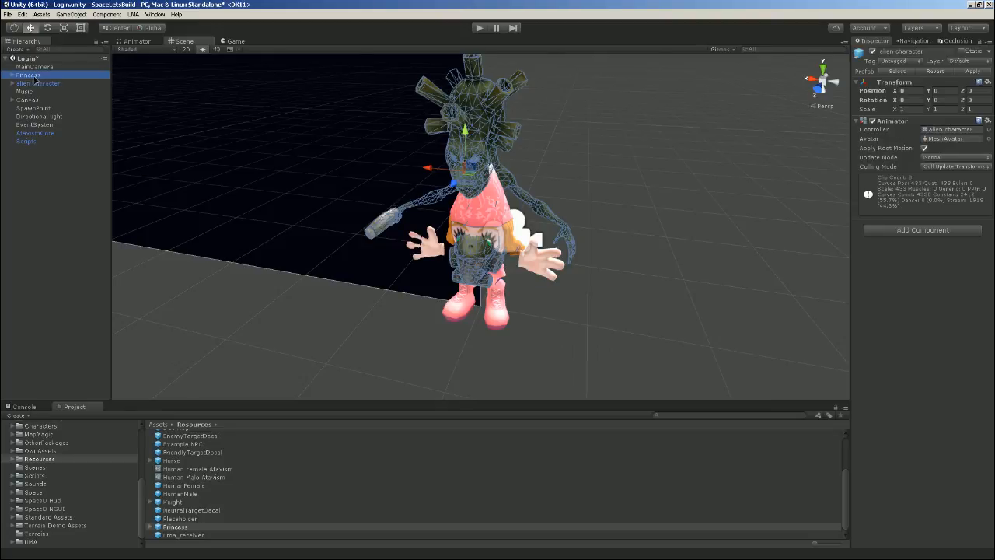
left_click(43, 83)
left_click(36, 76)
left_click(45, 83)
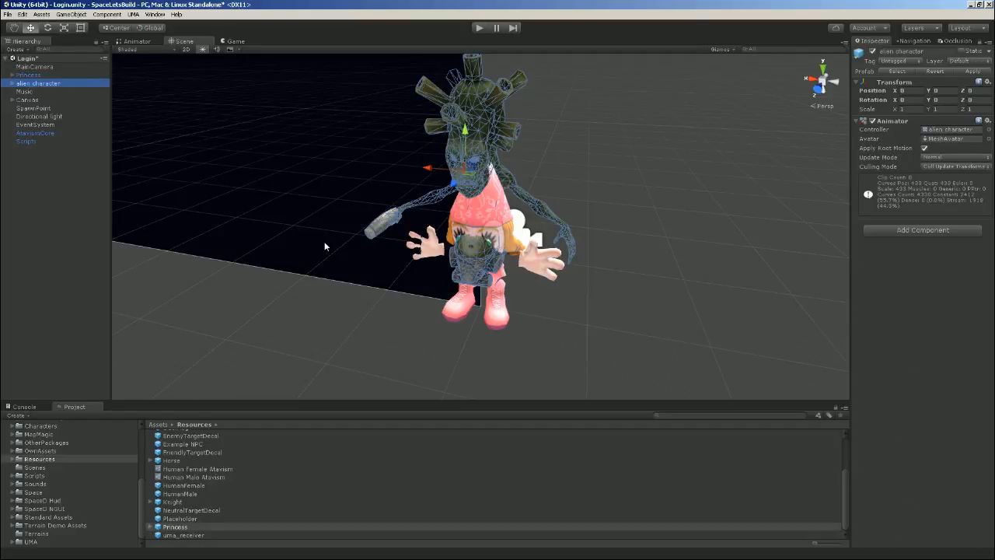
left_click(23, 75)
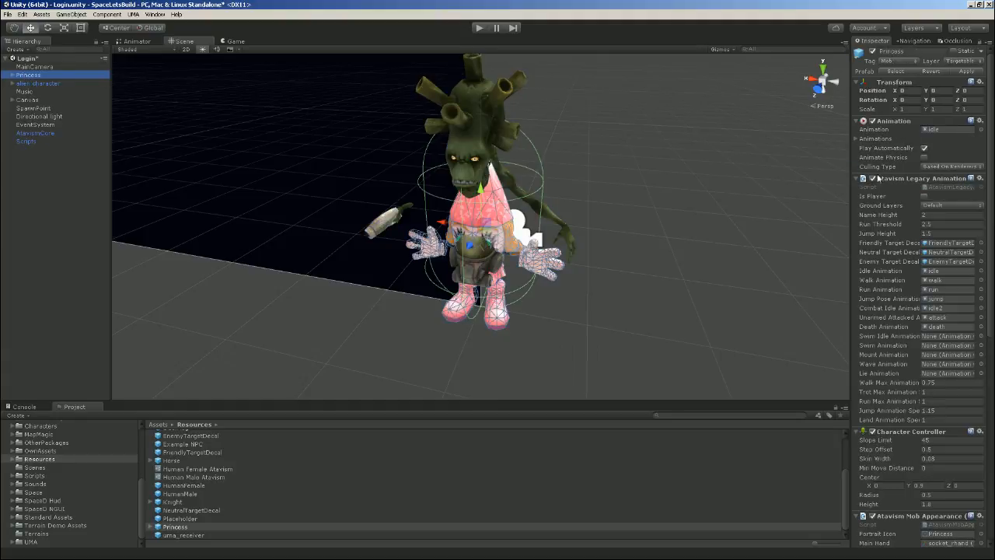
scroll(879, 187, "down", 3)
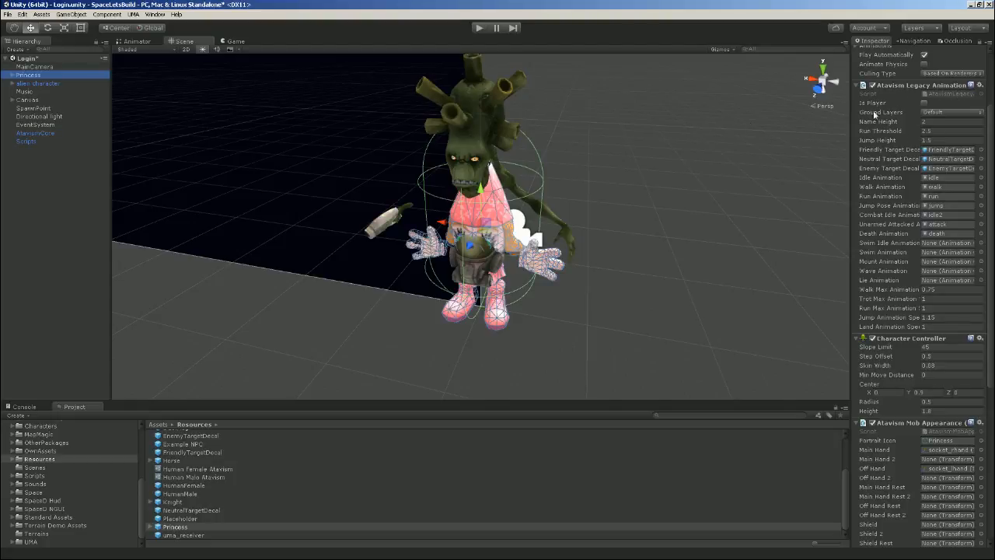
- Add the Atavism Mecanim Mob Controller 3D component to the alien character
left_click(36, 84)
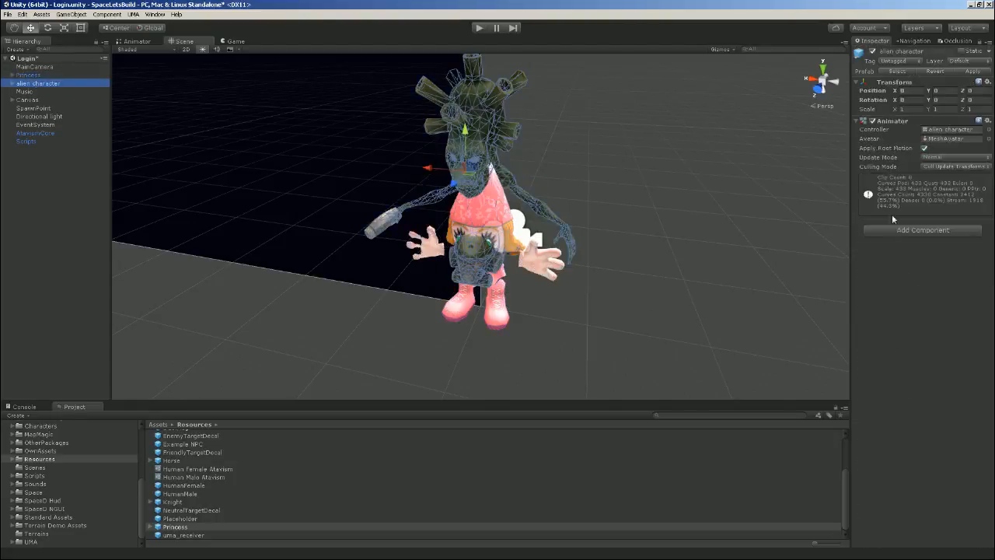
left_click(936, 232)
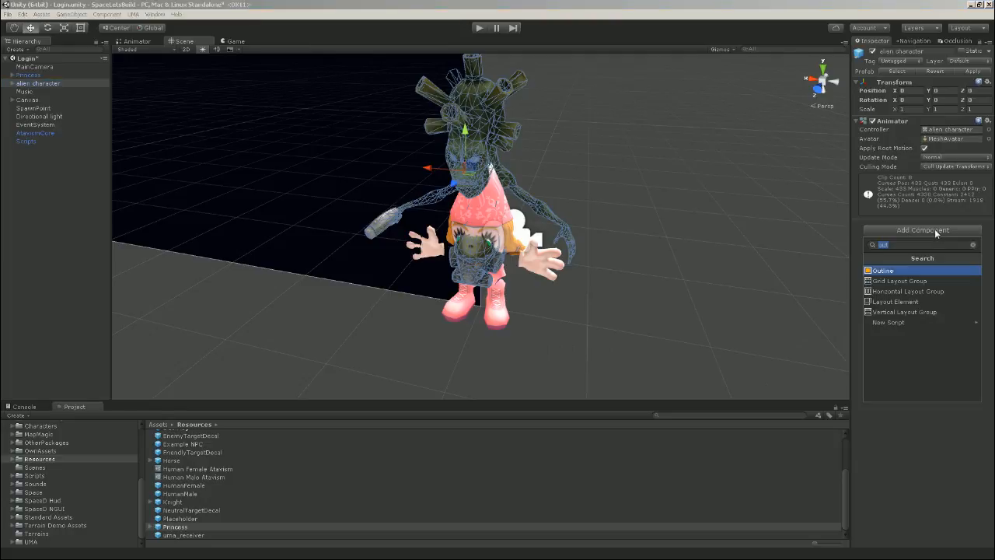
type("mecan")
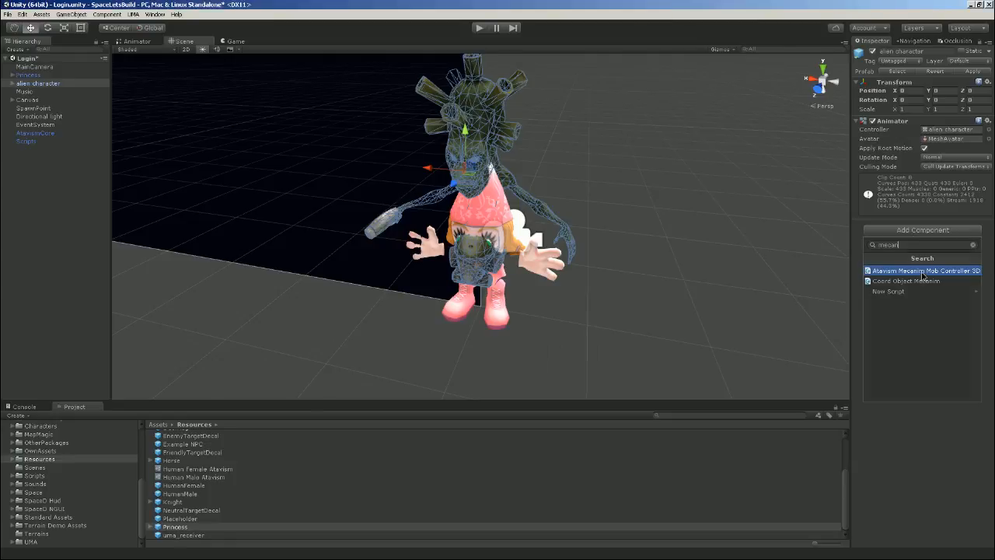
left_click(922, 272)
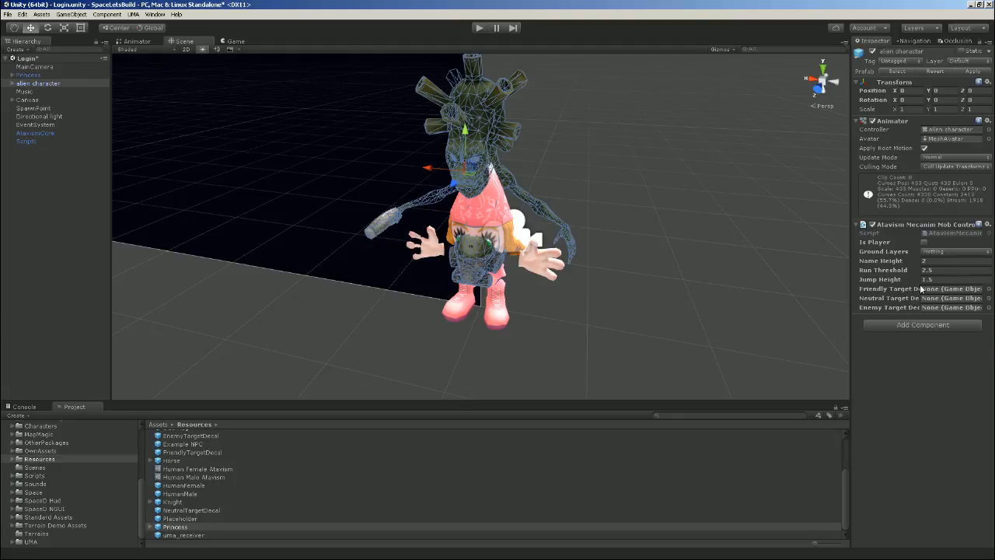
- Inspect the alien character's animator states and remove its Atavism Mecanim Mob Controller component
left_click(151, 41)
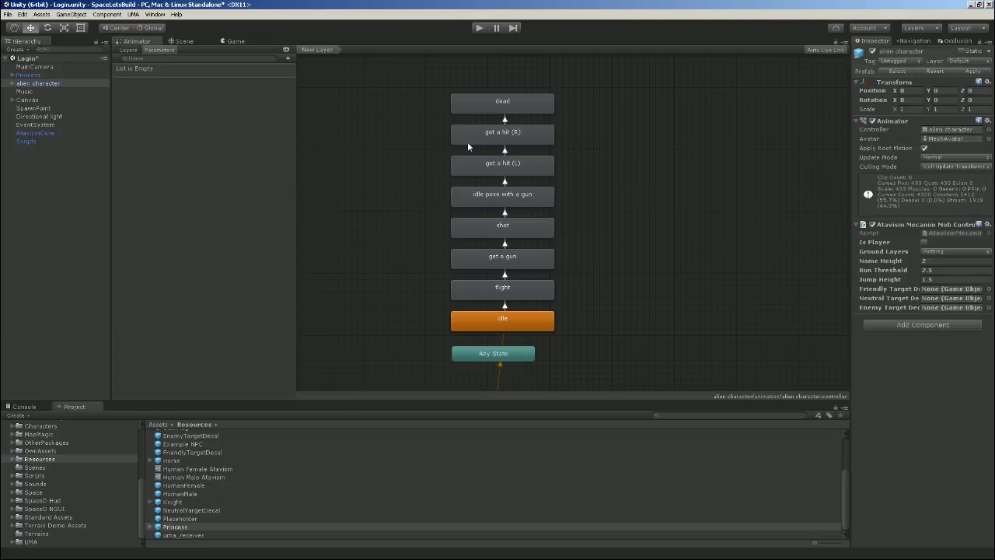
left_click(29, 75)
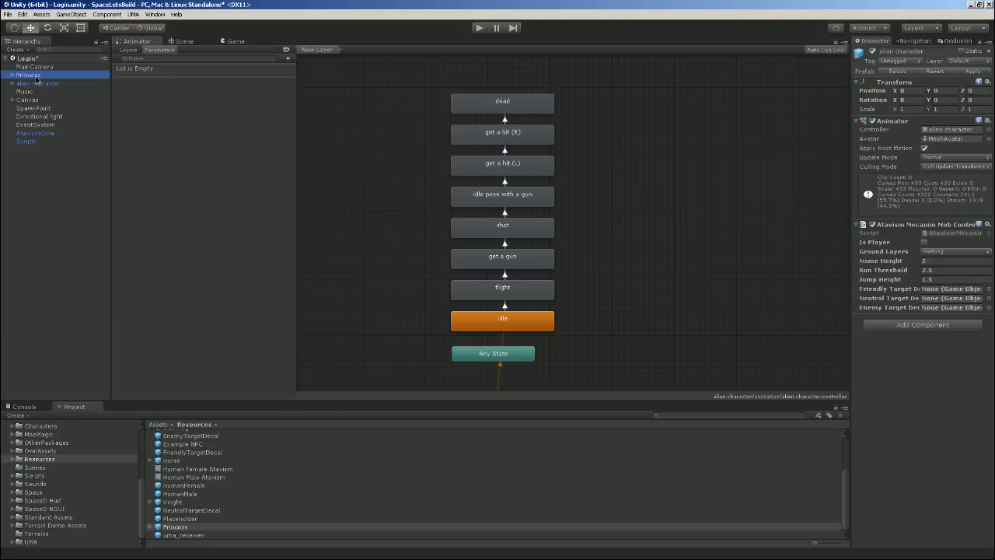
left_click(31, 84)
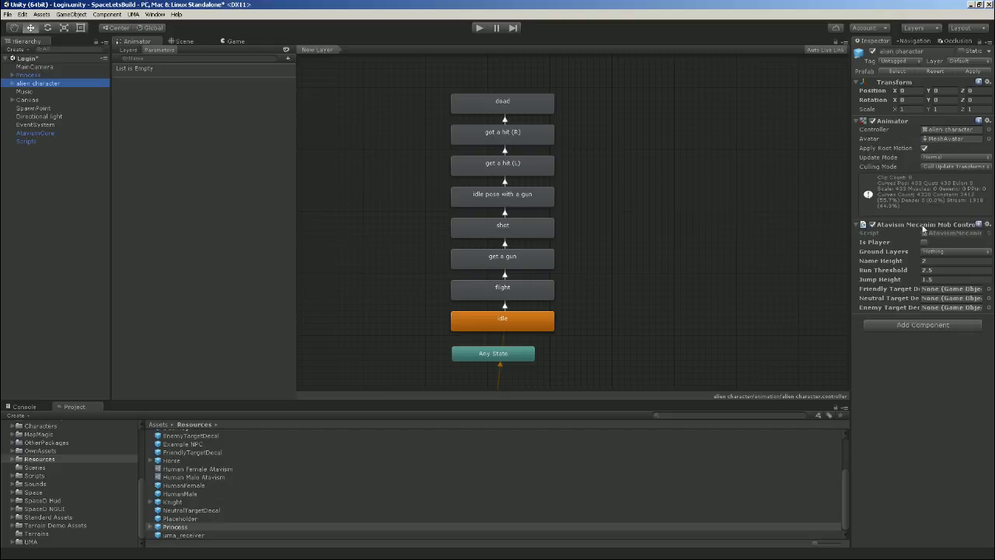
right_click(928, 228)
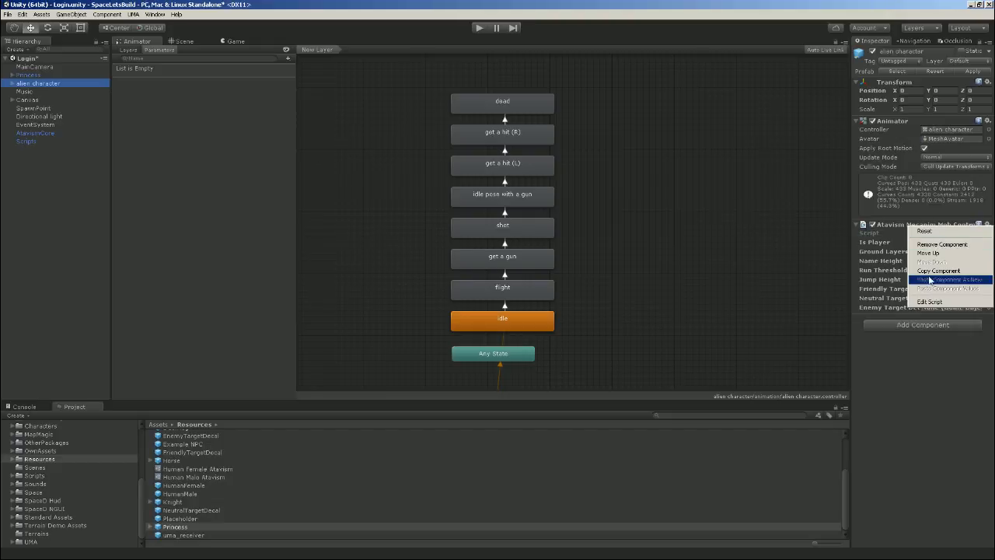
left_click(943, 243)
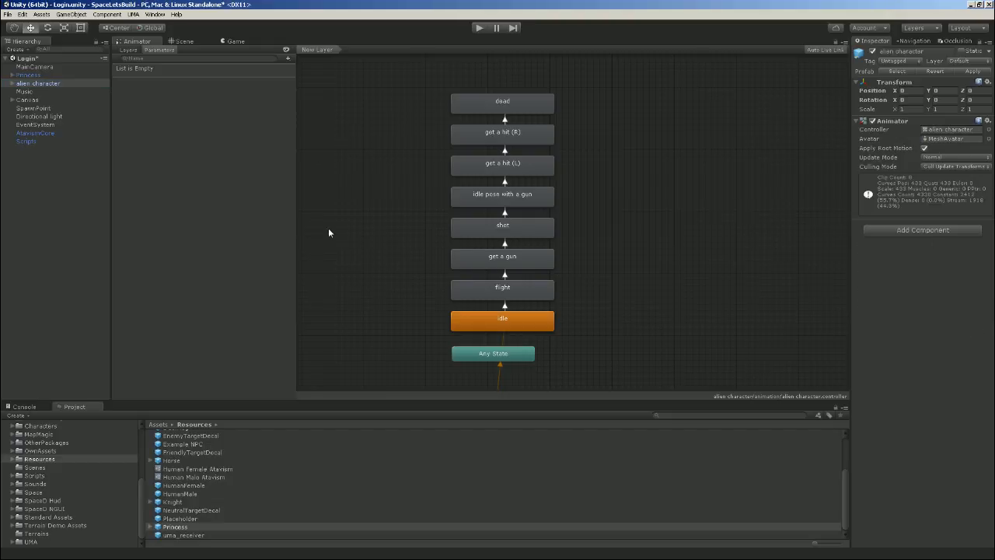
- Copy the Princess's Animation component and paste it as a new component on the alien character
left_click(34, 76)
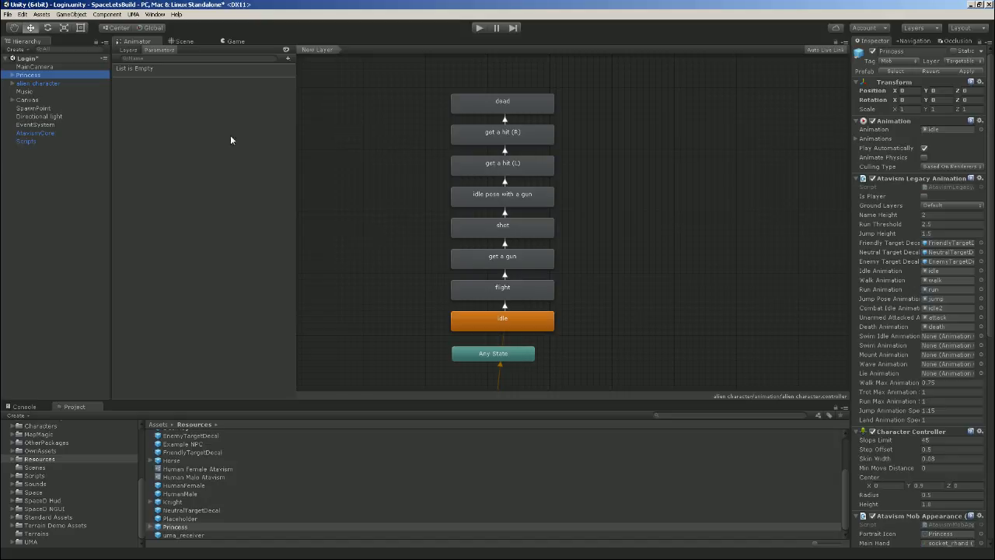
left_click(191, 42)
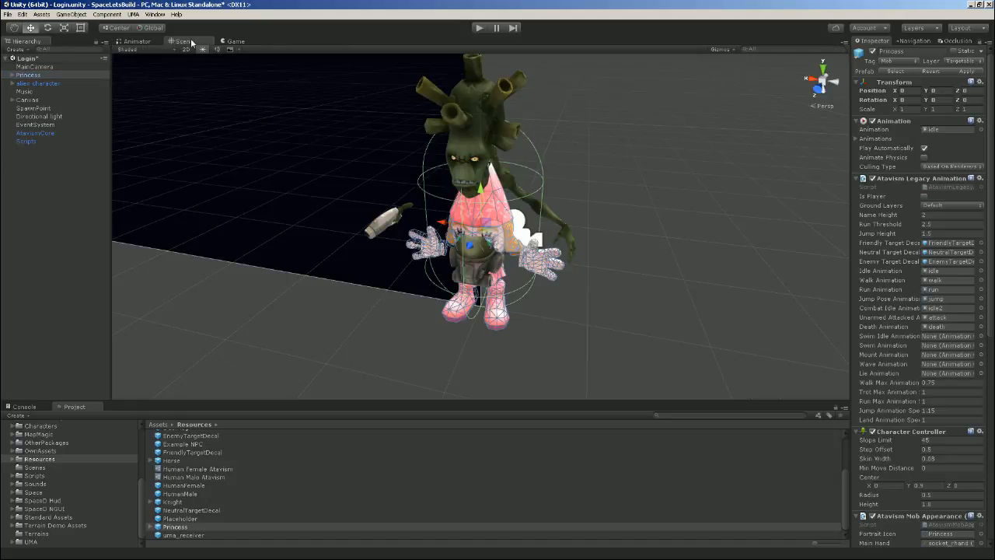
right_click(914, 125)
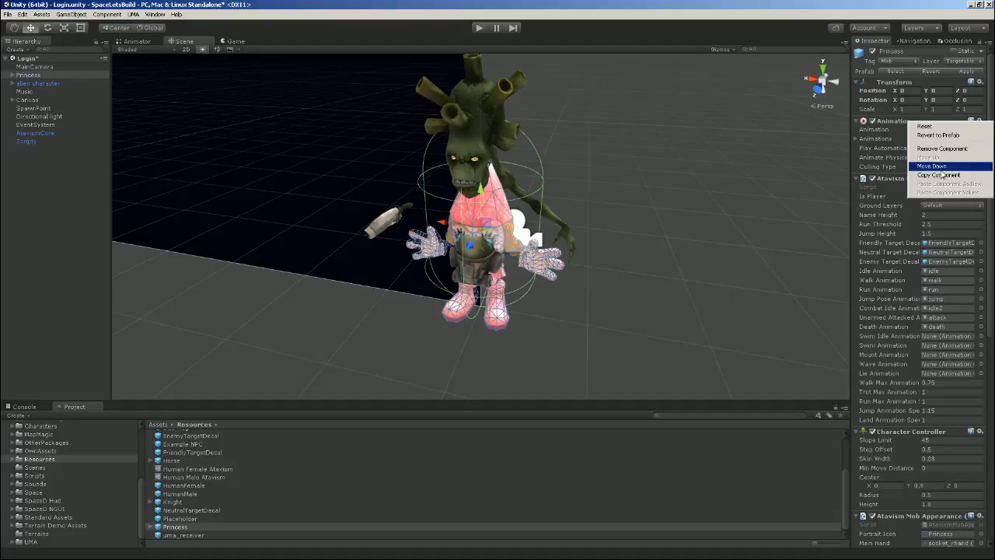
left_click(941, 175)
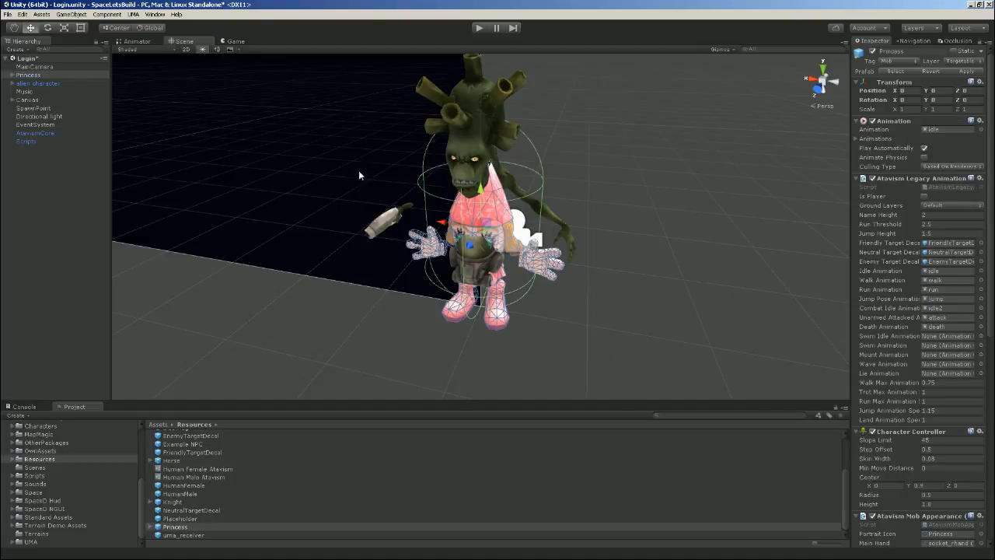
left_click(37, 83)
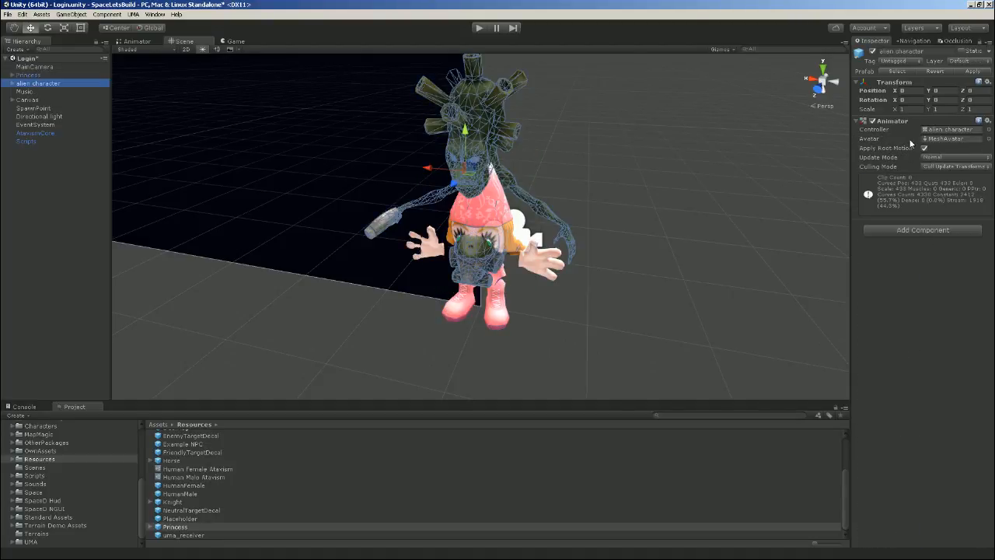
right_click(917, 125)
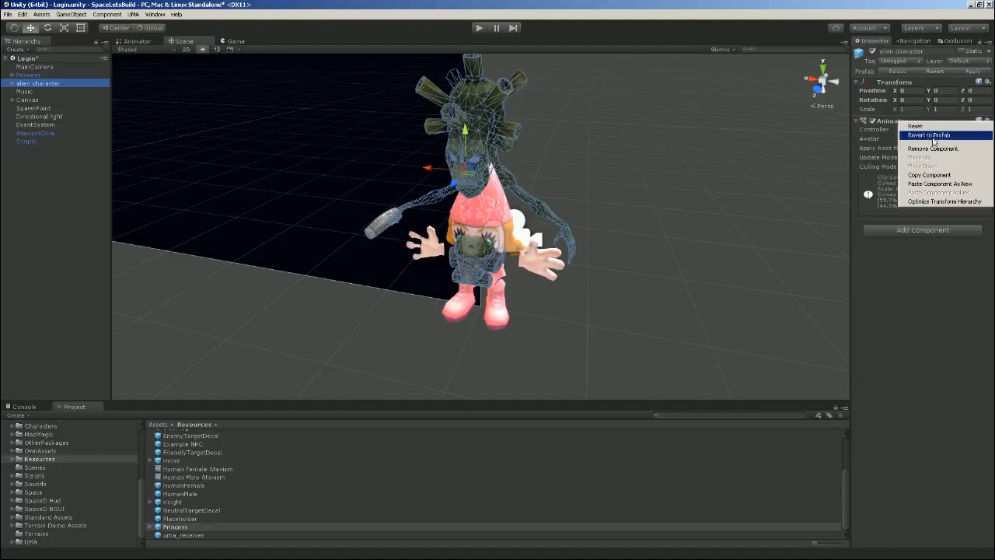
left_click(940, 183)
- Copy the Princess's Atavism Legacy Animation component and paste it as new on the alien character
left_click(39, 75)
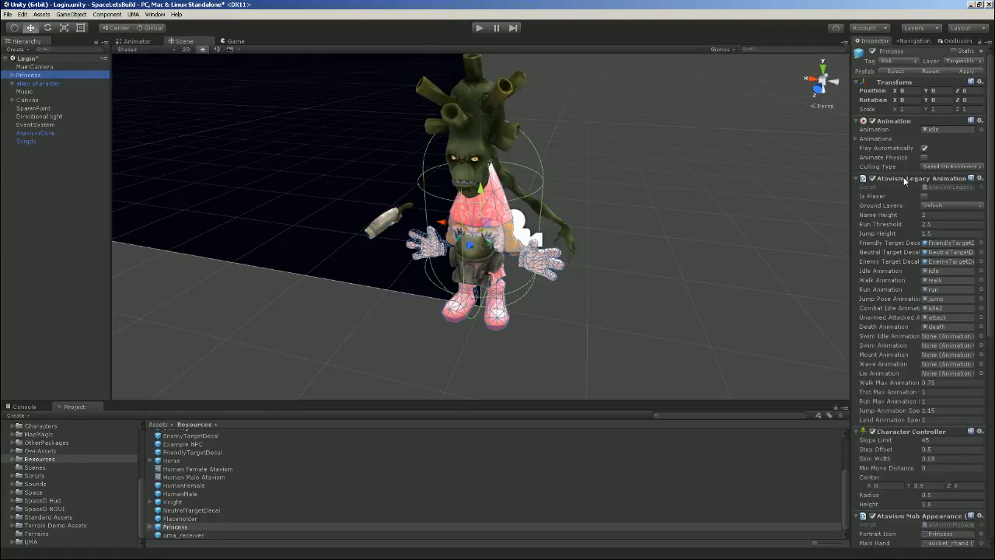
right_click(904, 178)
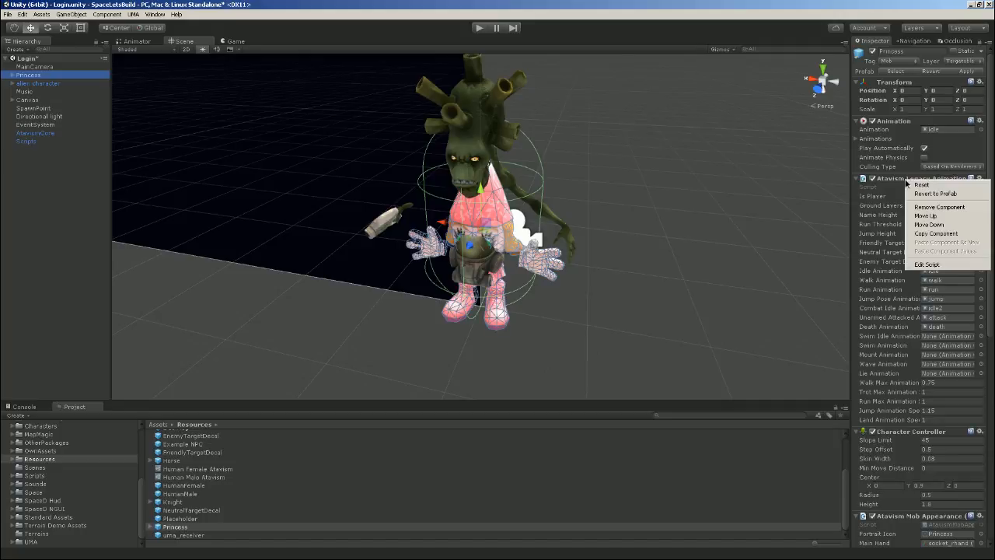
left_click(935, 233)
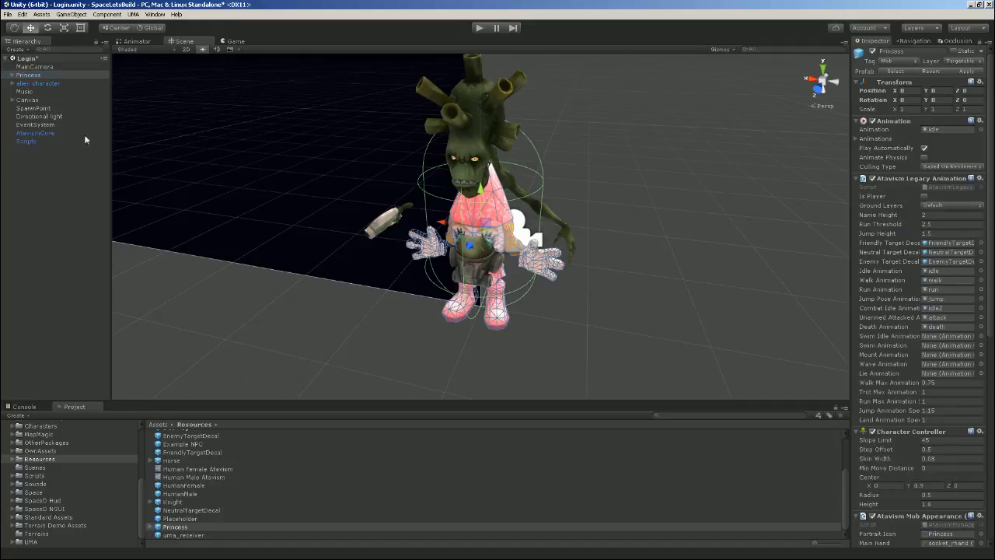
left_click(34, 84)
right_click(908, 225)
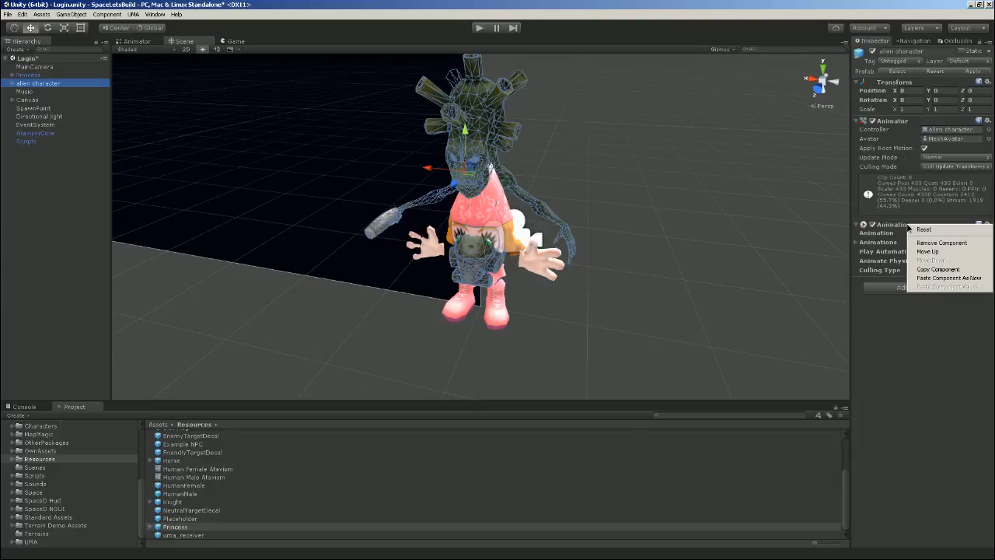
left_click(947, 279)
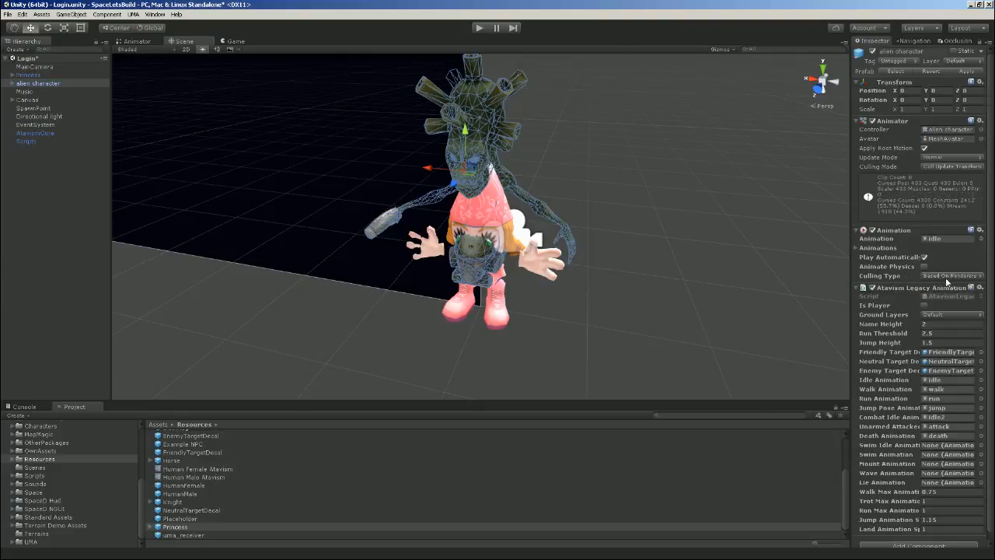
- Copy the Princess's Character Controller component and paste it as new on the alien character
left_click(29, 75)
scroll(955, 225, "down", 5)
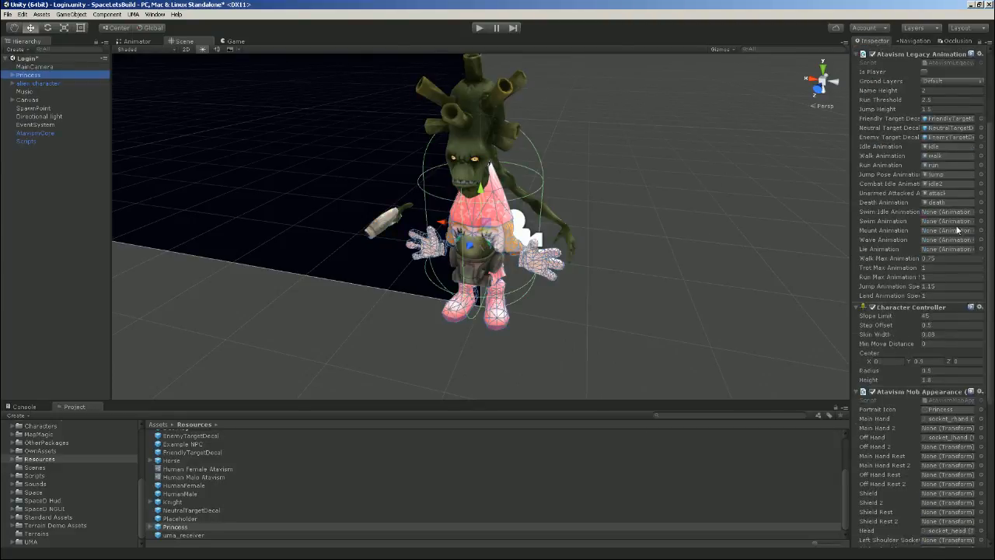
scroll(956, 229, "down", 1)
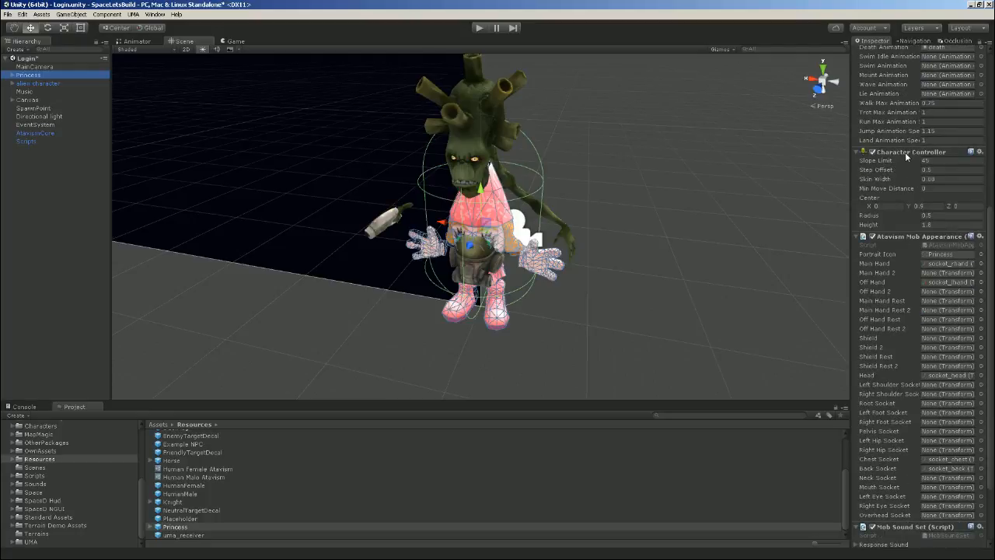
right_click(905, 152)
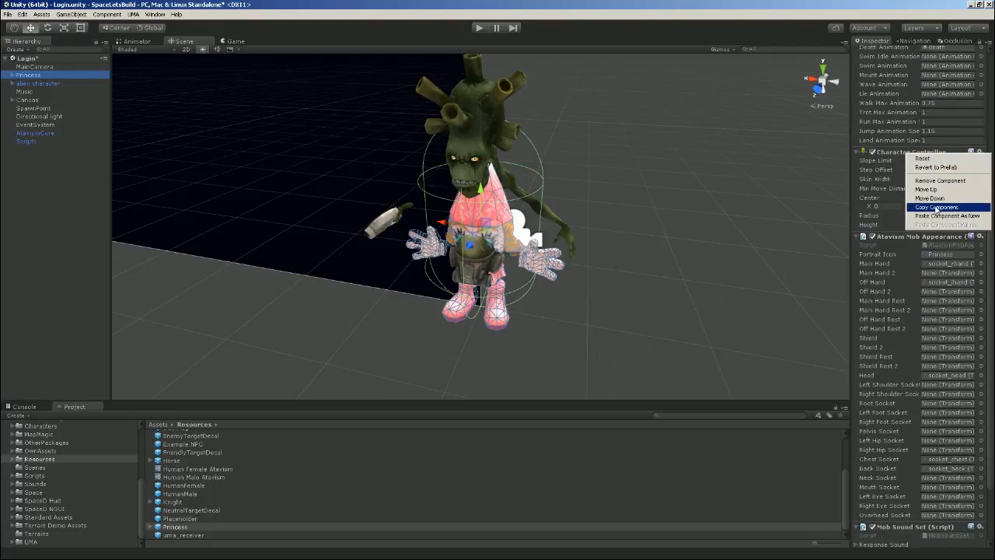
left_click(937, 207)
left_click(41, 85)
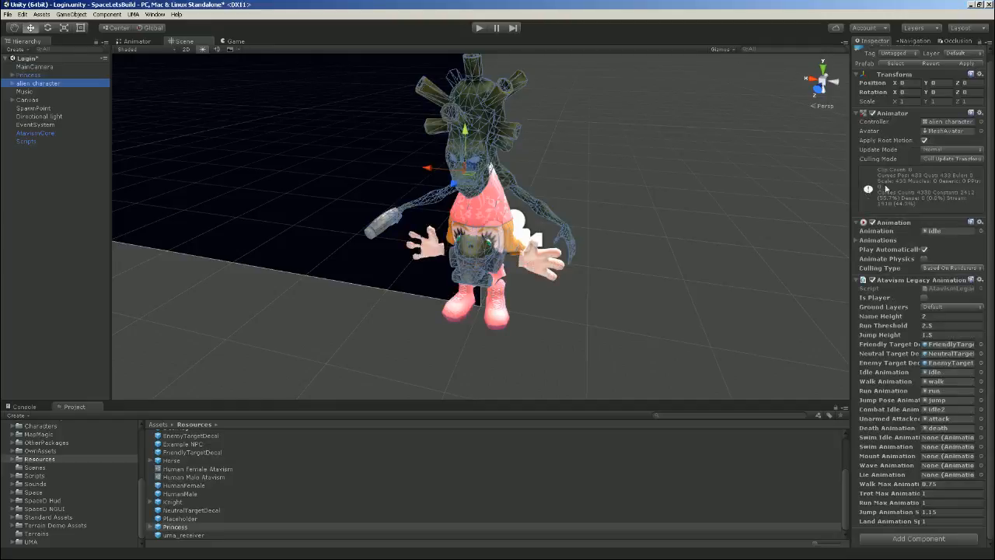
right_click(899, 223)
left_click(933, 275)
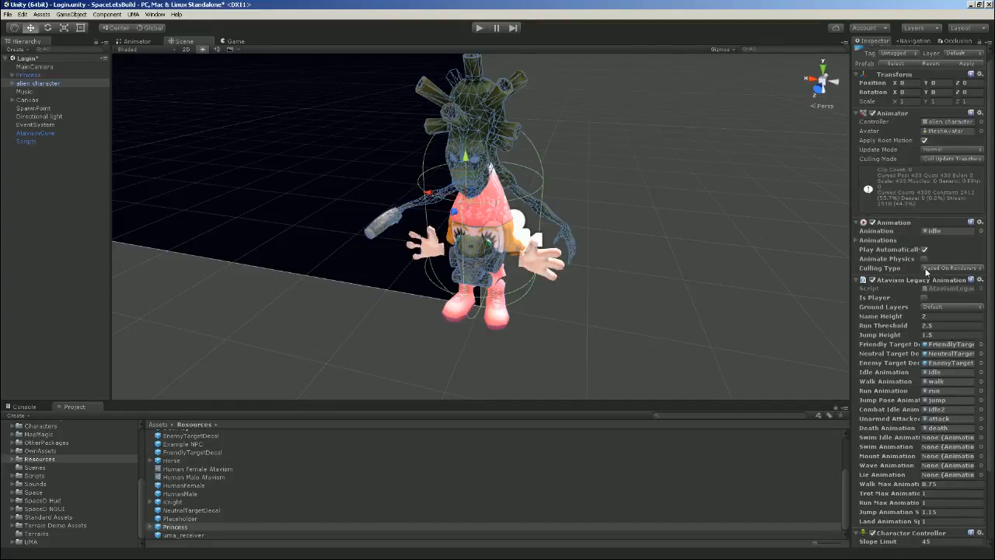
- Copy the Princess's Atavism Mob Appearance component and paste it as new on the alien character
left_click(25, 75)
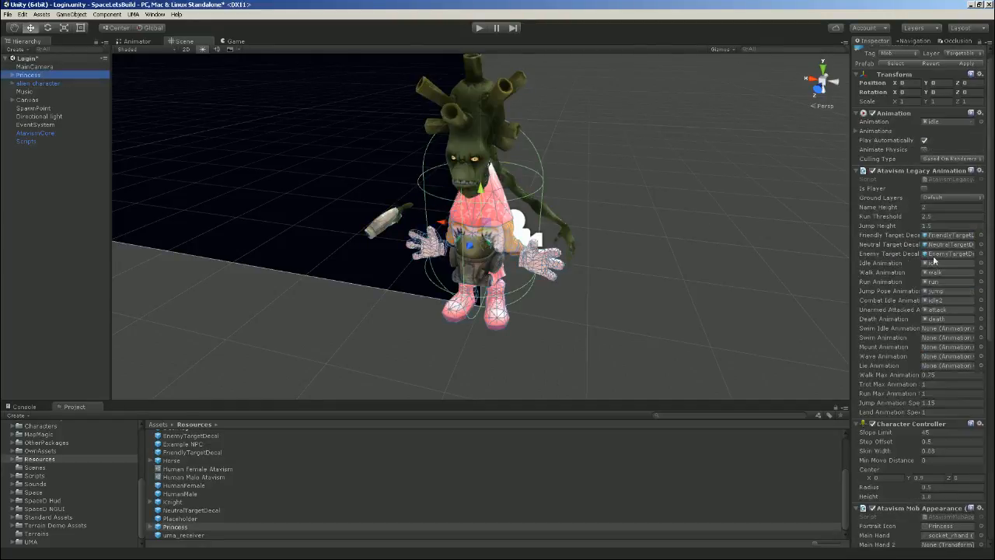
scroll(954, 258, "down", 5)
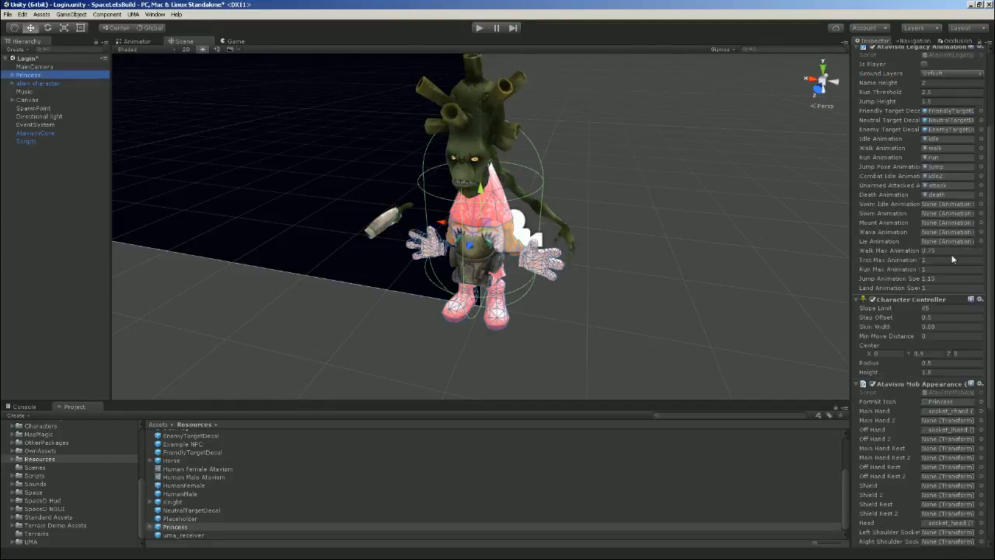
left_click(37, 84)
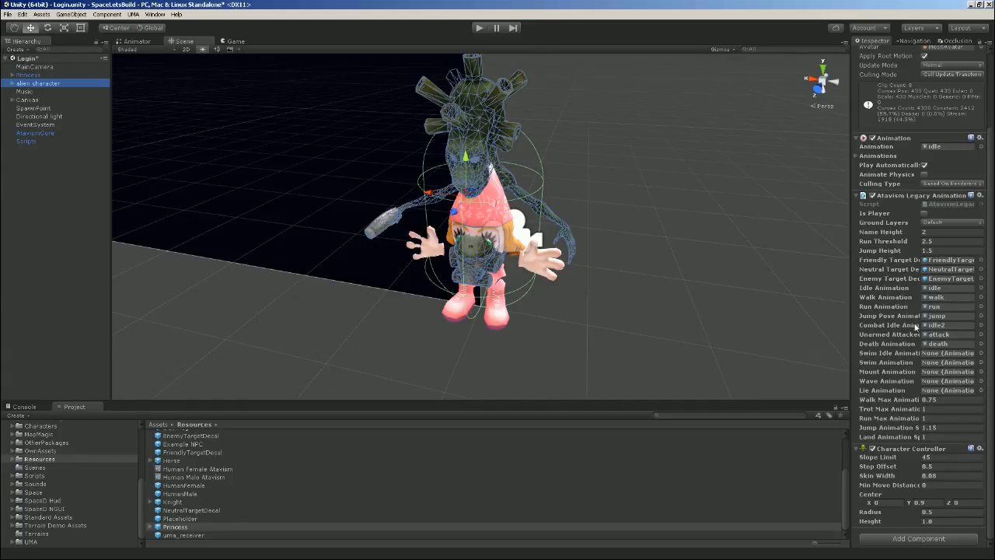
left_click(31, 74)
scroll(933, 289, "down", 8)
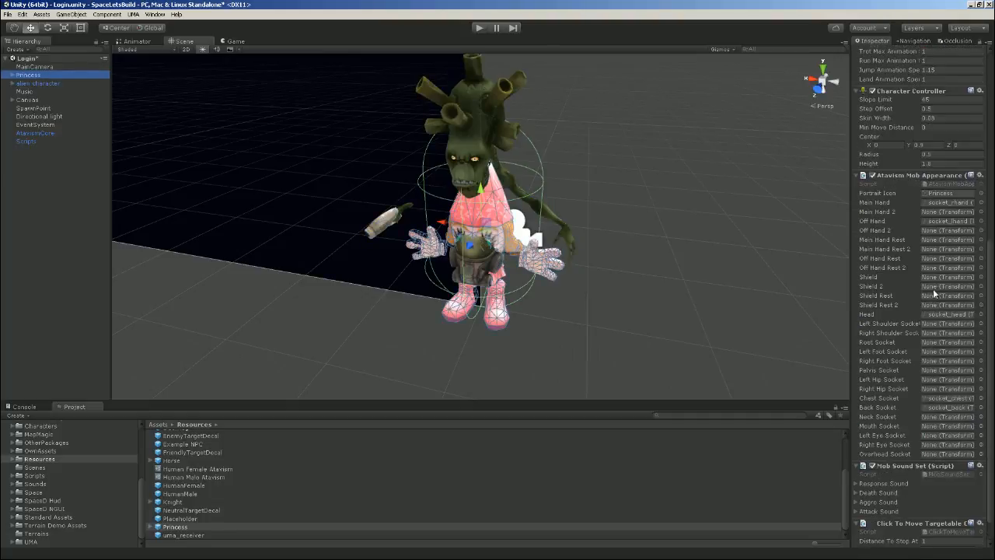
right_click(909, 174)
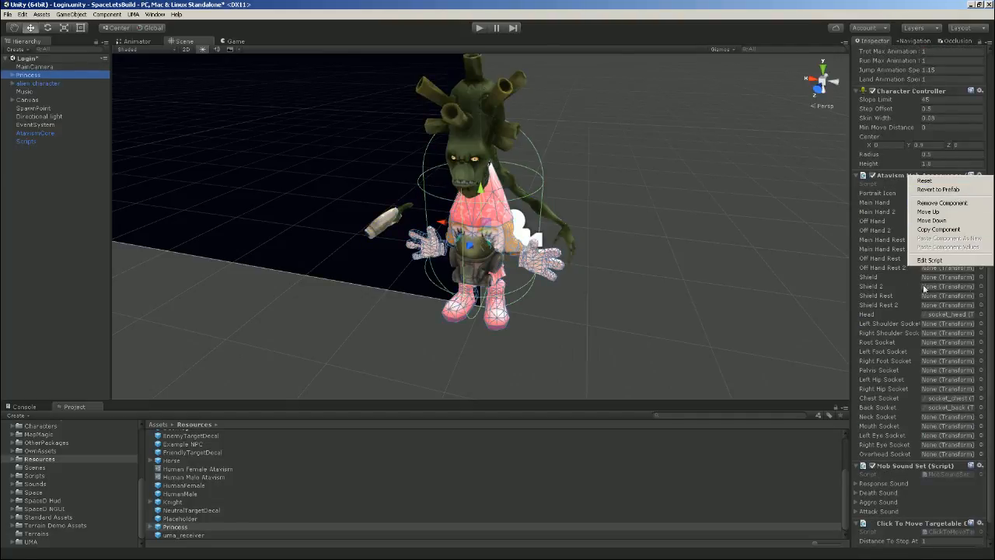
left_click(941, 230)
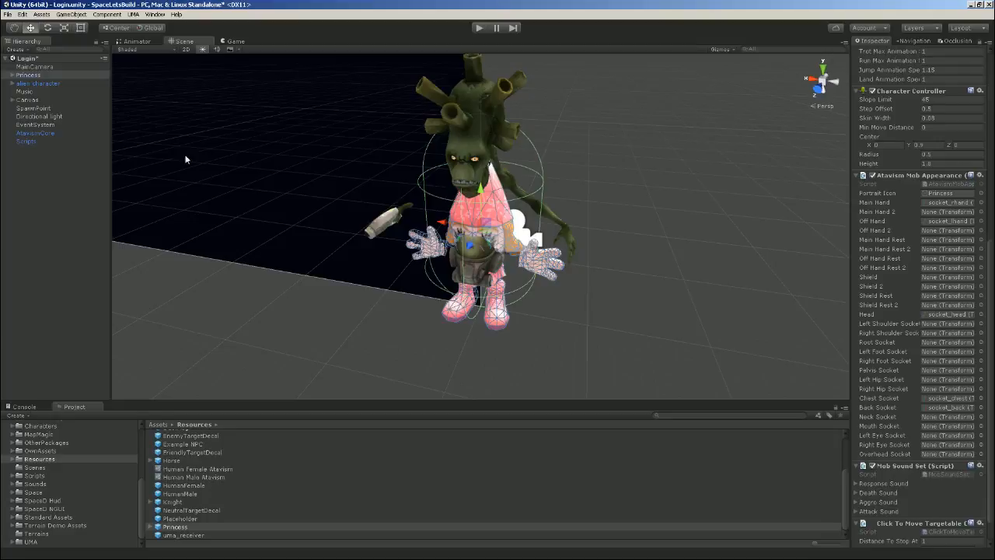
left_click(50, 83)
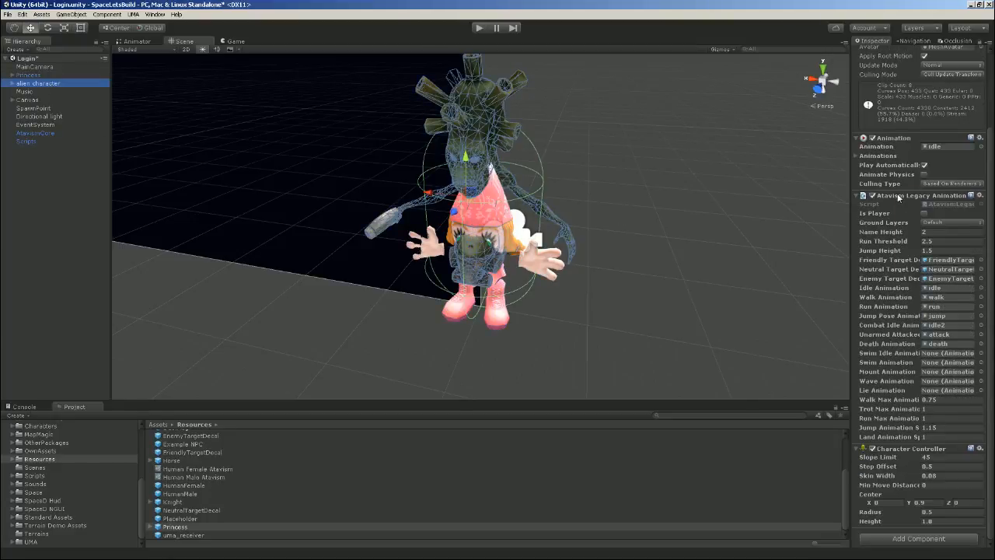
right_click(894, 197)
left_click(936, 248)
scroll(920, 302, "down", 9)
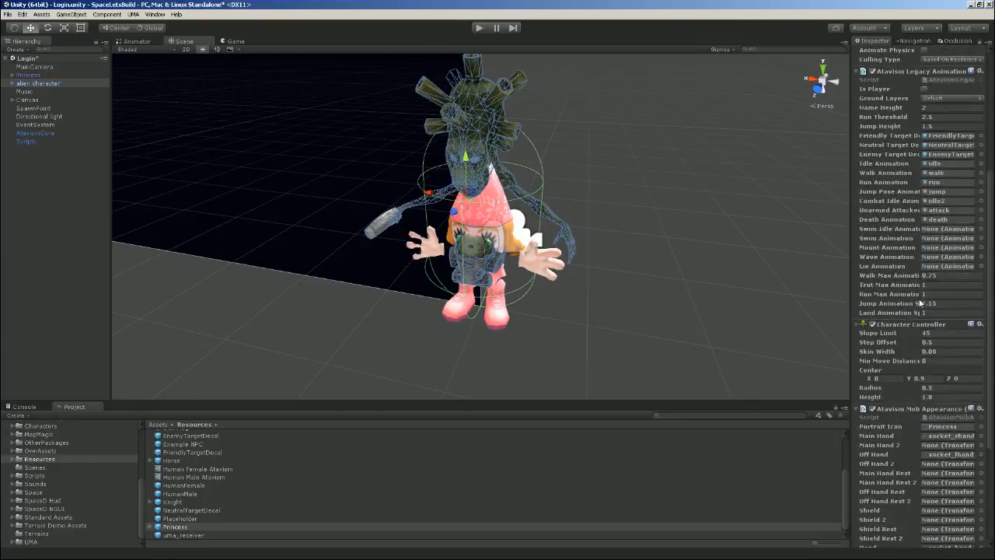
scroll(920, 302, "down", 1)
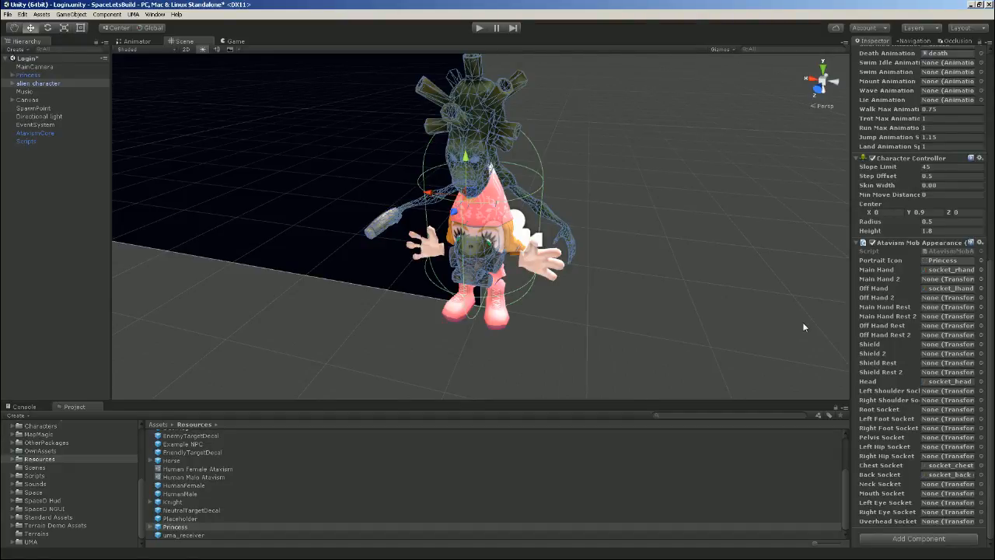
- Locate the Main Hand socket_rhand in the Princess's hierarchy, examine its placement on the hand, and review the Princess's socket assignments
left_click(949, 269)
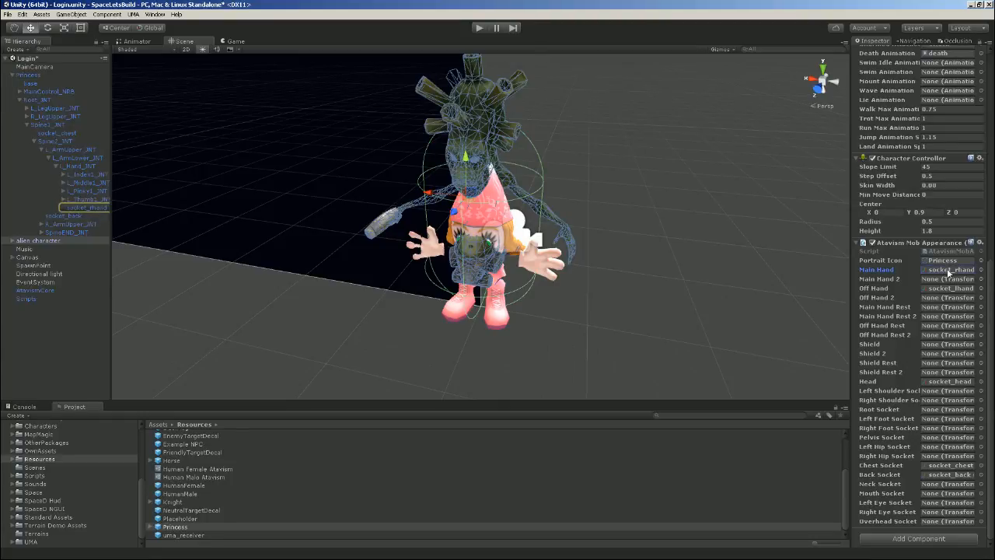
left_click(84, 199)
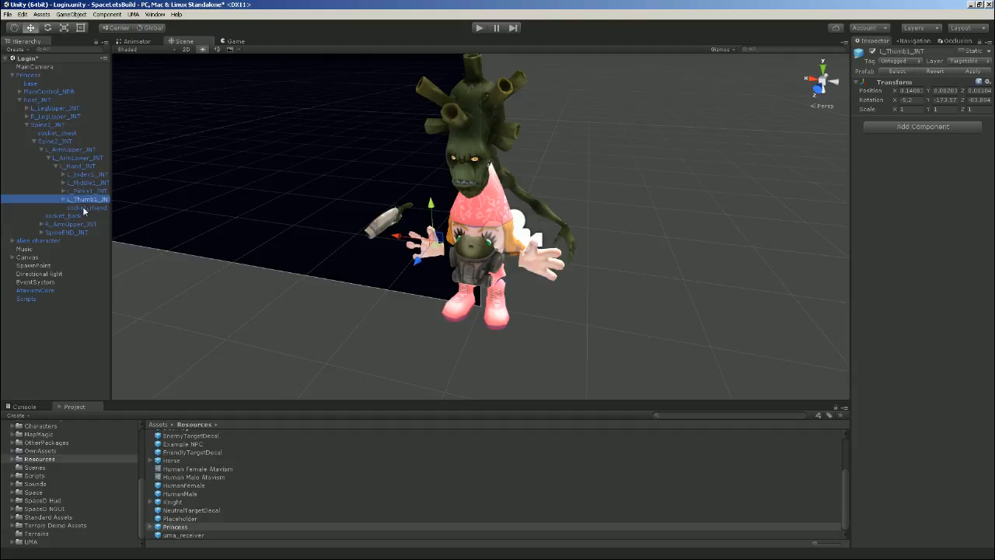
left_click(90, 208)
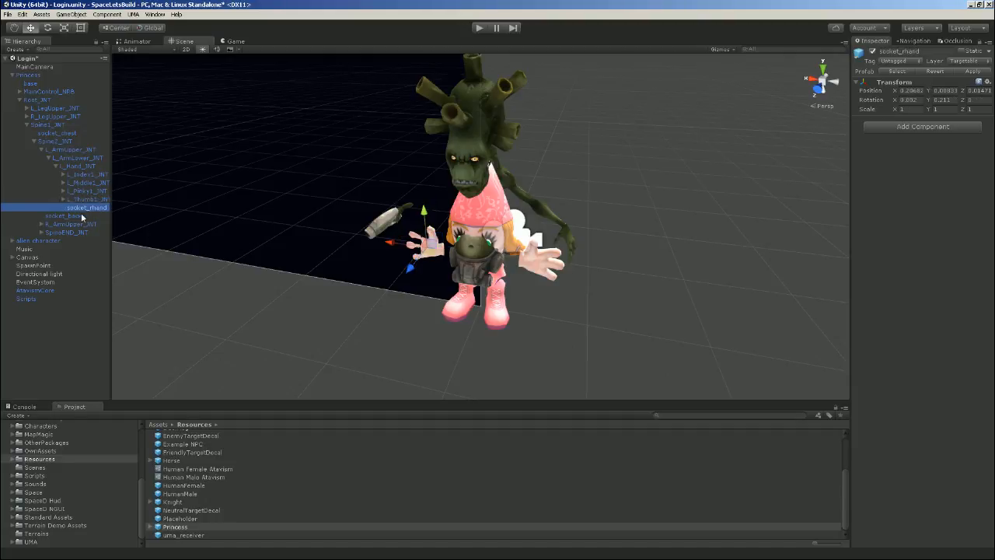
scroll(414, 261, "up", 5)
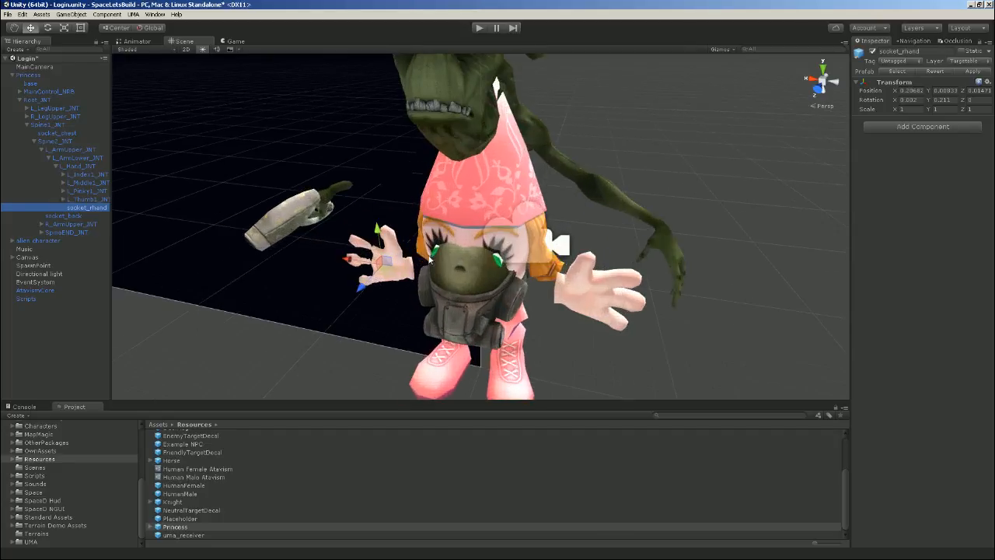
key("f")
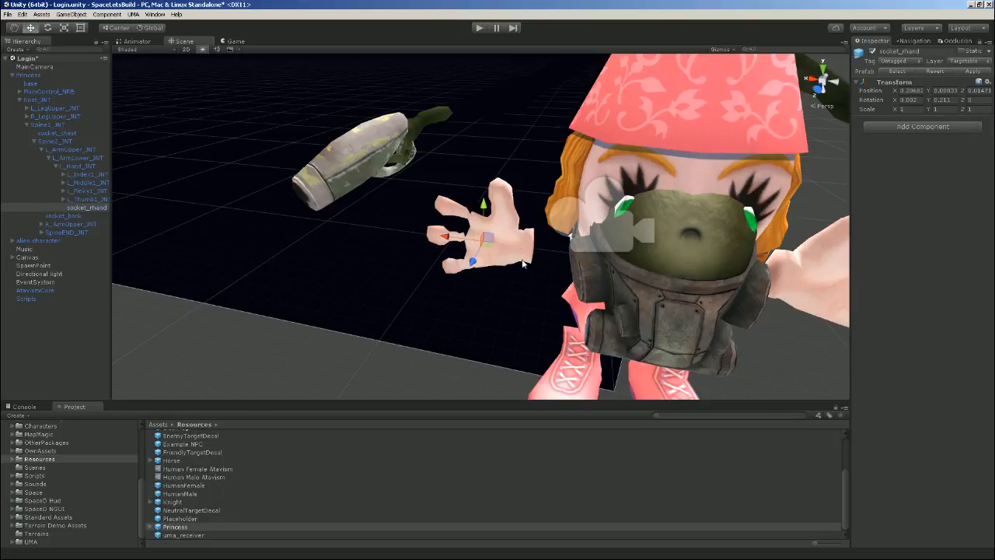
mouse_move(482, 207)
left_mouse_down()
mouse_move(481, 230)
mouse_move(482, 208)
left_mouse_up()
left_click(35, 76)
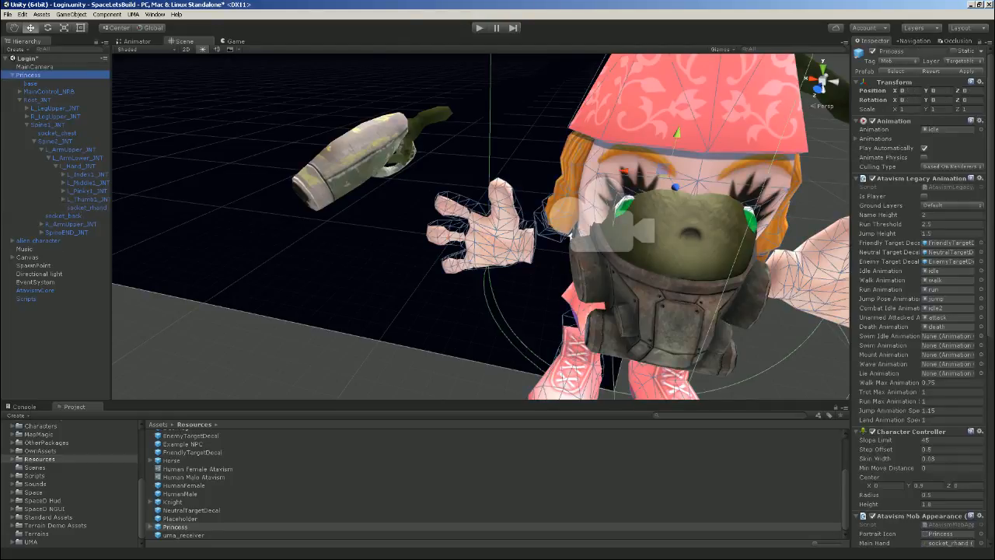
scroll(966, 237, "down", 6)
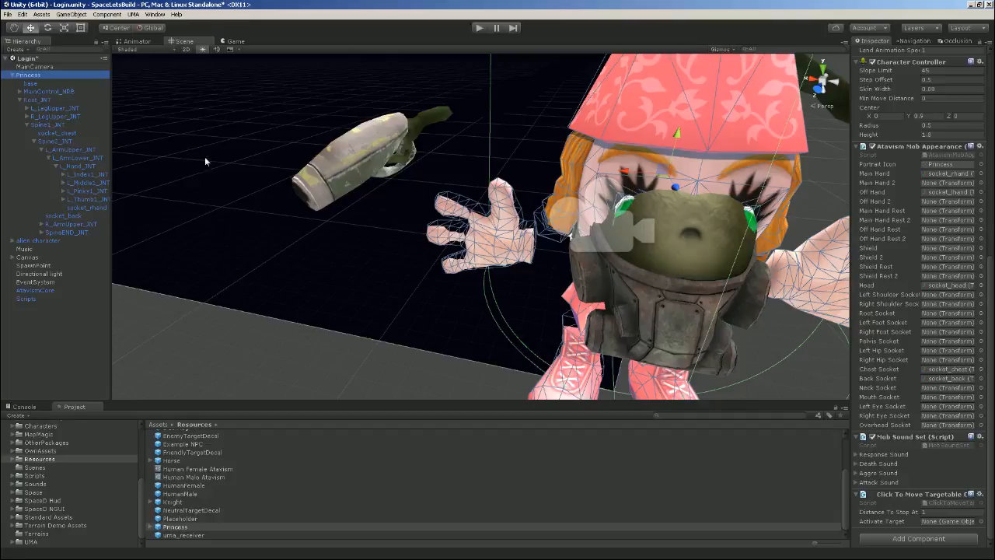
left_click(12, 75)
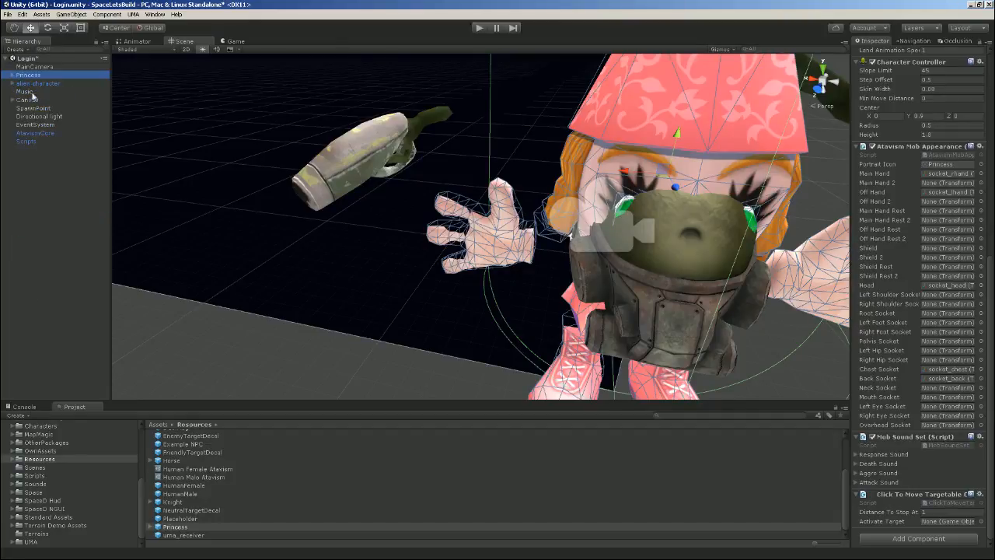
- Copy the Princess's Mob Sound Set component and paste it as new on the alien character
left_click(42, 84)
left_click(29, 75)
right_click(899, 444)
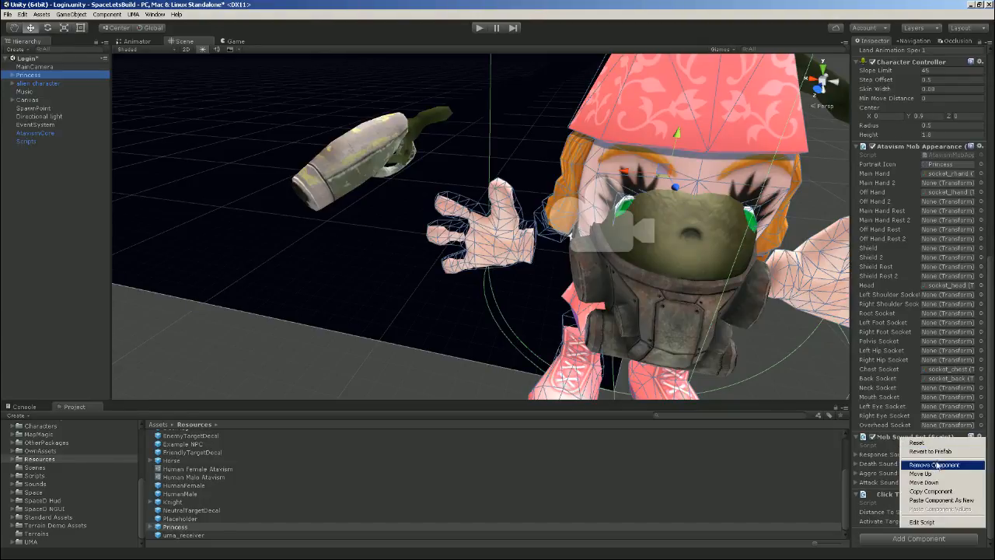
left_click(930, 492)
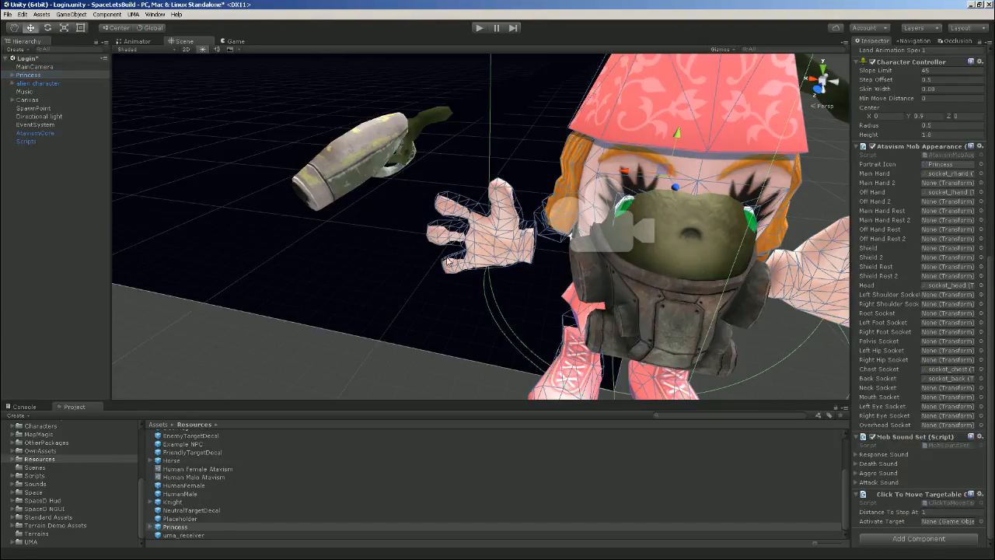
left_click(28, 83)
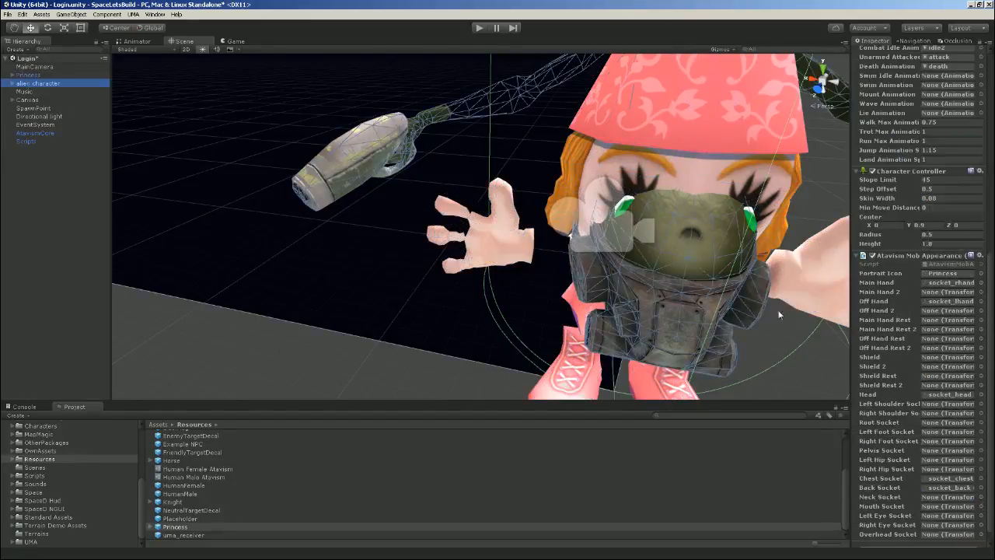
right_click(891, 258)
left_click(929, 308)
scroll(937, 350, "down", 2)
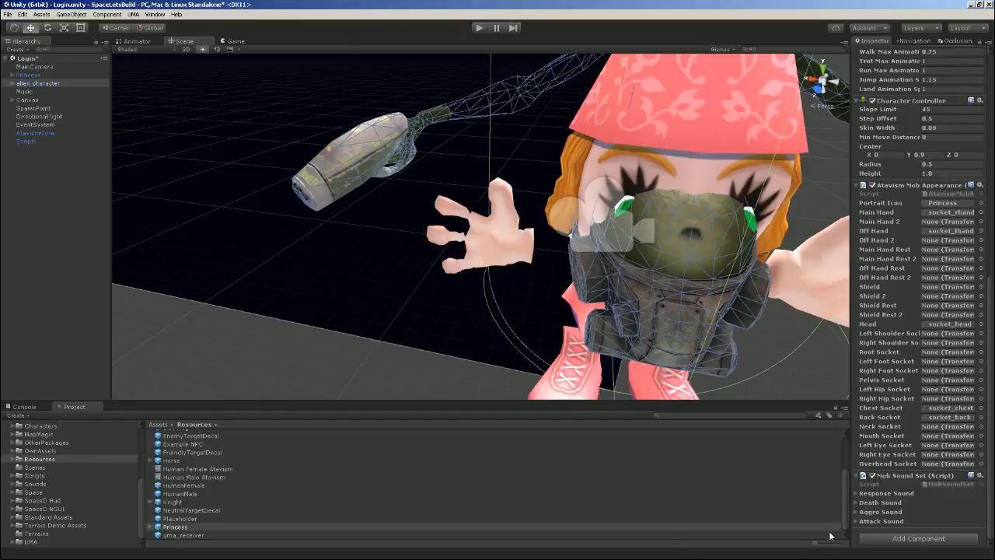
- Review the response, death, aggro and attack sound lists in the alien character's Mob Sound Set
left_click(857, 493)
scroll(929, 450, "down", 1)
left_click(856, 503)
left_click(856, 503)
scroll(856, 506, "down", 1)
left_click(856, 513)
left_click(856, 513)
scroll(857, 513, "down", 1)
left_click(856, 521)
scroll(936, 470, "down", 1)
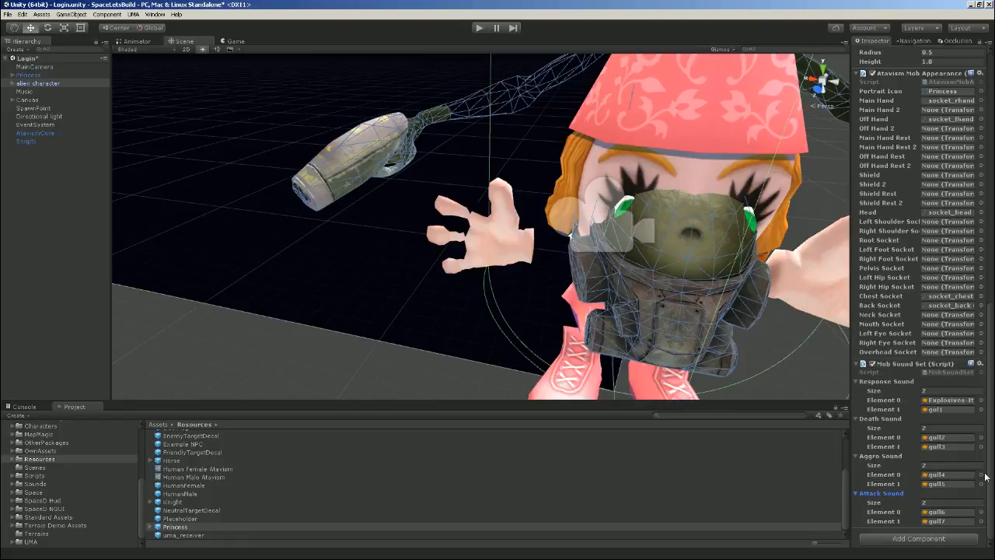
left_click(857, 382)
left_click(858, 419)
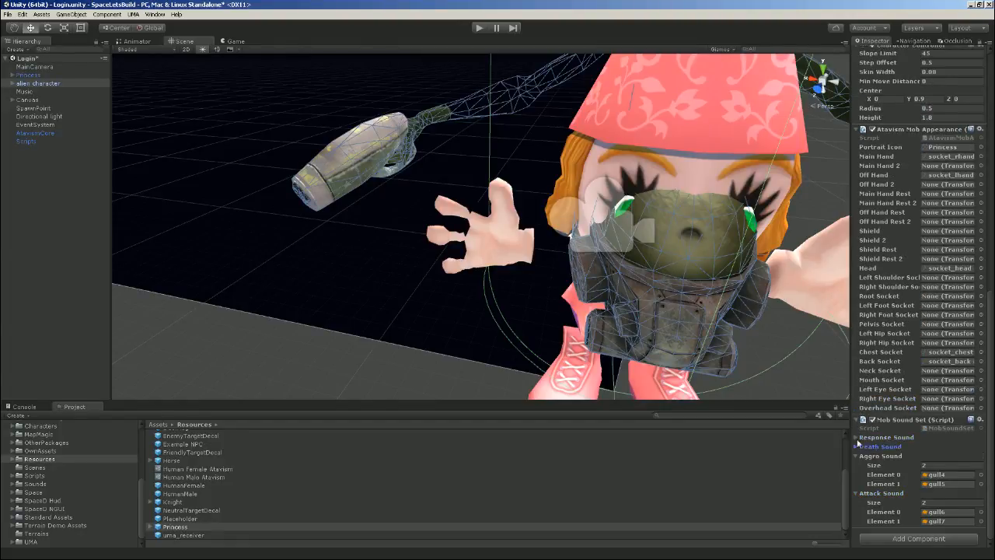
left_click(859, 460)
left_click(856, 493)
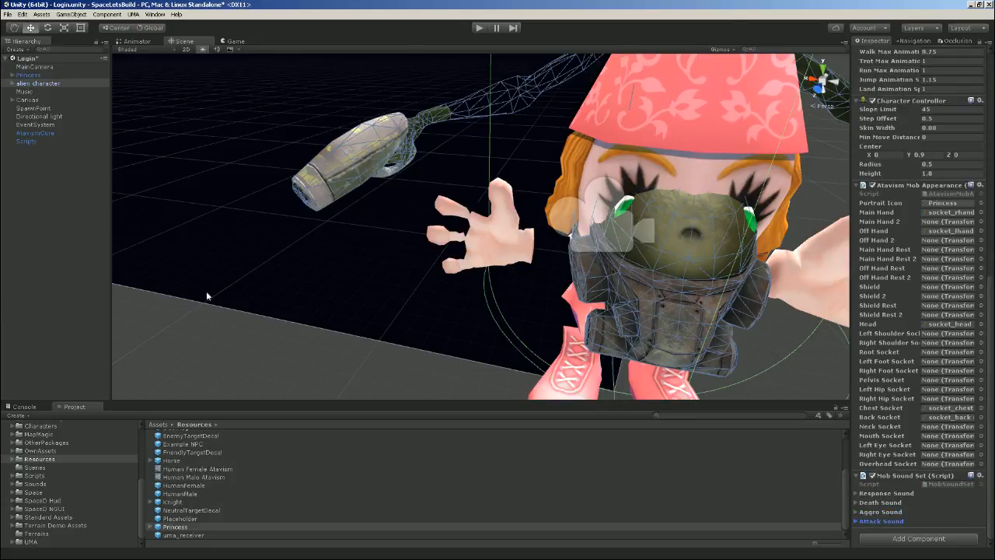
- Copy the Princess's Click To Move Targetable component and paste it as new on the alien character
left_click(29, 75)
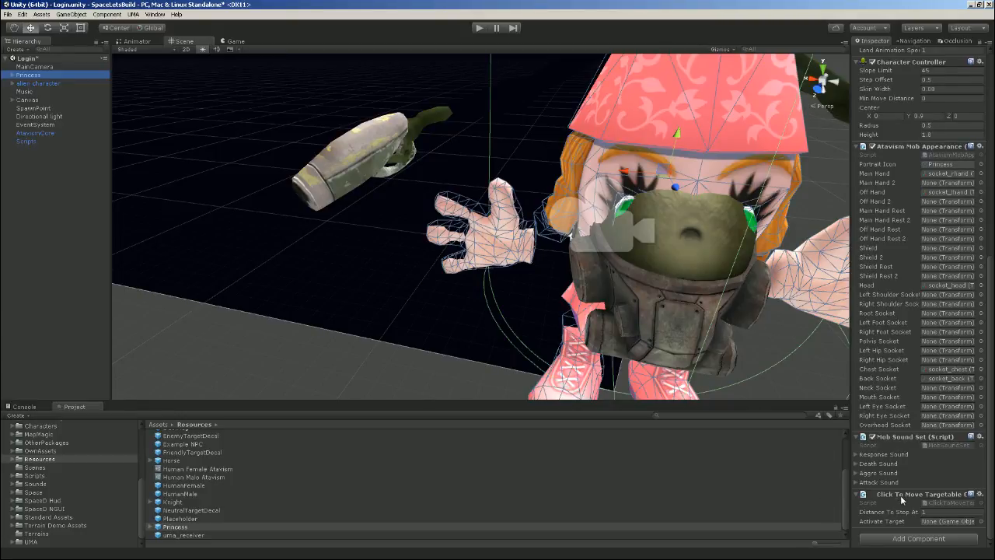
right_click(907, 495)
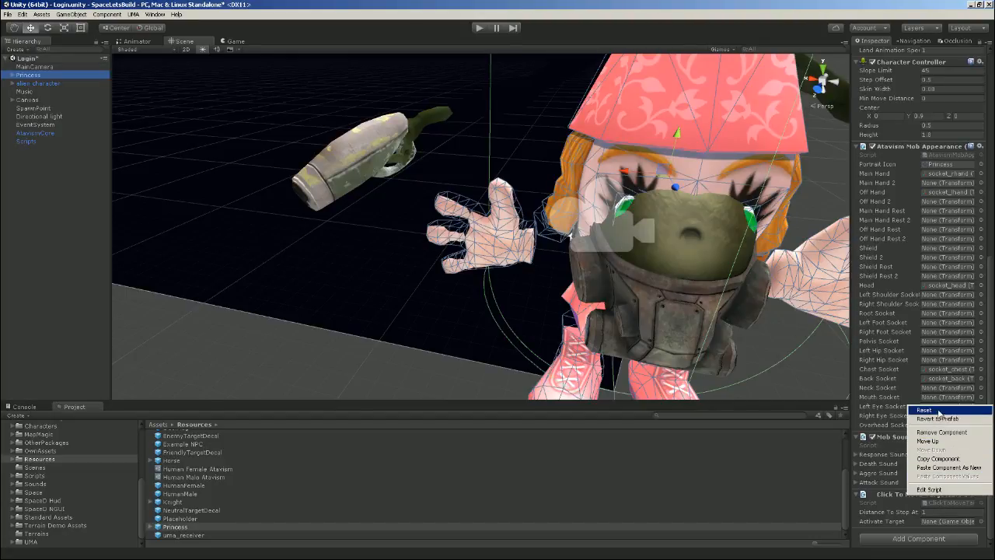
left_click(937, 459)
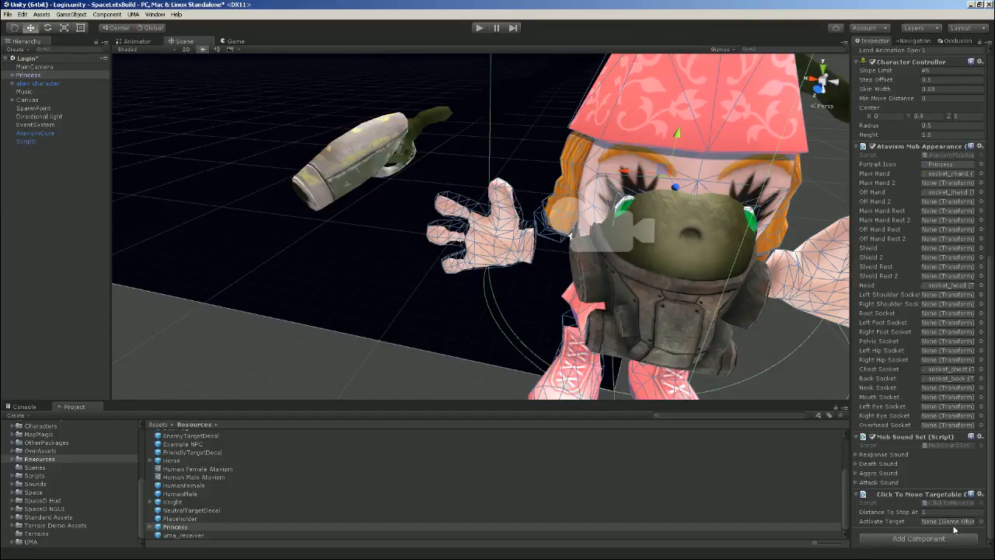
left_click(36, 83)
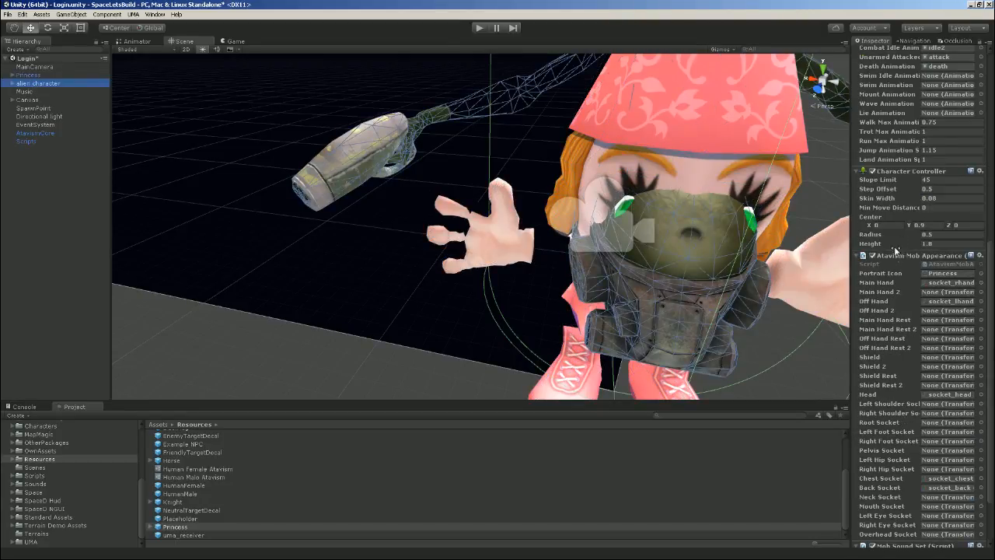
right_click(899, 254)
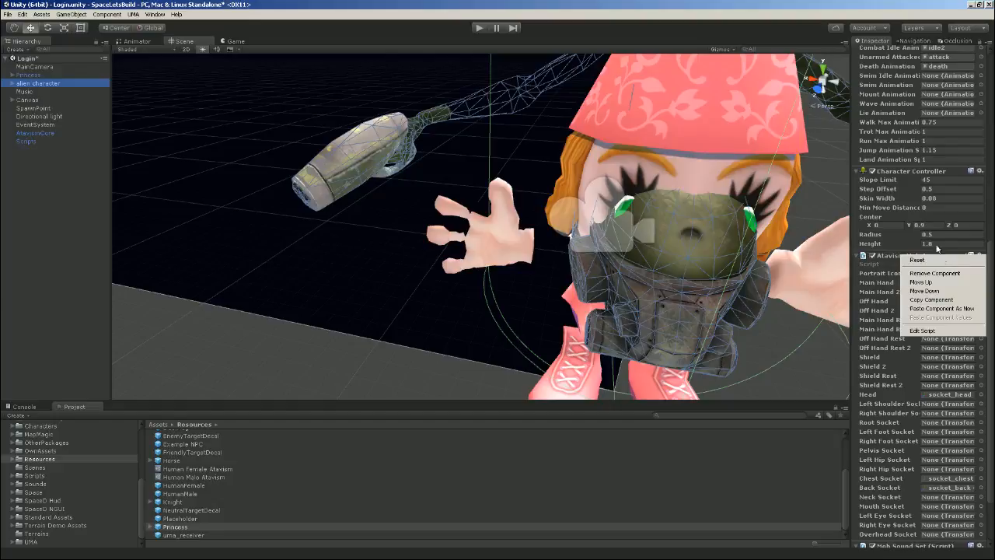
left_click(949, 309)
scroll(947, 294, "down", 3)
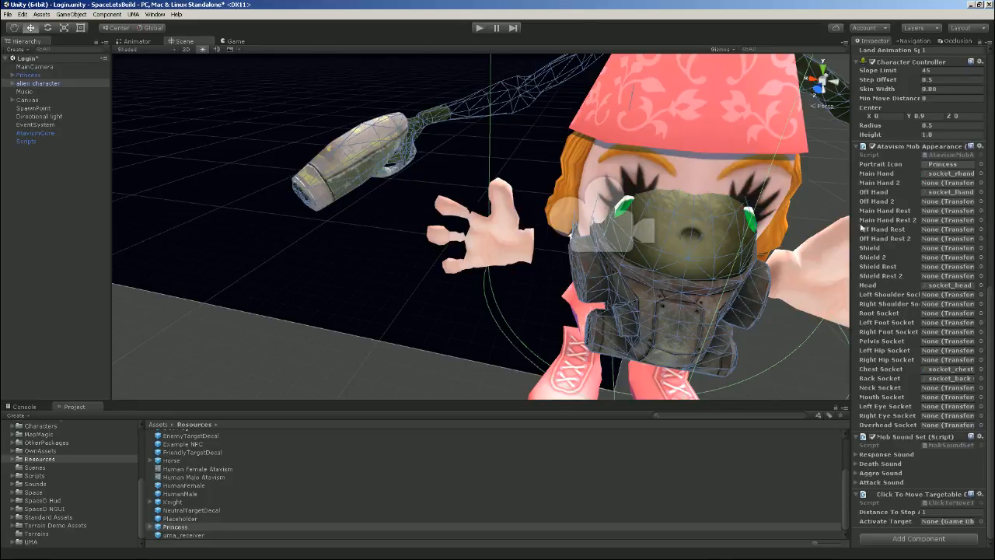
- Expand the Animations list of the alien character's Animation component and open the animation folder in the alien character assets
scroll(902, 273, "up", 10)
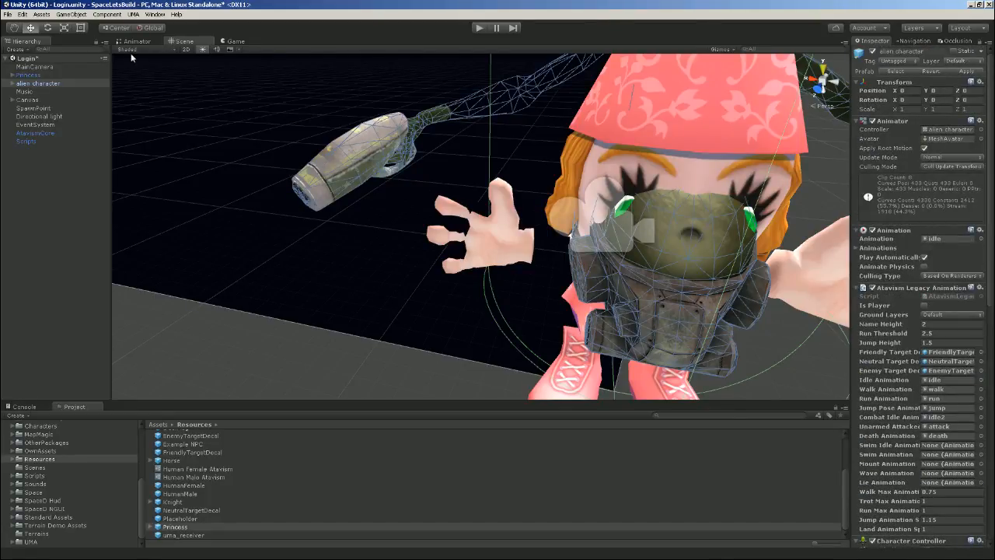
left_click(858, 248)
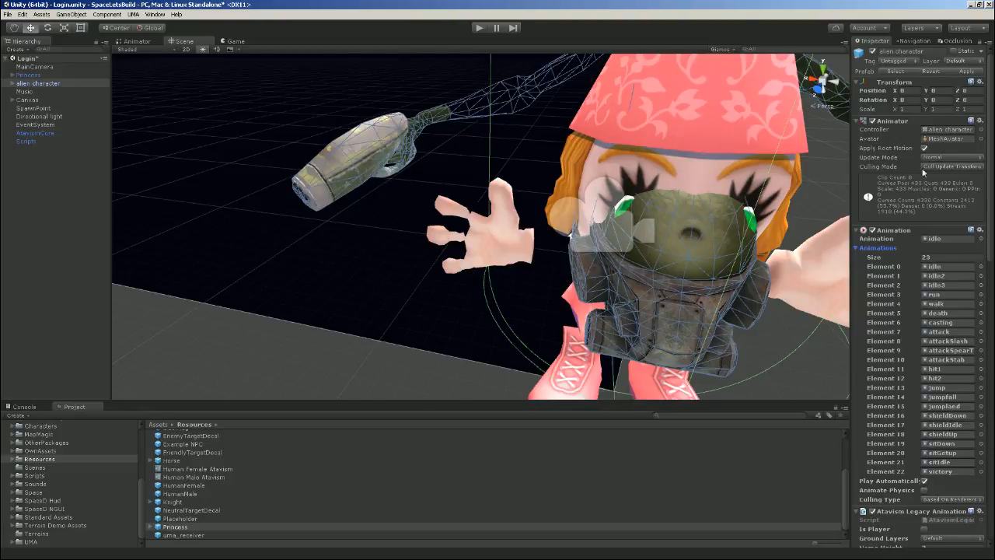
left_click(14, 85)
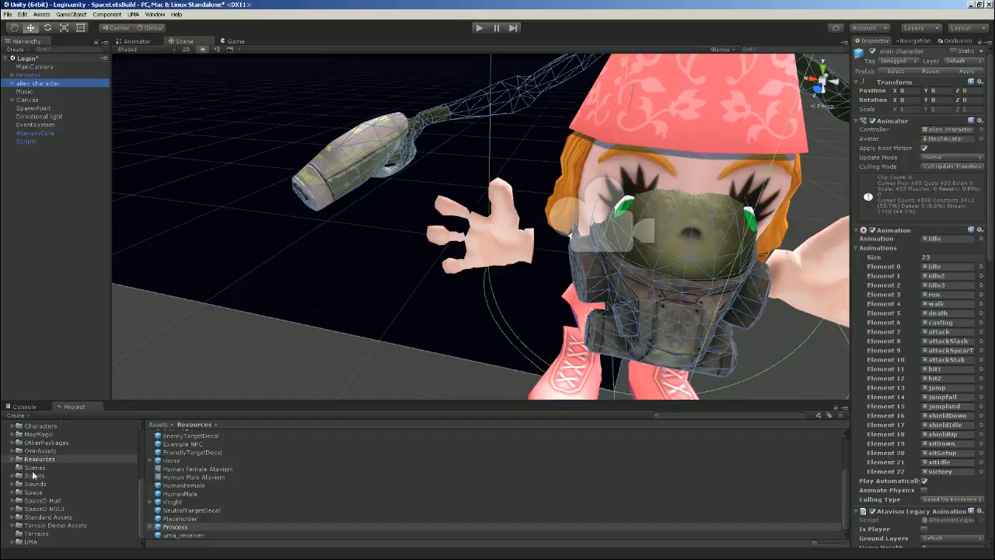
scroll(58, 486, "up", 4)
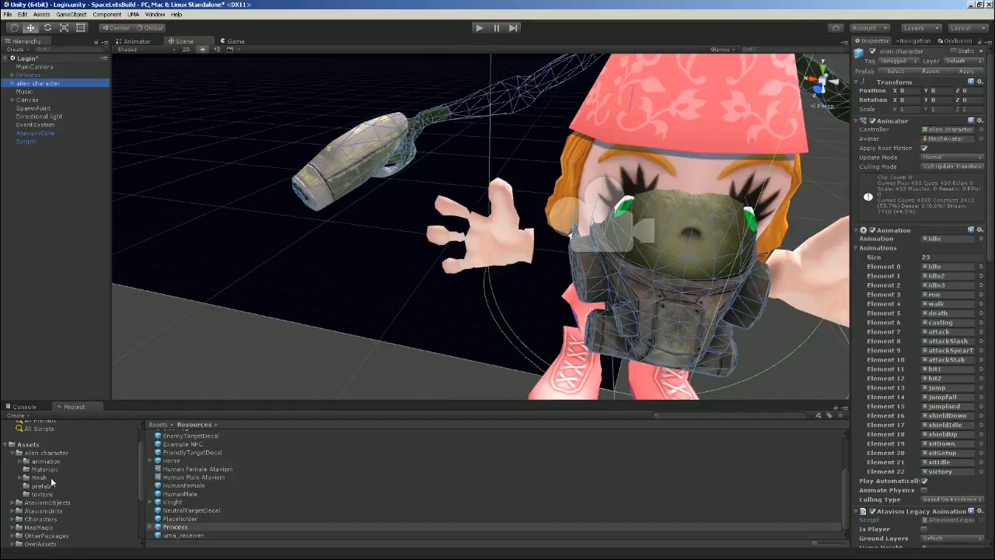
left_click(52, 464)
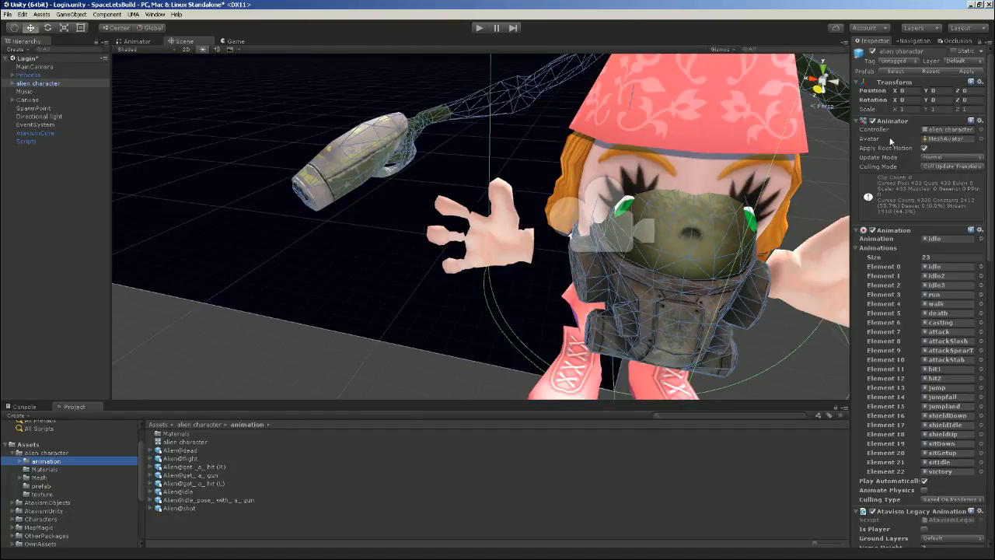
- Disable the alien character's Animator component and set the size of the Animation component's Animations list to 8
left_click(873, 121)
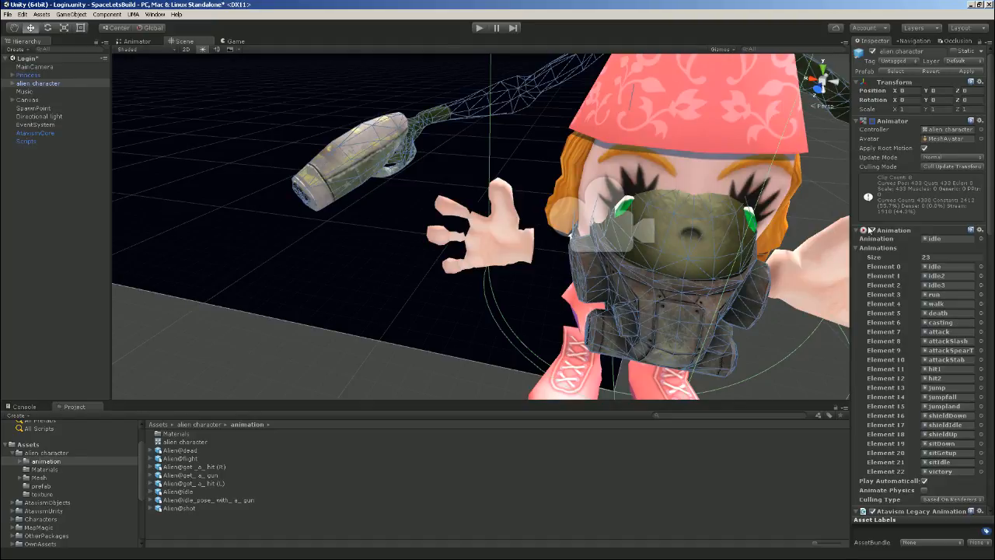
left_click(873, 231)
left_click(933, 256)
type("8")
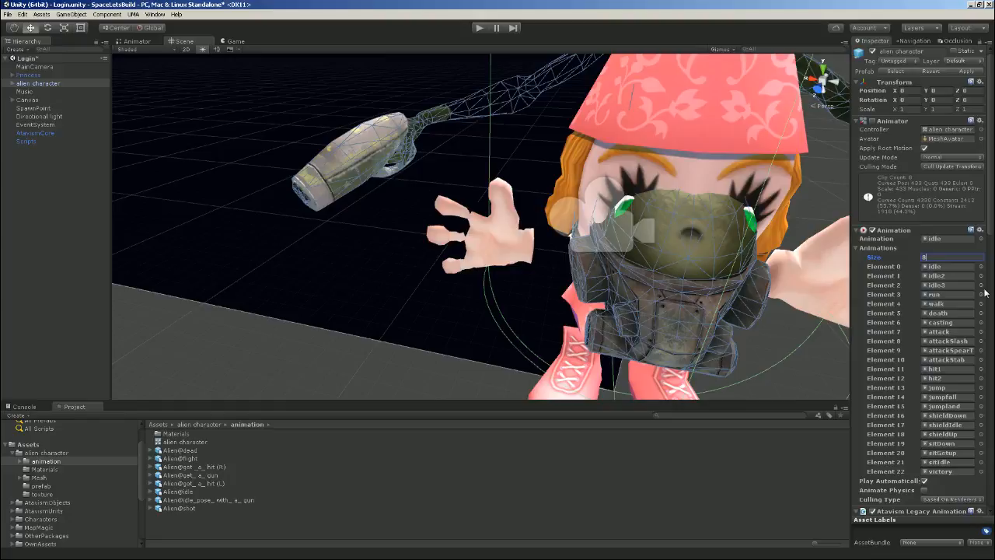
key("Return")
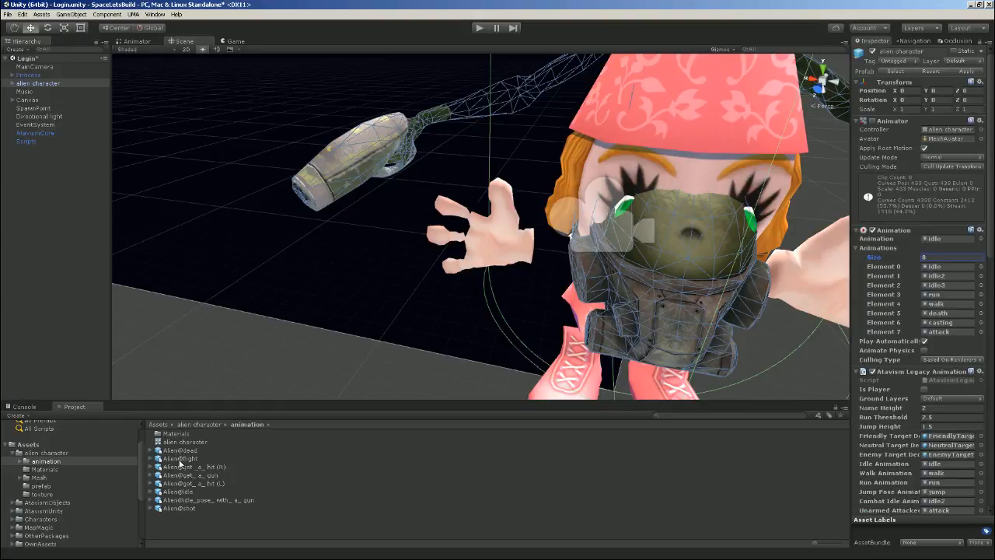
- Assign the dead clip from Alien@dead to Element 0 and the flight clip from Alien@flight to Element 1 of the Animations list
left_click(151, 450)
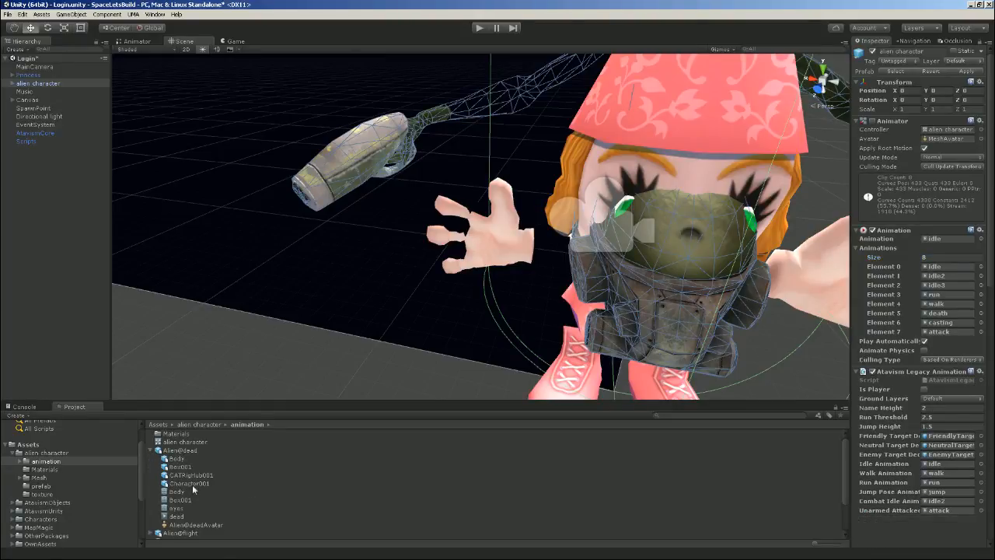
left_click_drag(178, 517, 878, 248)
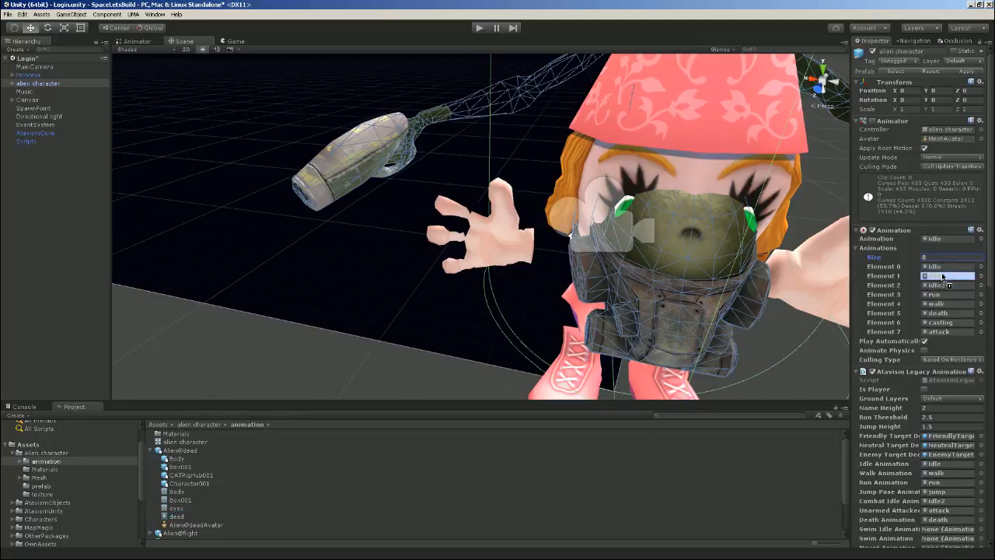
scroll(215, 519, "down", 2)
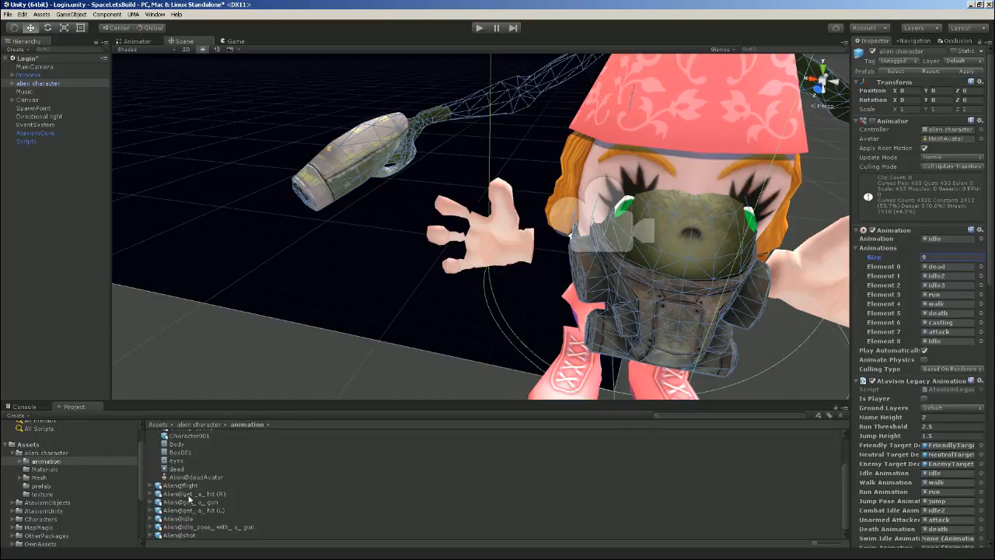
left_click(151, 488)
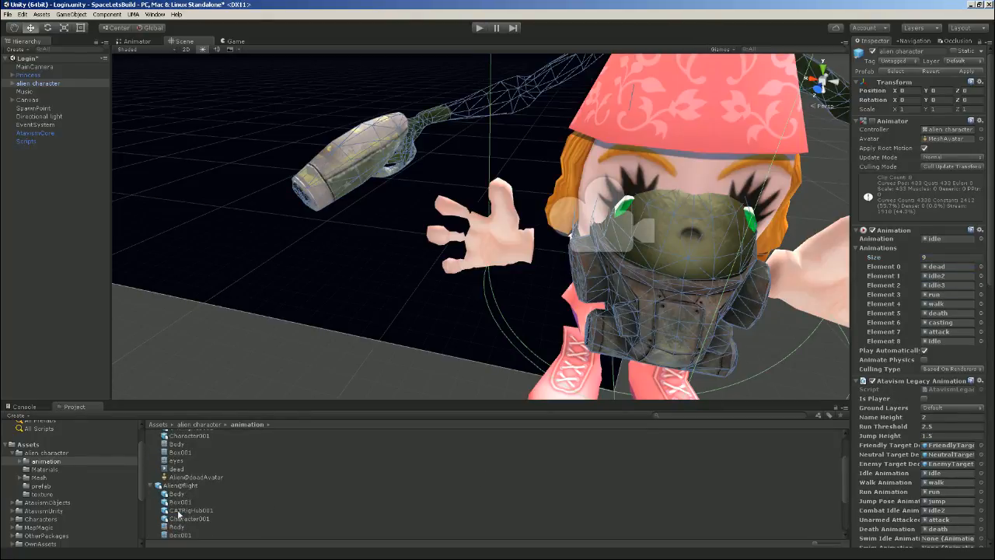
scroll(198, 527, "down", 2)
left_click_drag(173, 477, 950, 277)
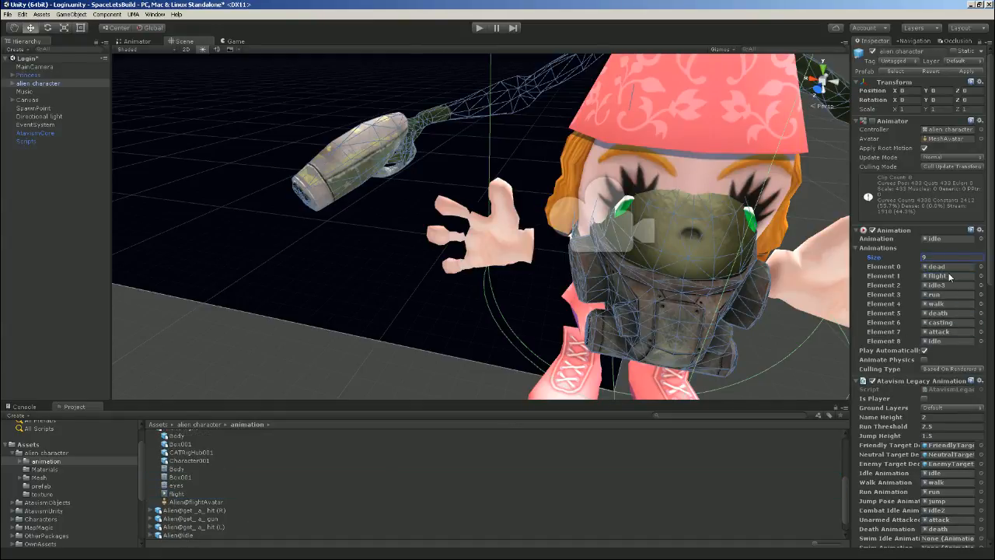
- Assign the get_a_hit (R) clip to Element 2 and the get_a_gun clip to Element 3 of the Animations list
left_click(150, 510)
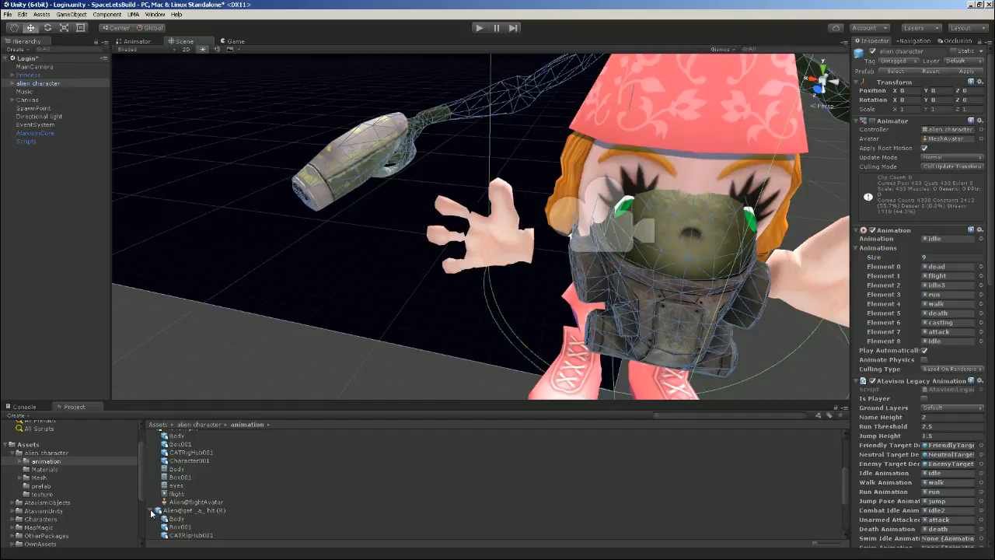
scroll(259, 499, "down", 3)
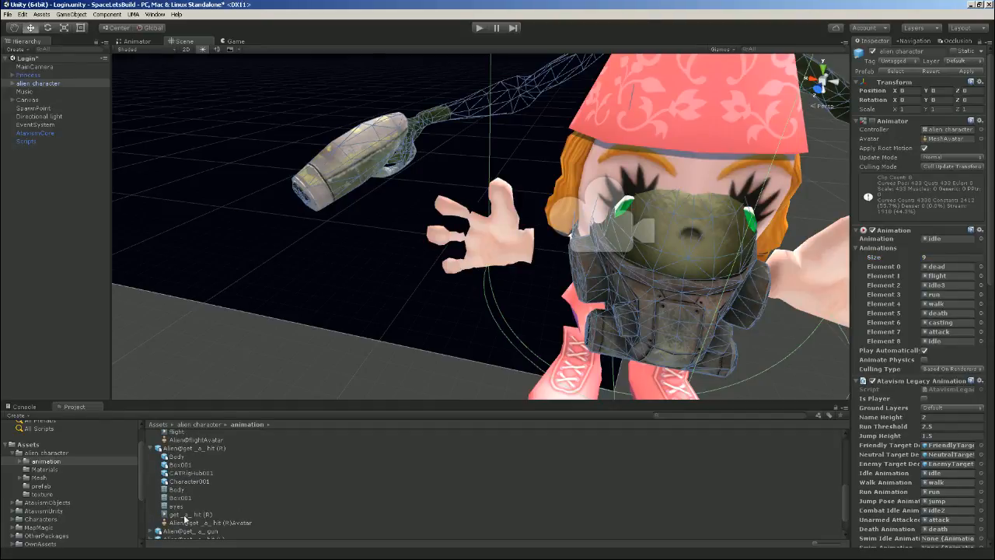
left_click_drag(166, 517, 953, 287)
scroll(273, 496, "down", 1)
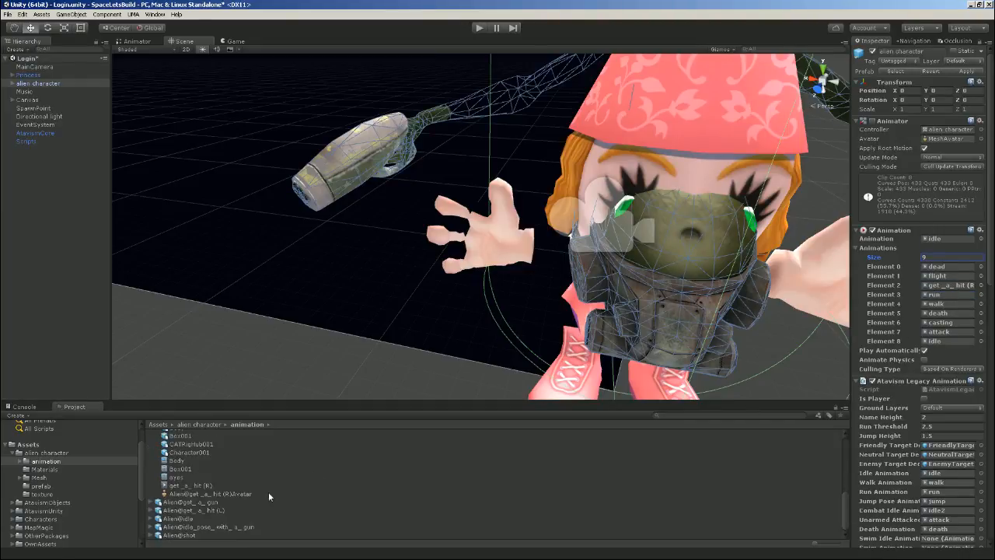
scroll(224, 496, "down", 2)
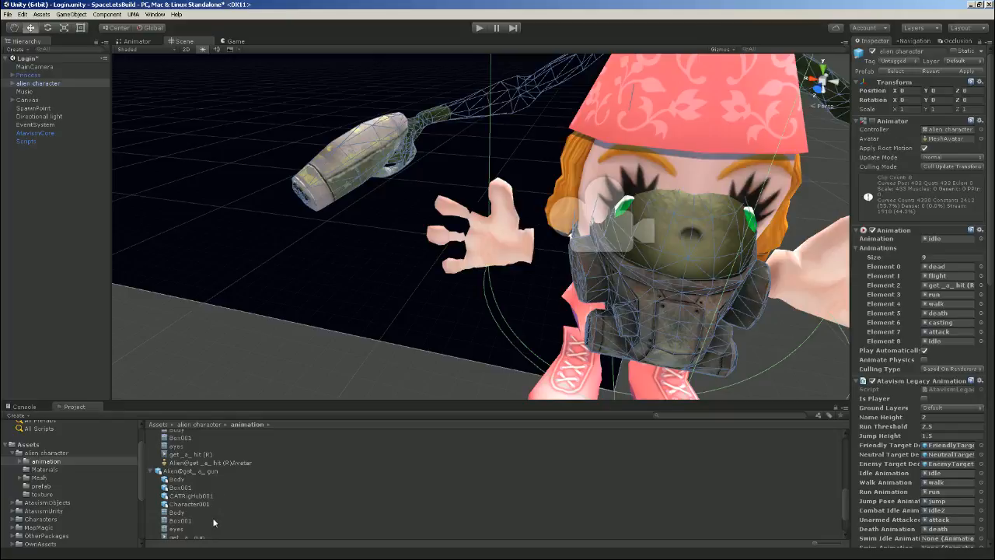
scroll(210, 519, "down", 2)
left_click_drag(191, 496, 960, 296)
scroll(176, 507, "down", 1)
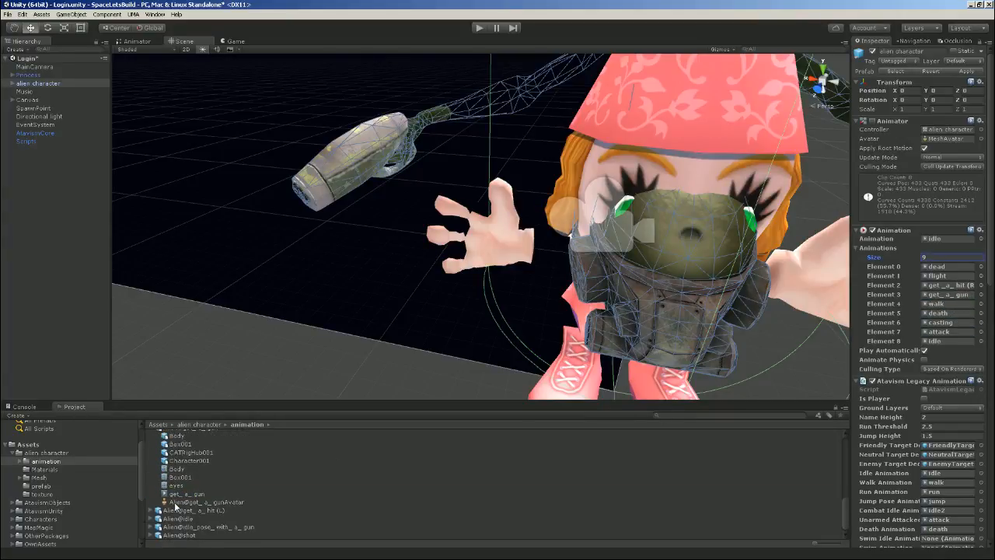
- Assign the get_a_hit (L) clip to Element 4 and the alien's idle clip to Element 5 of the Animations list
left_click(151, 511)
scroll(186, 510, "down", 3)
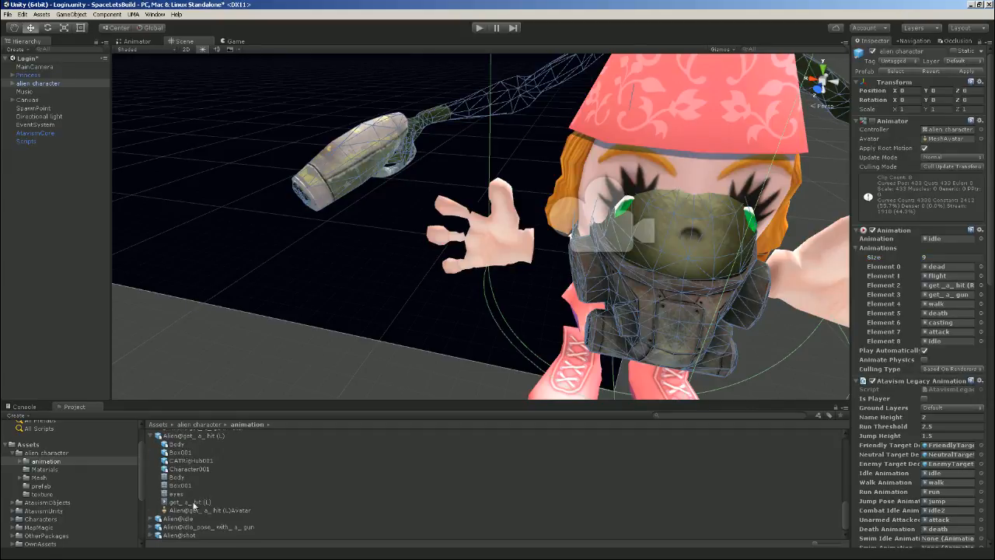
left_click_drag(184, 504, 956, 311)
left_click(151, 519)
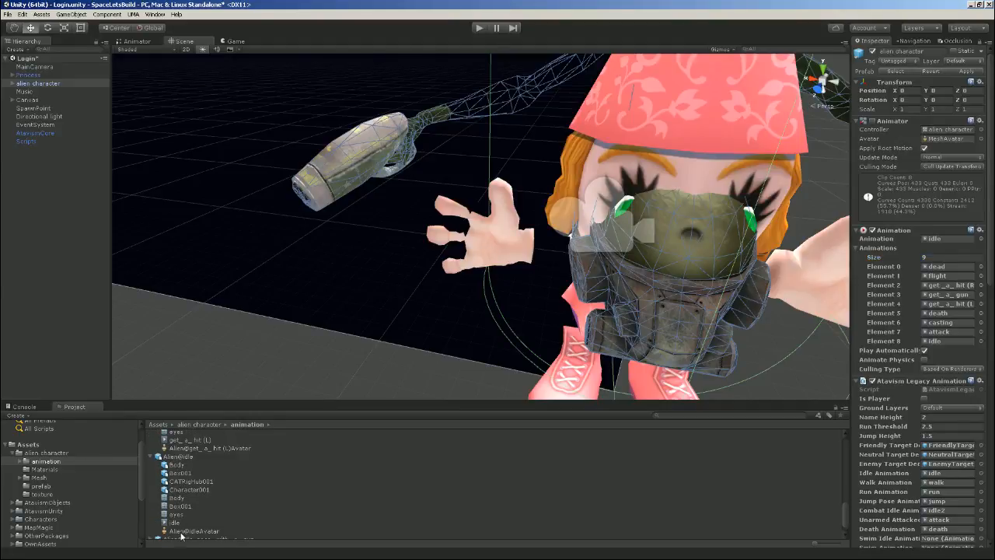
scroll(180, 531, "down", 2)
left_click_drag(902, 392, 969, 315)
scroll(259, 478, "down", 1)
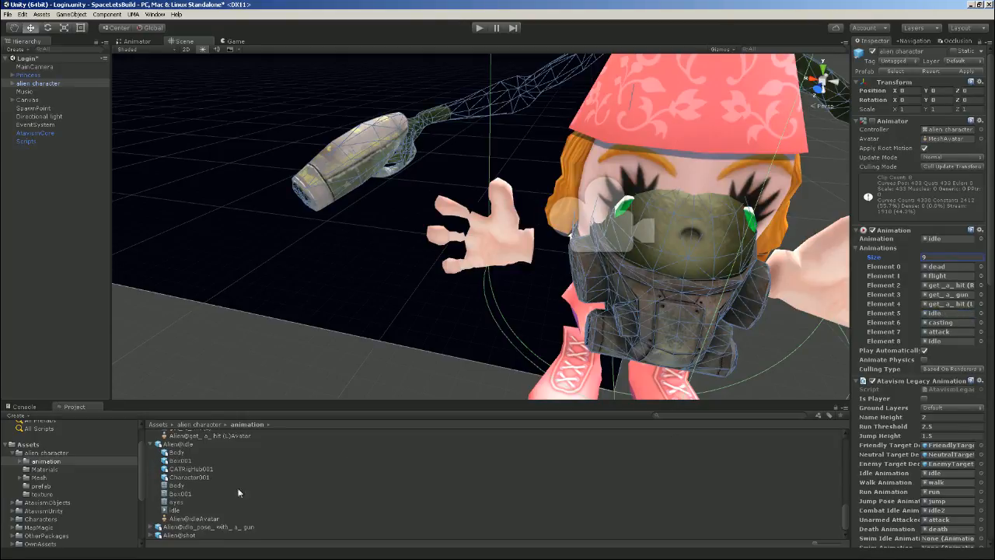
- Assign idle_pose_with_a_gun to Element 6 and shot to Element 7, and reduce the Animations list size to 8
left_click(153, 527)
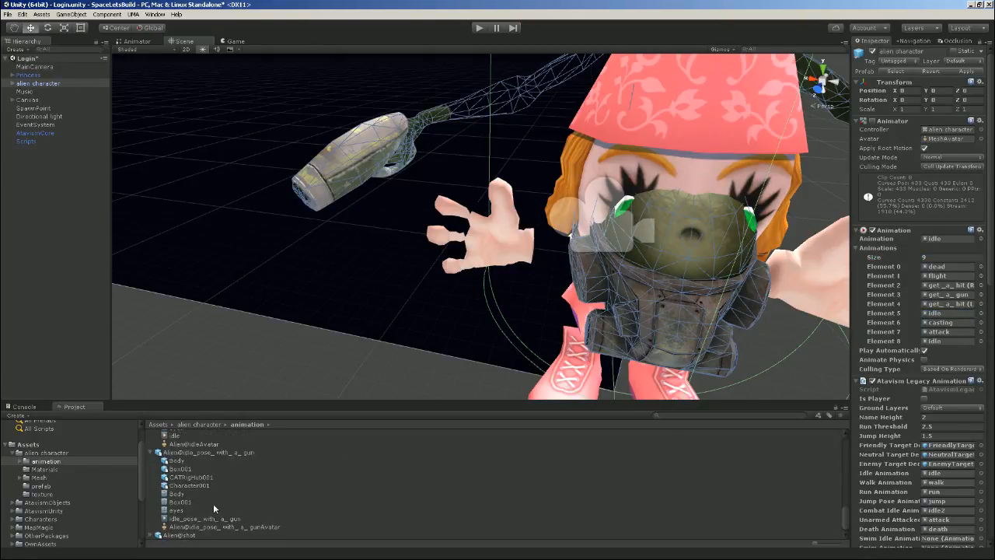
left_click(181, 520)
left_click_drag(182, 521, 970, 323)
scroll(344, 464, "down", 1)
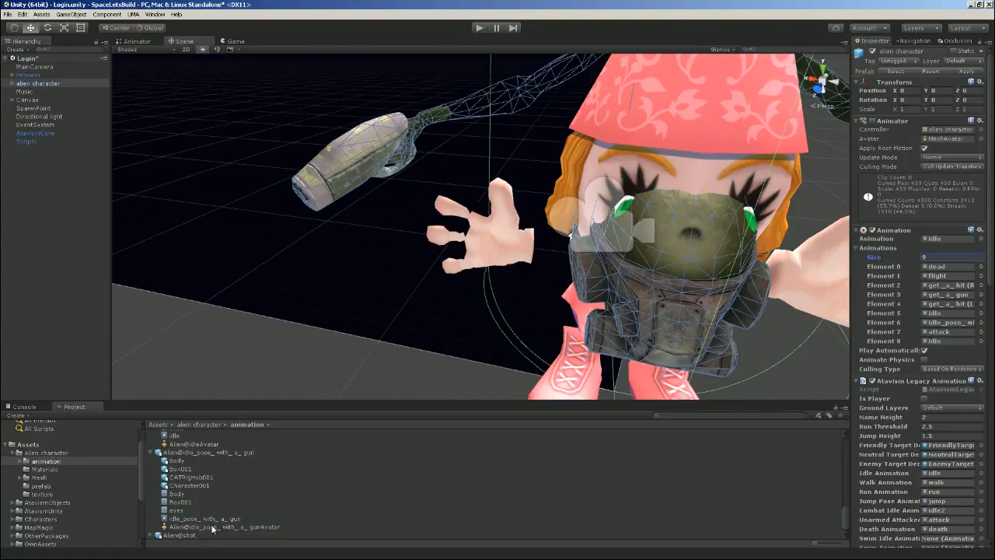
left_click(152, 535)
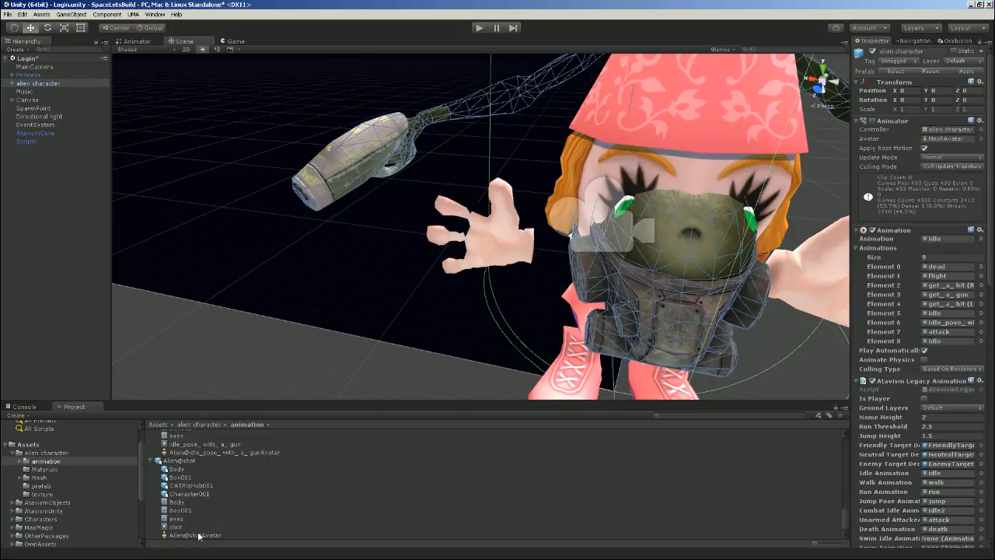
left_click_drag(177, 528, 950, 339)
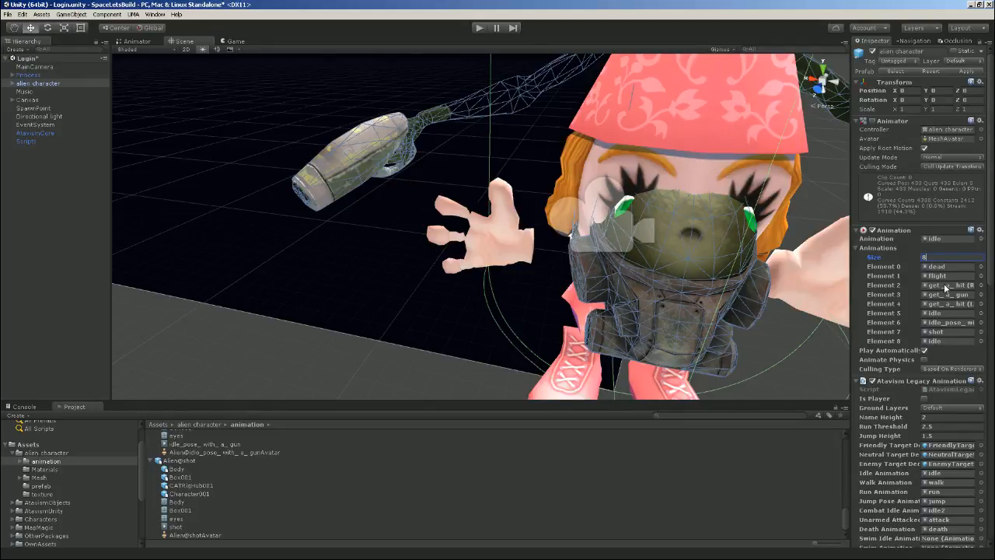
key("Return")
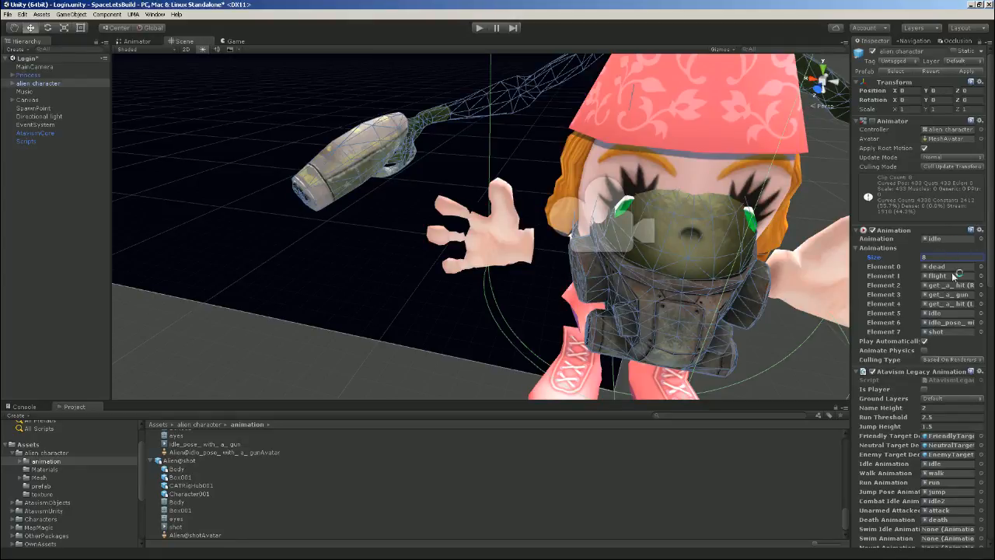
- Set the Animation component's default clip to the idle clip of Alien@idle and reassign that clip to Element 5
left_click(943, 268)
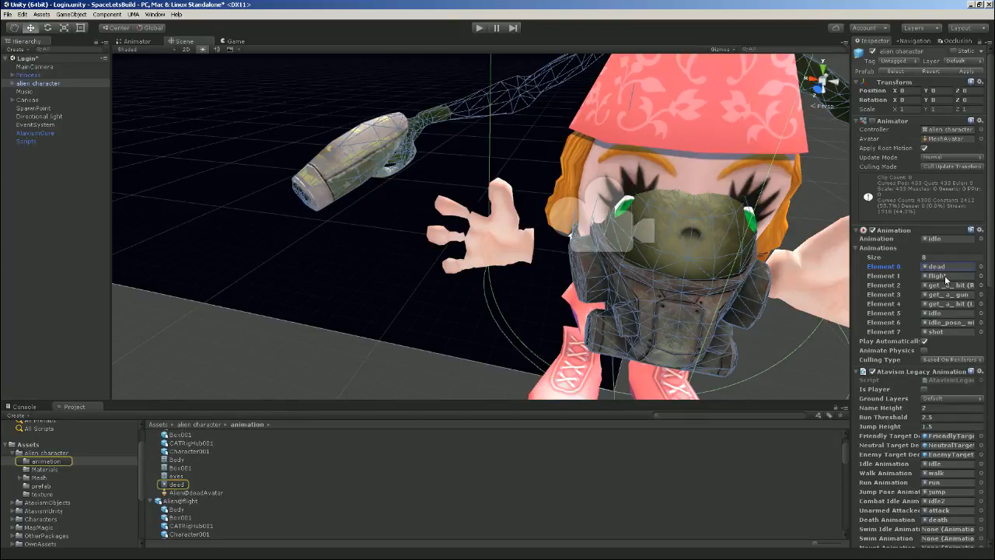
scroll(285, 505, "down", 3)
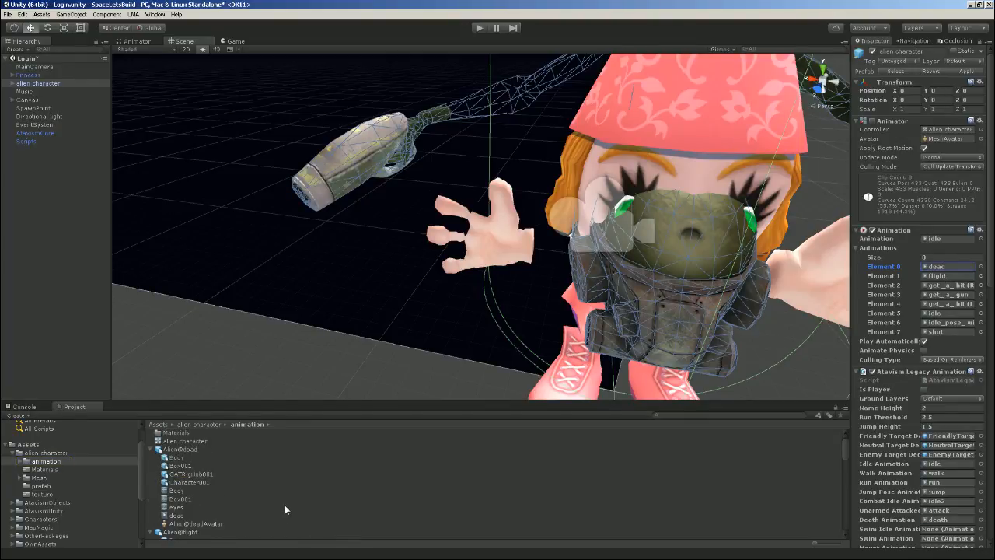
scroll(216, 483, "down", 4)
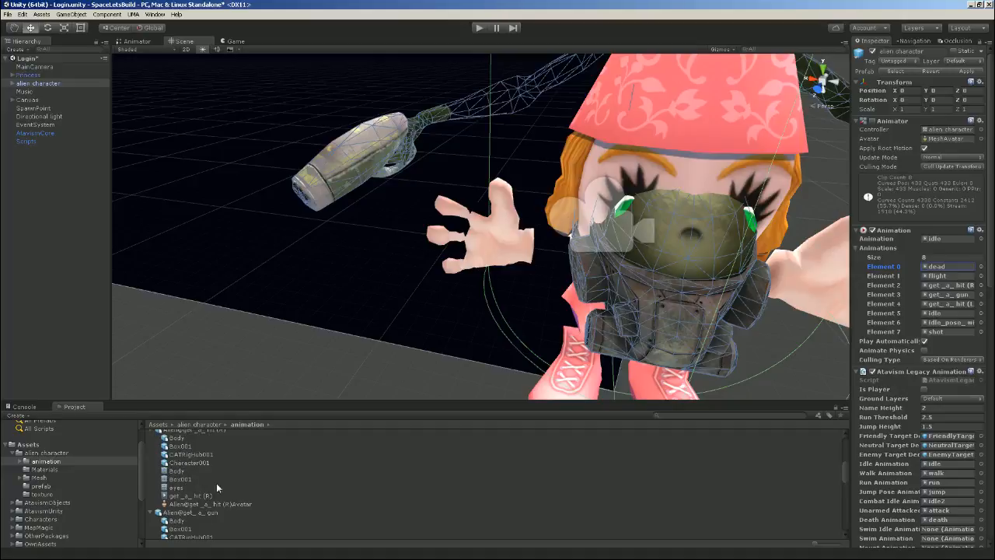
scroll(256, 498, "down", 4)
scroll(255, 499, "down", 4)
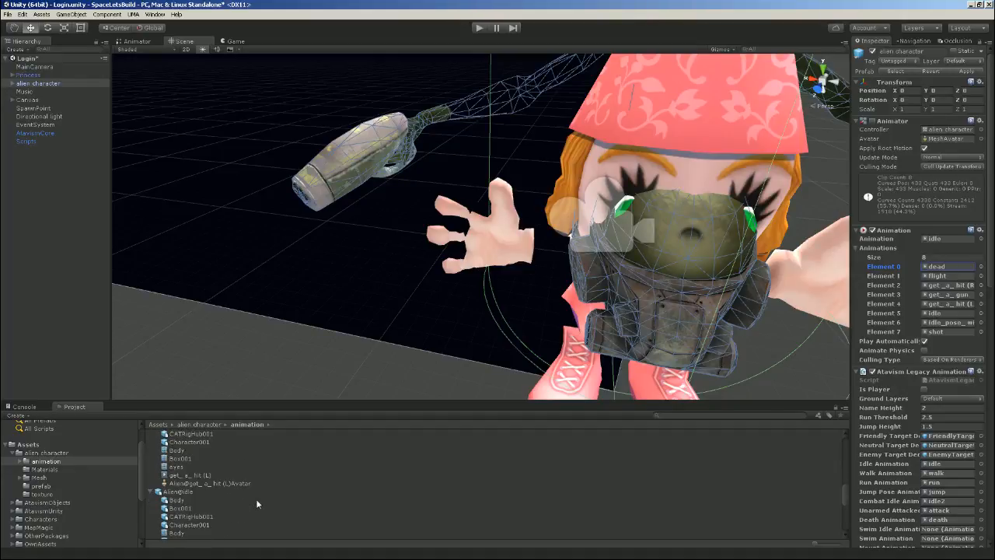
scroll(256, 499, "down", 2)
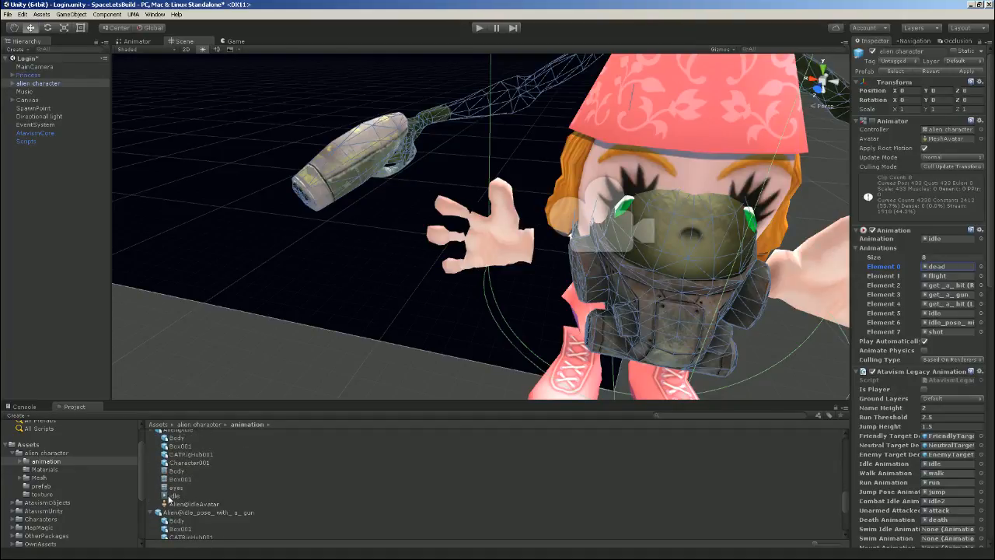
left_click_drag(742, 401, 951, 240)
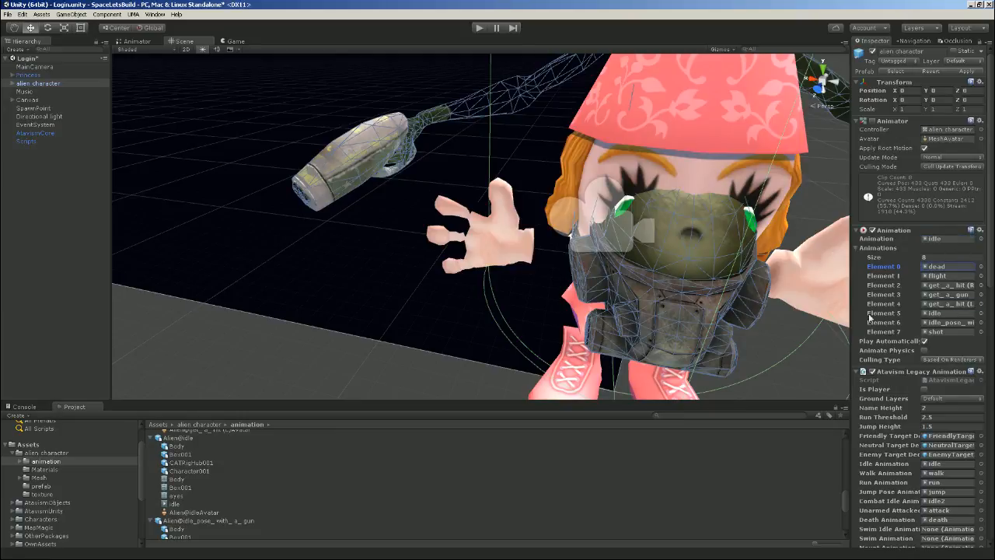
left_click_drag(175, 504, 952, 319)
- Check the source assets of the clips assigned in the Animations list, from Element 1 through Element 7
left_click(945, 276)
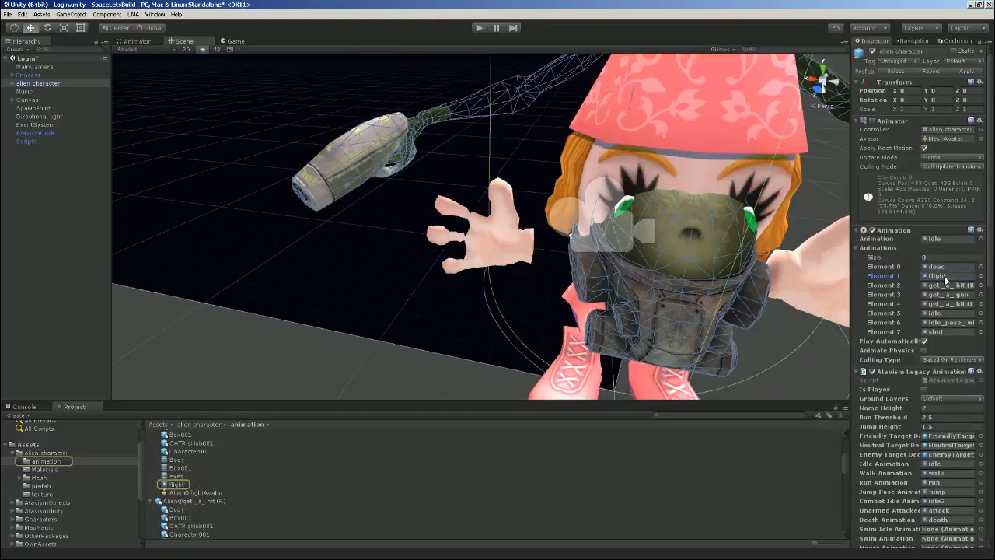
left_click(954, 285)
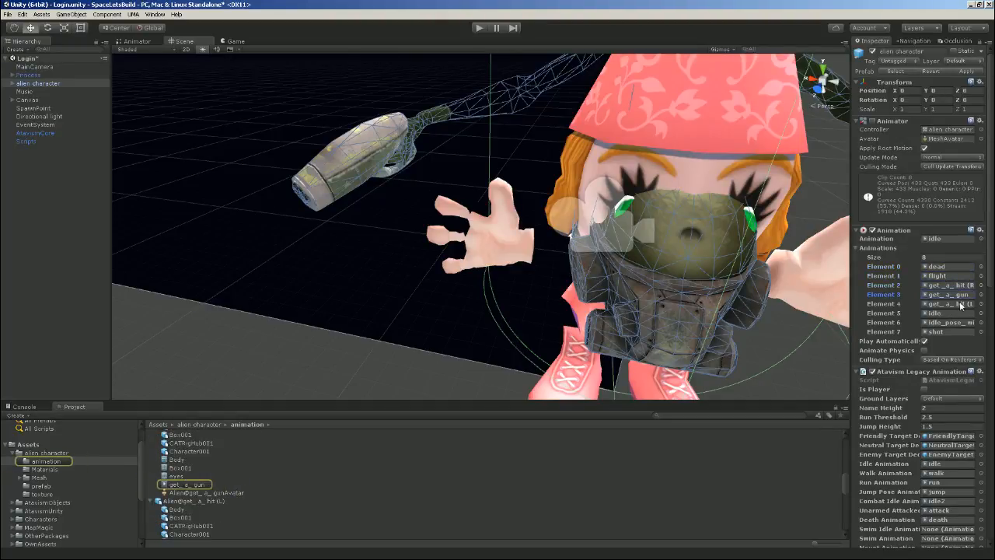
left_click(933, 313)
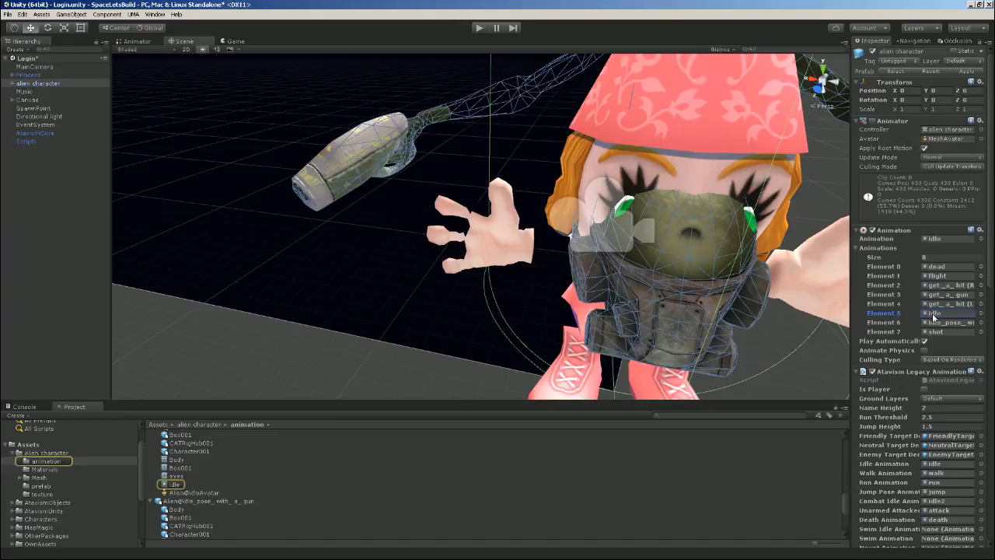
left_click(947, 325)
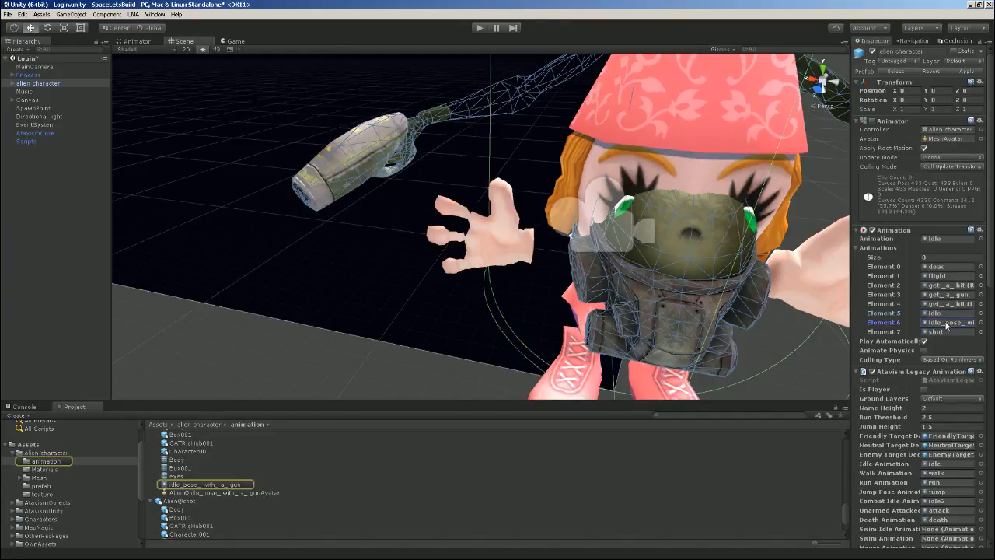
scroll(348, 460, "down", 3)
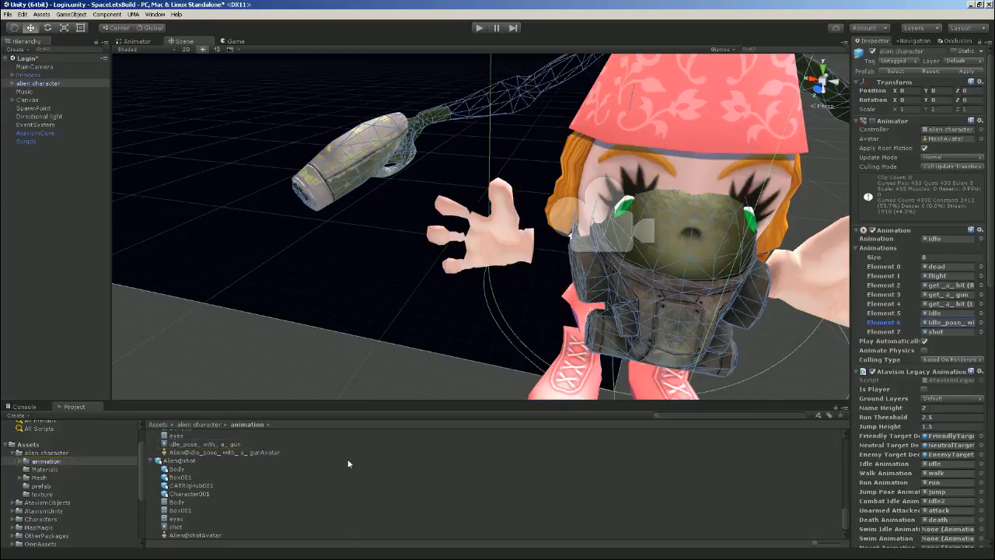
left_click(942, 332)
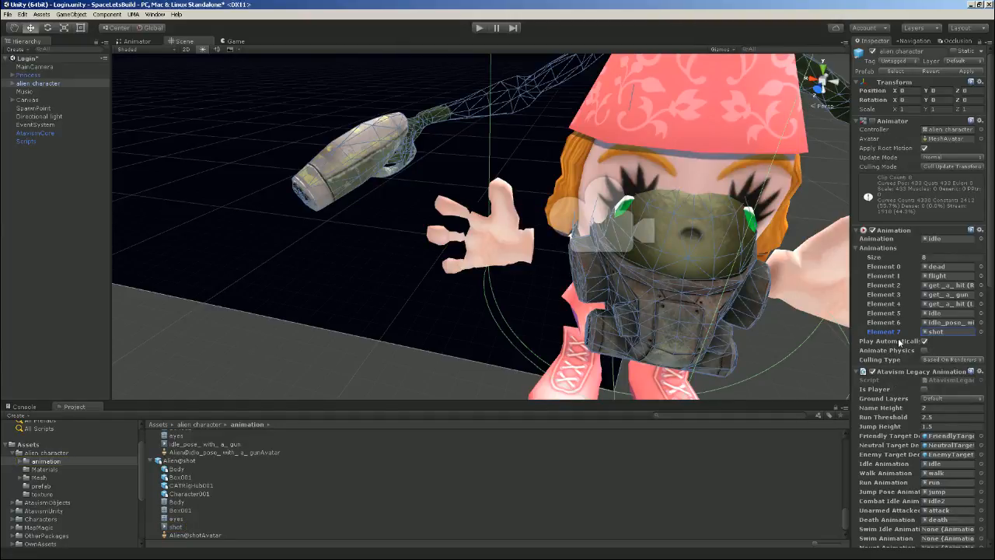
- Assign the alien's idle clip as the Idle Animation of the Atavism Legacy Animation component
scroll(964, 373, "down", 3)
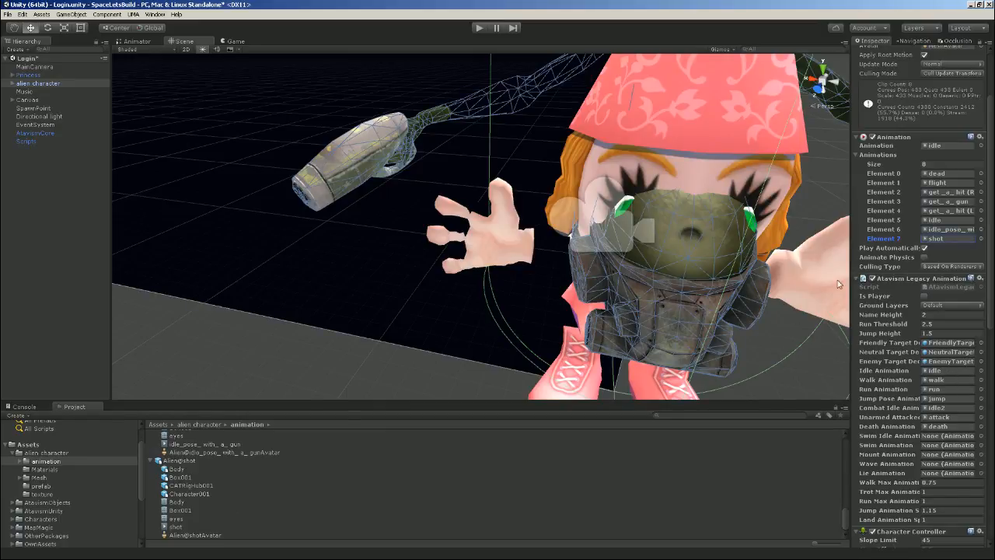
left_click(941, 221)
left_click_drag(184, 484, 954, 374)
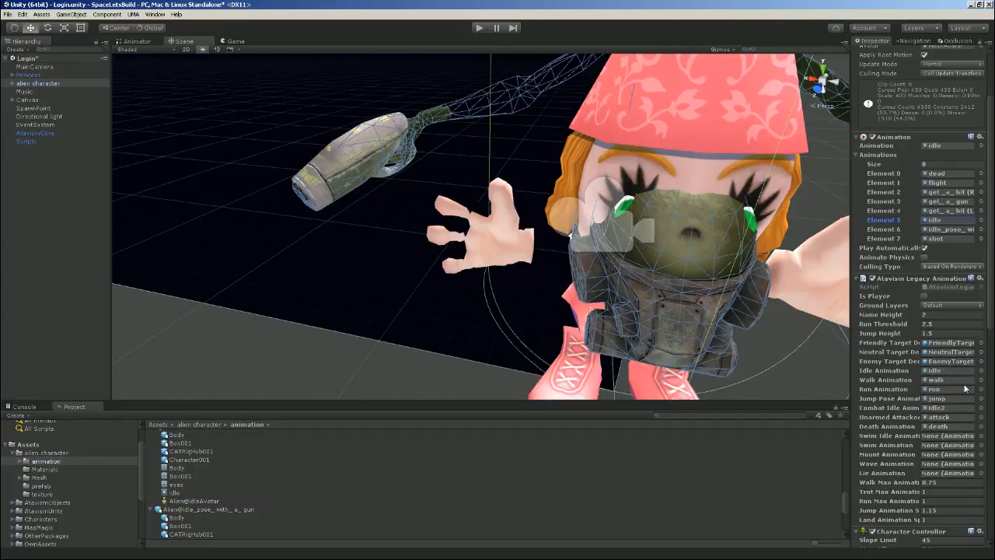
- Assign the alien's flight clip as the Walk, Run and Jump Pose animations of the Atavism Legacy Animation component
left_click(947, 182)
left_click(178, 485)
left_click_drag(177, 486, 947, 379)
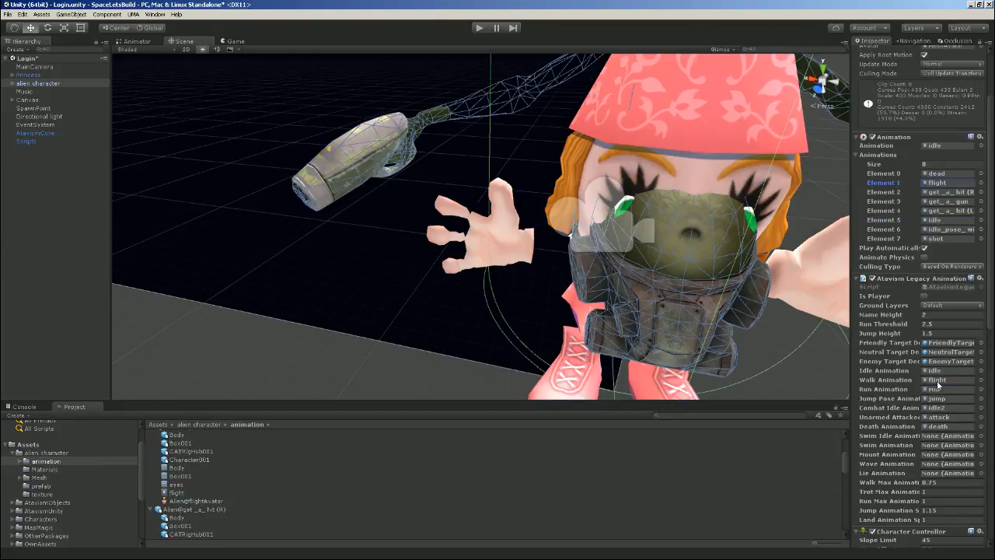
left_click_drag(168, 494, 948, 389)
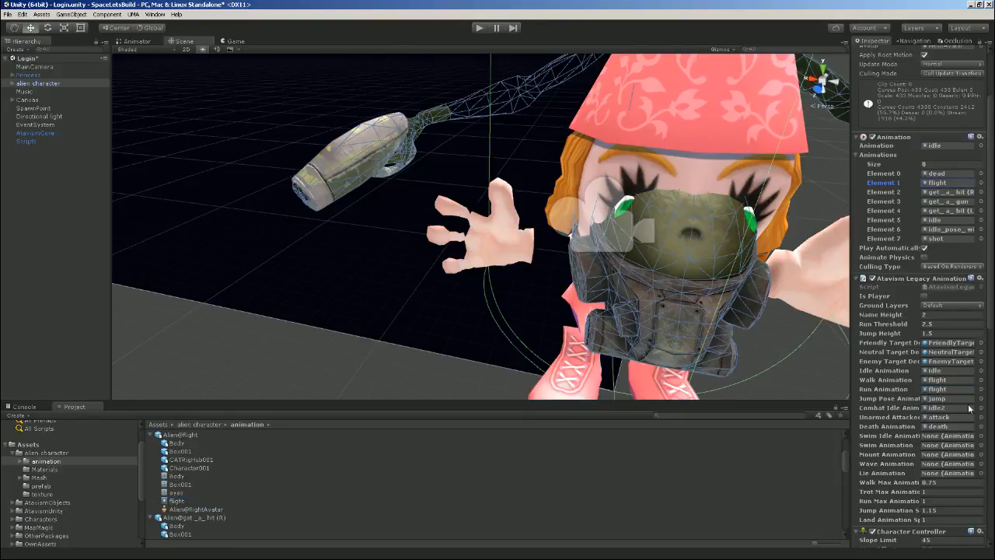
left_click_drag(175, 500, 949, 398)
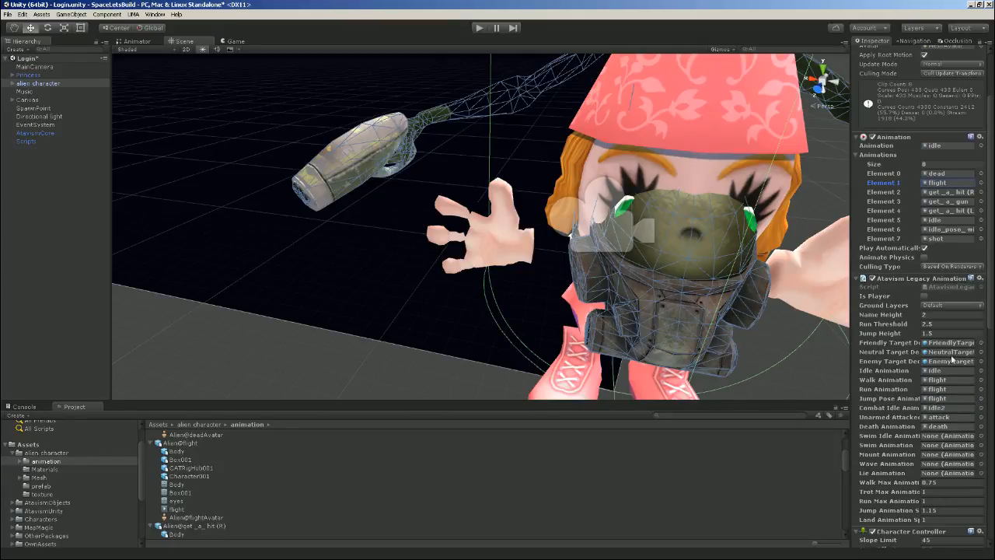
- Assign the idle_pose_with_a_gun clip as the Combat Idle Animation
left_click(959, 230)
left_click_drag(209, 486, 951, 420)
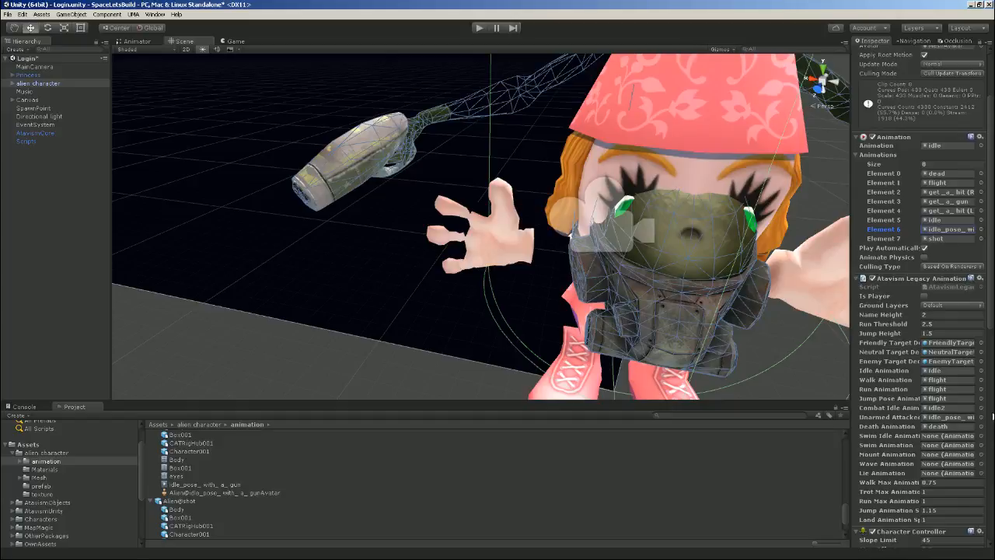
left_click(193, 485)
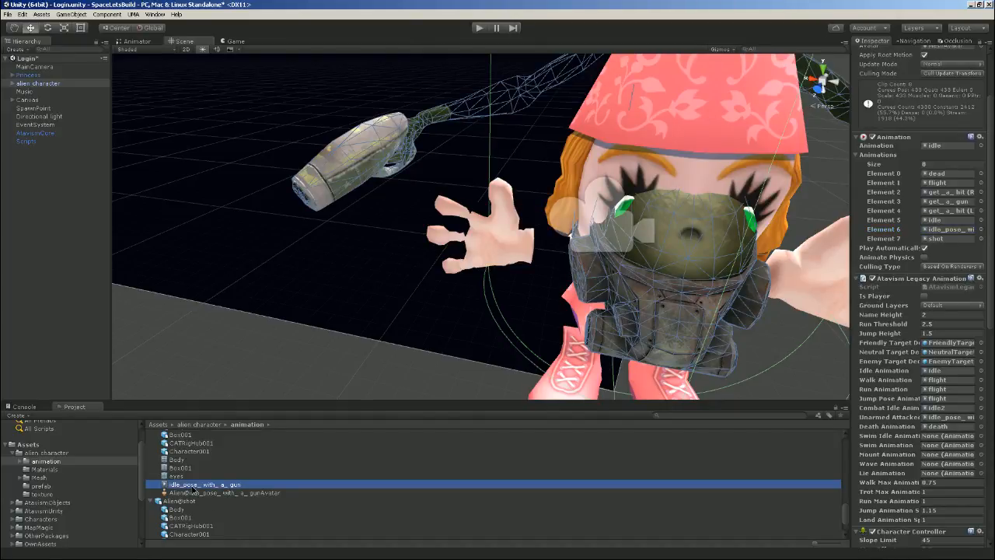
left_click_drag(193, 488, 956, 417)
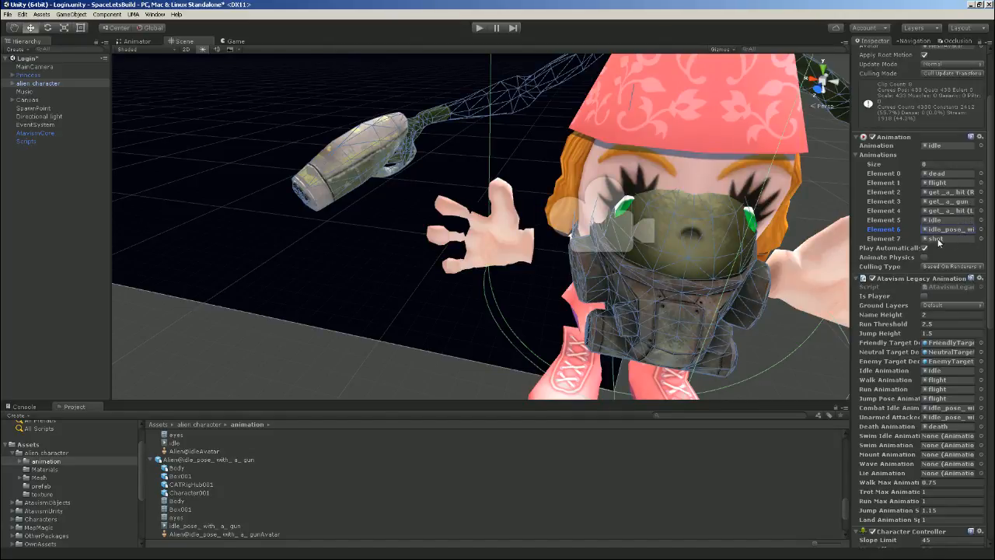
- Assign the shot clip as the Unarmed Attacked animation and the dead clip as the Death Animation
left_click(942, 240)
left_click_drag(172, 531, 946, 420)
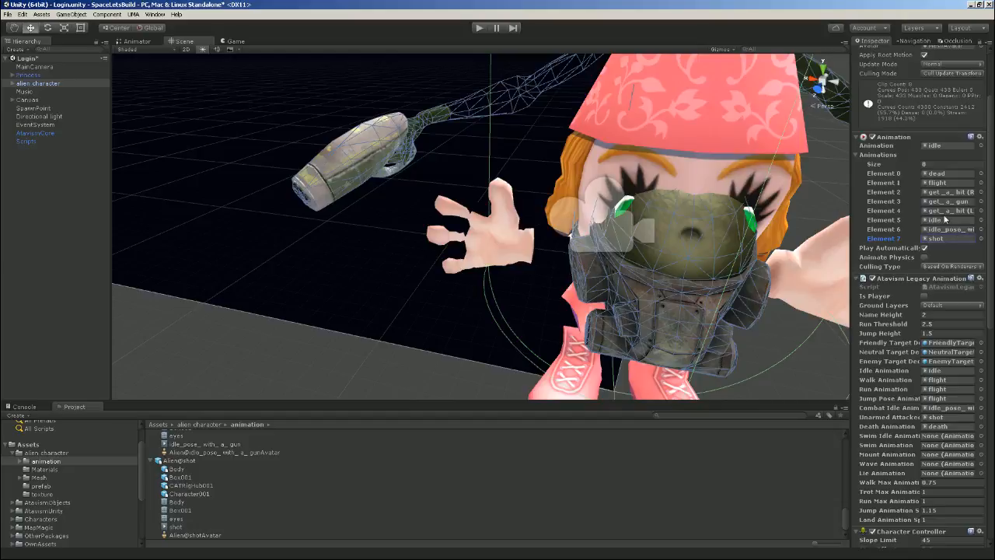
left_click(949, 178)
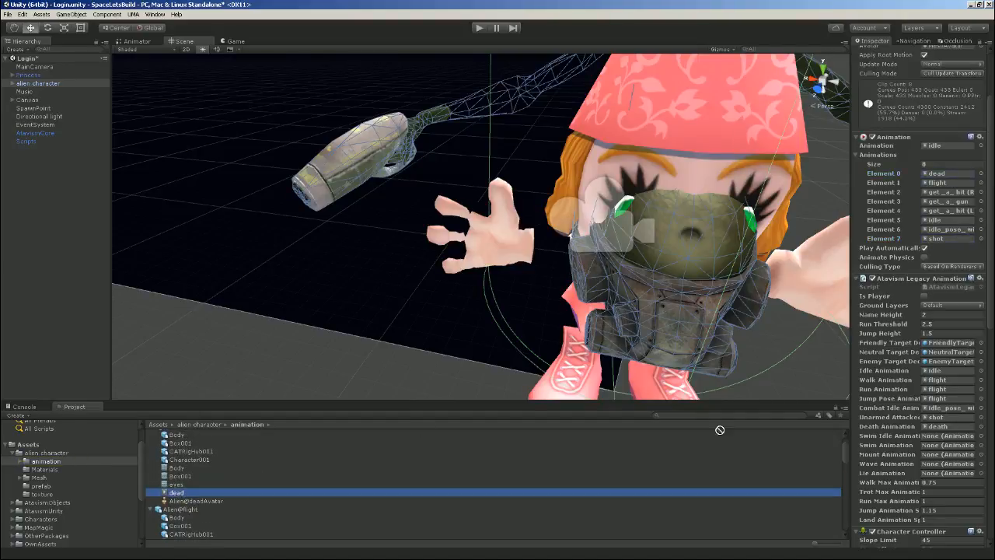
left_click_drag(991, 365, 939, 427)
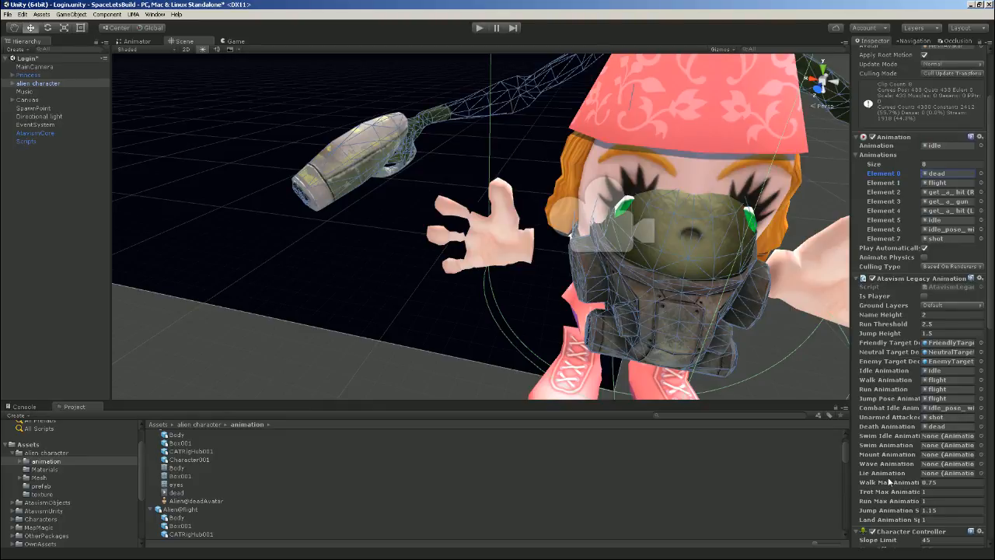
- Set the layer of the alien character and all its child objects to Targetable
scroll(905, 482, "down", 3)
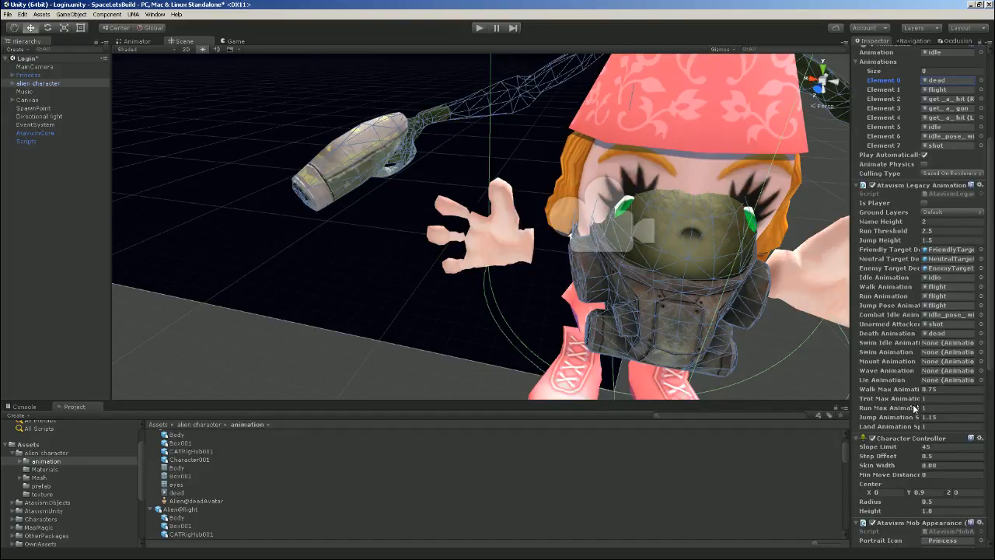
scroll(911, 401, "down", 12)
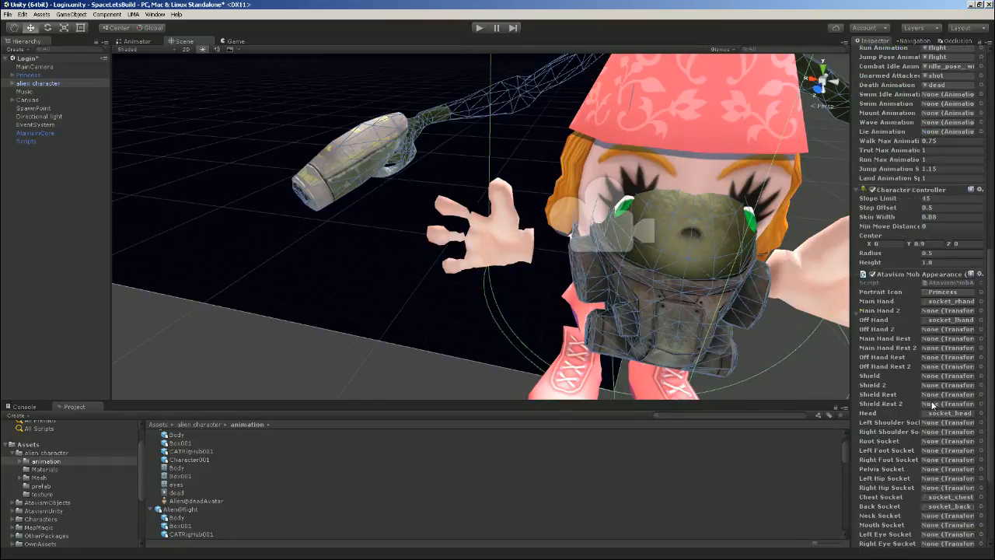
scroll(933, 404, "down", 1)
scroll(932, 404, "up", 8)
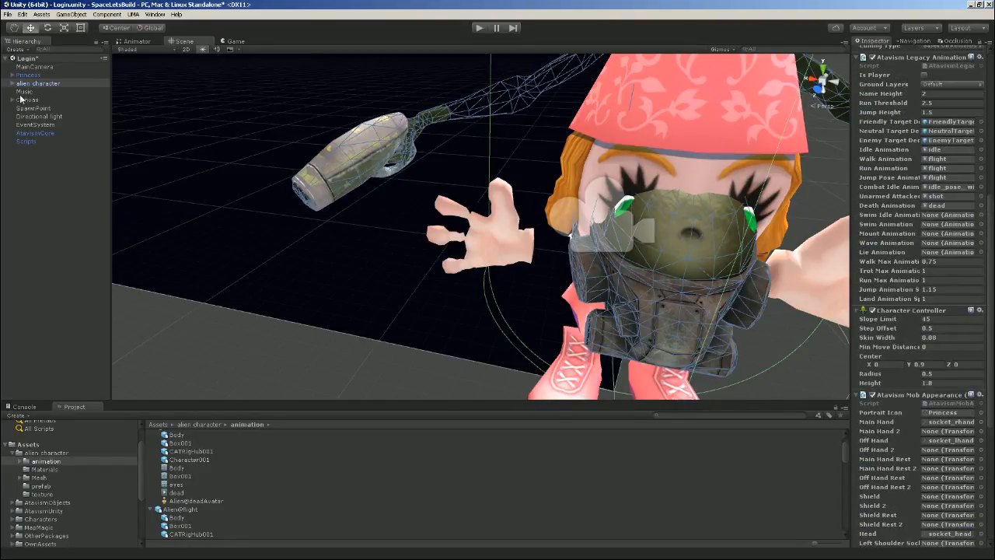
scroll(920, 197, "up", 10)
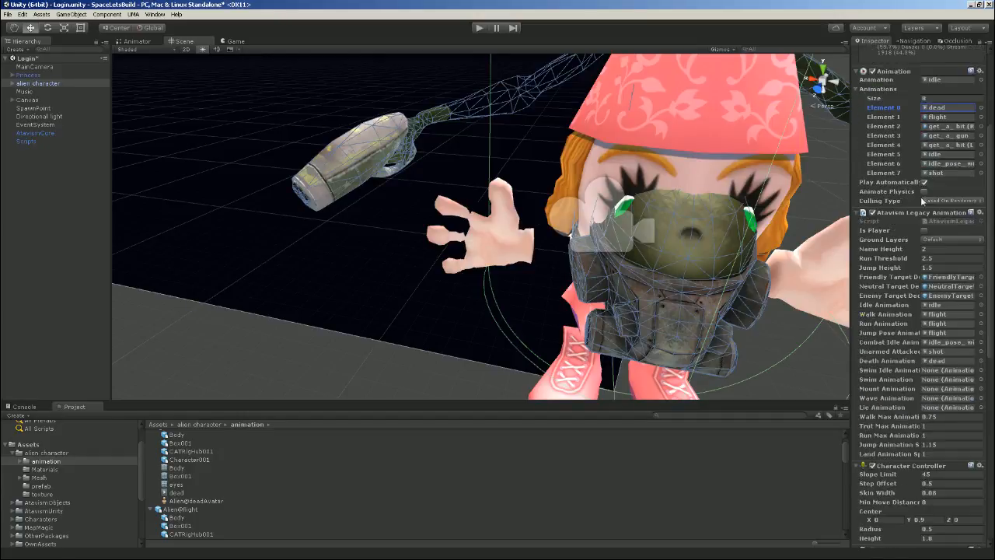
left_click(971, 60)
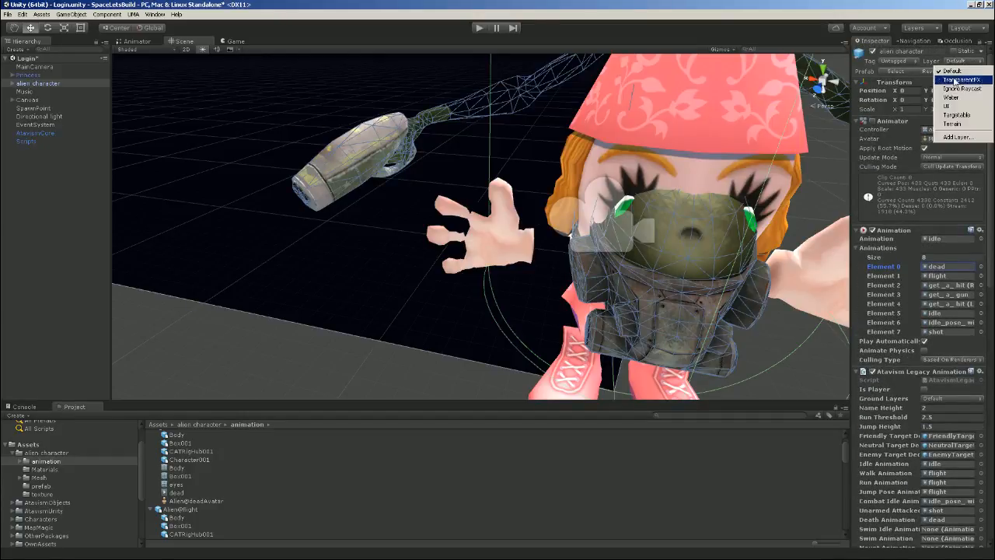
left_click(955, 122)
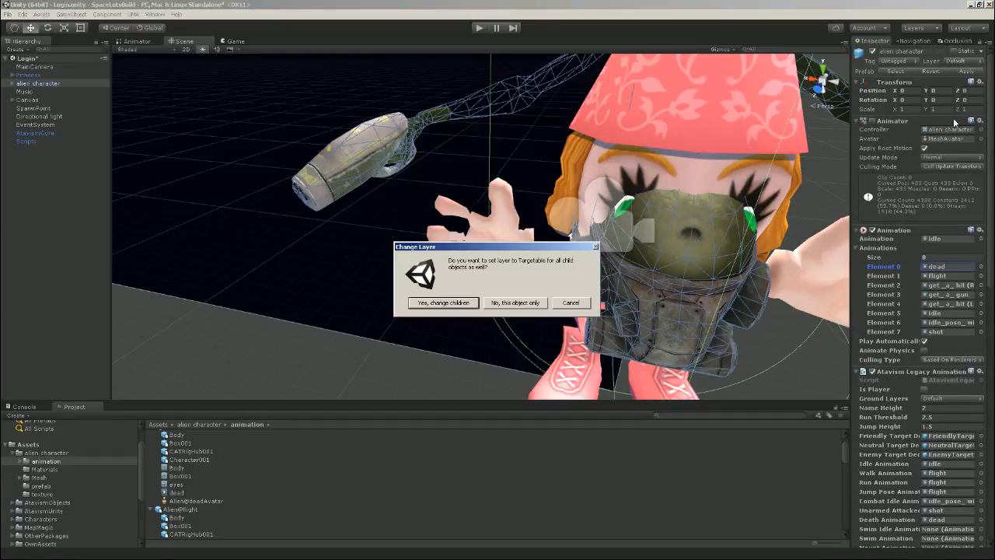
left_click(443, 302)
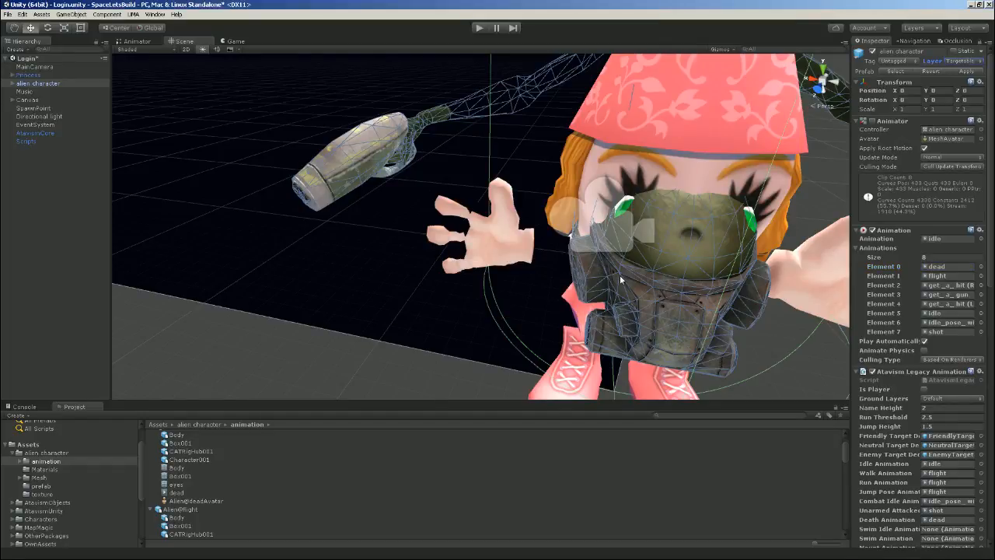
- Deactivate the Princess object and frame the alien character in the scene view
left_click(12, 83)
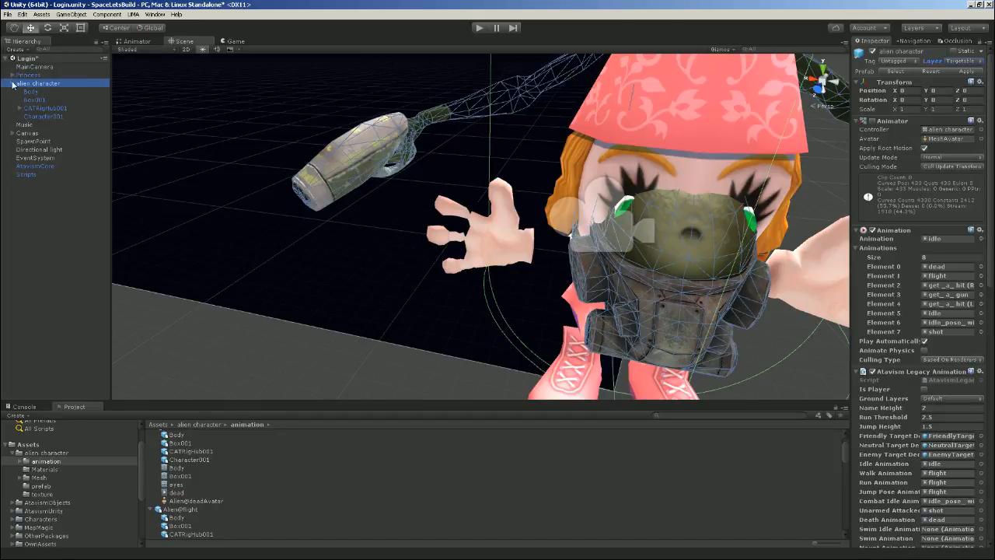
left_click(13, 83)
left_click(33, 74)
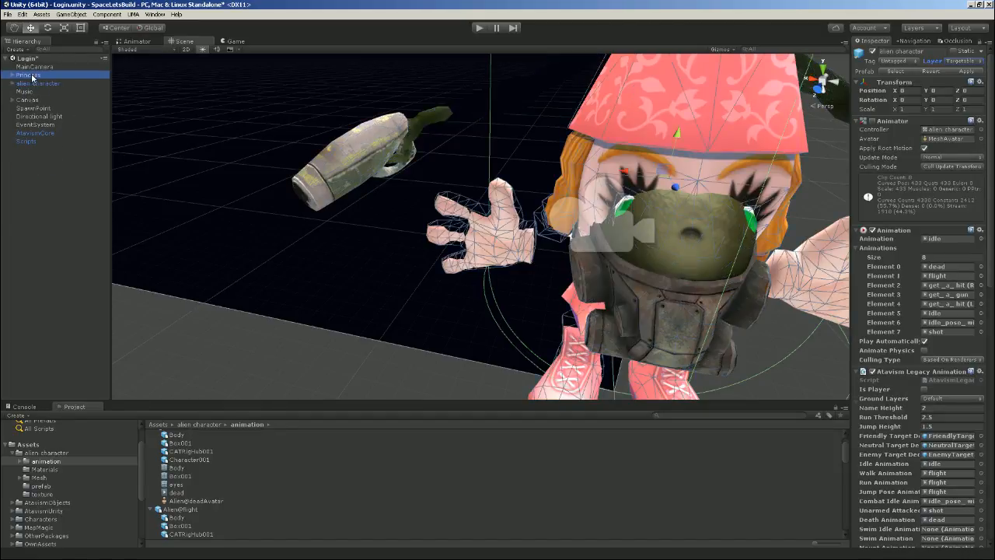
left_click(873, 51)
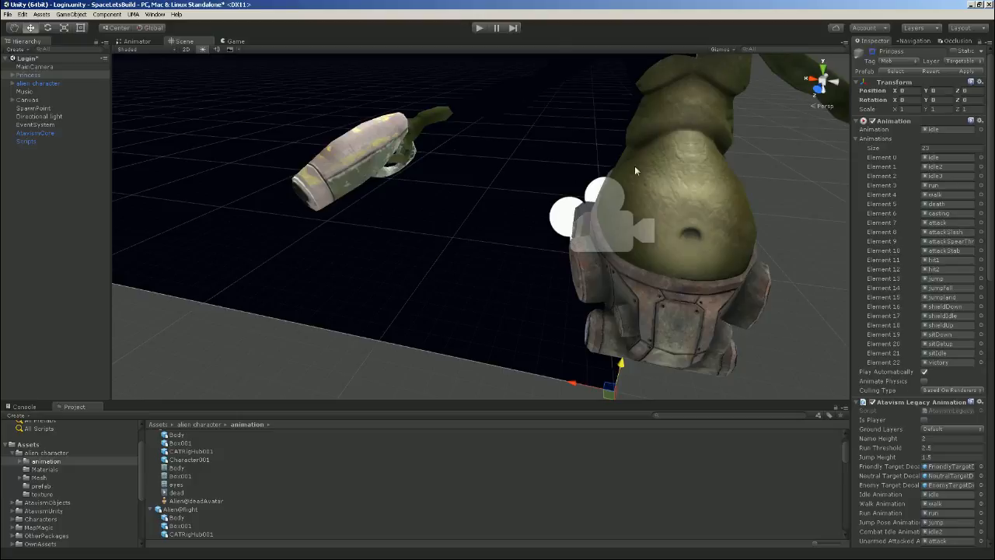
left_click(634, 166)
key("f")
middle_click_drag(660, 200, 589, 236)
scroll(246, 515, "up", 2)
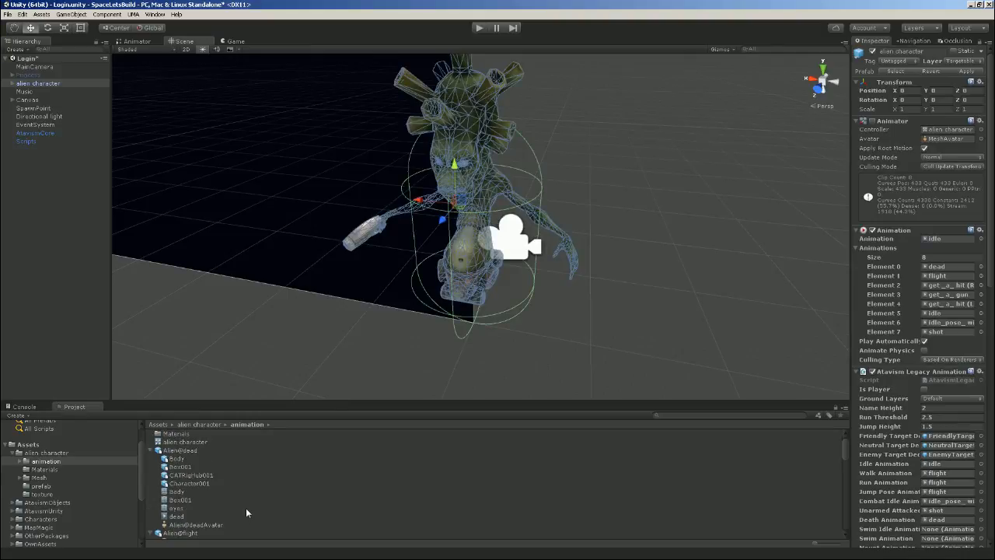
- Inspect the import settings of Alien@dead and preview its dead animation clip
left_click(41, 486)
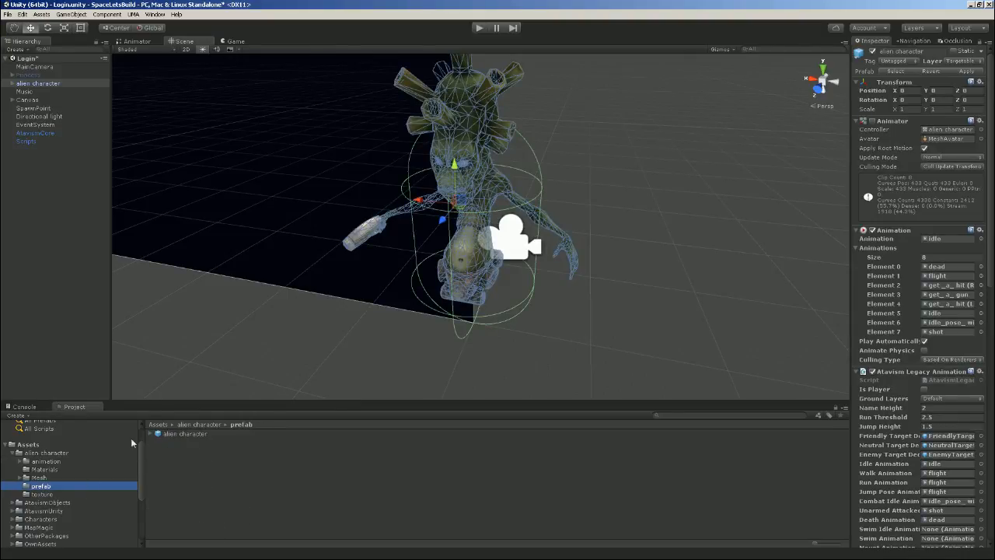
left_click(46, 461)
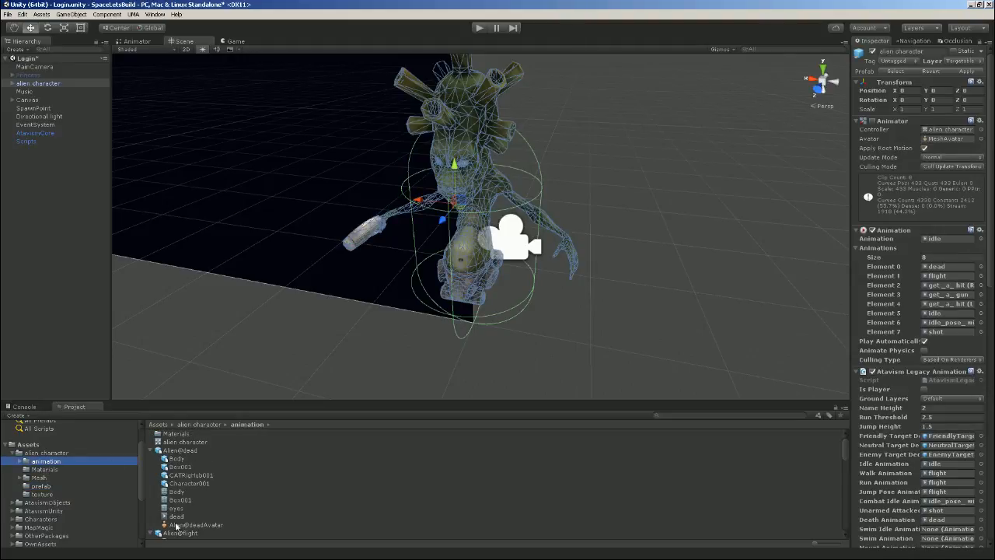
left_click(183, 453)
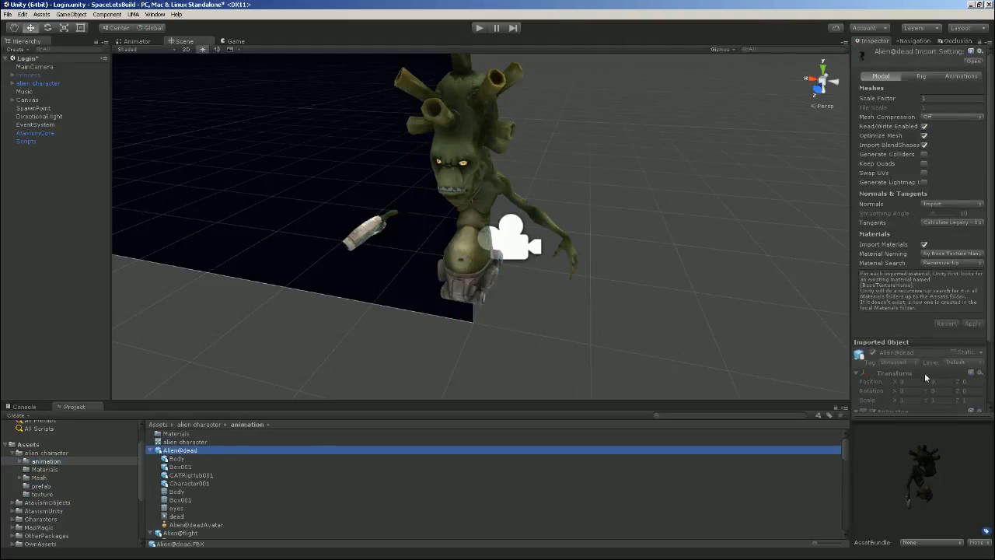
scroll(929, 392, "down", 3)
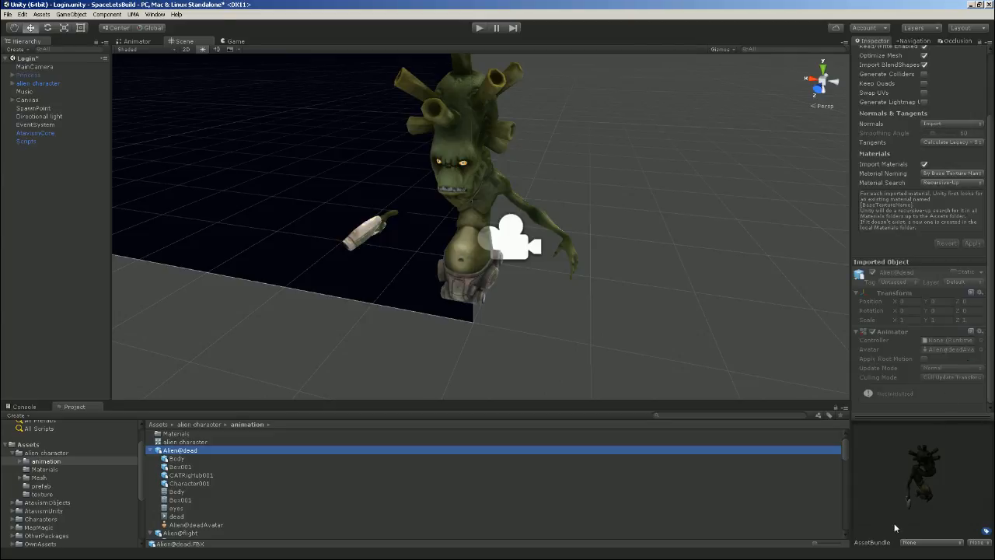
scroll(951, 138, "up", 3)
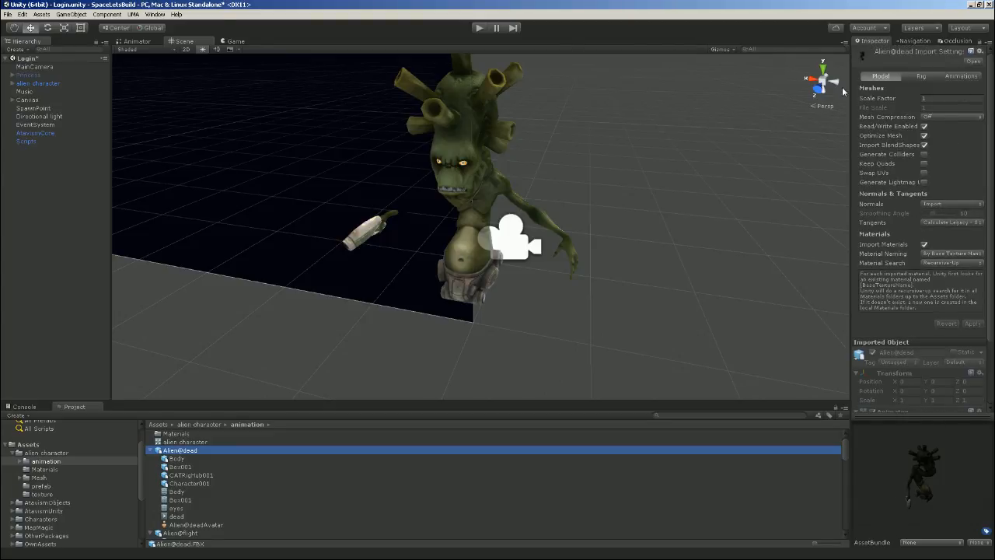
left_click(922, 77)
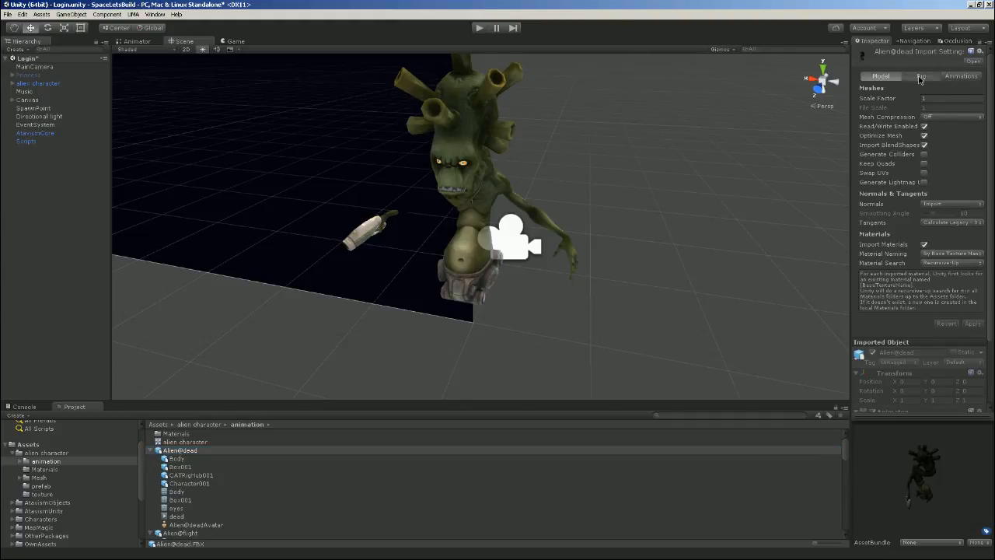
left_click(962, 78)
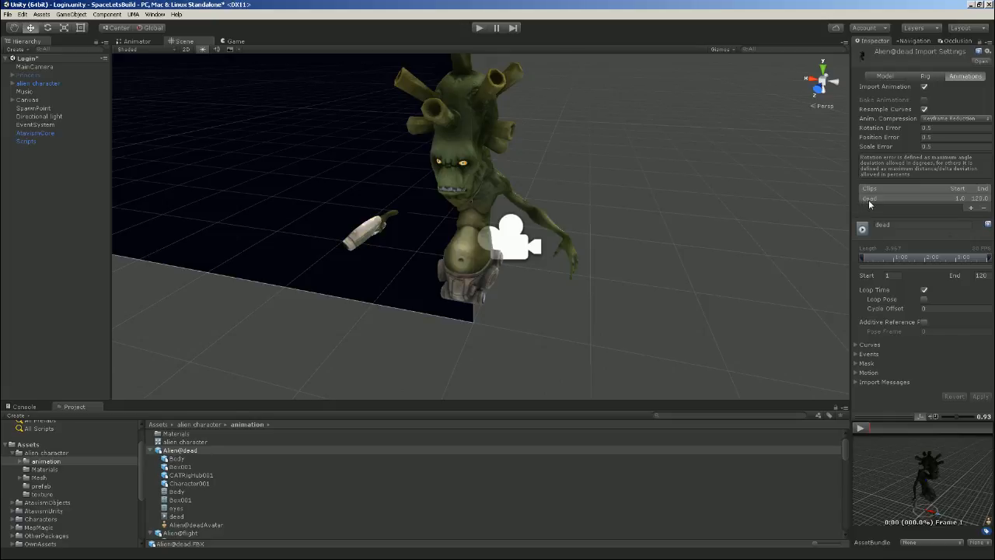
left_click(861, 428)
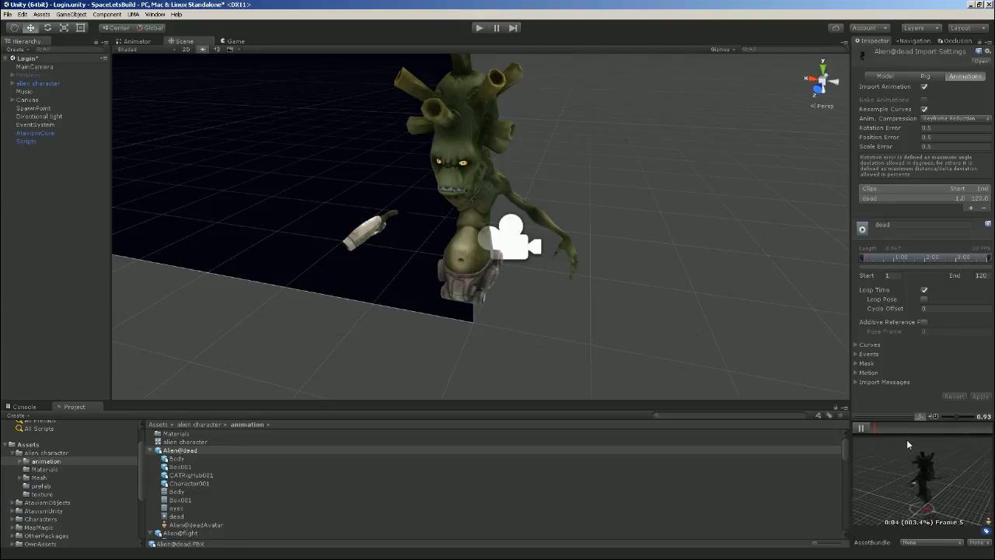
left_click(862, 428)
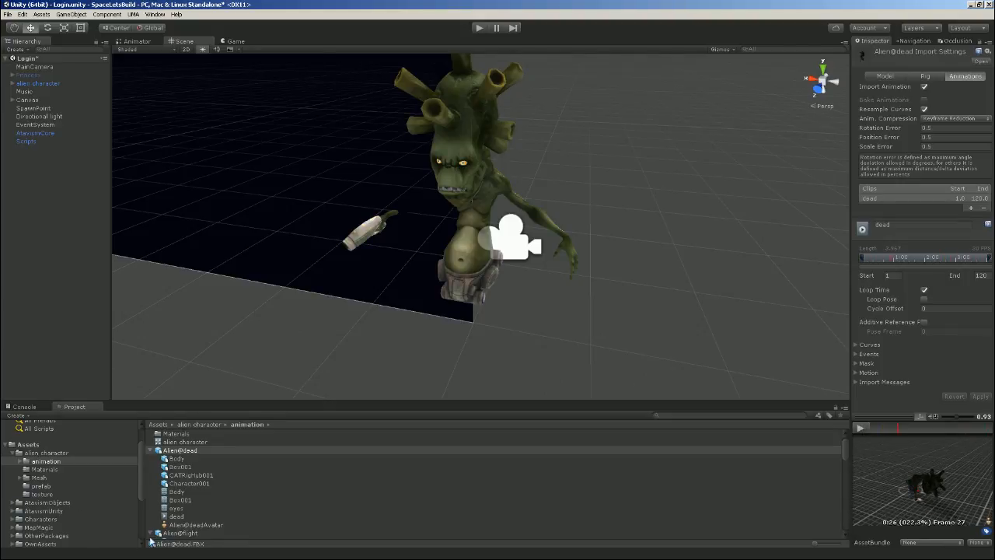
- Preview the flight animation clip of Alien@flight
scroll(194, 512, "down", 5)
scroll(196, 516, "up", 2)
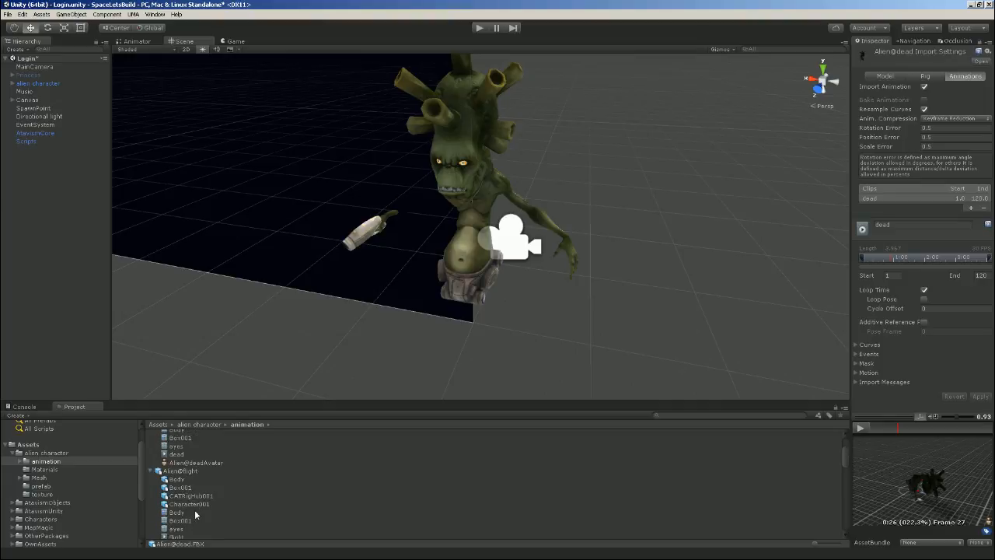
left_click(177, 441)
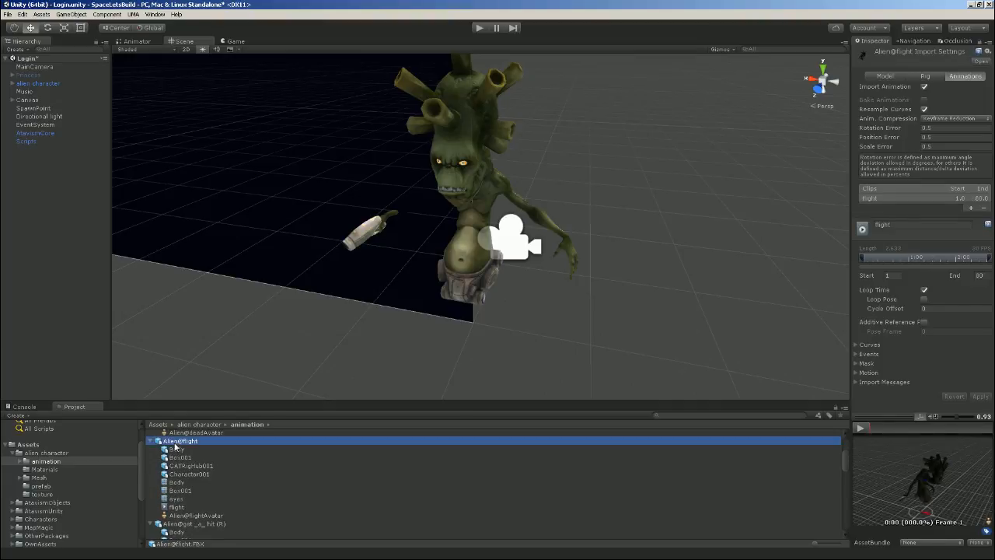
left_click(861, 427)
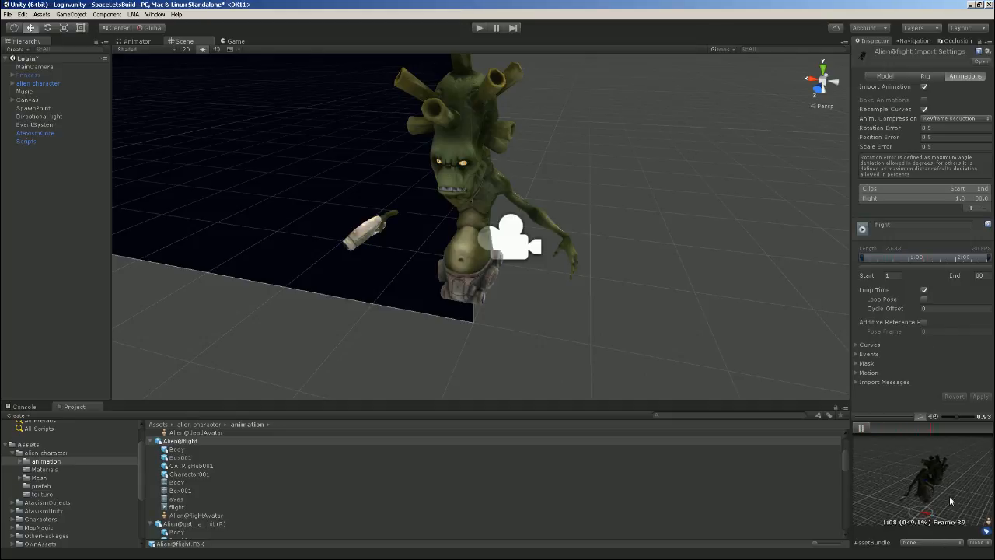
left_click(861, 427)
right_click_drag(931, 506, 840, 511)
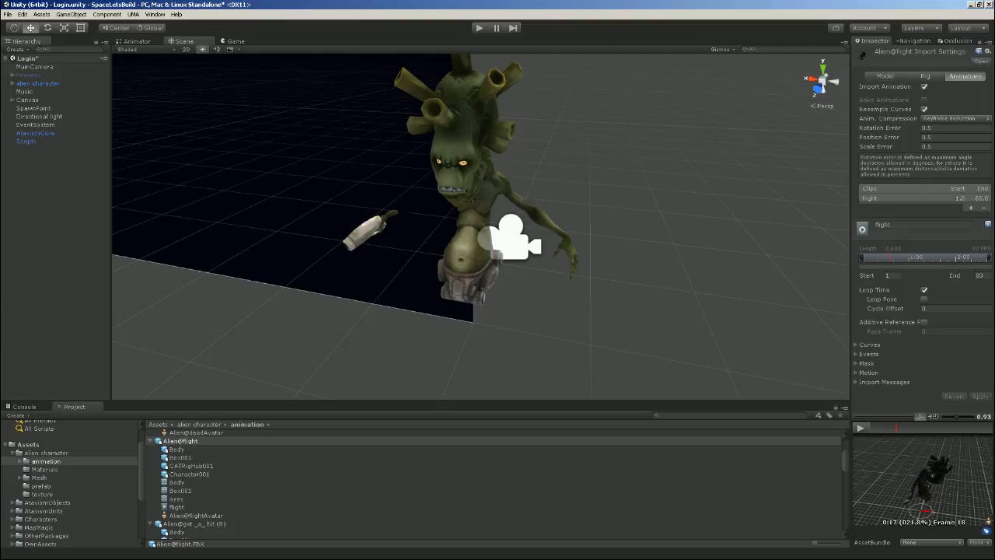
- Rename the alien character object in the scene hierarchy as Reaper
left_click(38, 86)
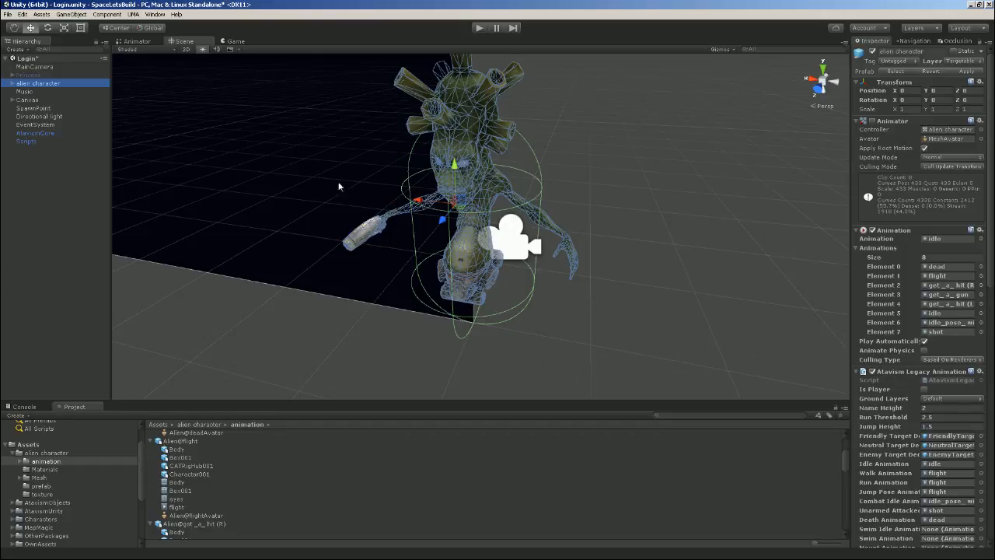
left_click(47, 86)
left_click(56, 86)
left_click_drag(62, 85, 0, 81)
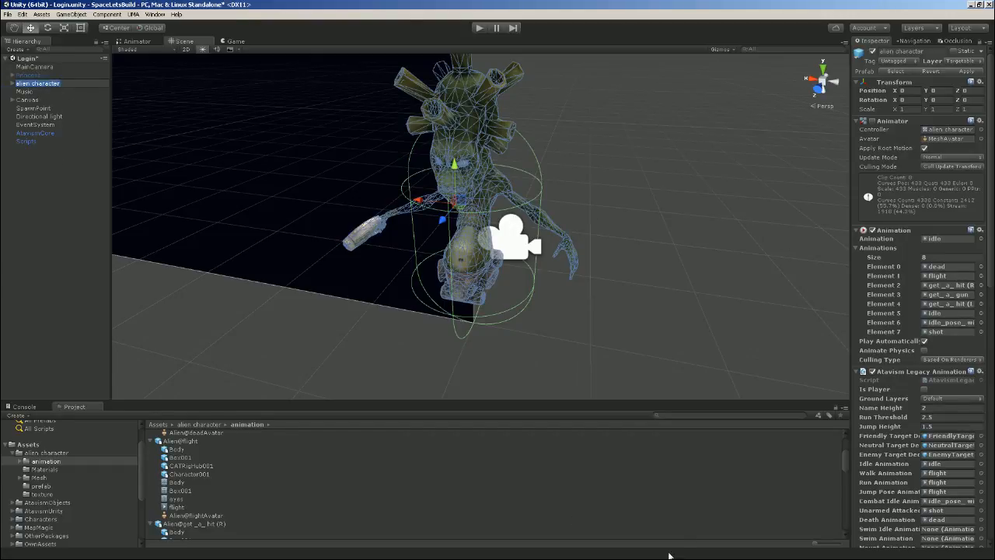
type("Reaper")
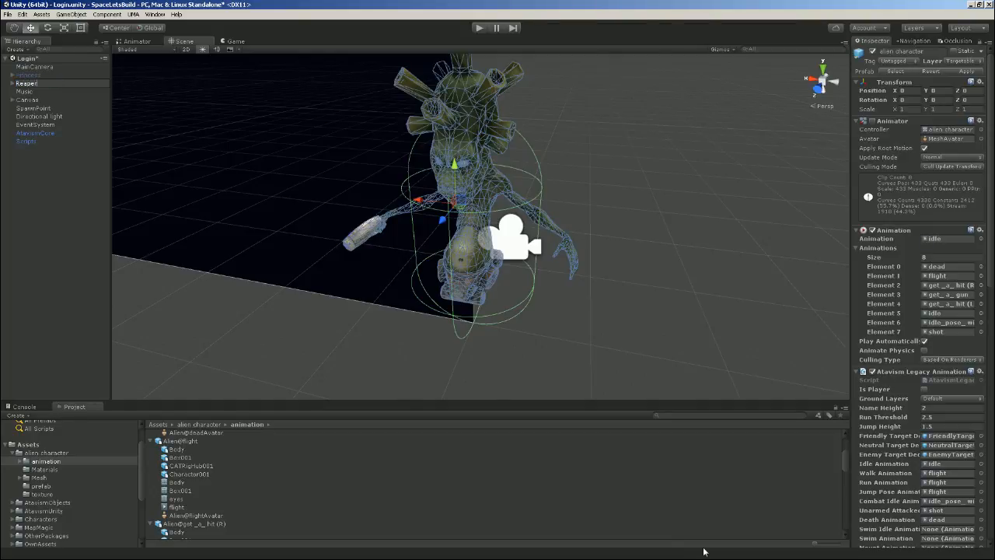
key("Return")
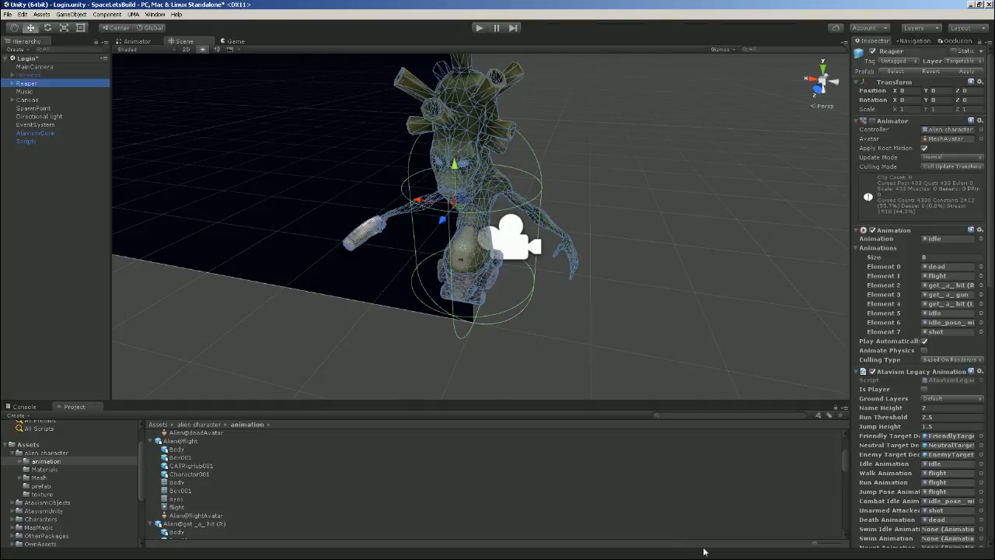
- Save the Reaper object as a prefab in the project's Resources folder
scroll(49, 503, "down", 3)
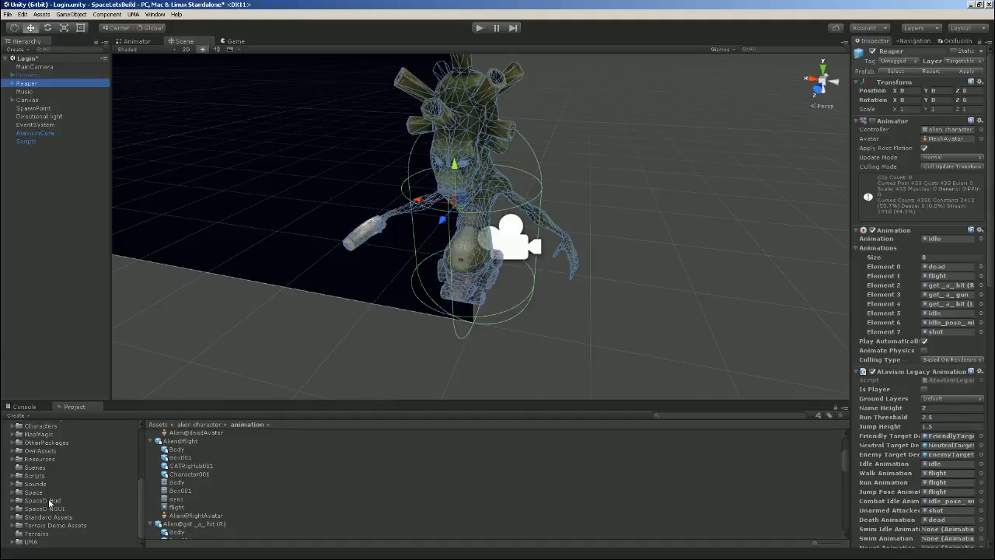
left_click(12, 459)
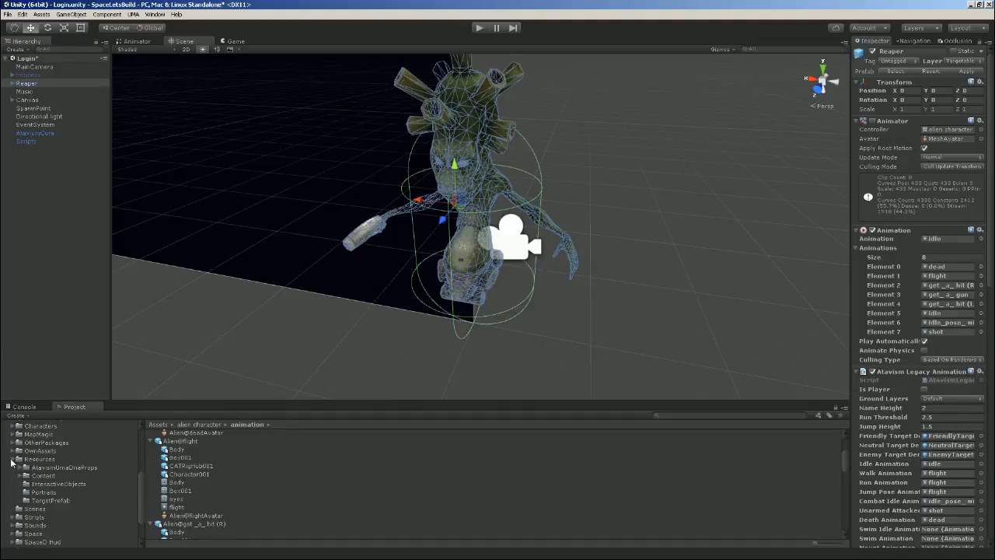
left_click_drag(37, 88, 48, 476)
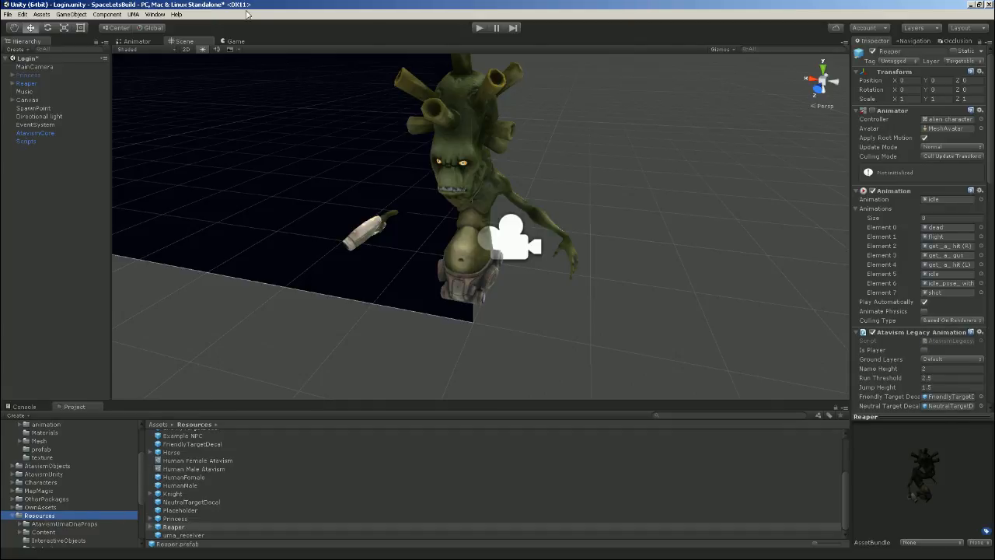
- Open the Atavism Online editor and bring up its form for creating a new mob
left_click(156, 17)
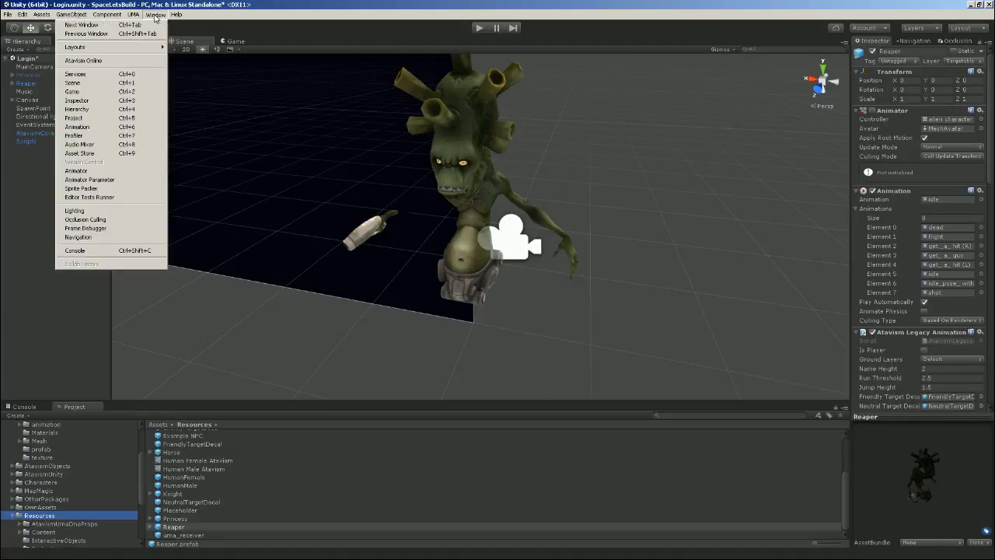
left_click(92, 62)
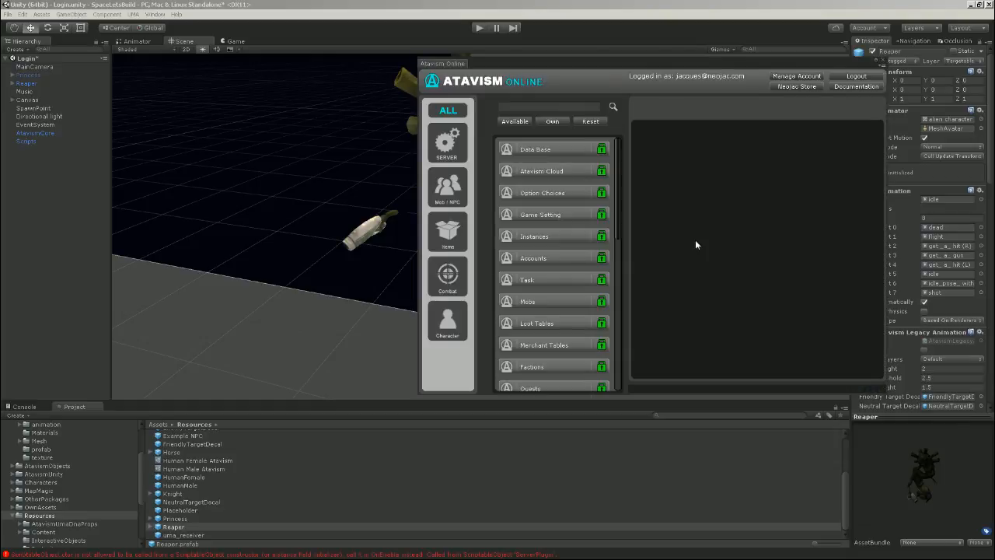
scroll(588, 192, "down", 2)
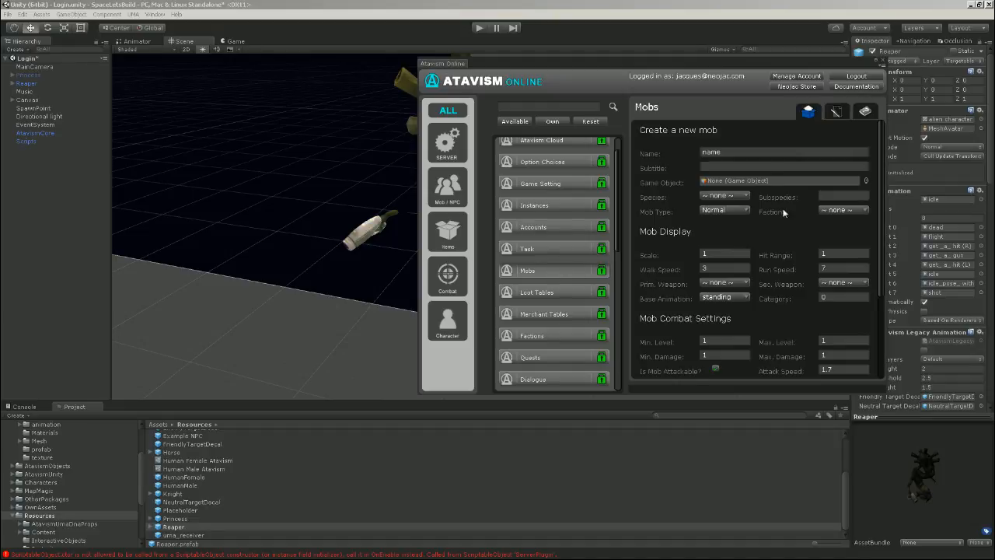
- Try to create a mob named Reaper from the Reaper prefab, checking the available species and the remaining mob settings
left_click(738, 153)
type("Reaper")
left_click_drag(174, 531, 779, 181)
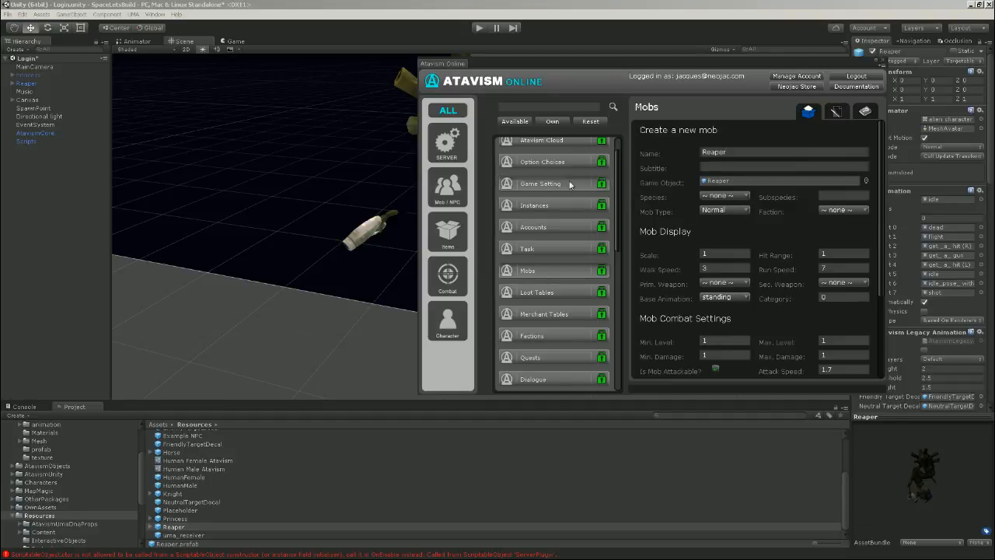
left_click(745, 200)
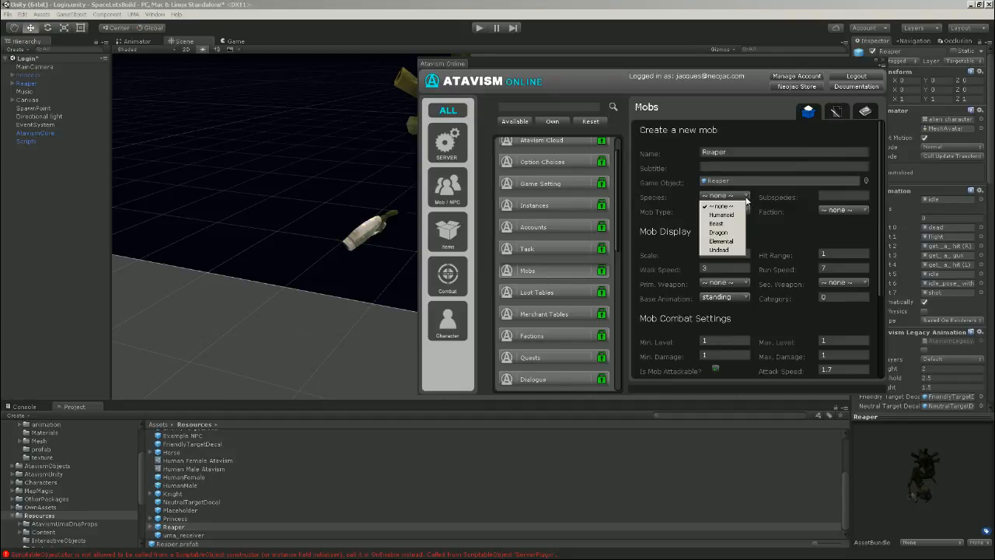
left_click(785, 236)
scroll(857, 323, "down", 5)
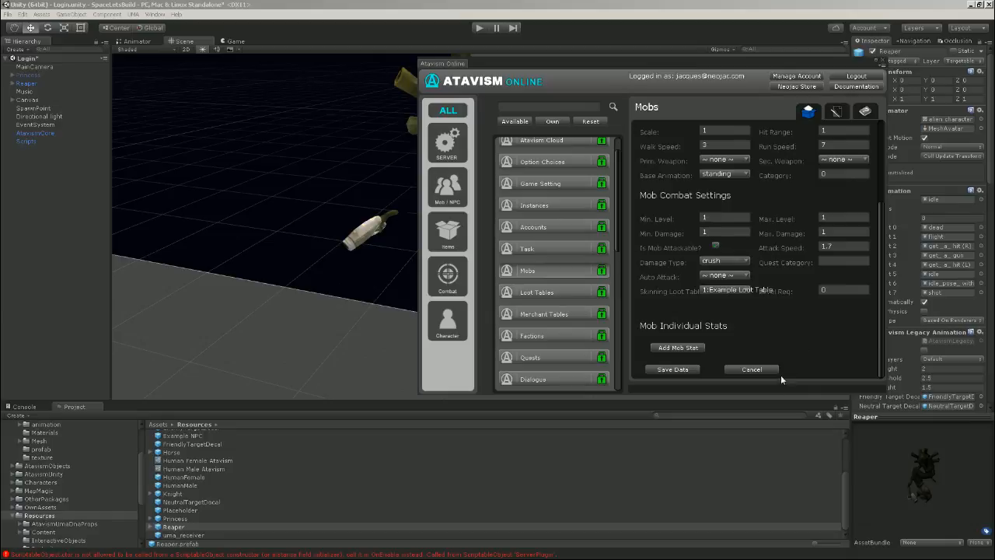
scroll(803, 275, "up", 3)
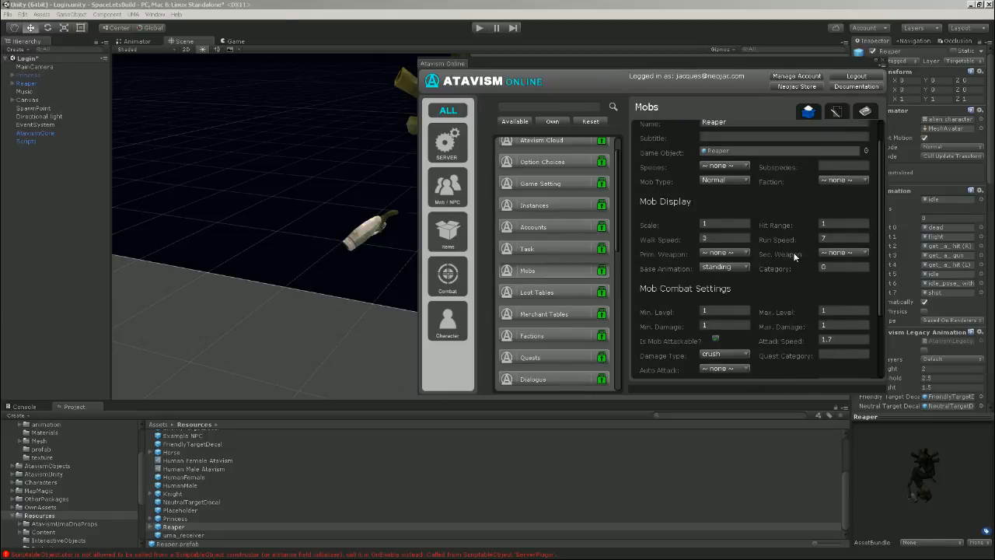
scroll(793, 251, "up", 1)
scroll(793, 252, "down", 4)
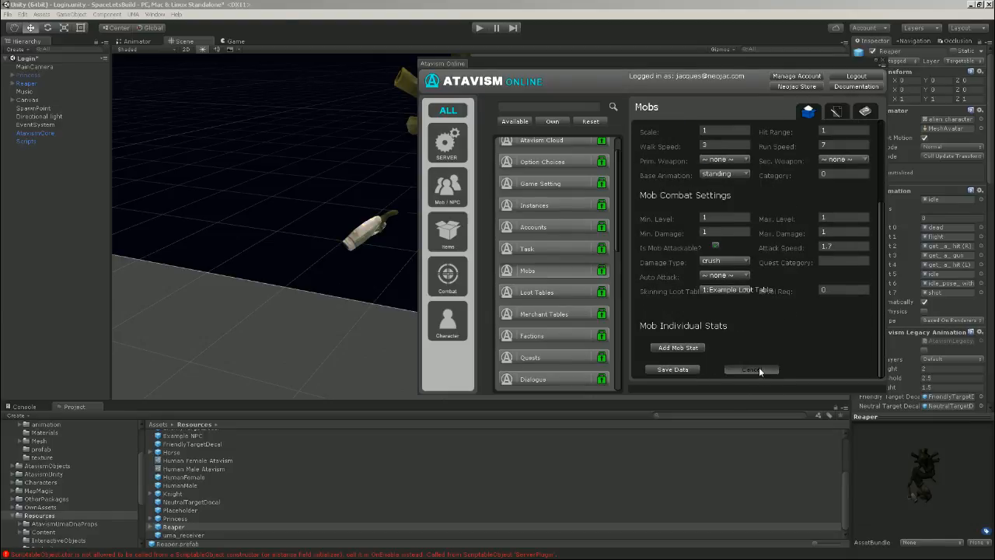
- Add the choice Alien to the Species option type in Option Choices and save the data
scroll(575, 238, "up", 1)
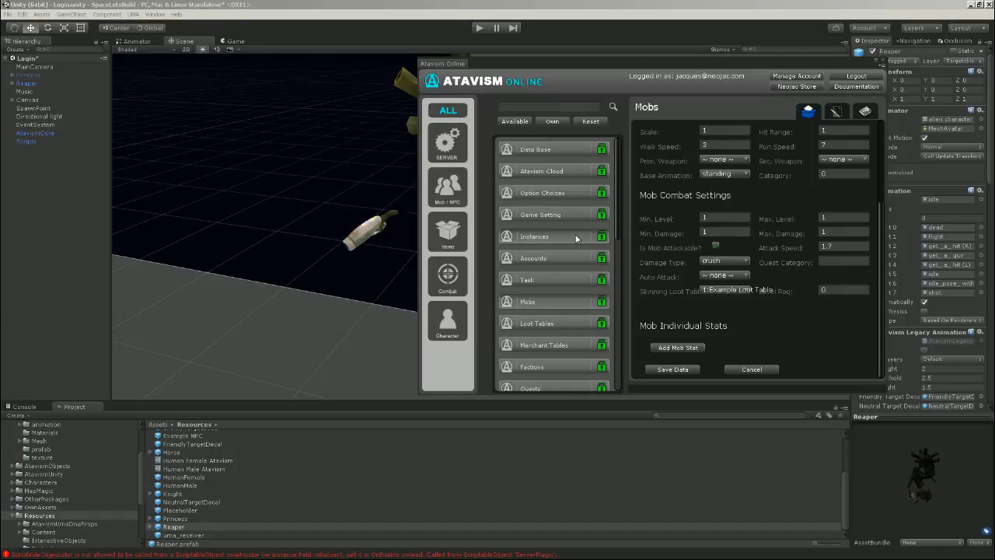
left_click(573, 193)
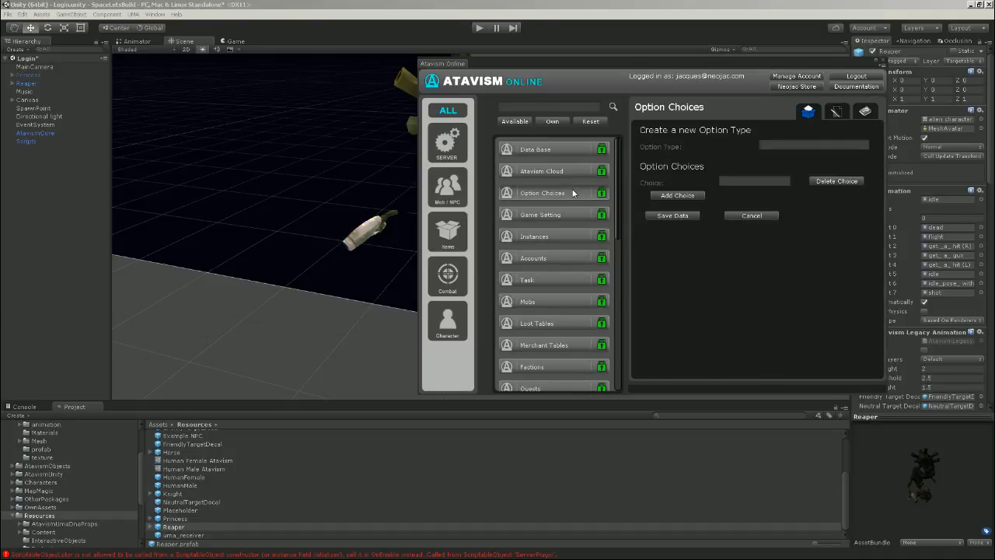
left_click(836, 111)
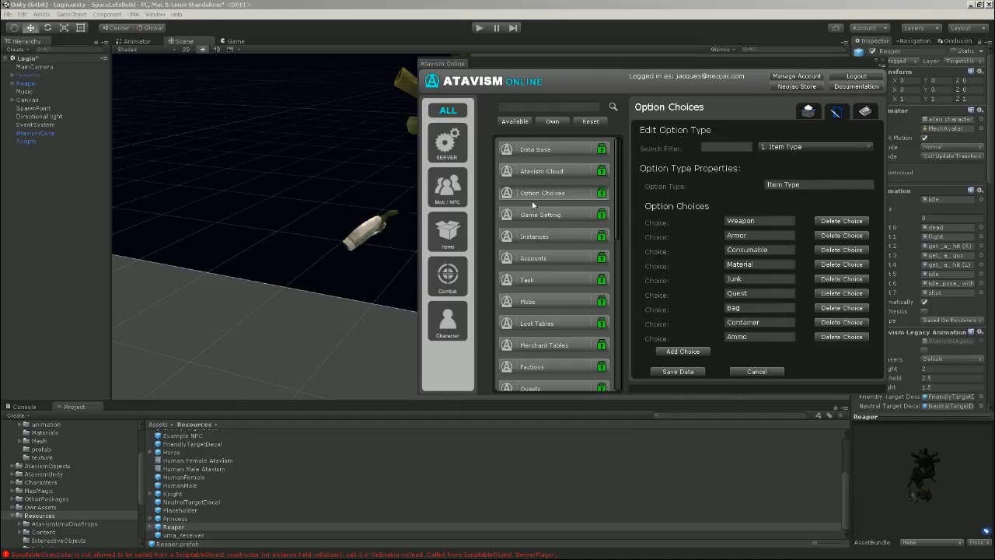
left_click(848, 145)
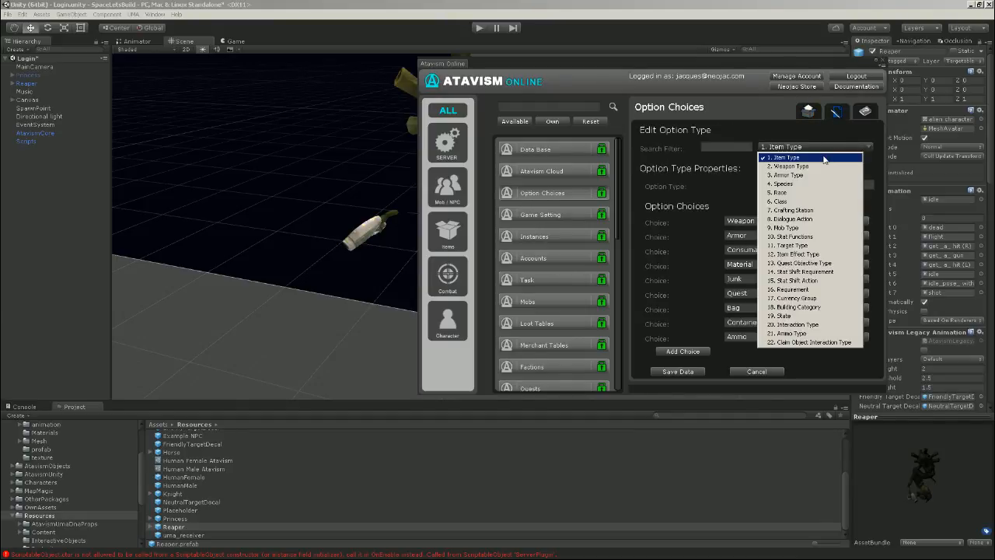
left_click(804, 184)
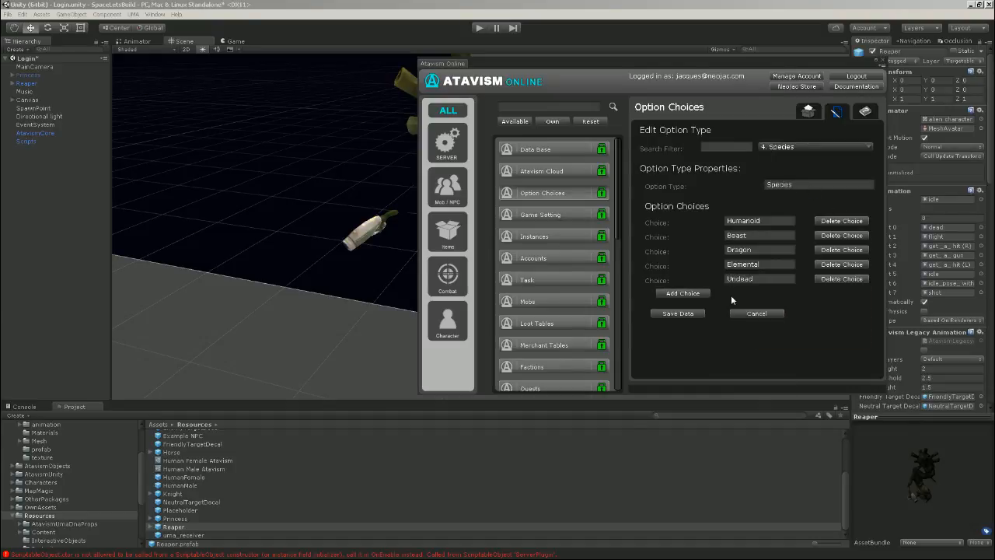
left_click(684, 294)
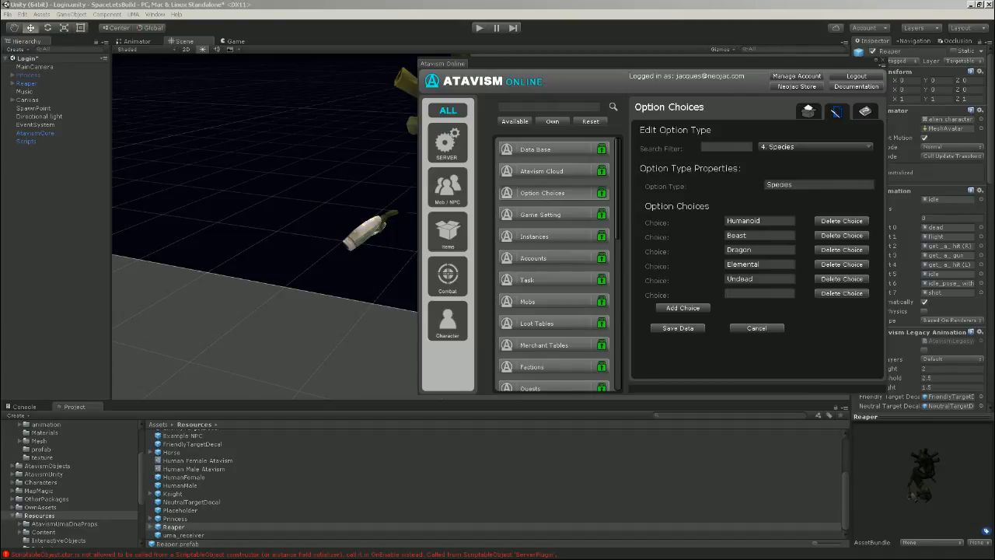
type("Alien")
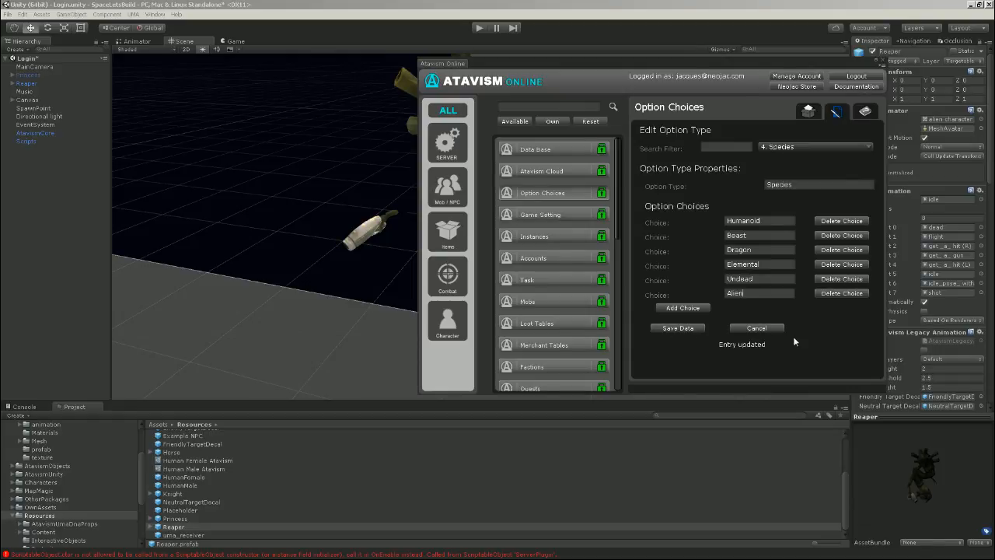
- Start a new mob named Reaper with the Reaper prefab as its game object and Alien as its species
left_click(729, 295)
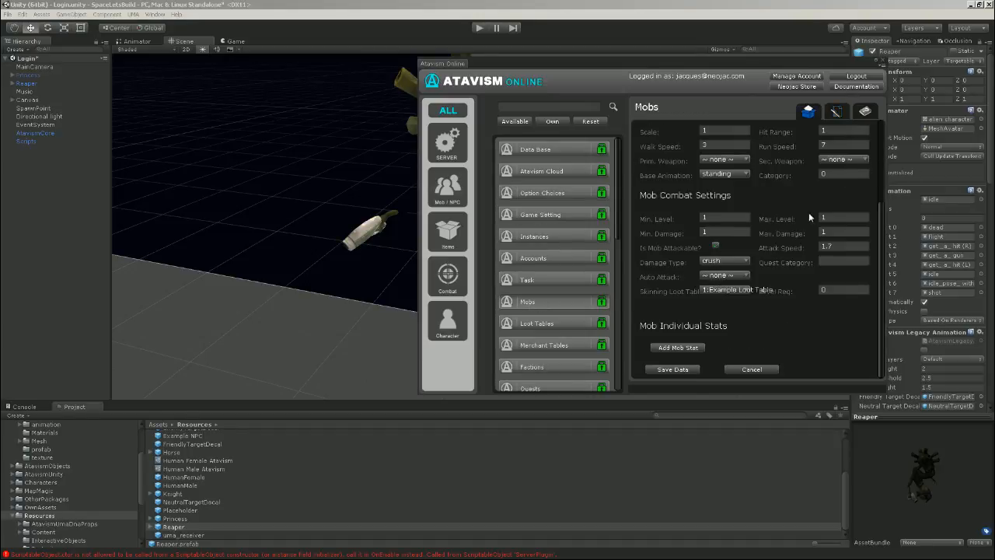
scroll(809, 218, "up", 4)
left_click_drag(734, 153, 685, 153)
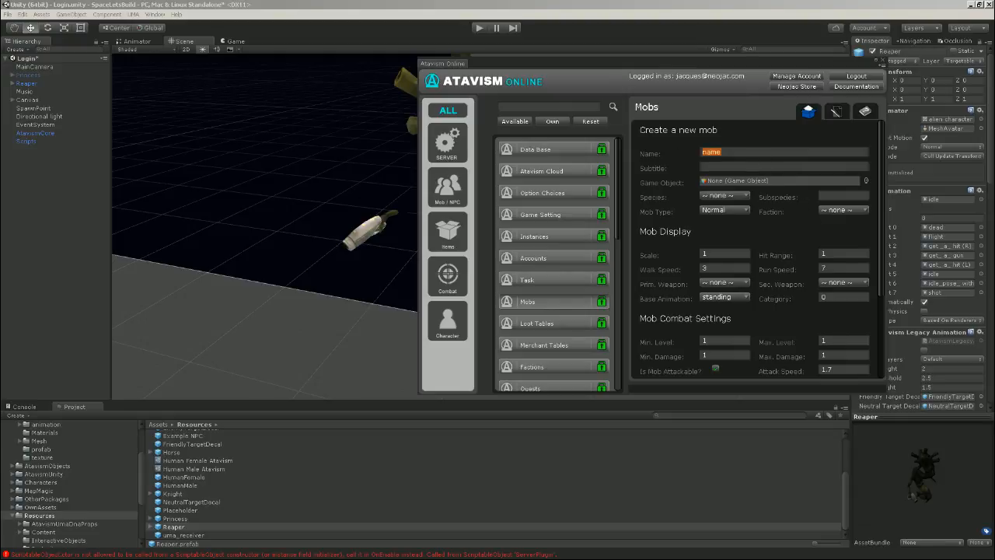
type("Reaper")
left_click_drag(175, 527, 758, 182)
left_click(739, 198)
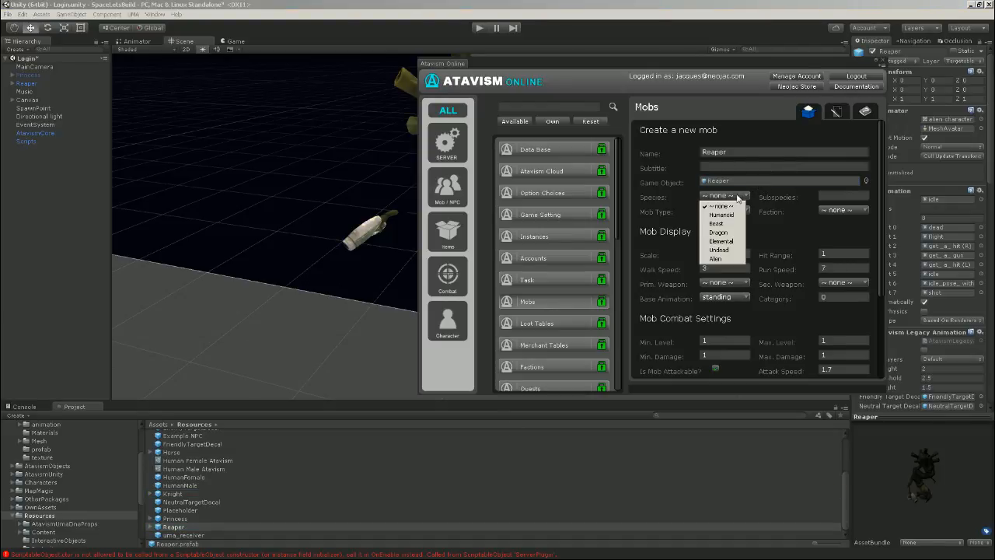
left_click(726, 260)
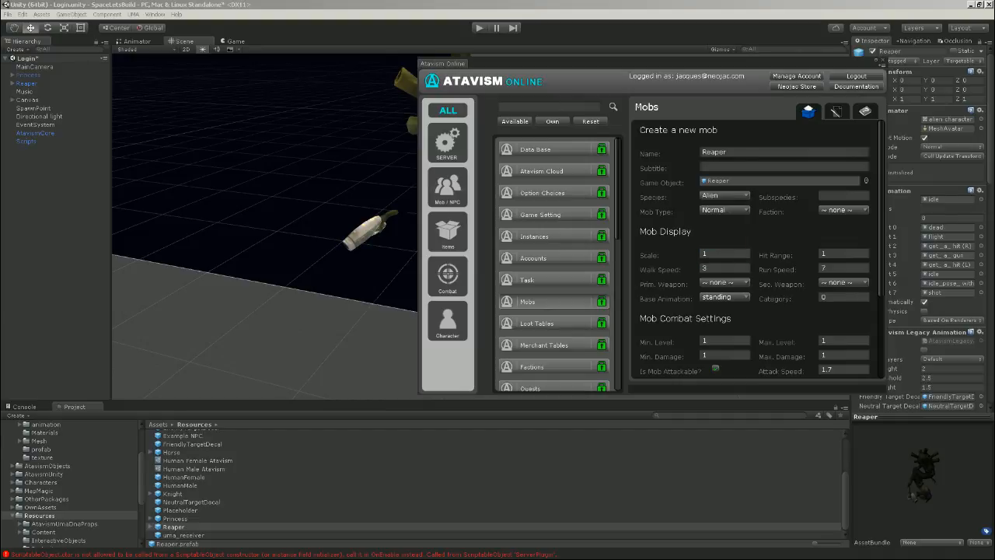
- Set the mob type to Normal and the faction to 2:Haters, leaving the primary weapon at none
left_click(742, 211)
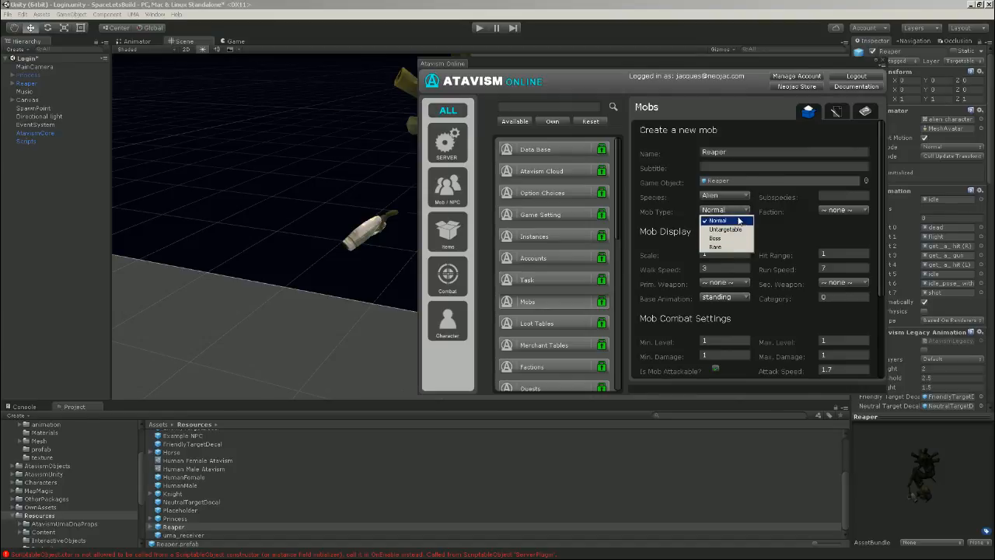
left_click(717, 220)
left_click(867, 211)
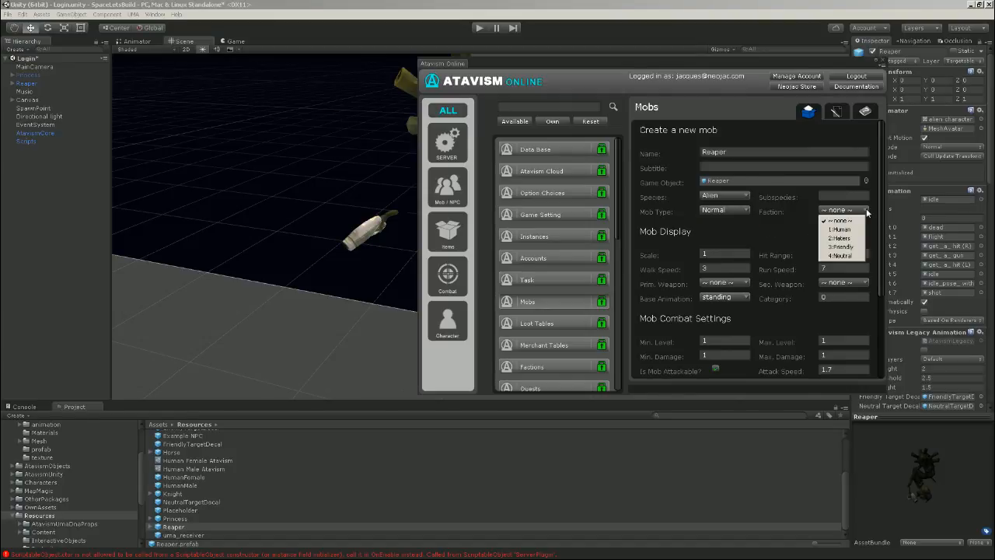
left_click(849, 238)
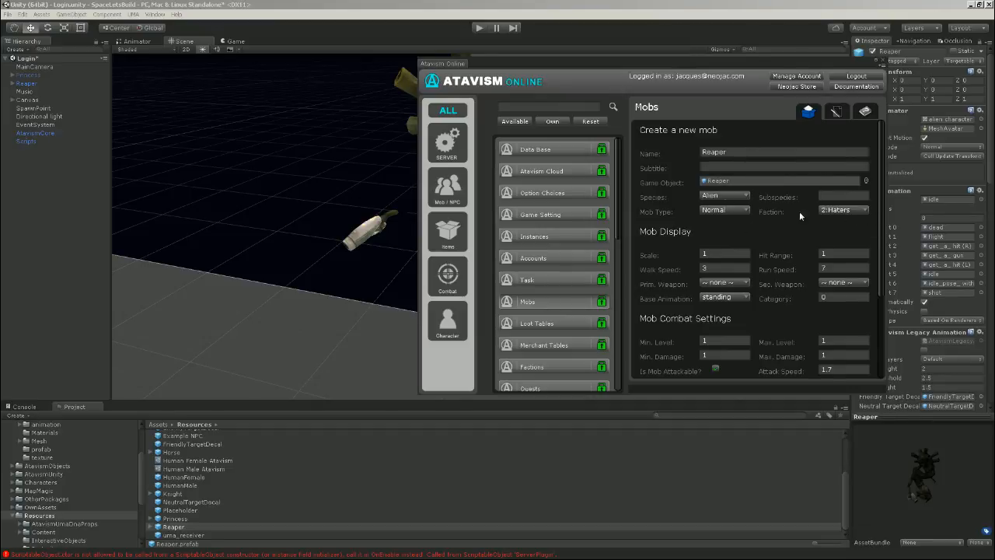
left_click(858, 213)
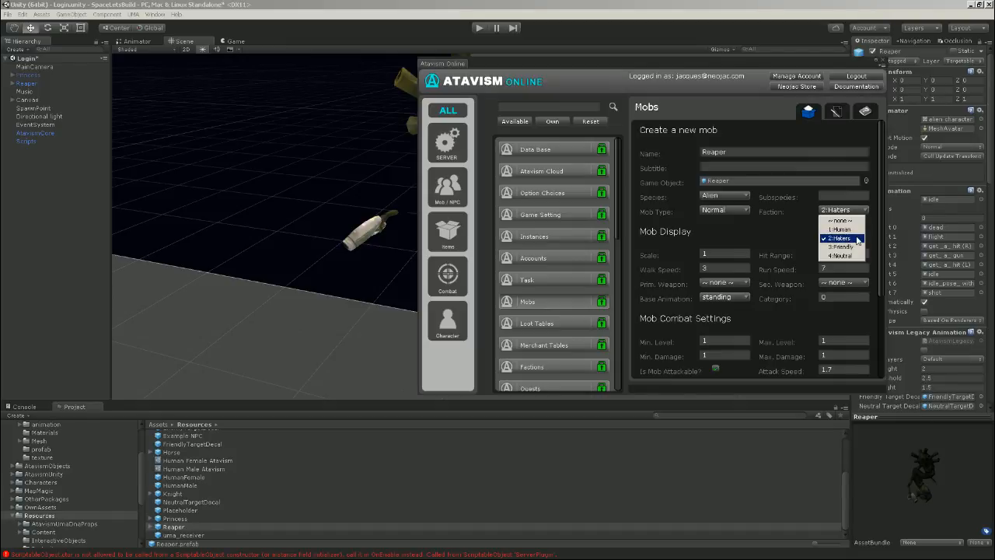
left_click(792, 228)
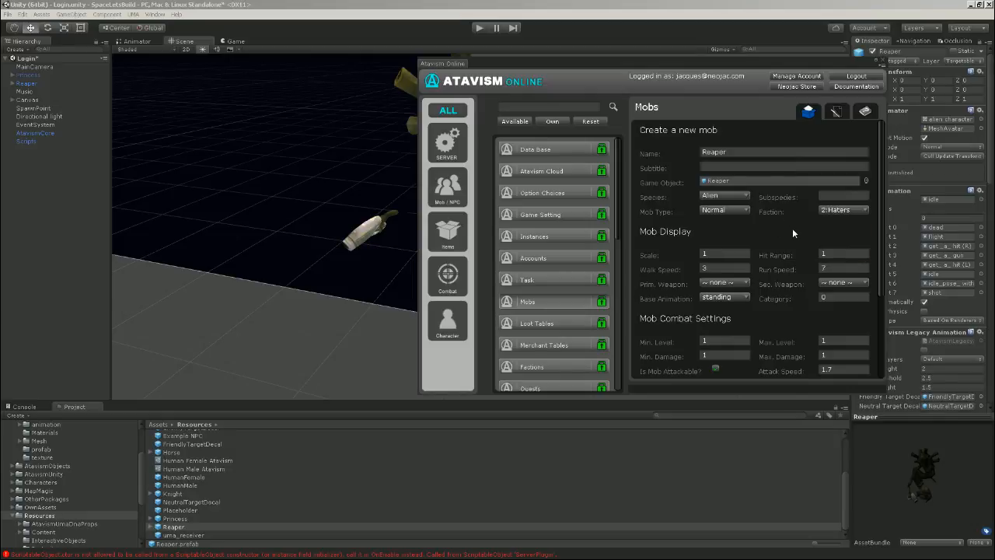
left_click(740, 285)
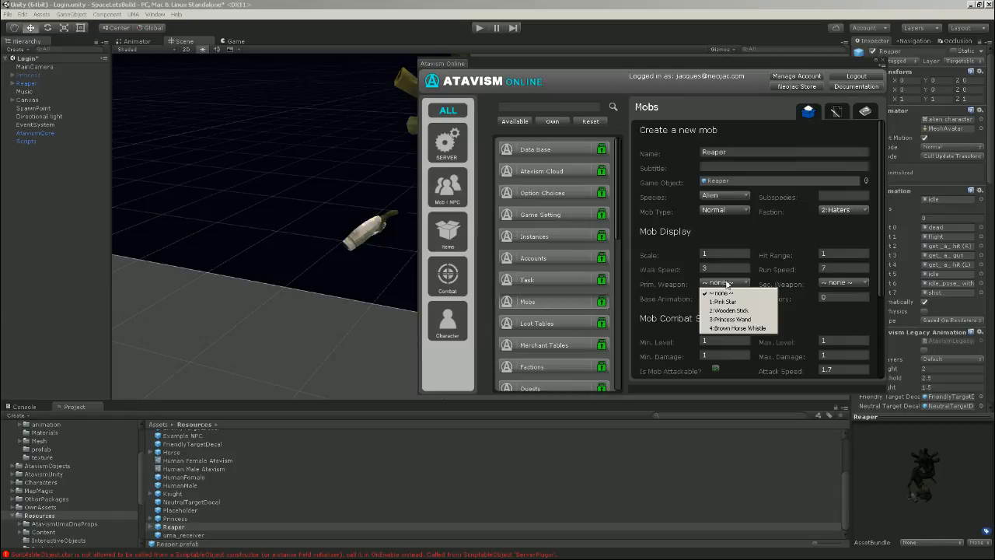
left_click(805, 235)
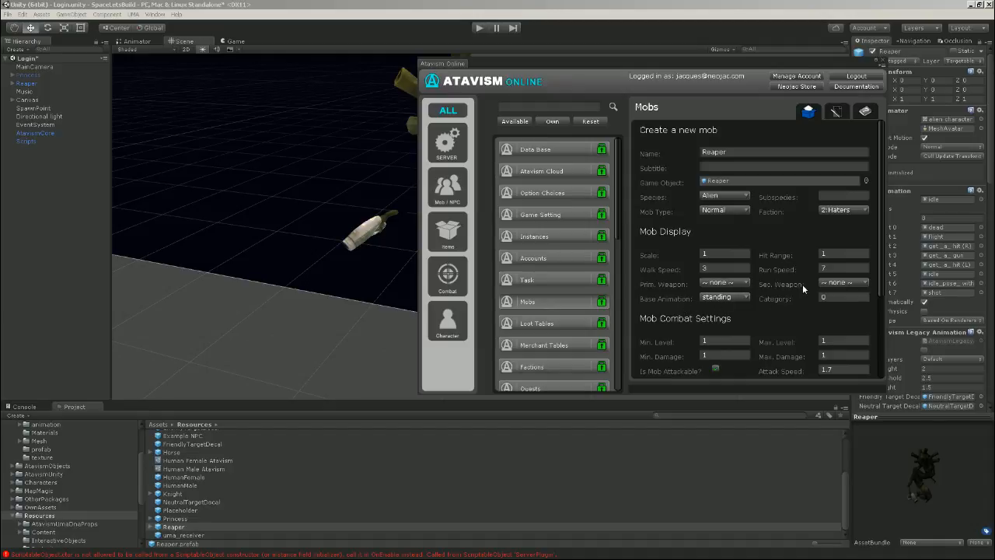
- Set the mob's minimum level to 3, maximum level to 20, minimum damage to 10 and maximum damage to 30
scroll(804, 293, "down", 3)
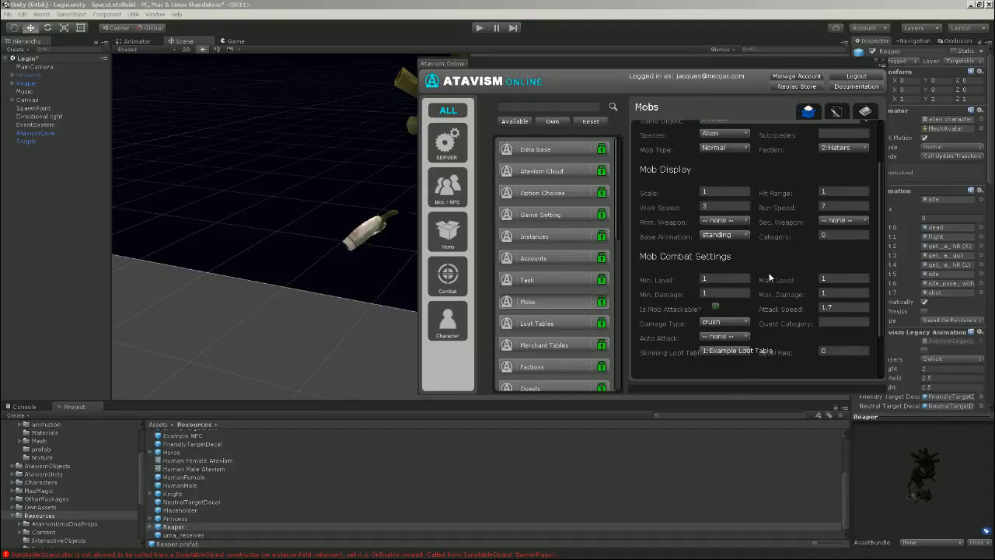
scroll(750, 268, "down", 2)
left_click(706, 251)
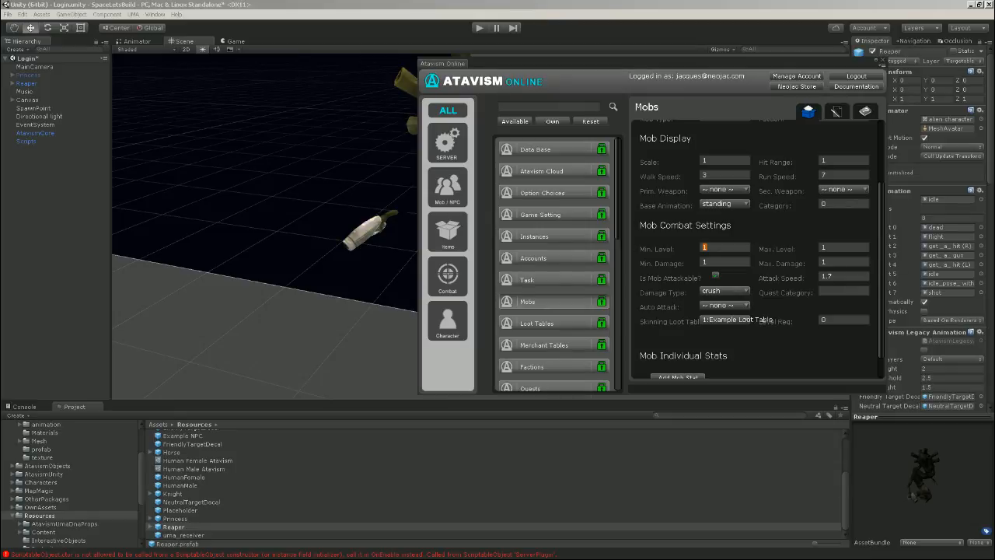
left_click(713, 249)
double_click(714, 250)
type("3")
left_click(835, 248)
type("20")
left_click(709, 262)
type("1")
key("Tab")
type("30")
- Keep crush as the damage type, set the auto attack to 1:player attack ability and save the Reaper mob
left_click(746, 293)
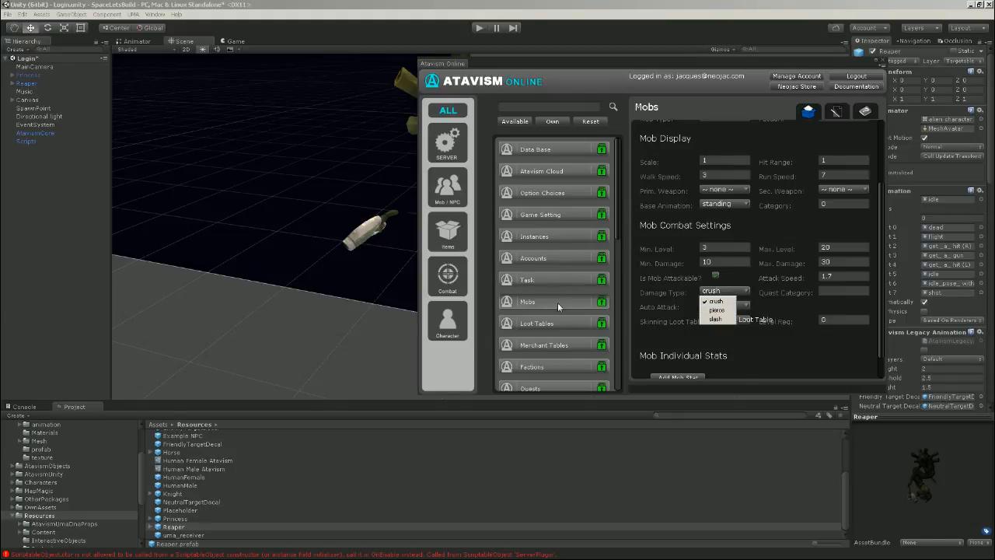
left_click(792, 289)
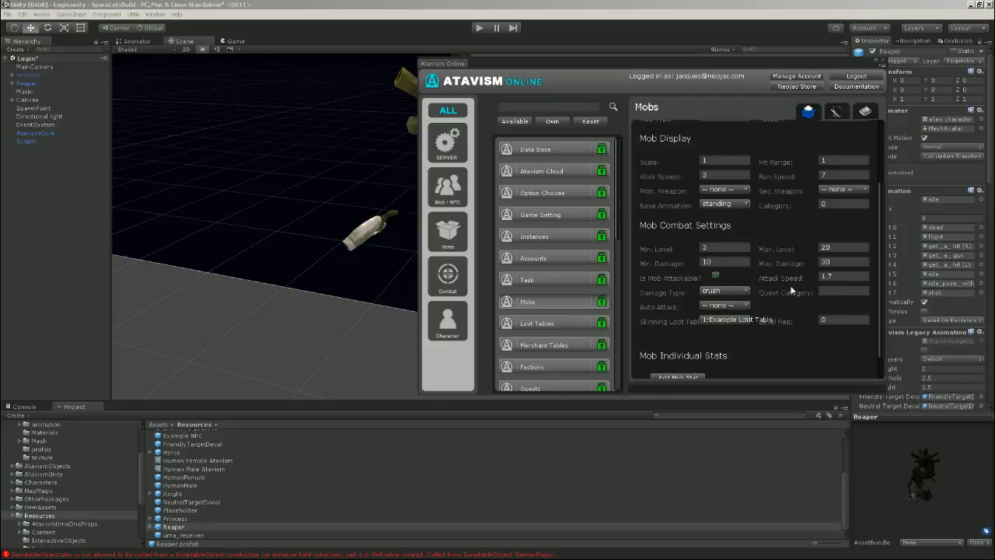
left_click(746, 307)
left_click(735, 325)
scroll(804, 266, "up", 3)
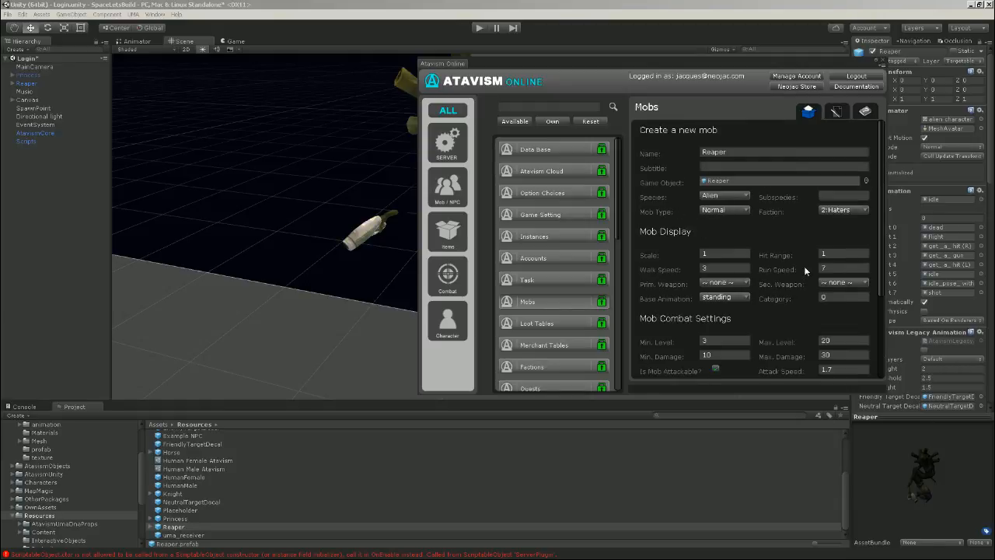
scroll(805, 270, "down", 4)
scroll(805, 272, "up", 4)
scroll(806, 272, "down", 4)
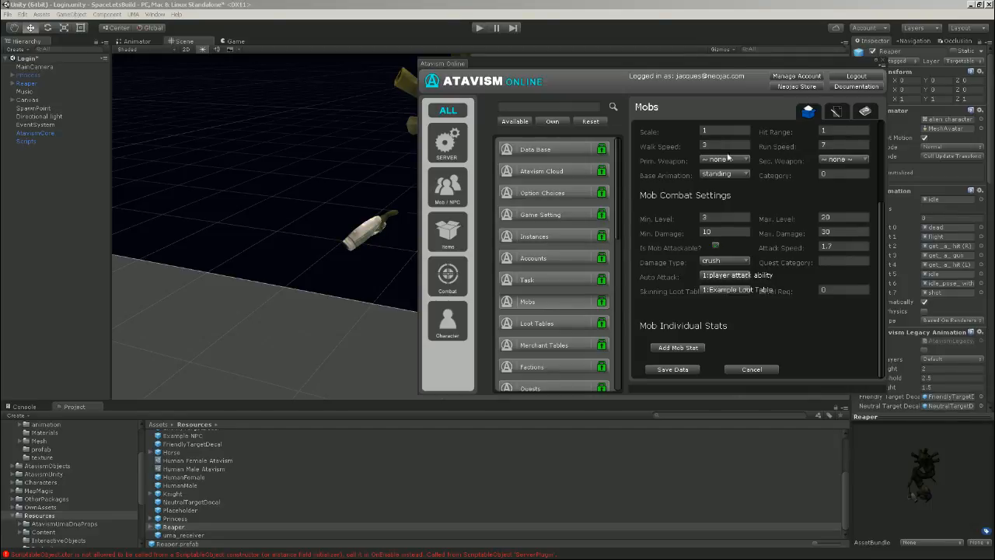
left_click(683, 369)
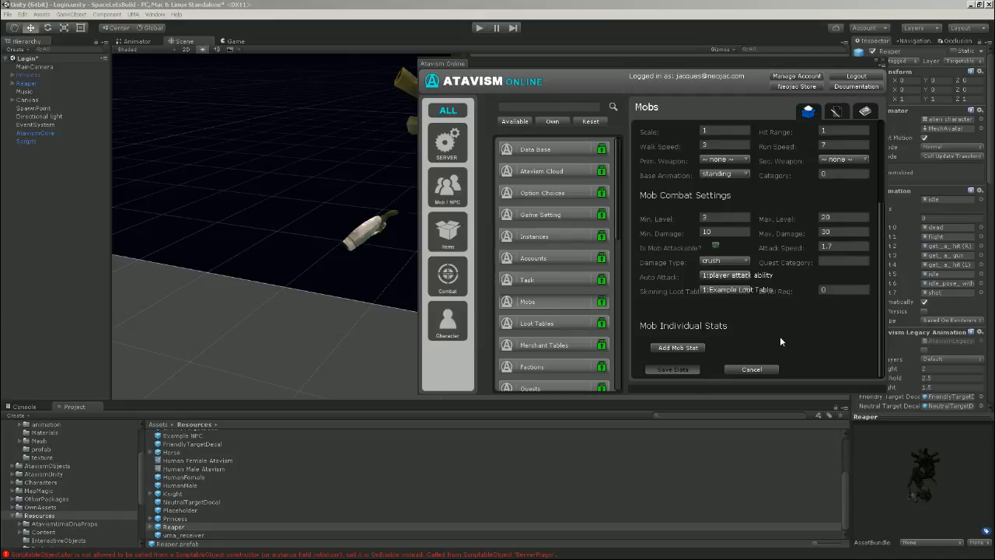
scroll(797, 307, "down", 3)
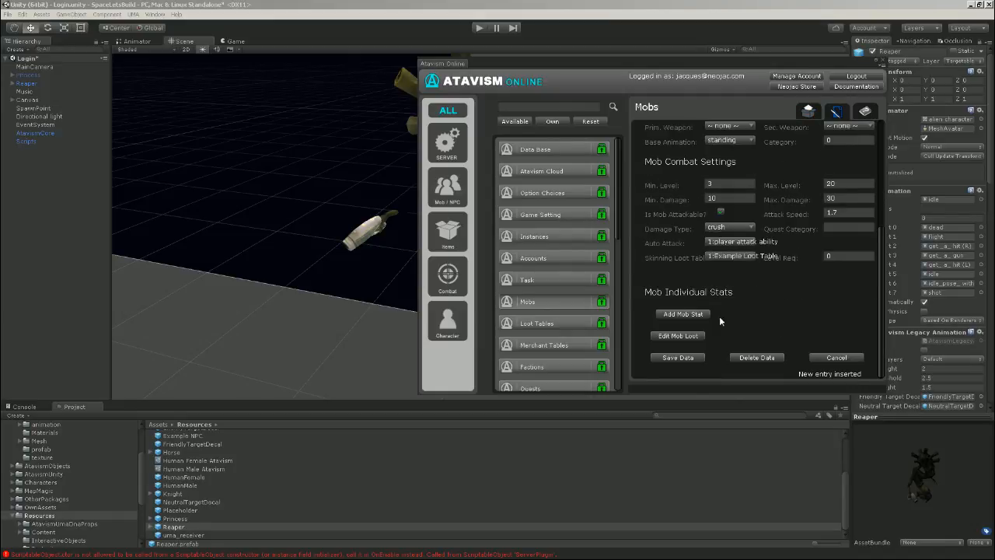
- Try adding 1:Example Loot Table to the Reaper mob's loot tables, going back without saving
left_click(698, 349)
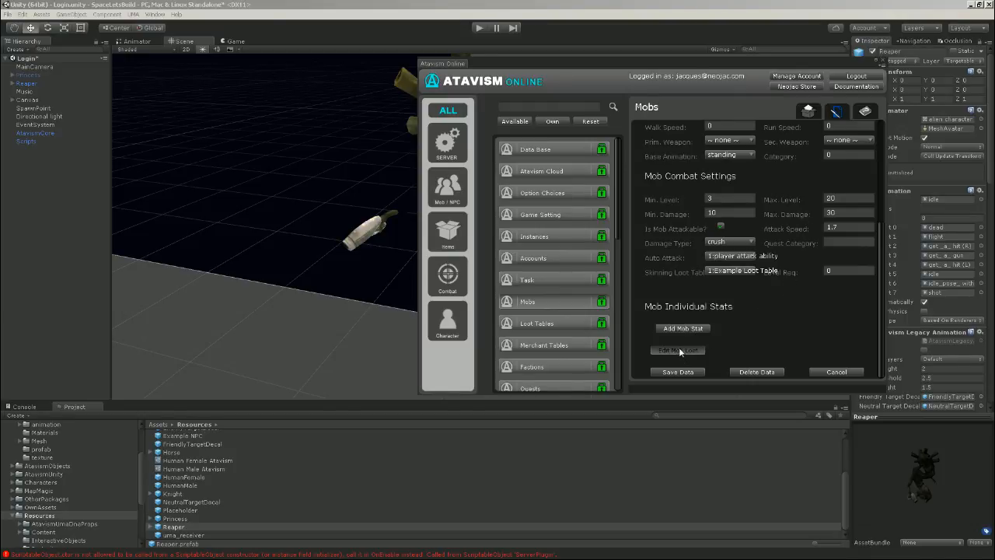
left_click(683, 350)
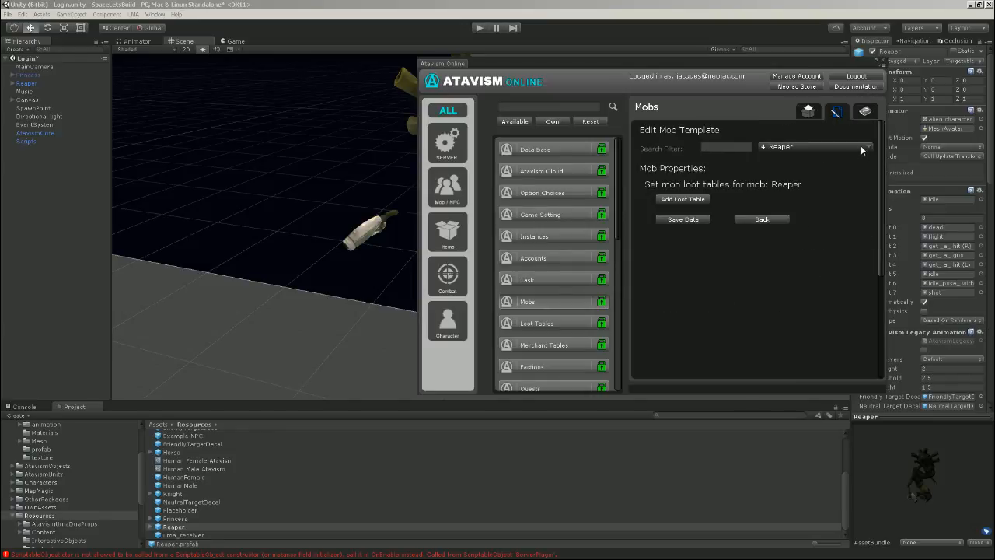
left_click(683, 199)
left_click(746, 200)
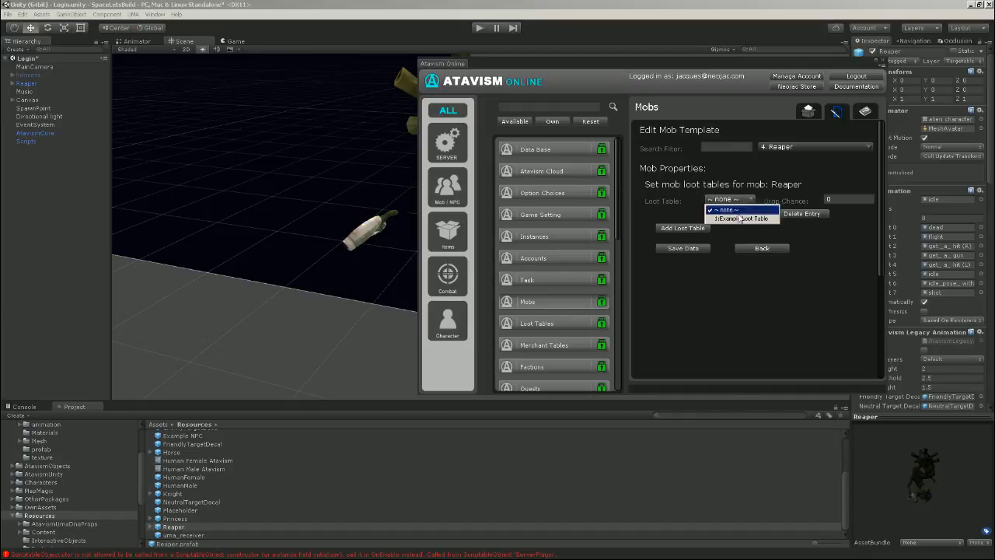
left_click(758, 220)
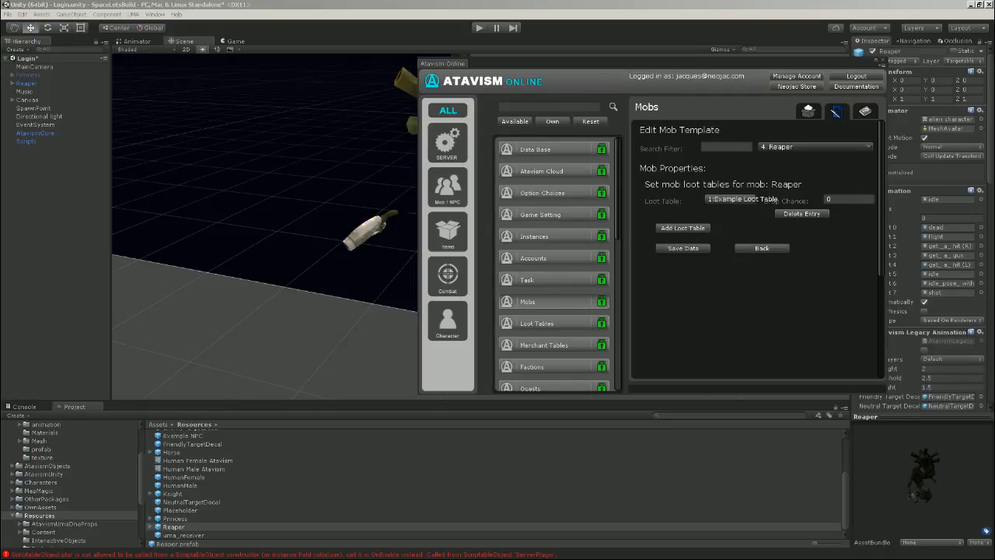
left_click(752, 250)
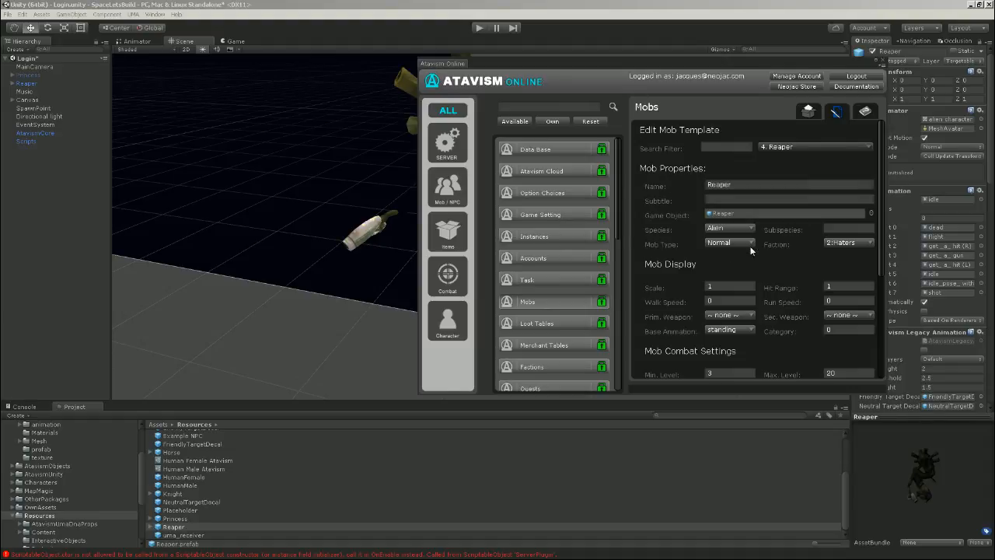
- Review the Reaper mob's settings and browse the other editor modules, opening the form for a new loot table
scroll(788, 268, "down", 2)
scroll(789, 268, "down", 3)
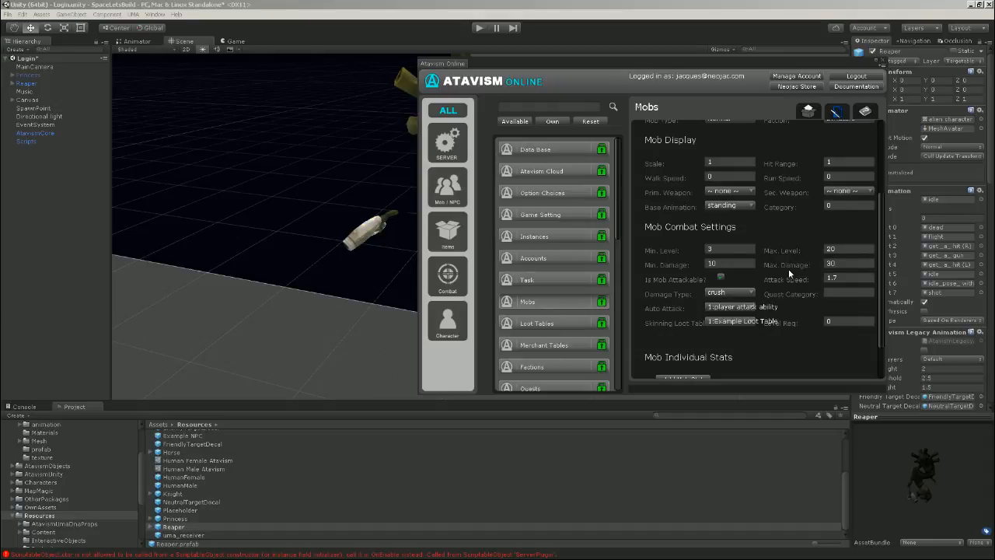
scroll(788, 269, "up", 4)
scroll(793, 299, "down", 6)
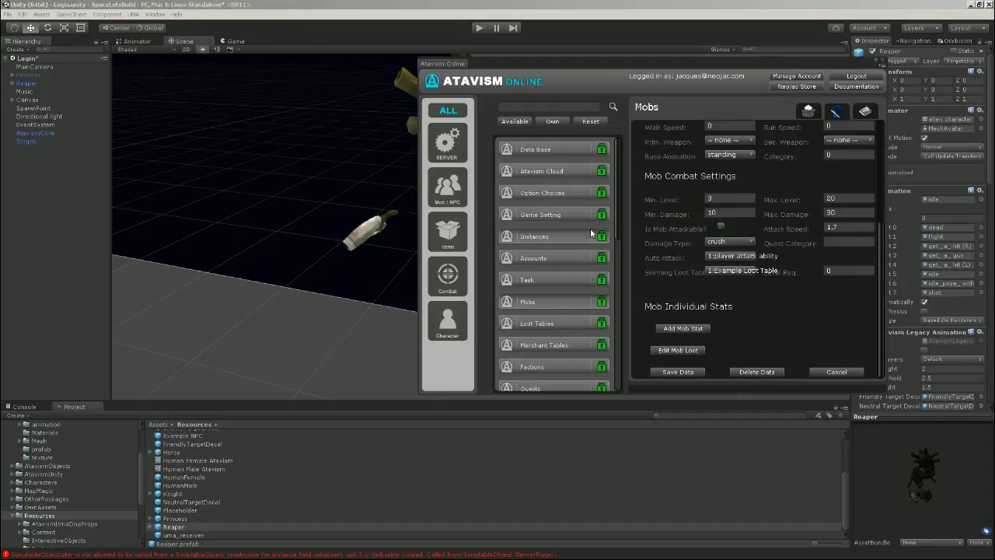
left_click(546, 173)
left_click_drag(648, 58, 1, 62)
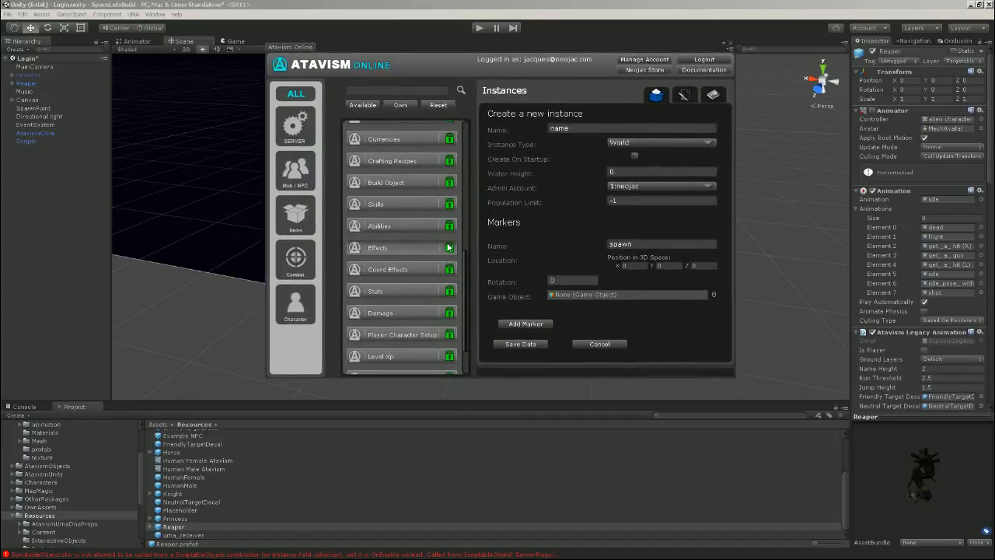
scroll(416, 250, "down", 3)
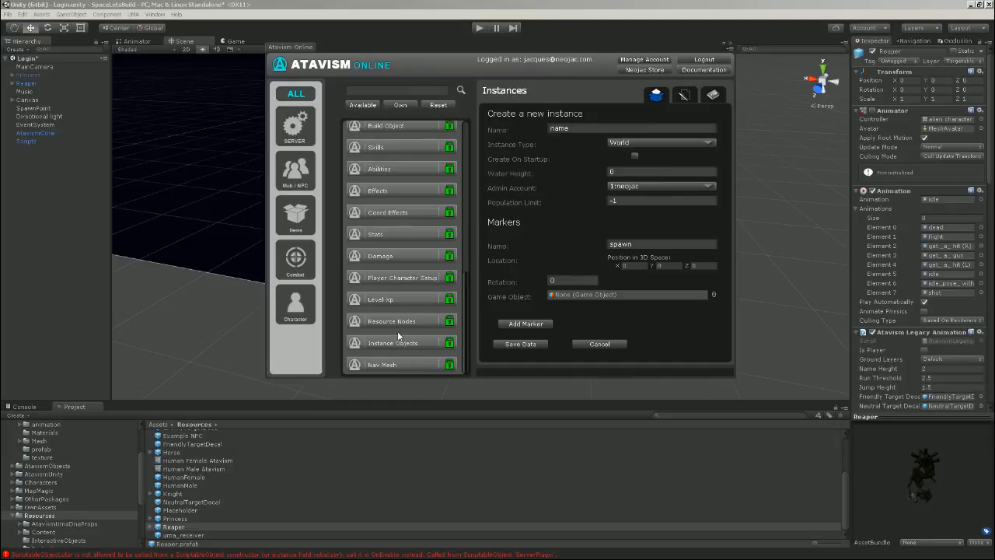
scroll(405, 316, "up", 2)
scroll(405, 315, "up", 7)
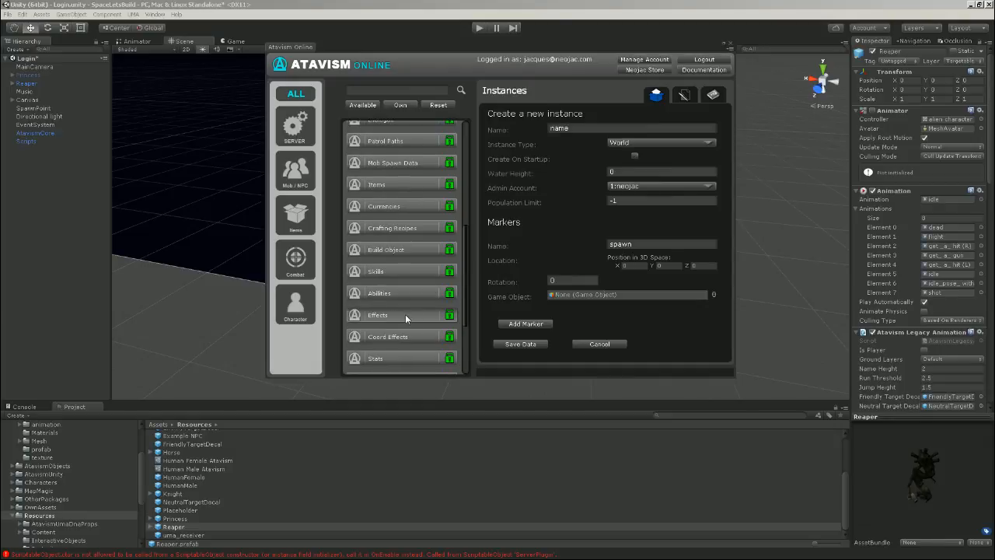
scroll(405, 314, "up", 3)
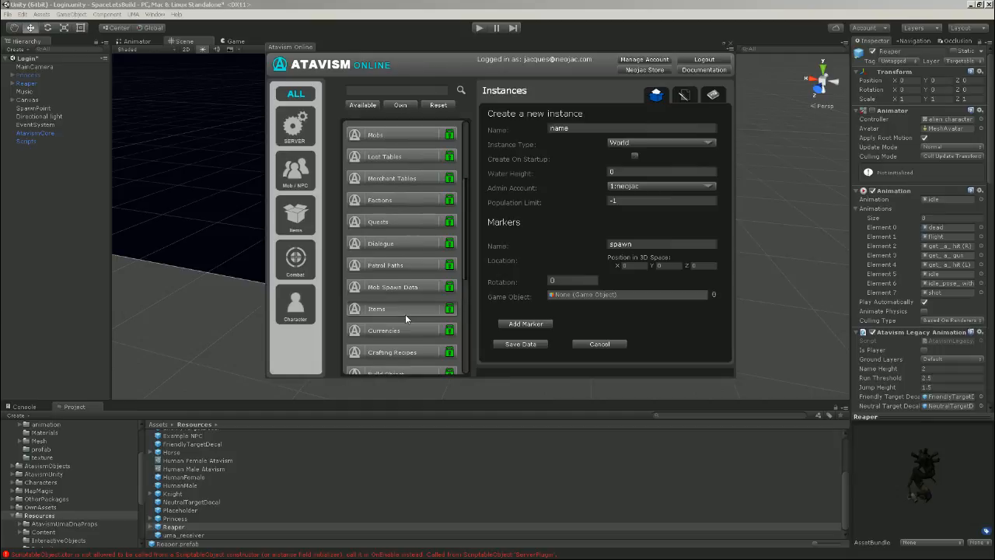
left_click(449, 156)
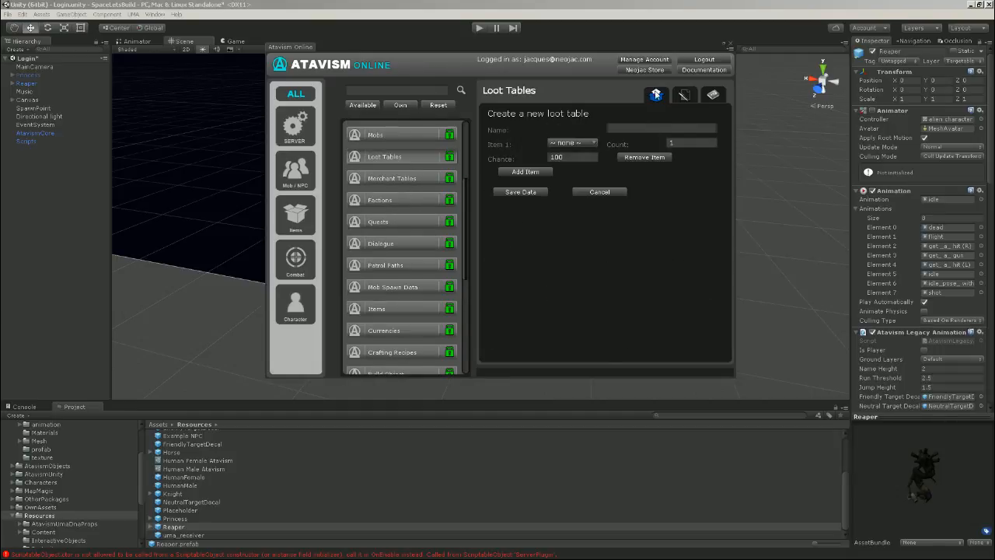
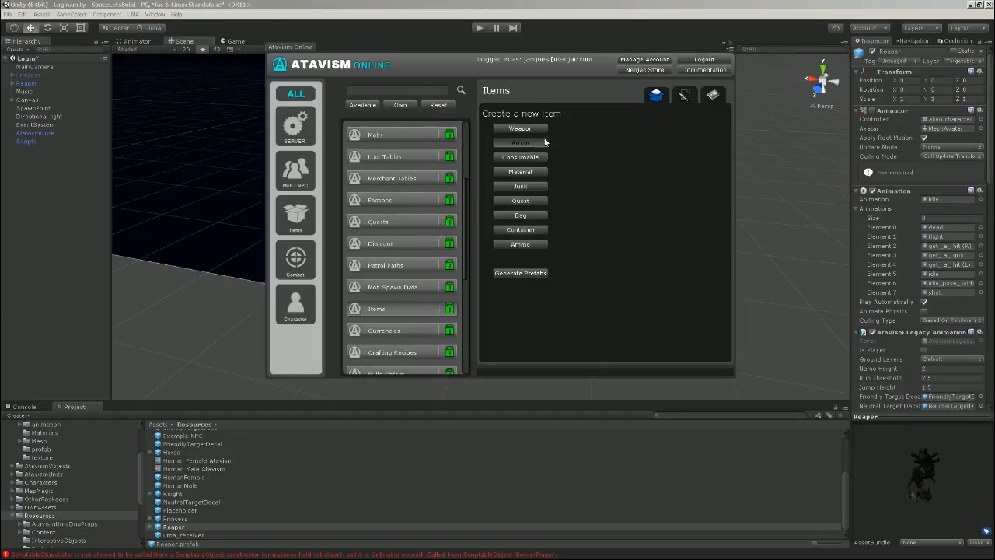
- Examine the choices of the Weapon Type, Armor Type and Quest Objective Type options in Option Choices
scroll(403, 200, "up", 3)
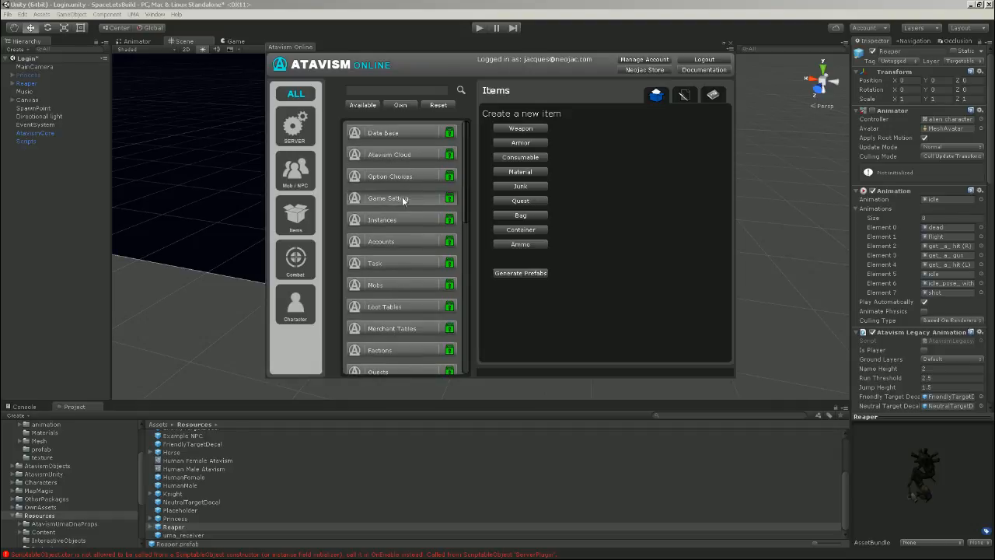
left_click(403, 180)
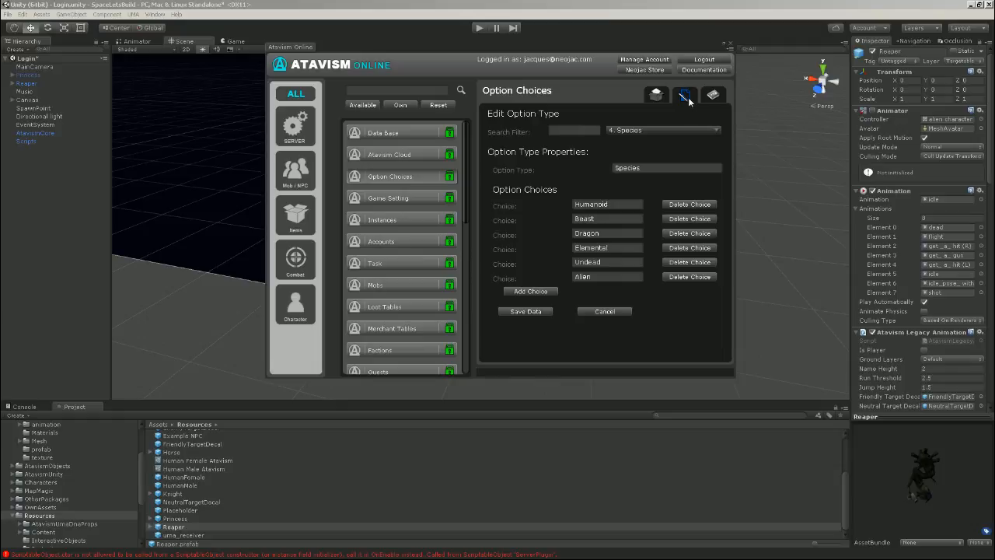
left_click(712, 132)
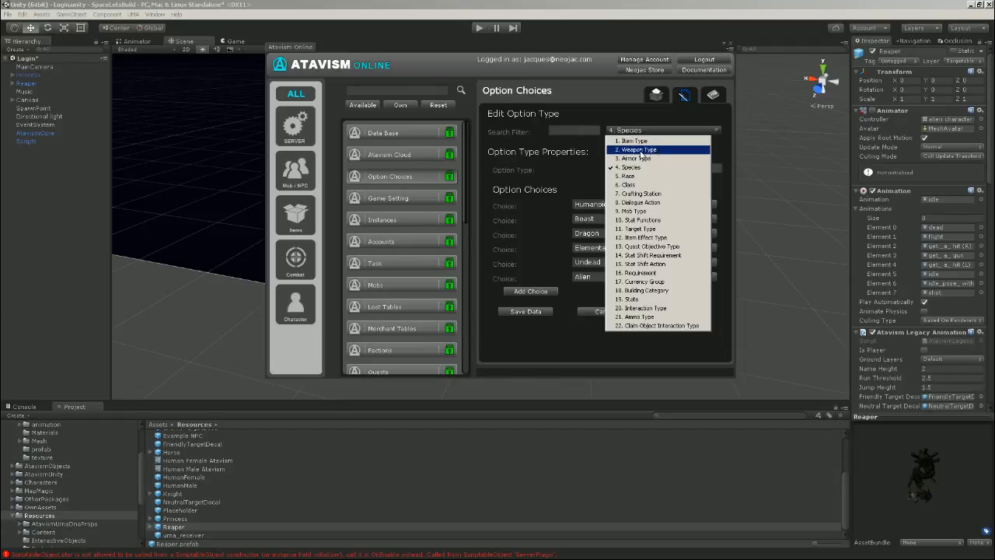
left_click(652, 151)
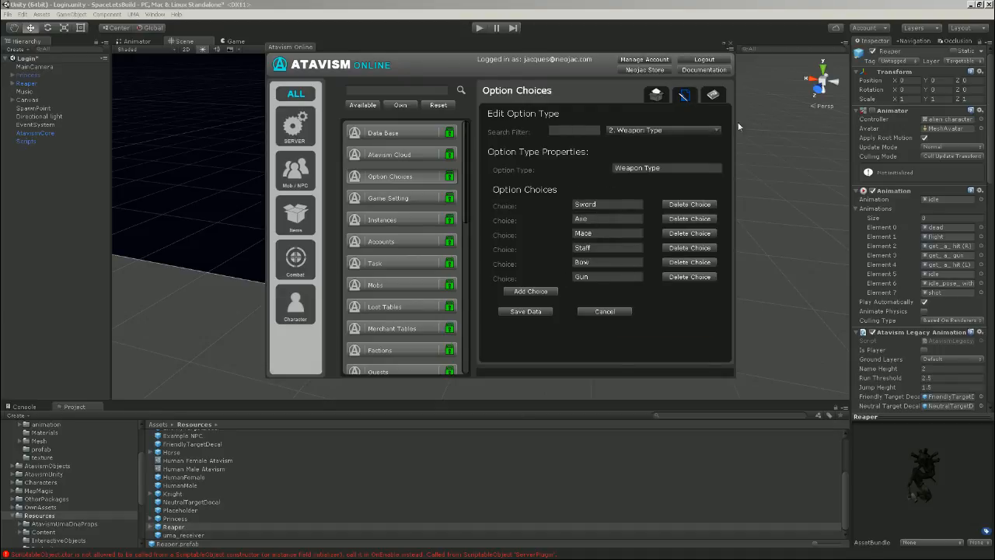
left_click(661, 130)
left_click(661, 160)
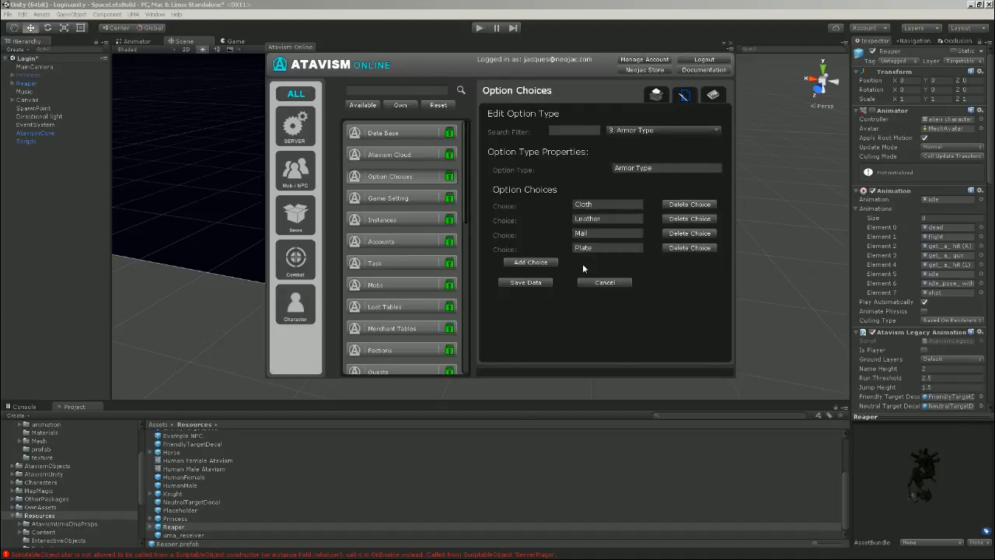
left_click(699, 130)
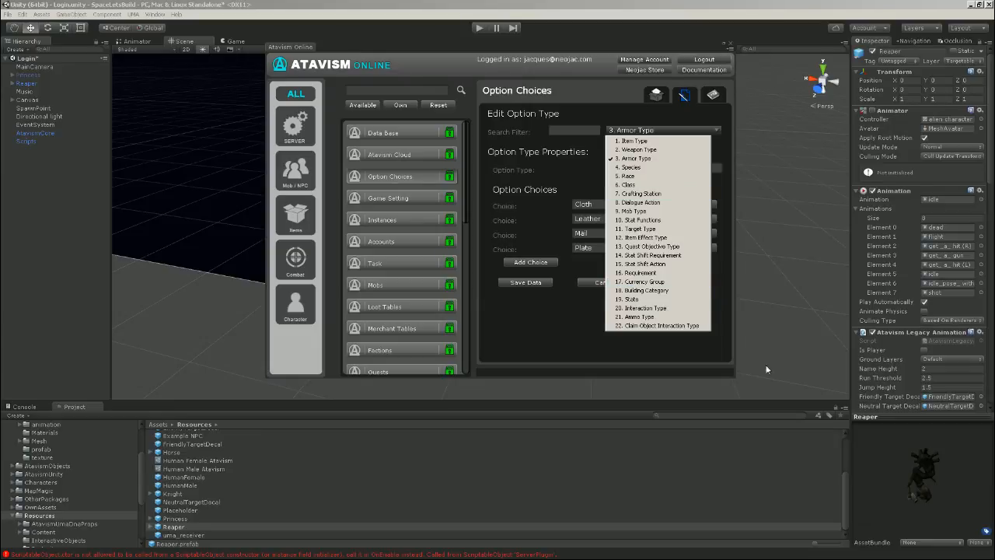
left_click(661, 246)
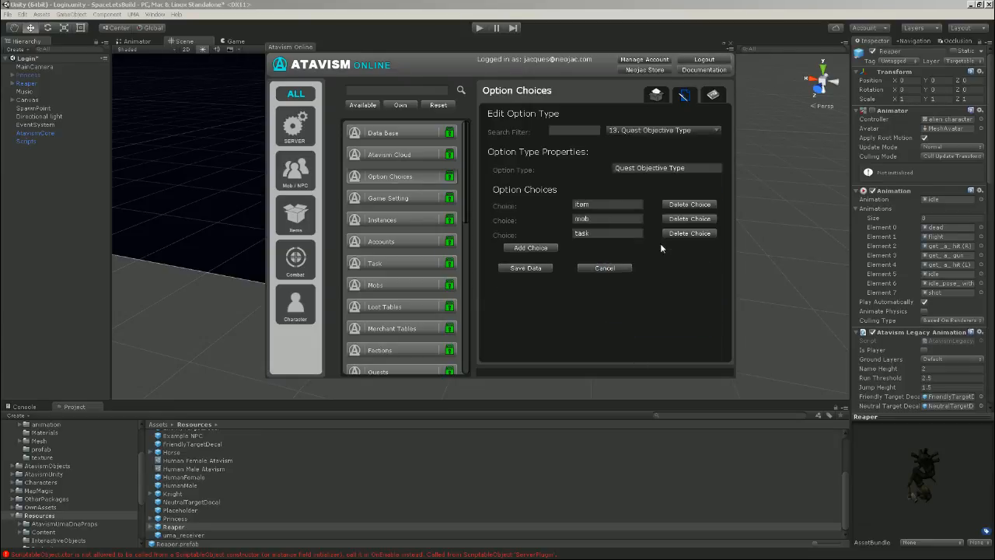
- Close the Atavism Online editor and deactivate the Reaper object in the Login scene
left_click(731, 42)
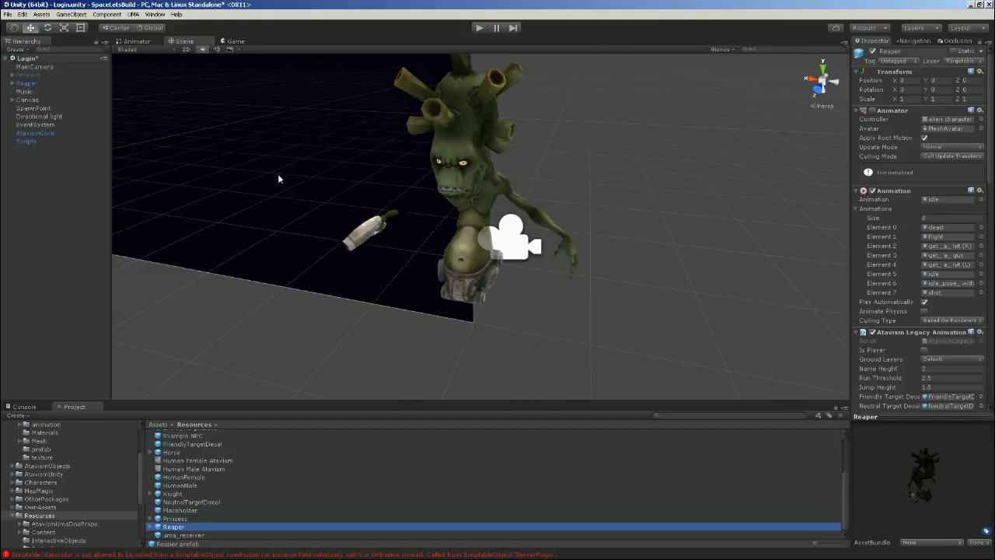
left_click(31, 83)
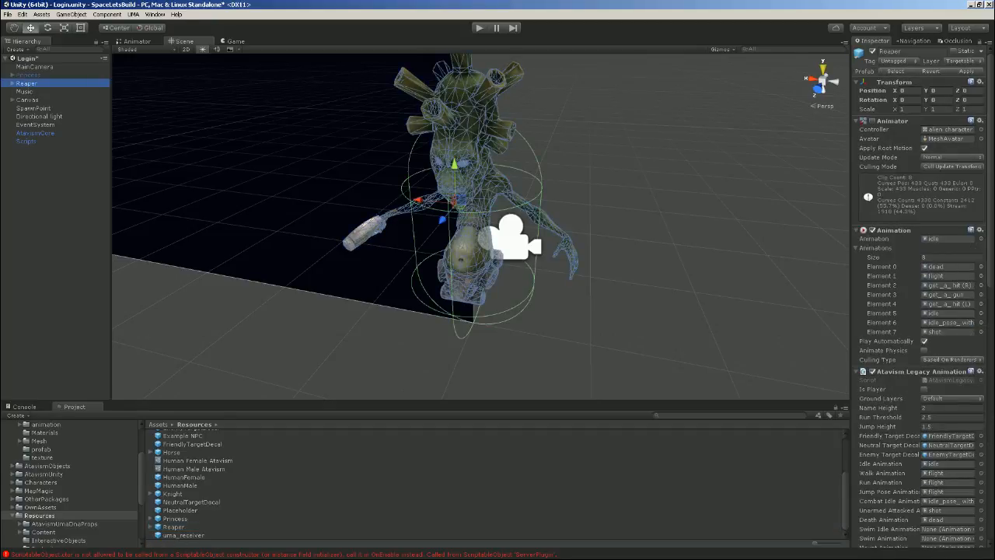
left_click(873, 51)
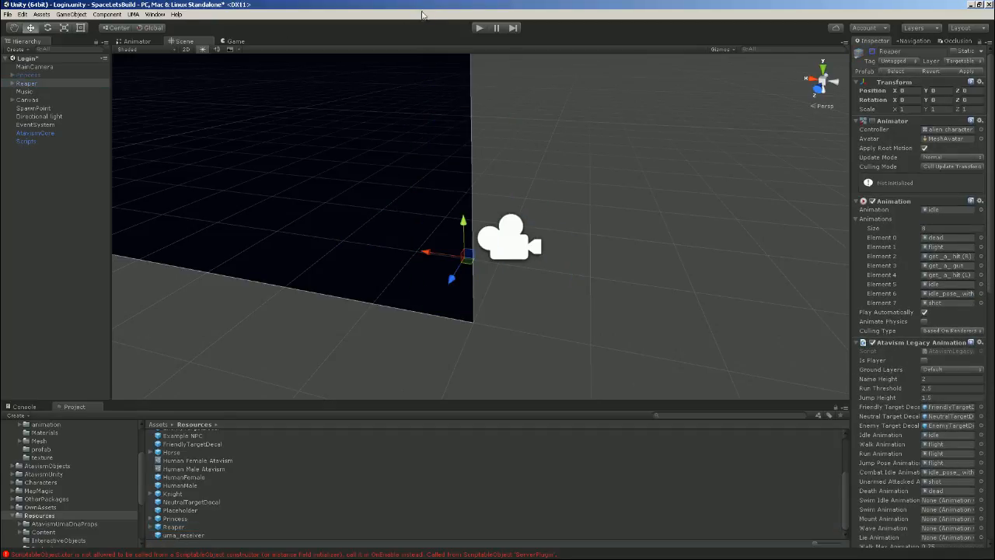
- Run the Login scene in play mode and log in to the game with the account's username and password
left_click(478, 28)
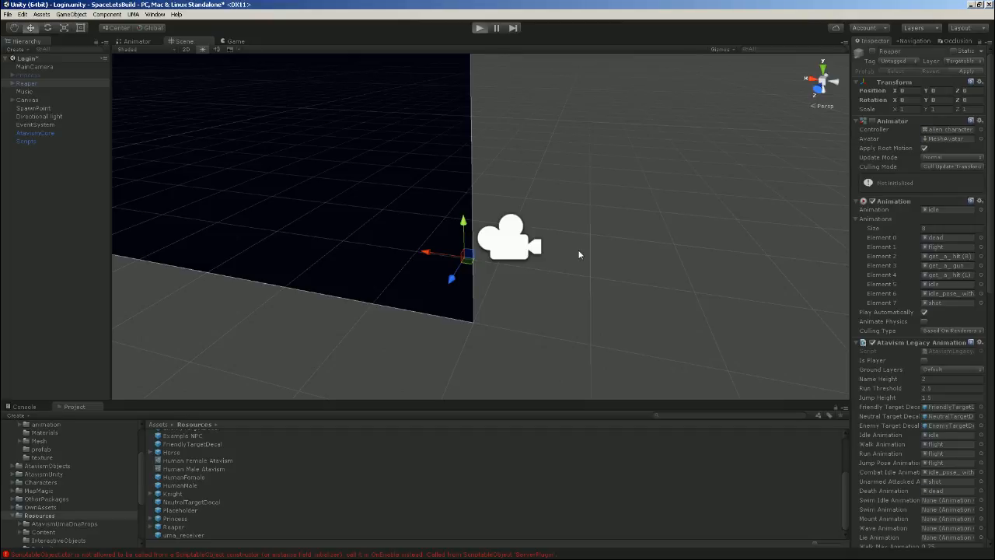
key("ctrl+p")
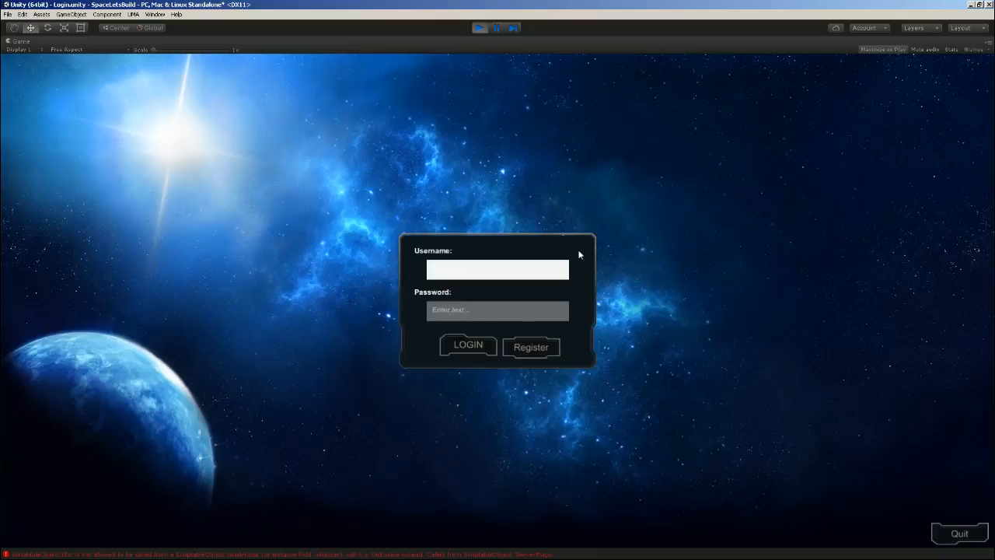
type("neojac")
left_click(526, 313)
type("******")
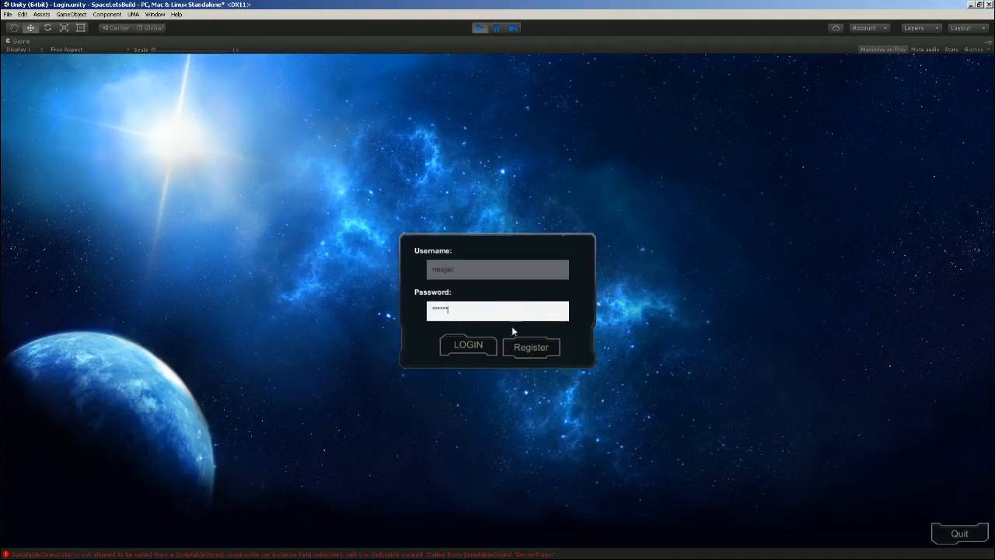
left_click(468, 346)
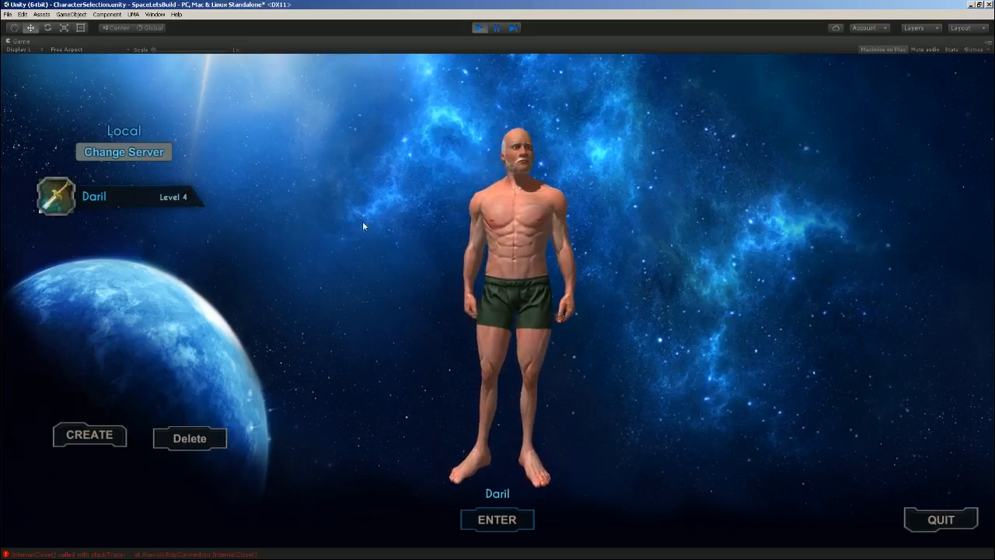
- Enter the game world with the existing level 4 character and look around the surrounding terrain
left_click_drag(362, 222, 527, 295)
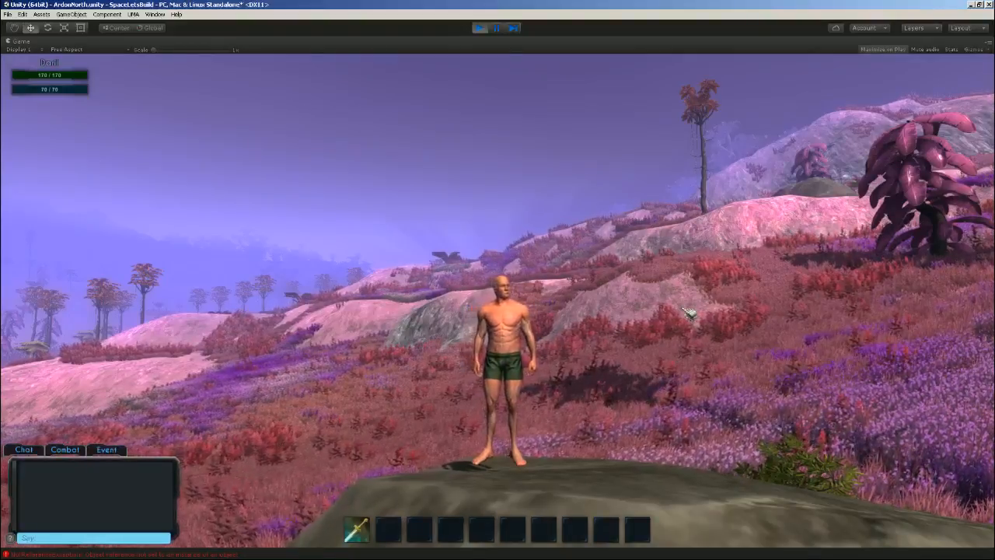
right_click_drag(689, 313, 987, 317)
mouse_move(498, 276)
right_mouse_down()
mouse_move(419, 261)
mouse_move(503, 276)
right_mouse_up()
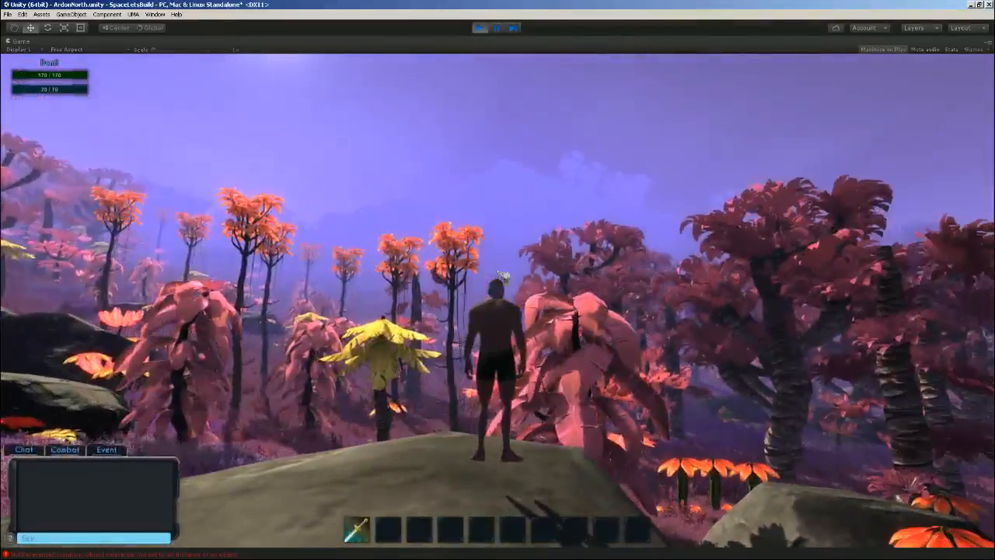
right_click_drag(329, 283, 233, 265)
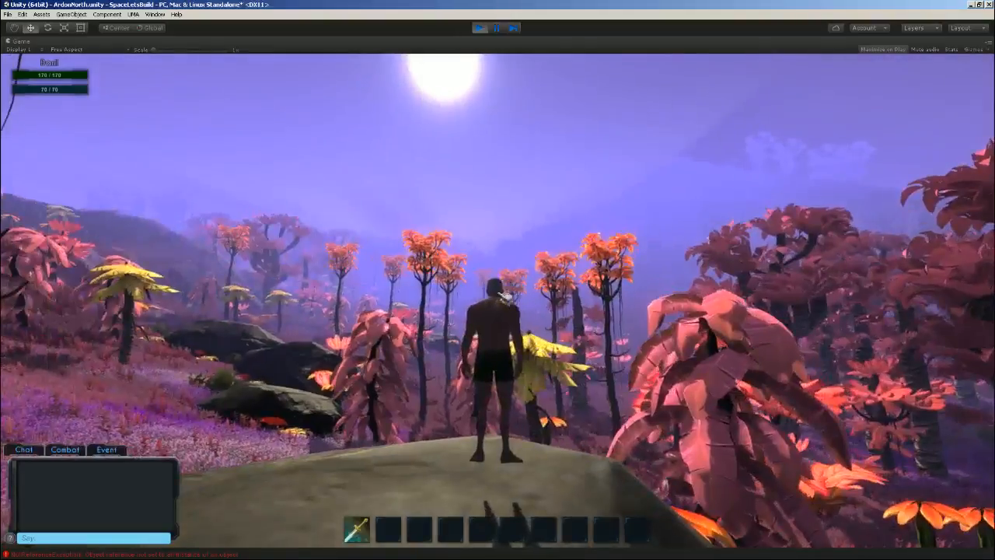
- Survey the landscape from the rock and move the character down into the red meadow facing the distant boulders
right_click_drag(505, 298, 716, 302)
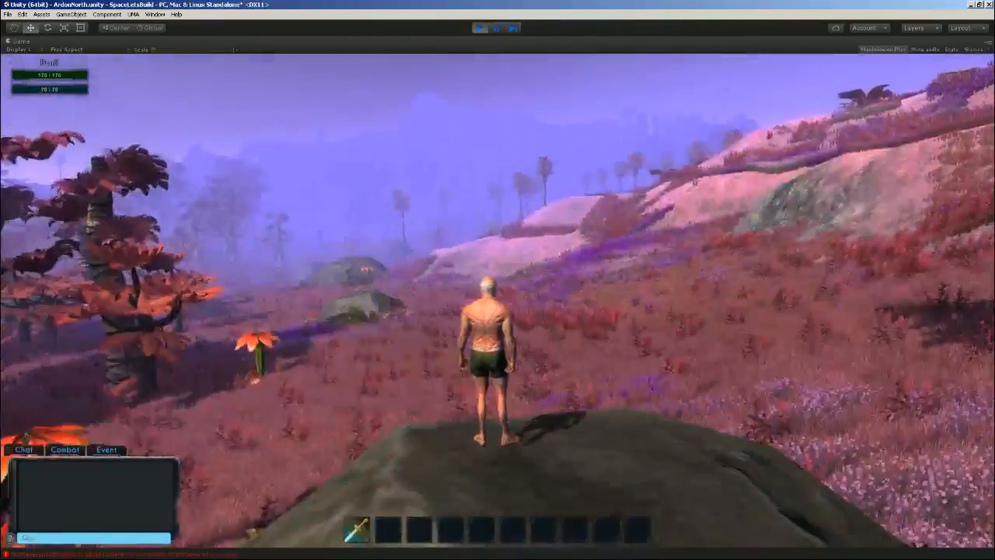
right_click_drag(497, 300, 498, 230)
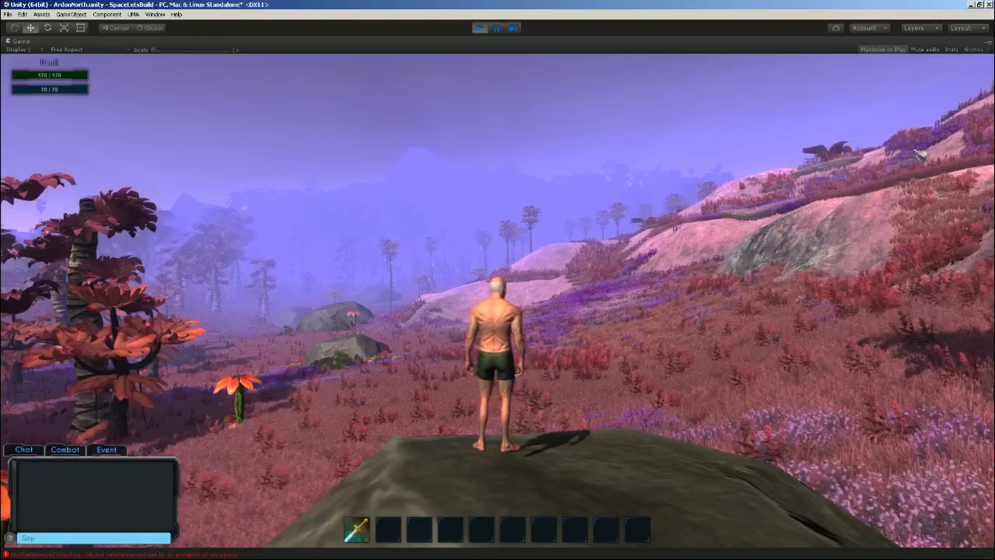
right_click_drag(787, 251, 389, 274)
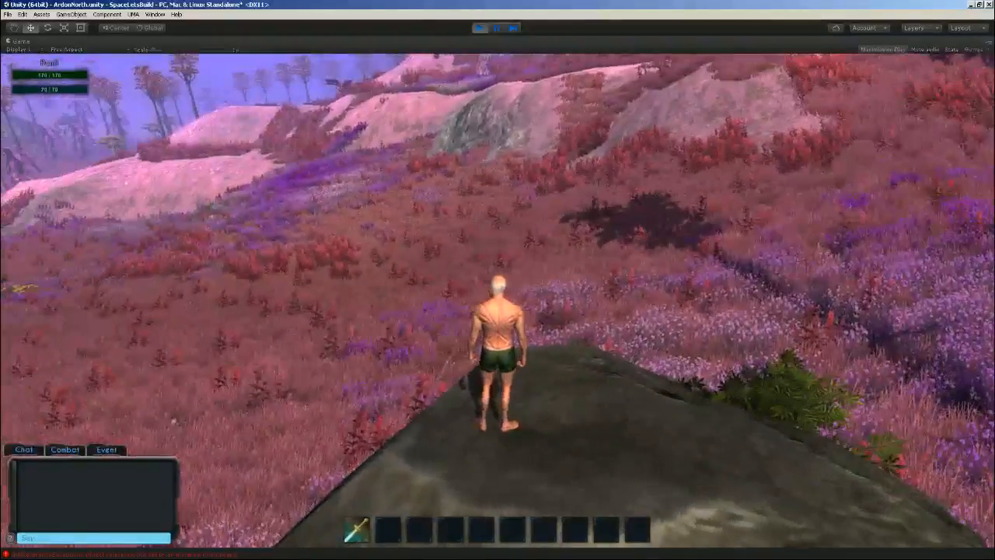
key("w")
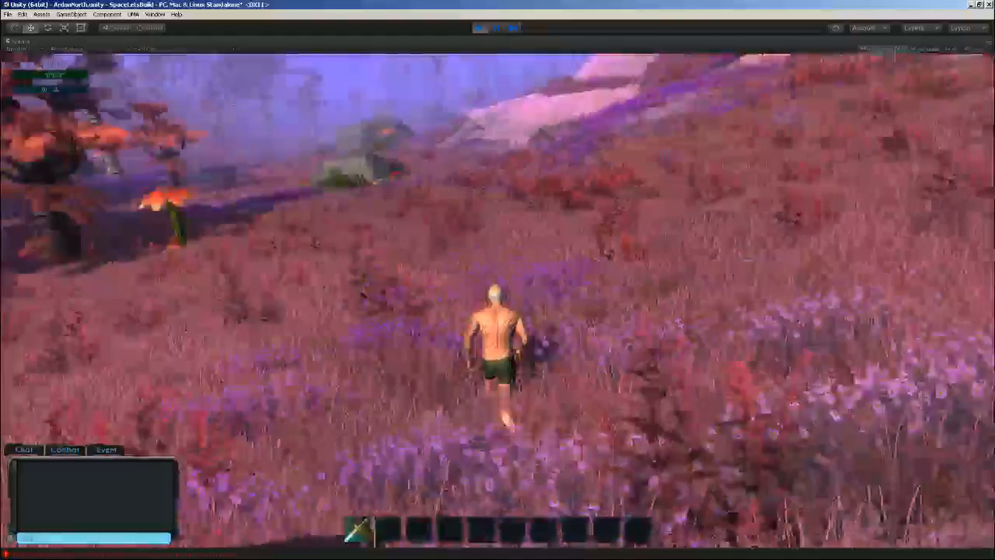
key("w")
mouse_move(498, 280)
right_mouse_down()
mouse_move(435, 278)
mouse_move(498, 279)
right_mouse_up()
key("w")
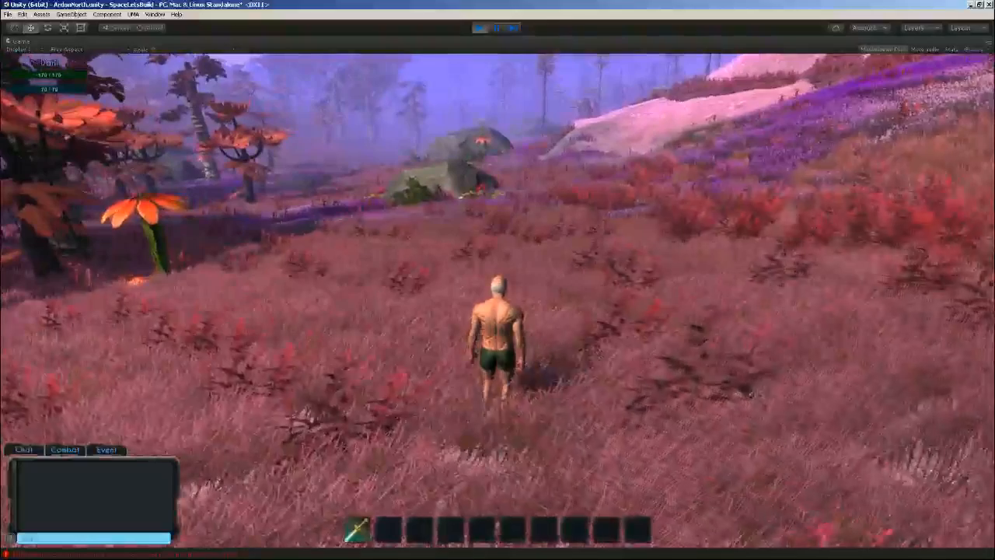
key("w")
key("w")
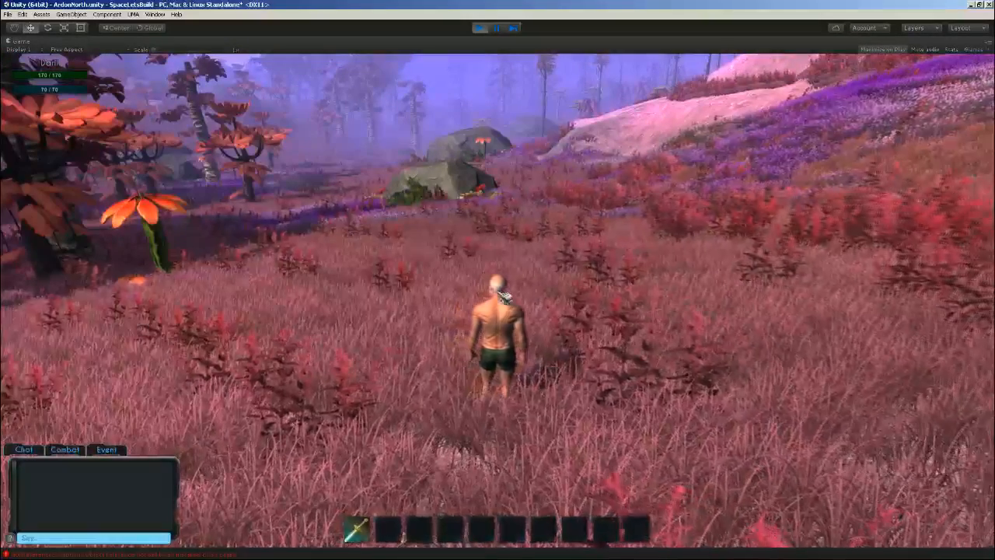
- Run the character across the meadow past the first boulder to the open grass beyond it
right_click_drag(615, 295, 646, 326)
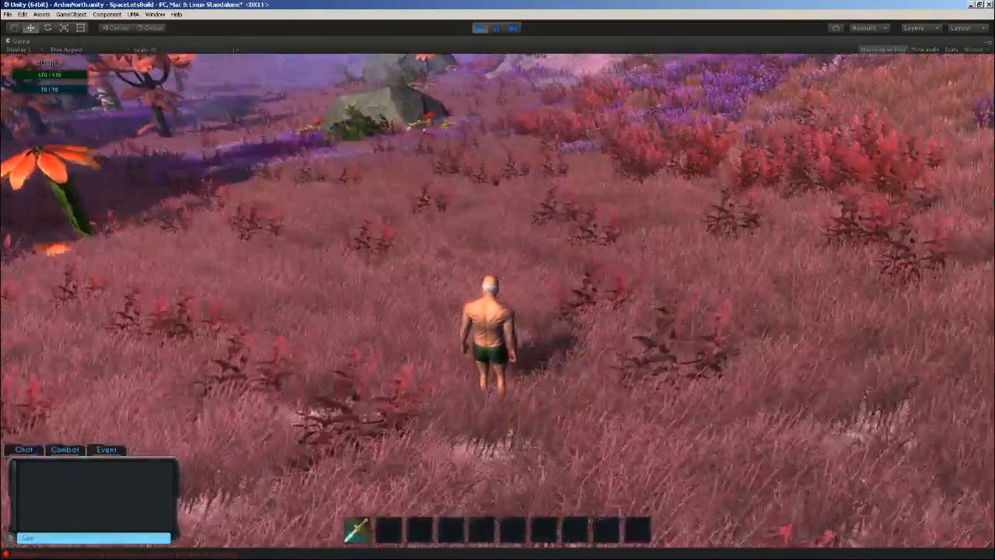
key("w")
key("w")
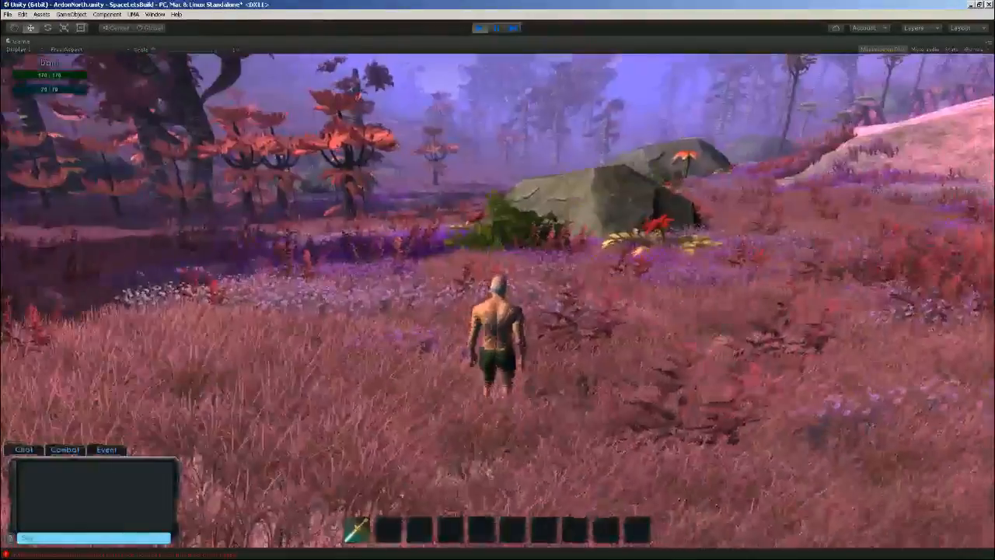
key("w")
key("w")
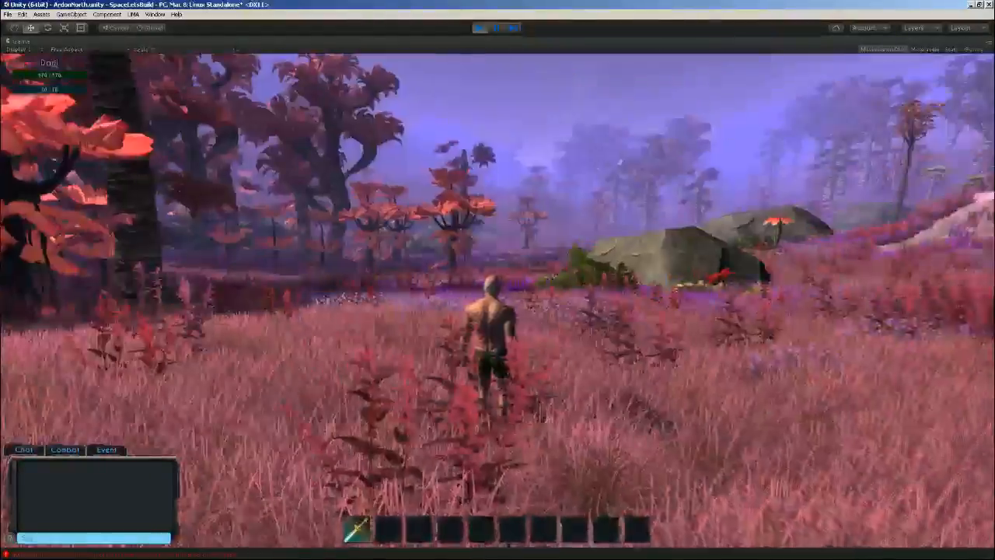
key("w")
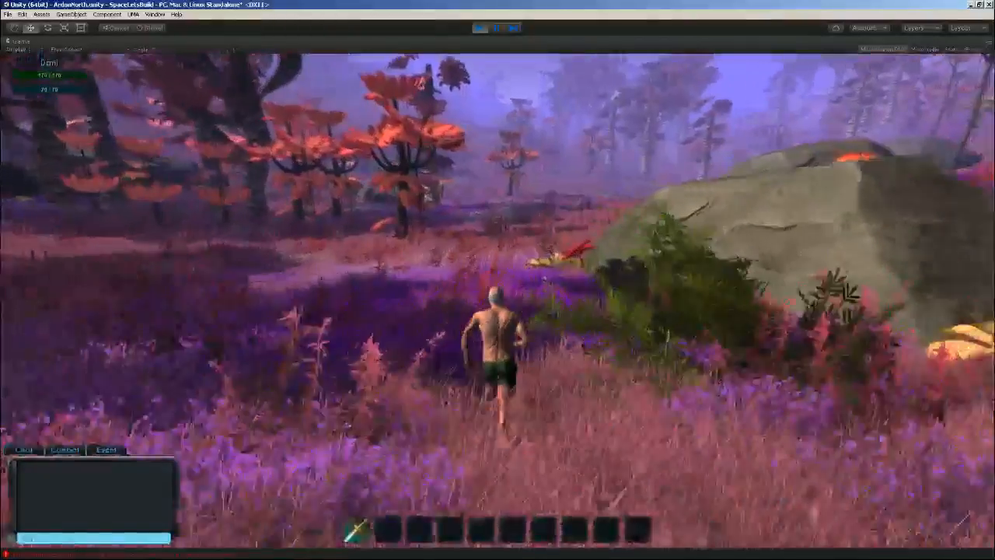
key("w")
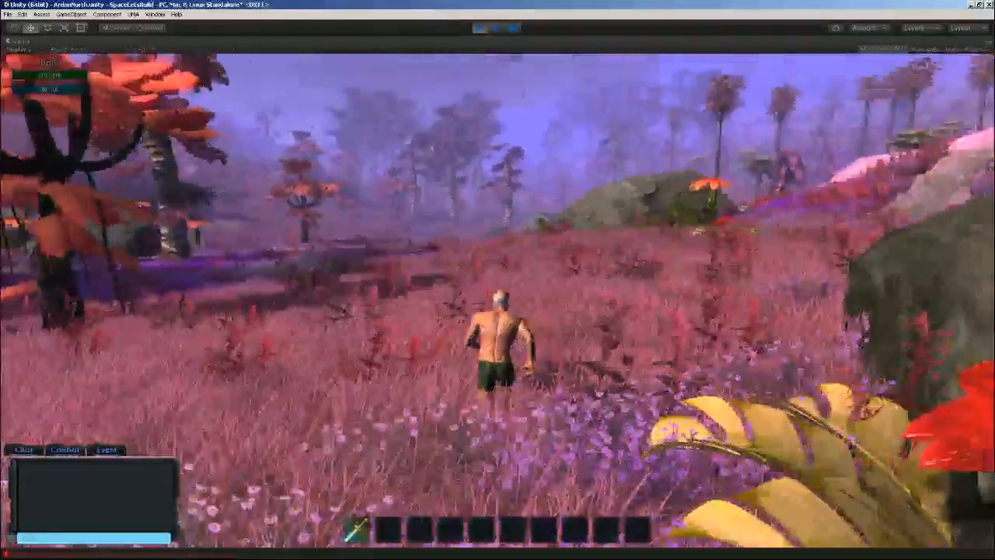
key("w")
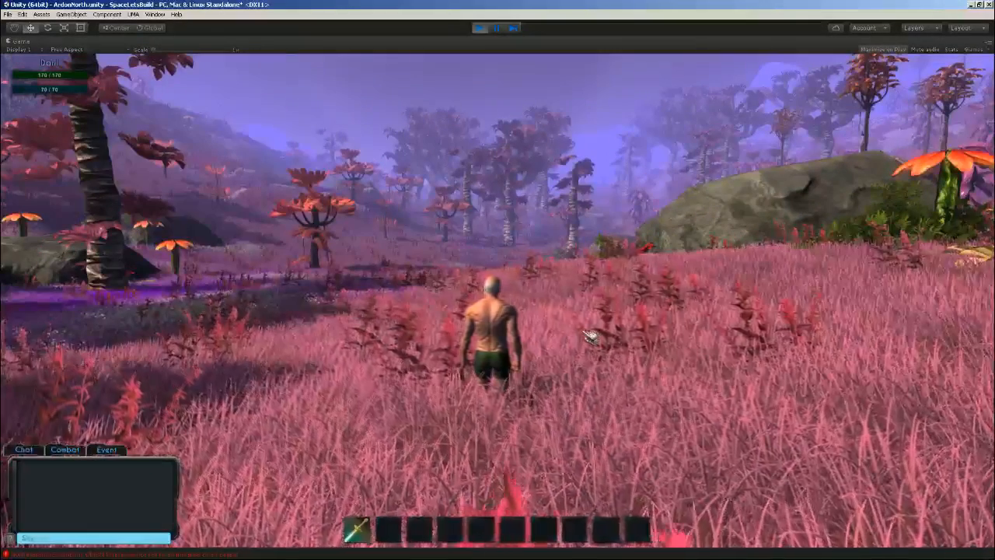
- Open the admin panel with the /admin chat command and review the items available for generation under Gain Commands
type("all")
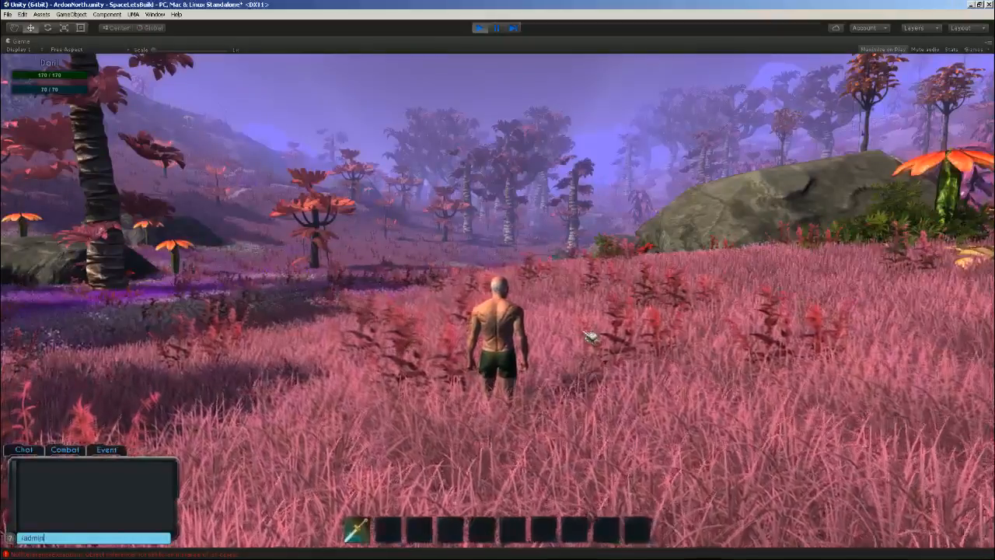
key("Return")
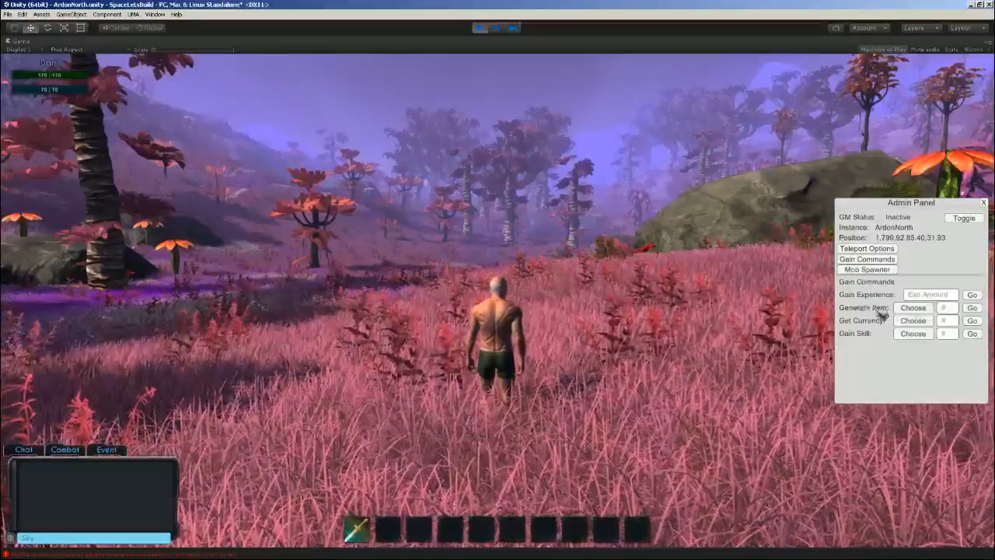
left_click(926, 309)
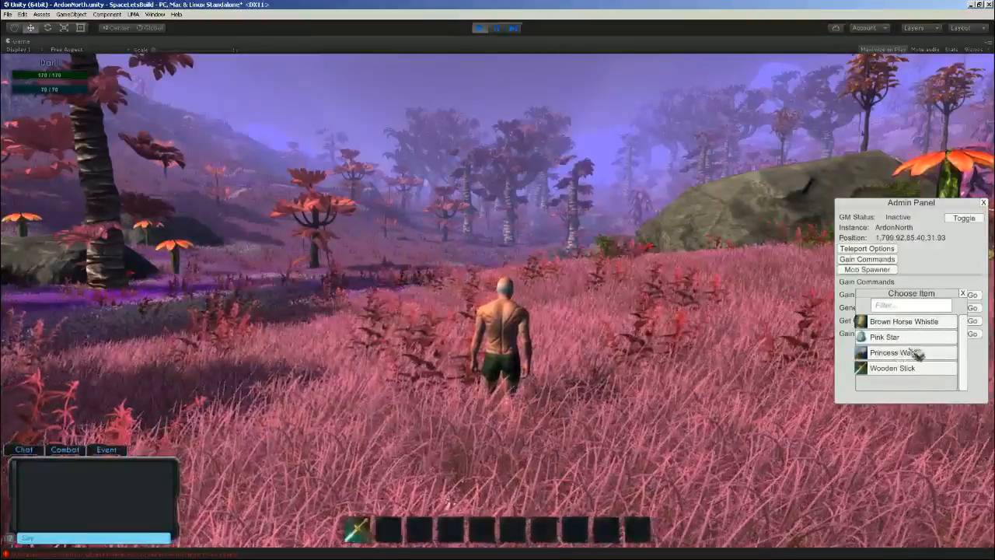
left_click(964, 294)
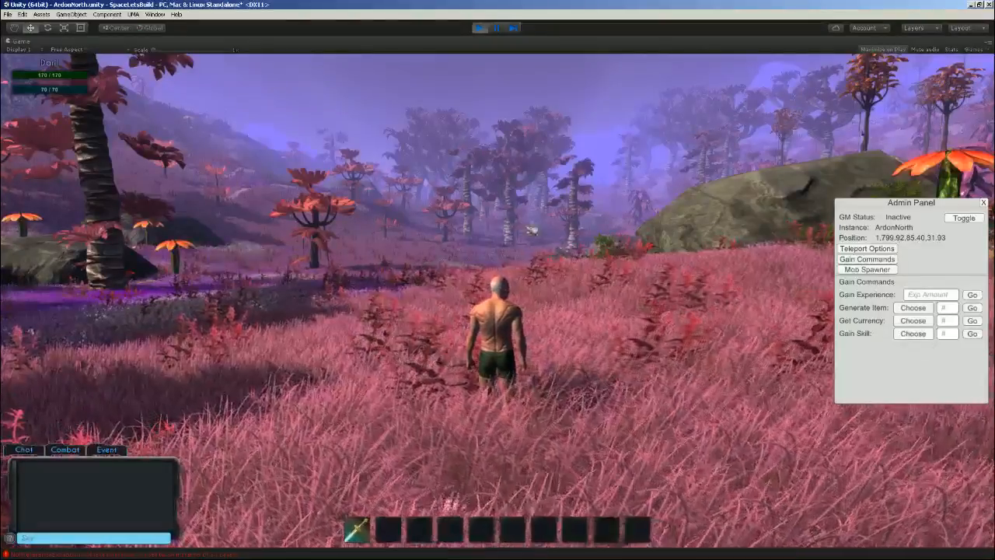
- Spawn a new mob at the character's position from the Reaper template with a roam radius of 5.4
left_click(887, 269)
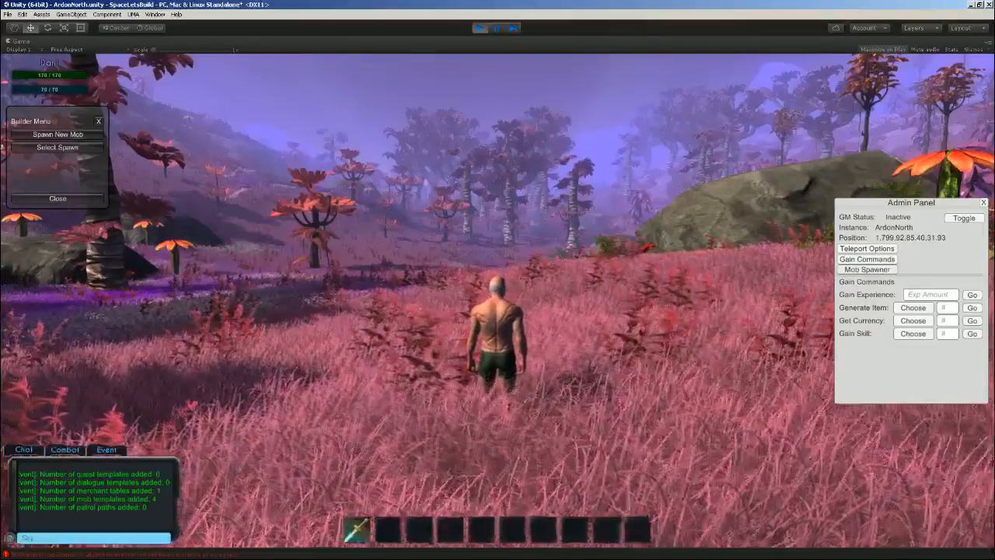
left_click(79, 134)
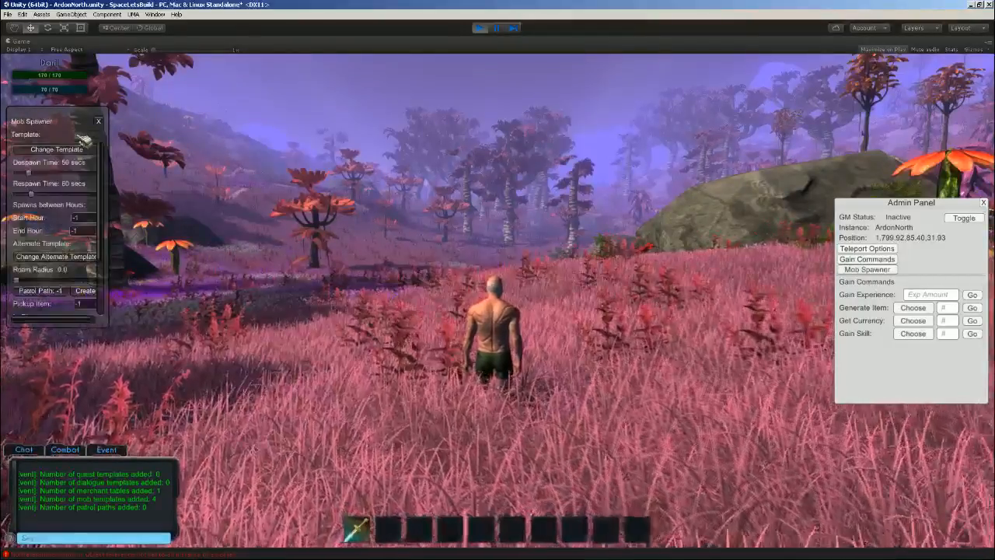
left_click(74, 149)
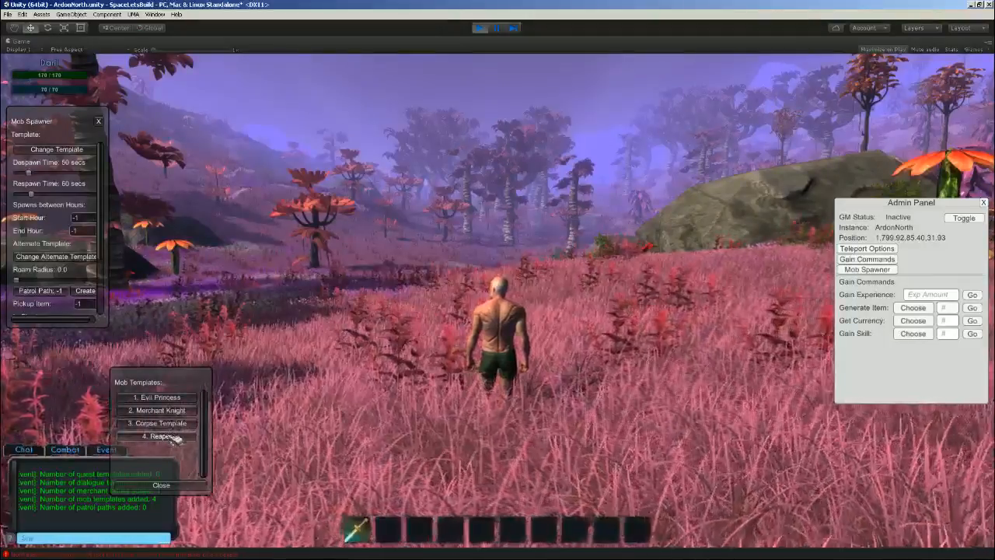
left_click(173, 437)
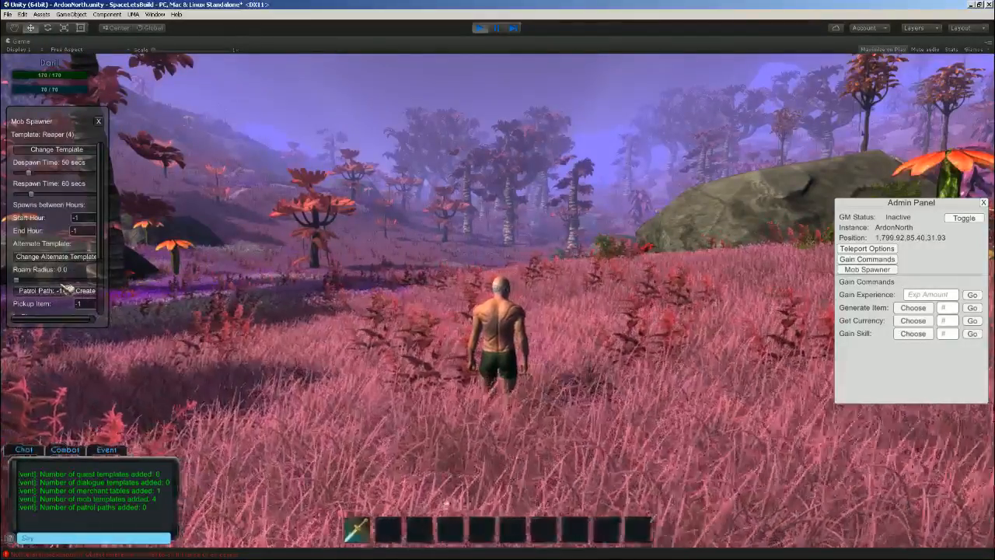
right_click_drag(568, 318, 414, 270)
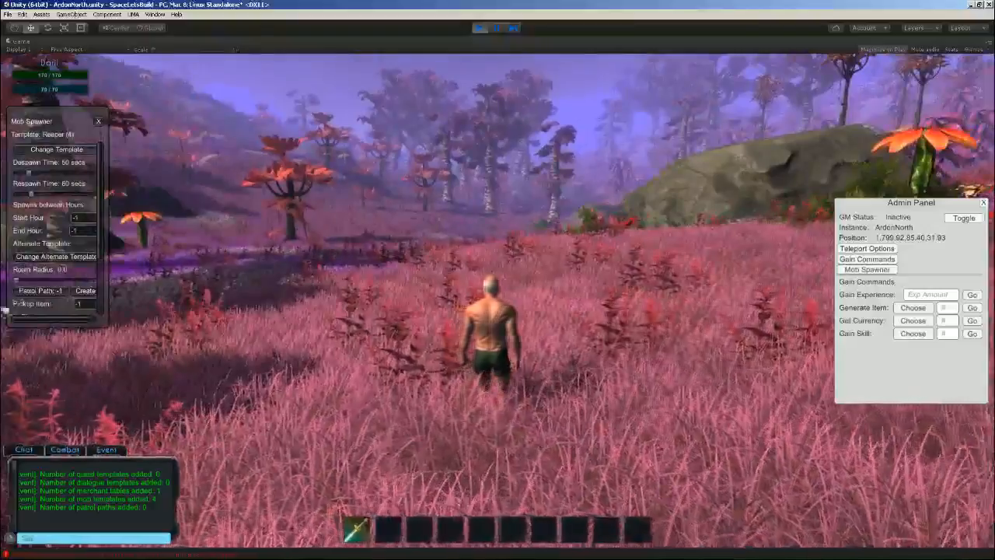
scroll(109, 239, "down", 5)
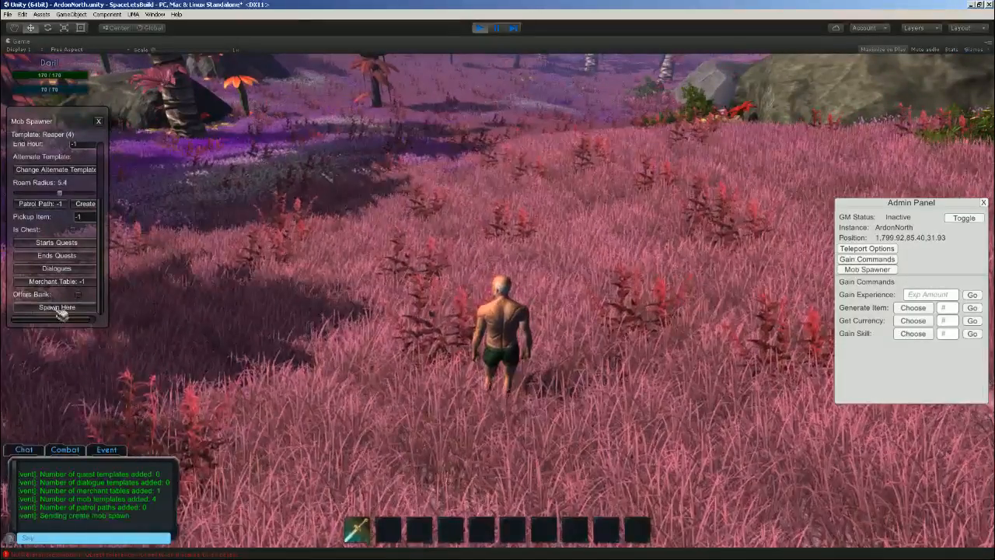
- Run the character clear of the spawned Reaper and look back to watch it in the meadow
right_click_drag(604, 258, 692, 258)
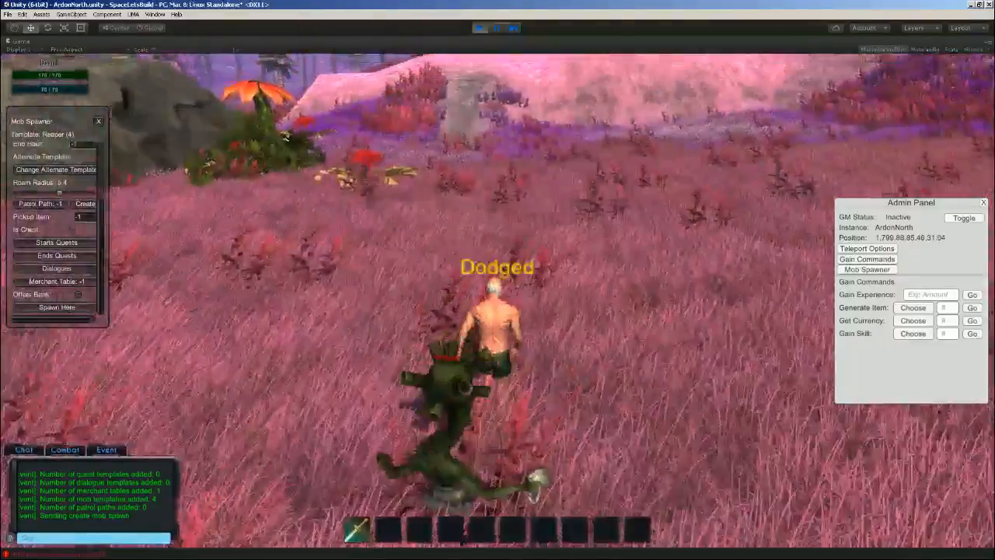
key("w")
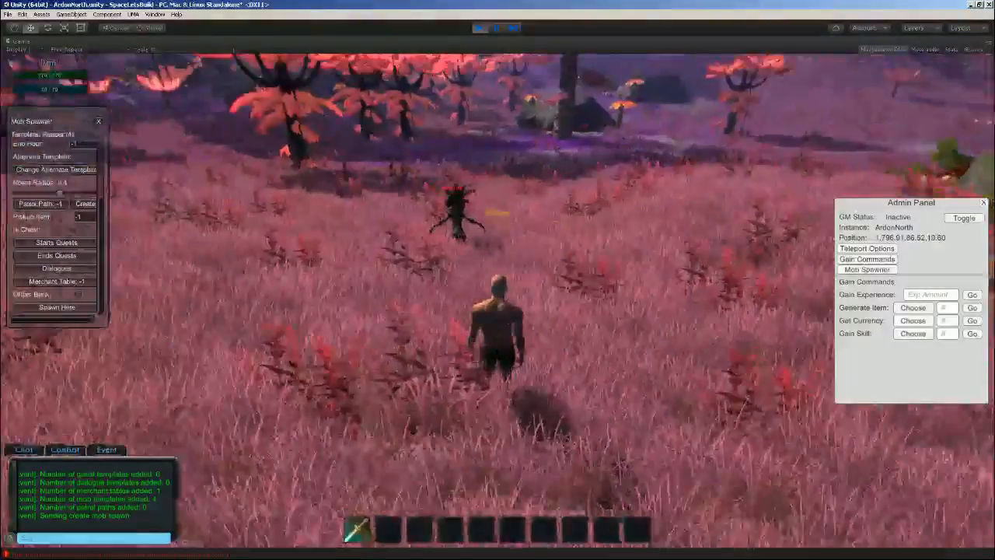
key("w")
key("w")
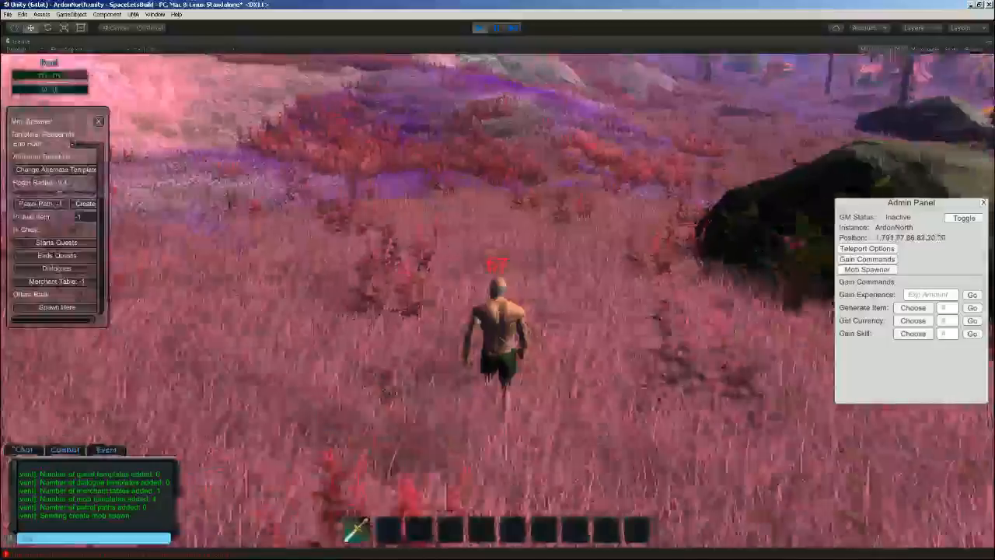
- Run the character away from the Reaper over the flowered hillside to the large orange plant, and look back toward the meadow
key("w")
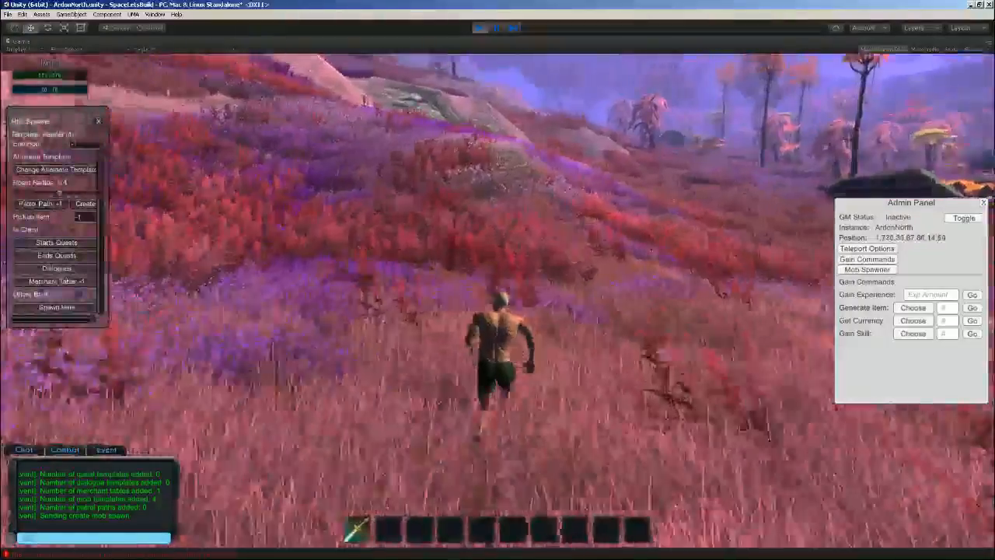
key("w")
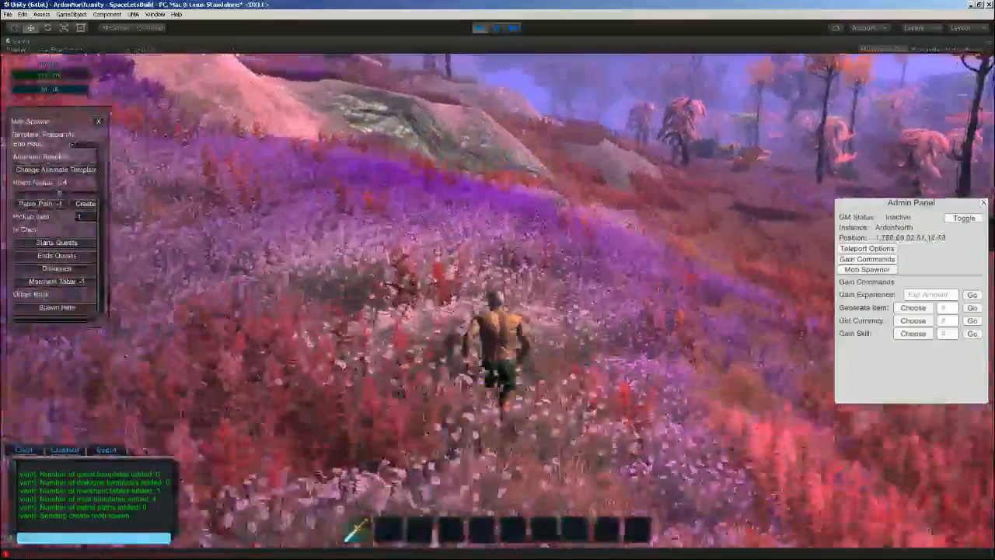
key("w")
key("w")
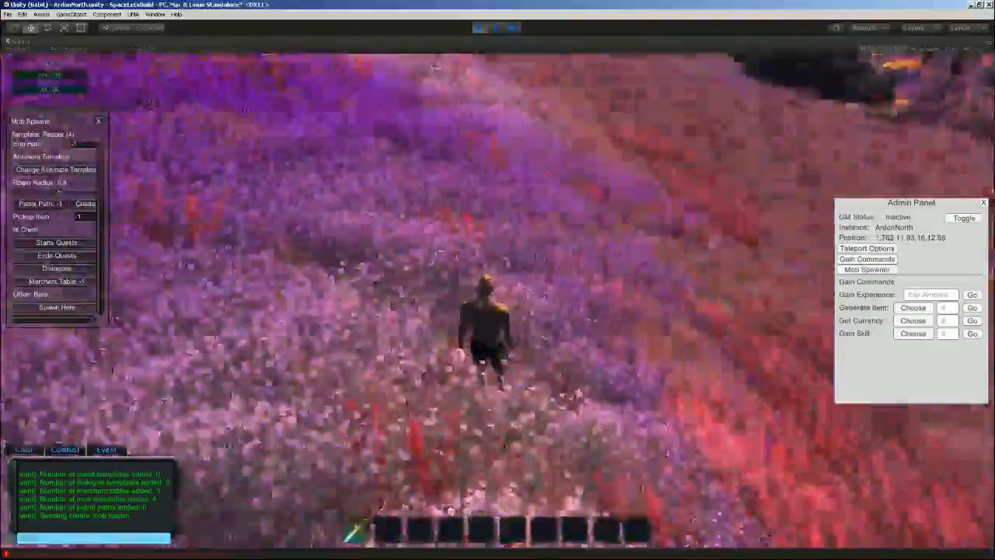
key("w")
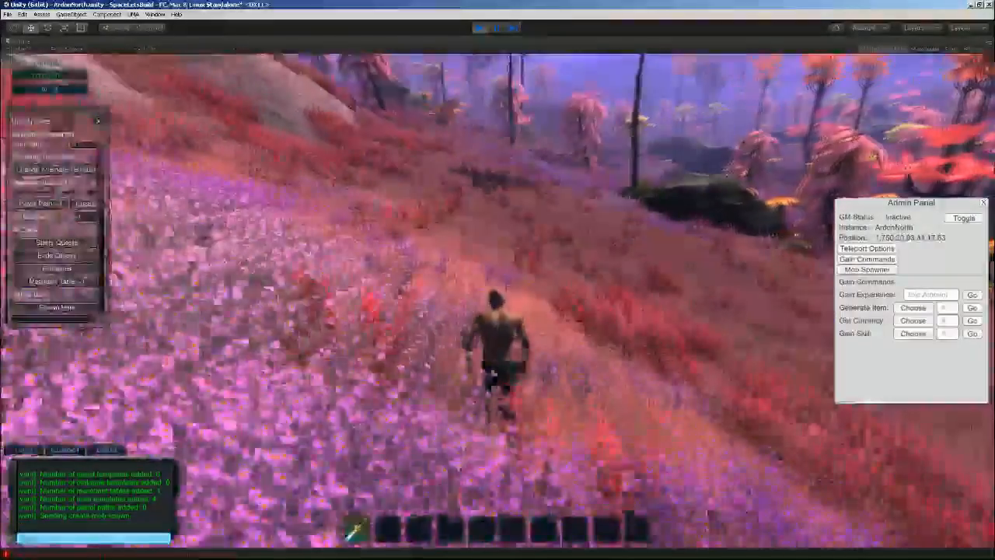
key("w")
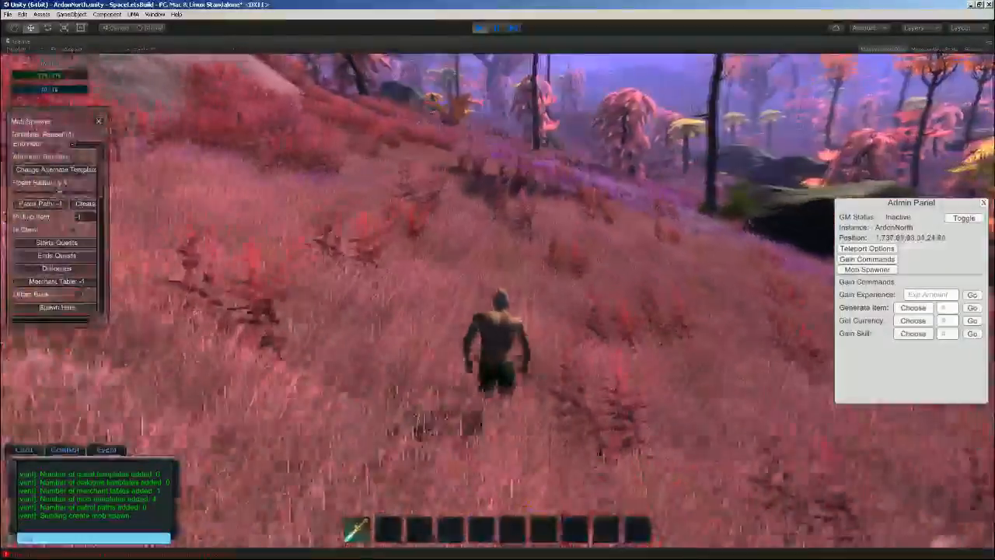
key("w")
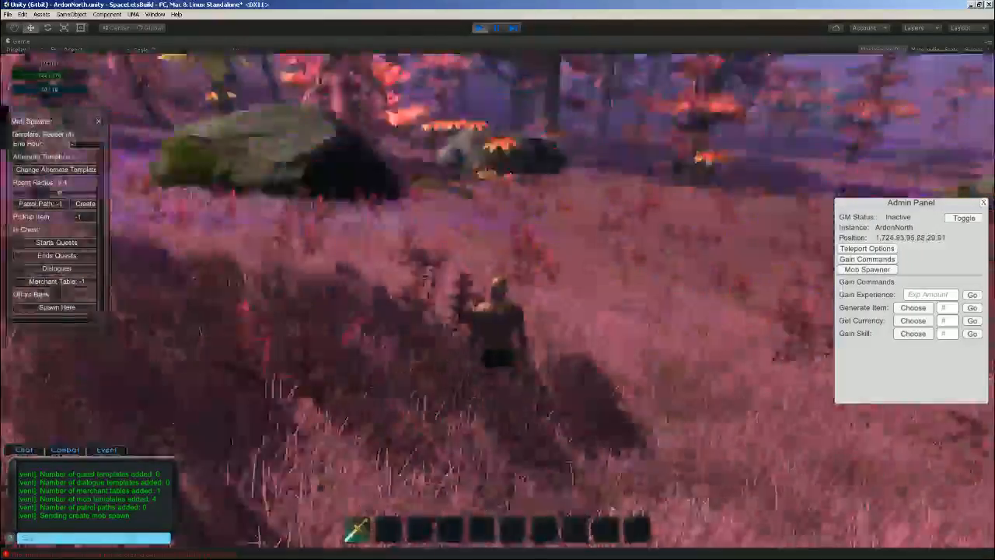
key("d")
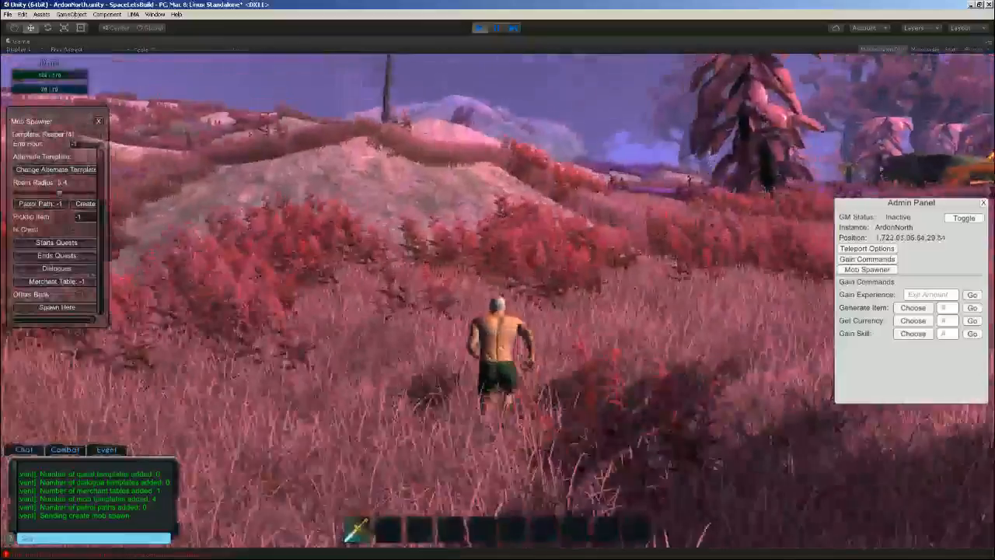
key("w")
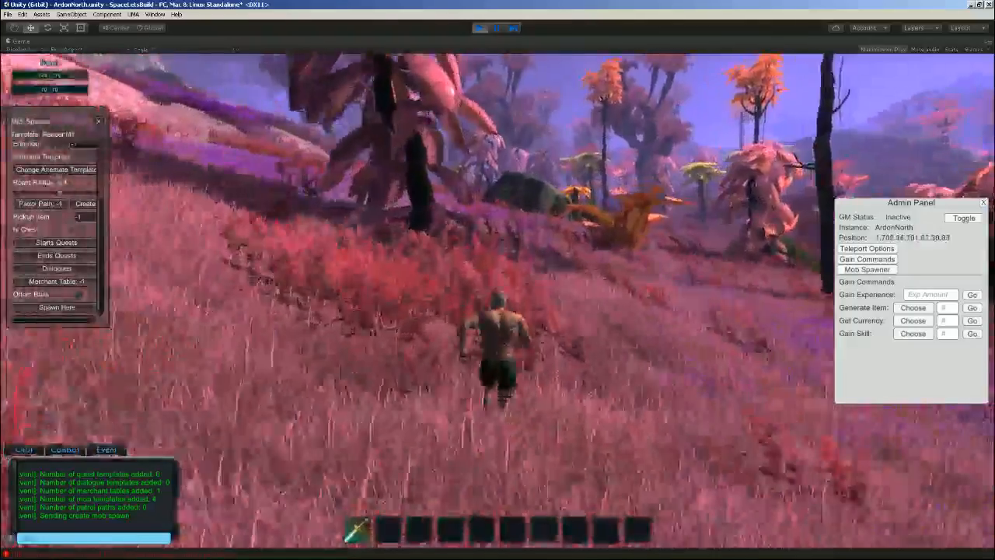
key("w")
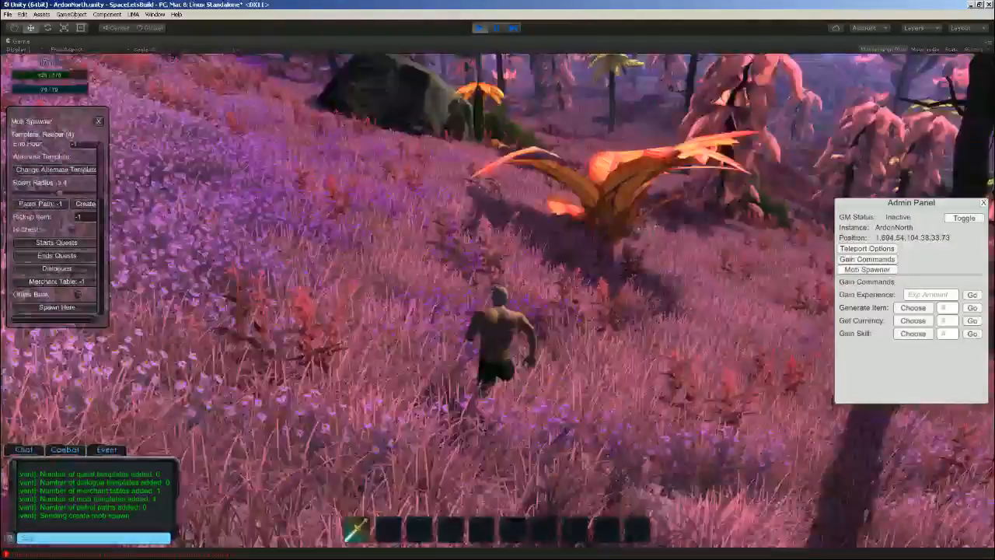
key("d")
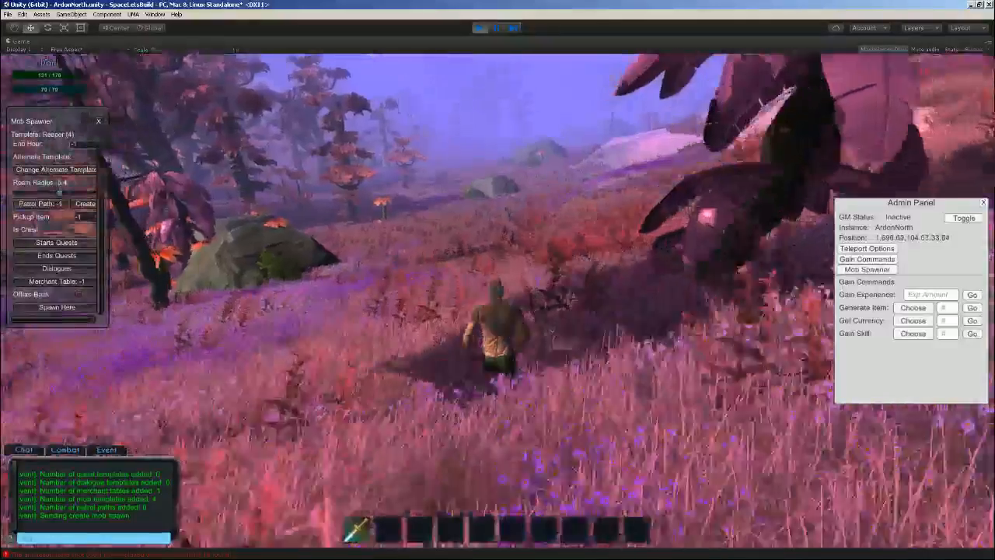
- Run the character across the red meadow and down the slope to the bush beside the large grey boulder
key("w")
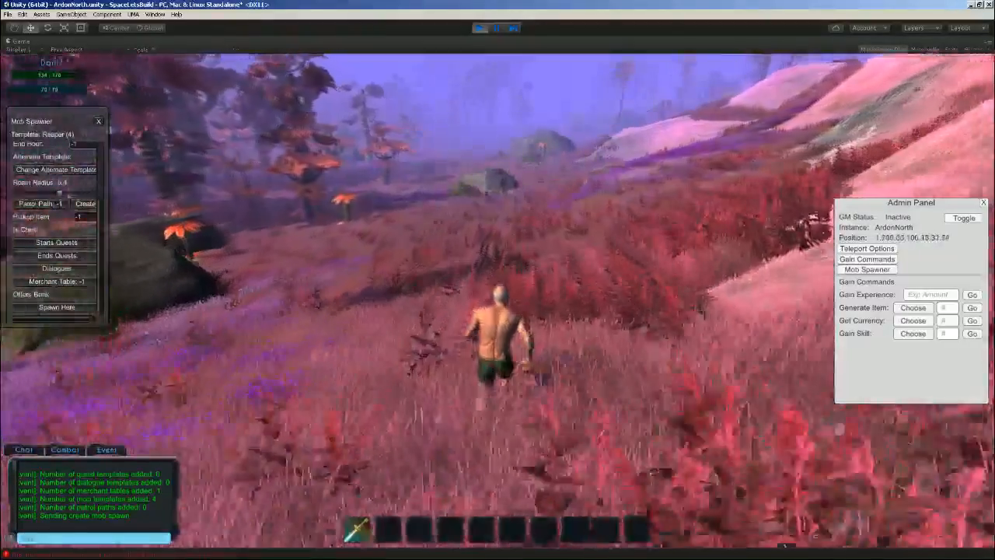
key("w")
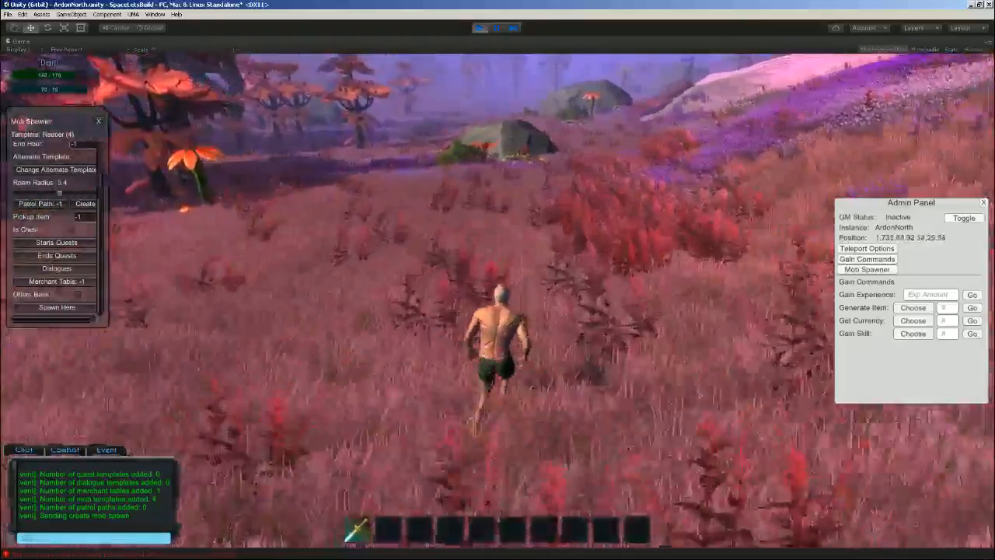
key("w")
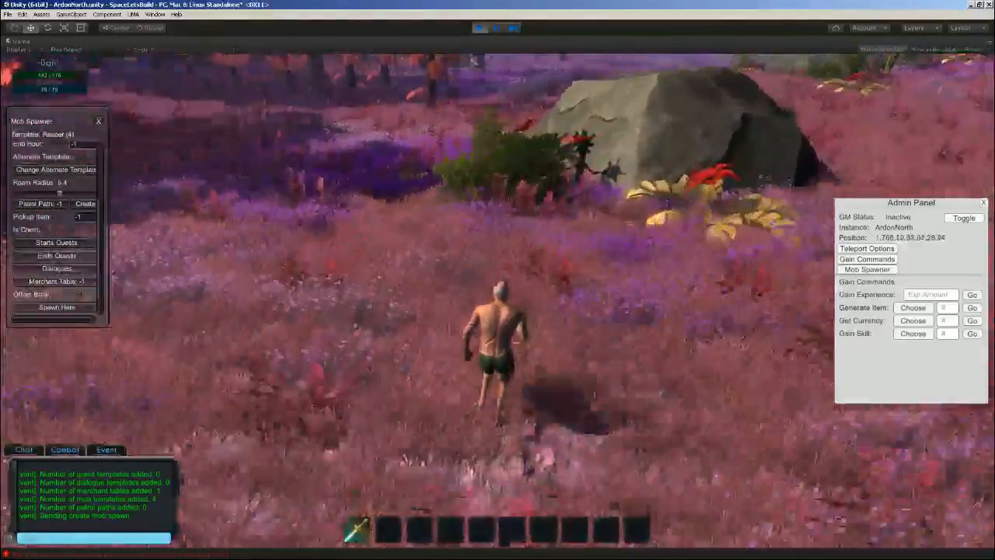
key("w")
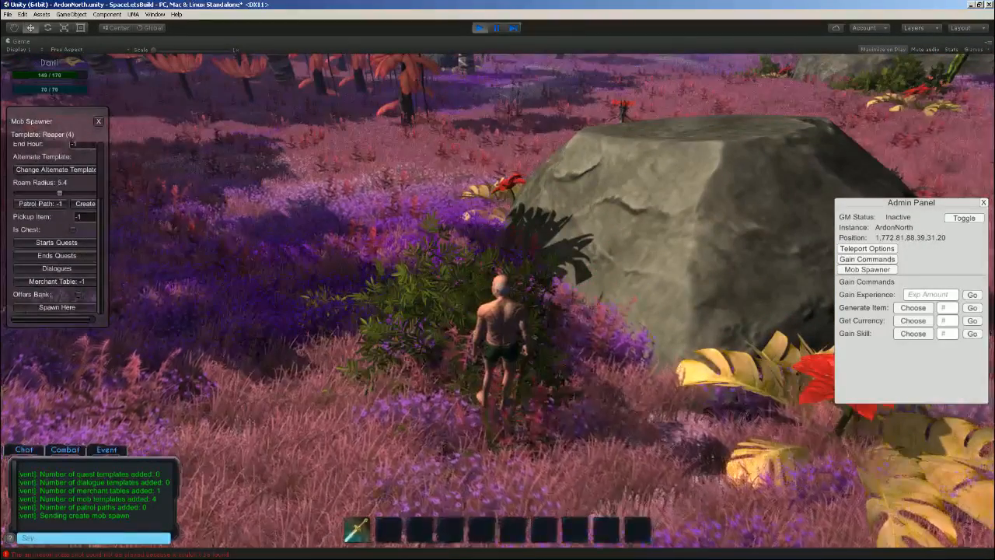
- Move the character around the bush by the grey boulder and look over the surrounding meadow from several angles
key("a")
key("w")
key("d")
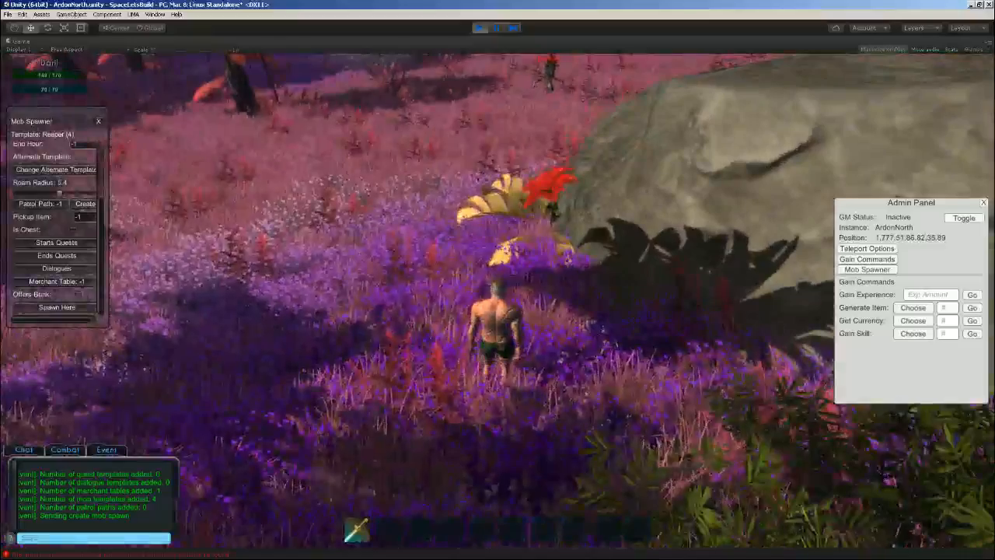
key("a")
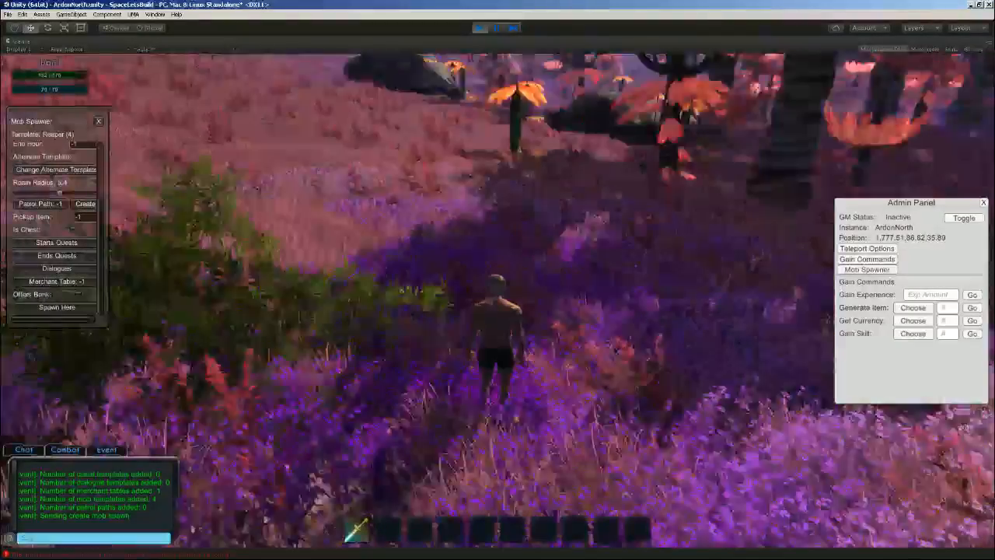
key("w")
key("d")
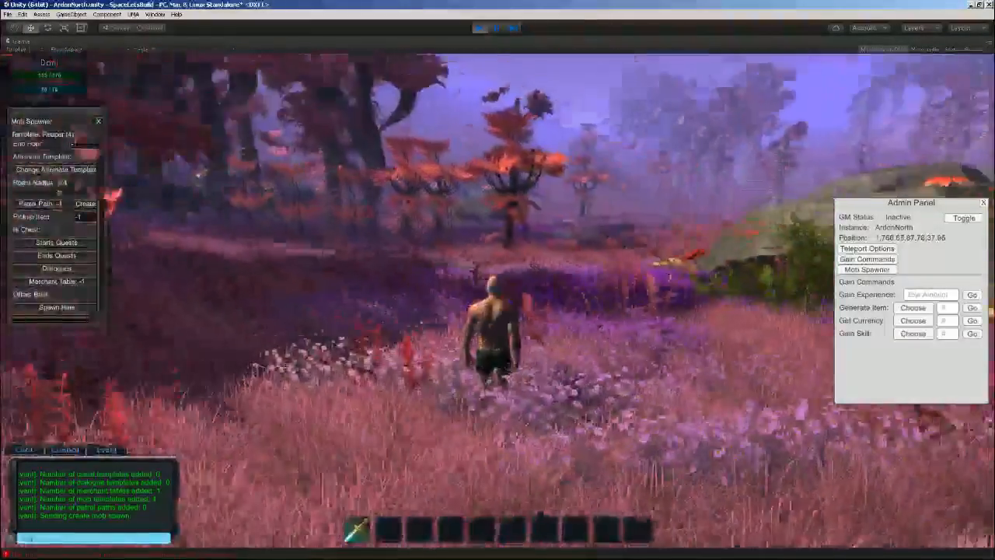
key("w")
key("d")
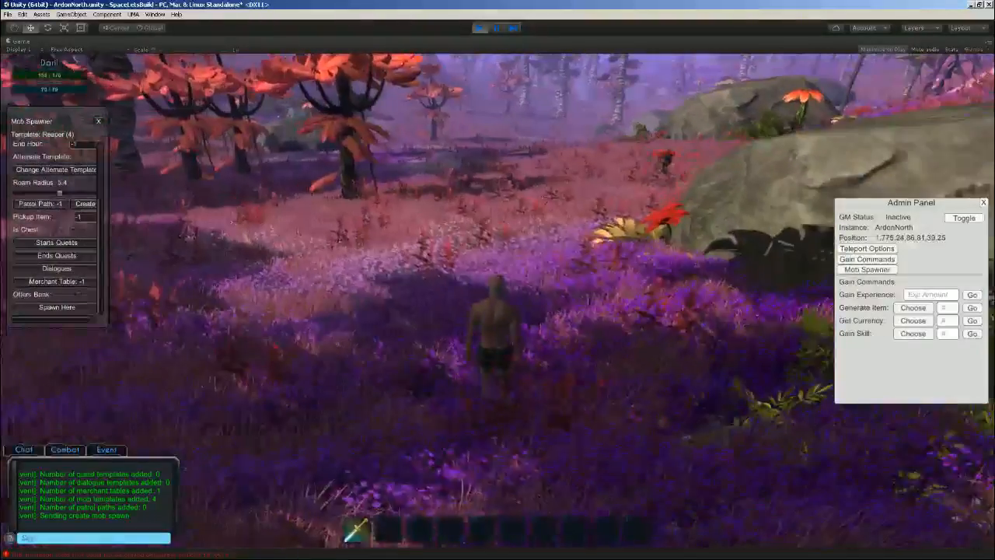
- Restore the full editor layout with the running Game view, and close the Admin Panel, Mob Spawner and Builder Menu windows
left_click(479, 29)
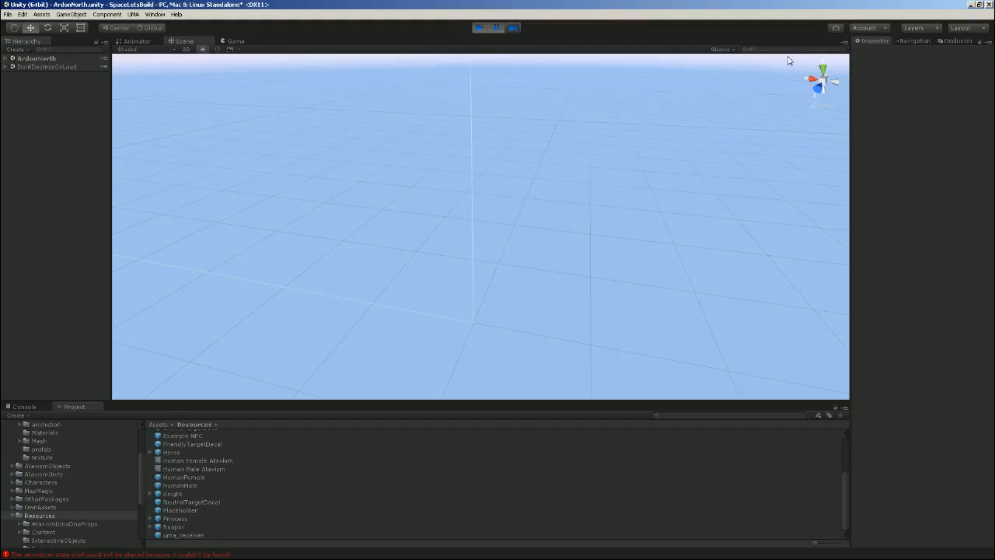
left_click(232, 42)
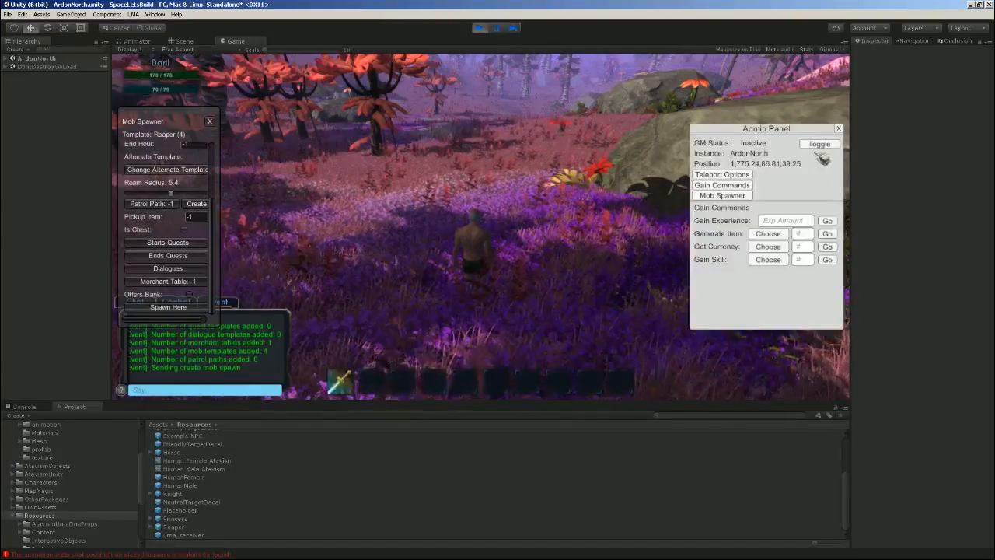
left_click(838, 129)
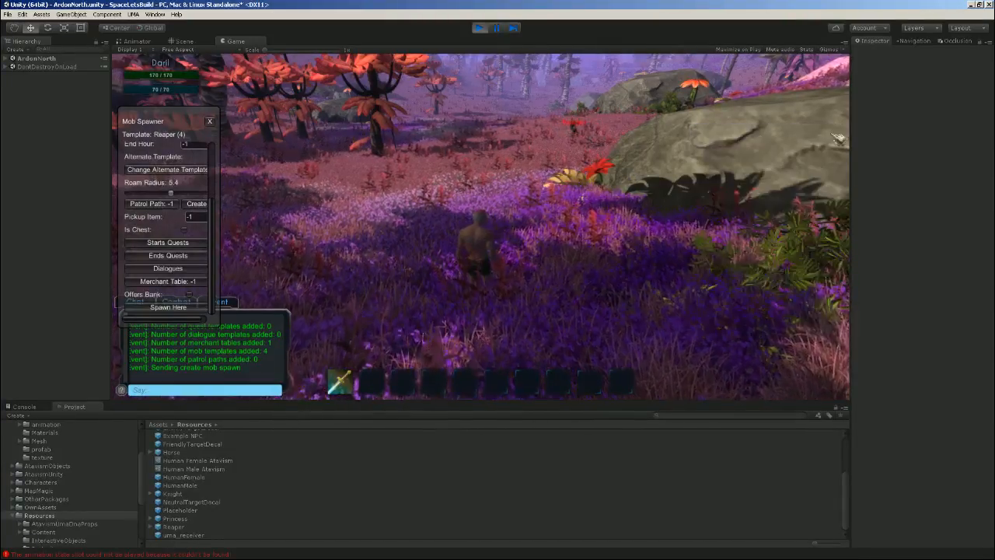
left_click(213, 122)
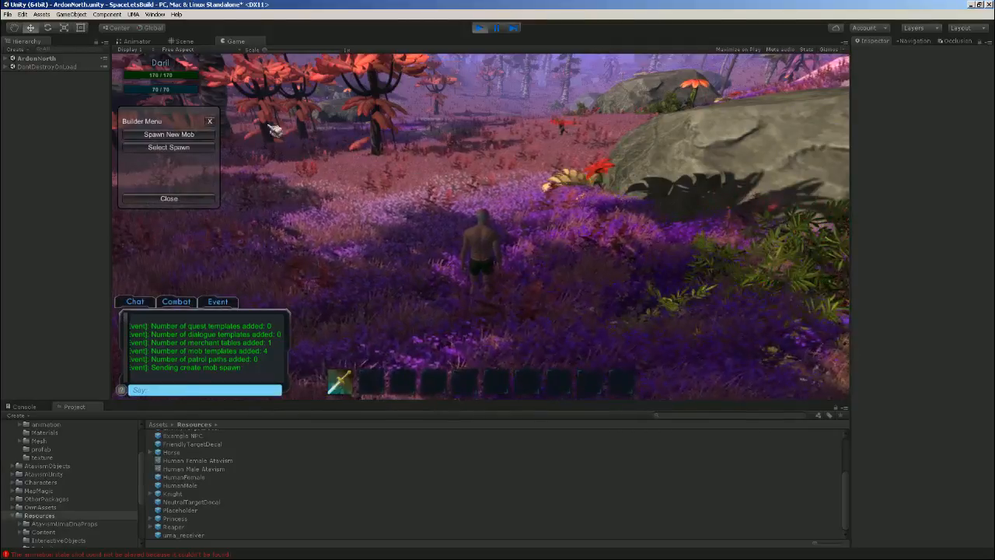
left_click(214, 123)
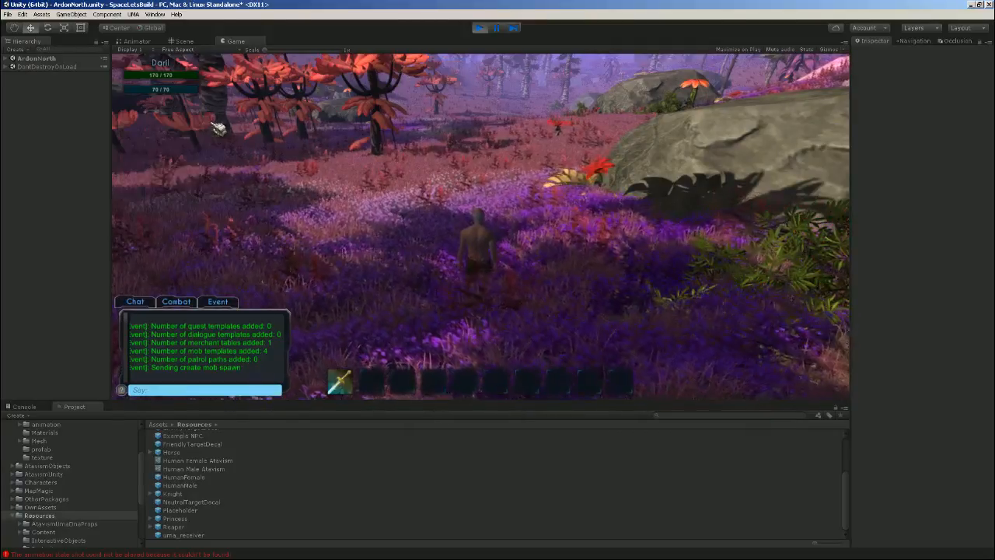
- Select the spawned Reaper in the ArdonNorth hierarchy and enable its Animator component
left_click(6, 59)
left_click(12, 116)
left_click(26, 117)
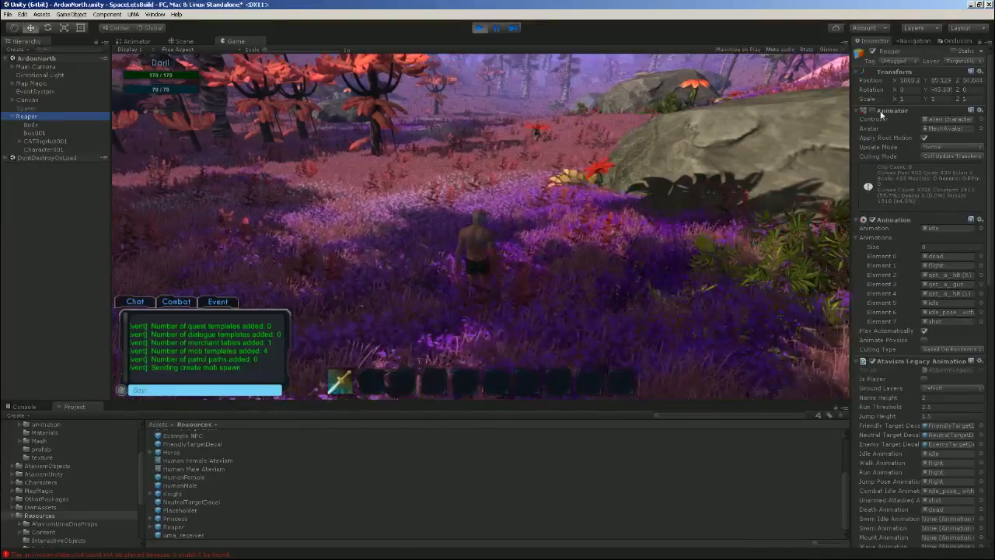
left_click(874, 111)
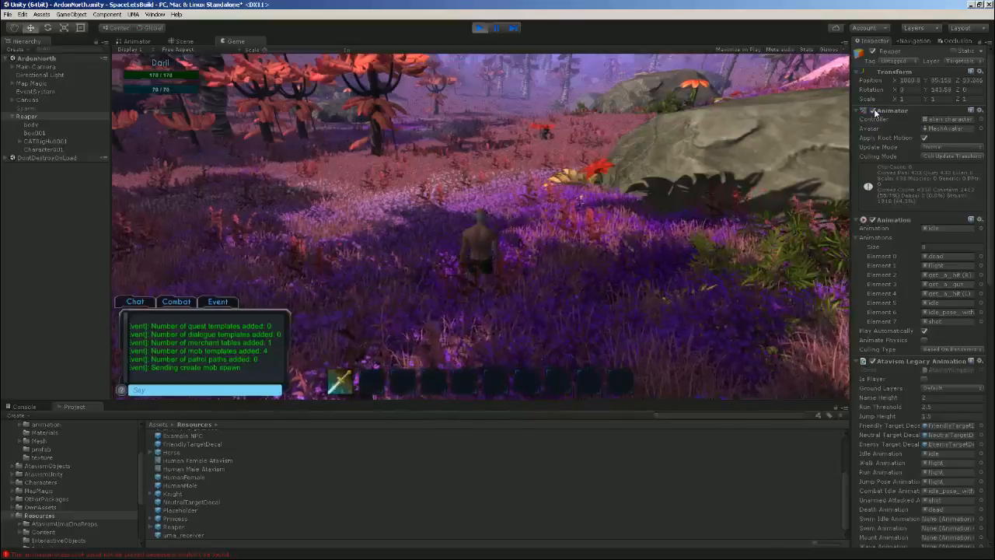
- Move the character past the boulder toward the Reaper and watch how the mob animates with its Animator enabled
right_click_drag(754, 142, 766, 175)
key("w")
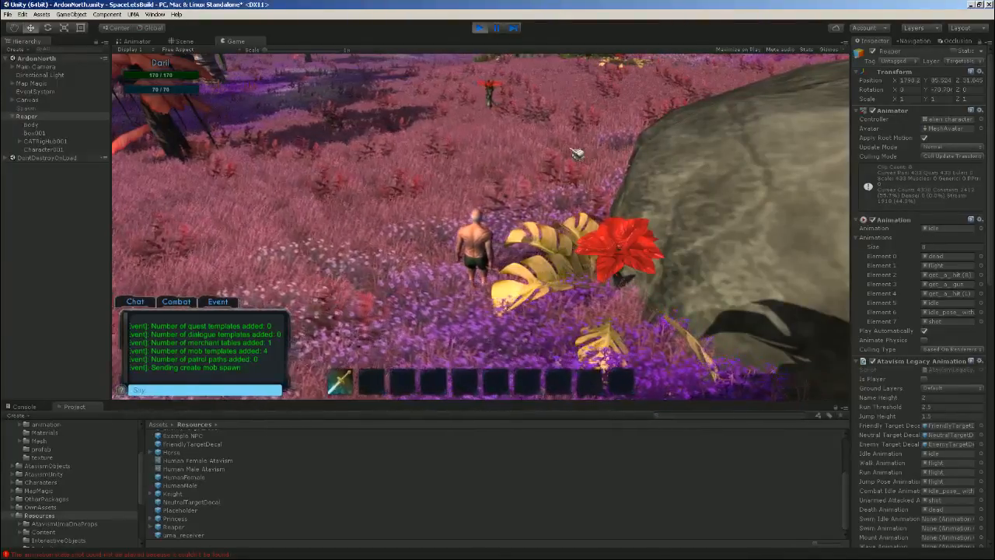
mouse_move(545, 149)
right_mouse_down()
mouse_move(601, 138)
mouse_move(573, 160)
mouse_move(766, 134)
mouse_move(738, 136)
mouse_move(785, 179)
mouse_move(787, 166)
mouse_move(863, 175)
right_mouse_up()
key("w")
key("w")
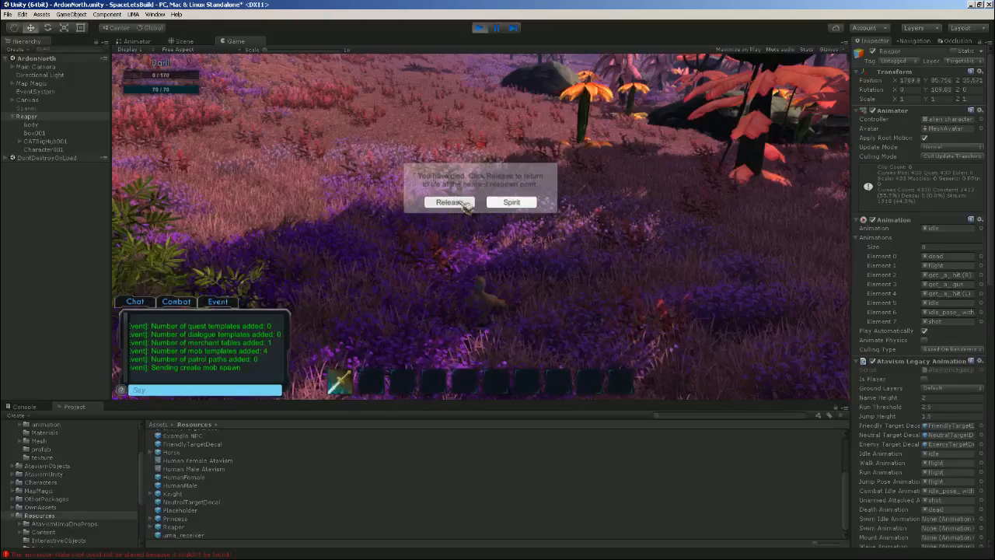
- Release the dead character to the respawn point and run it through the shaded forest toward the orange flowers
left_click(450, 202)
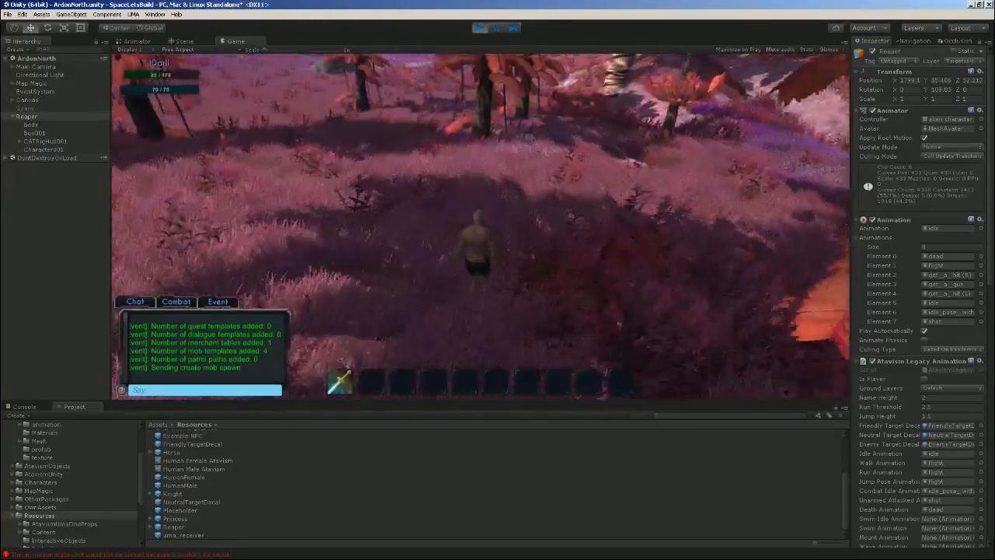
key("w")
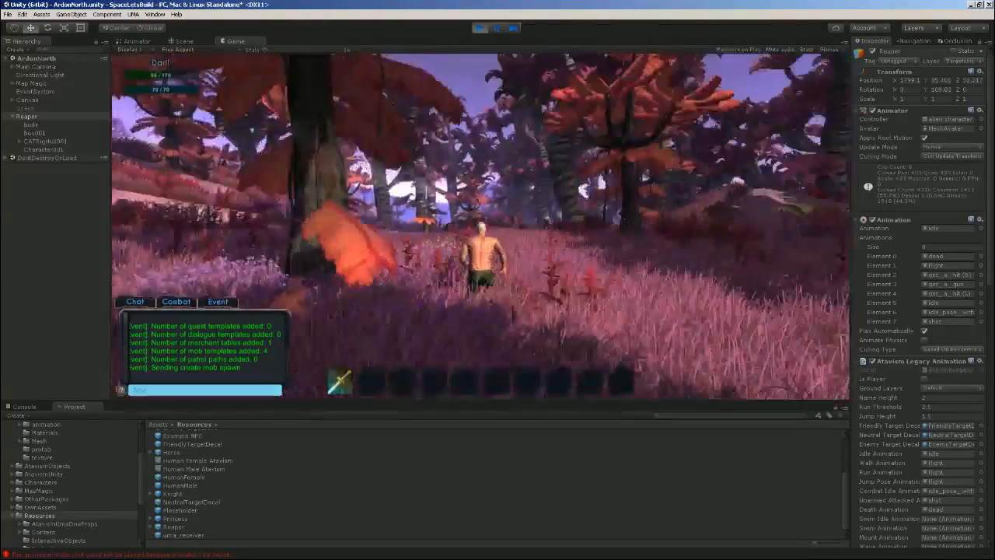
key("w")
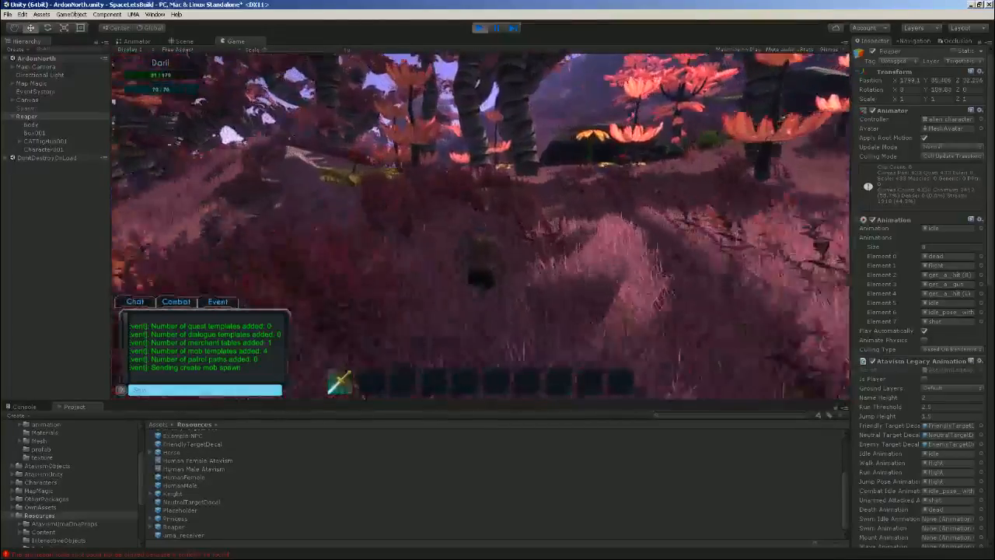
key("w")
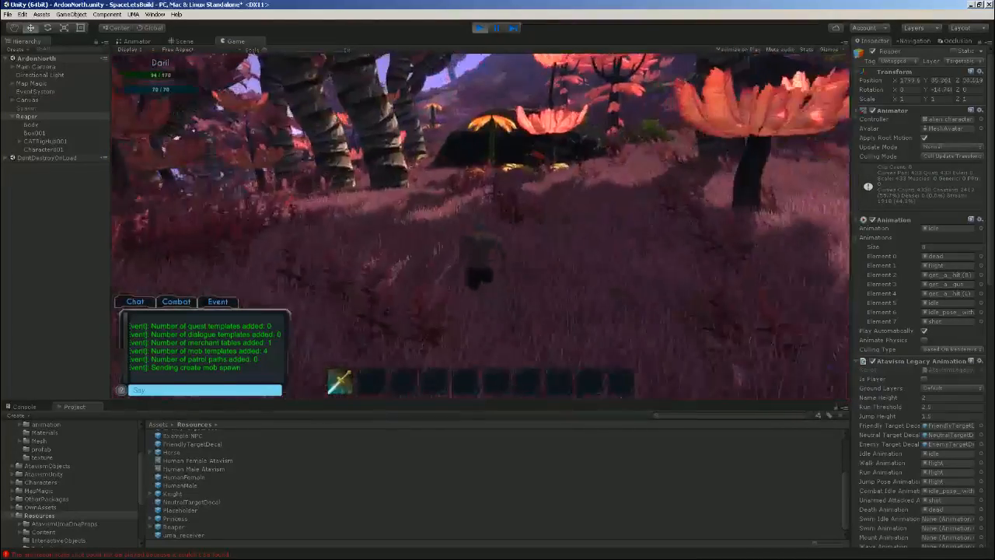
key("w")
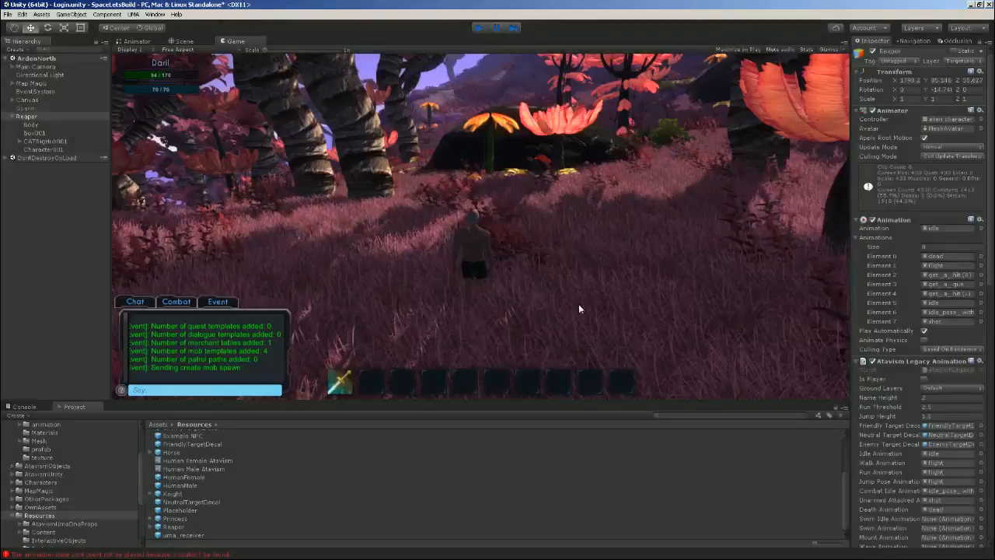
- Stop play mode, activate the Reaper object in the Login scene and expand its child objects with the Scene view shown
key("ctrl+p")
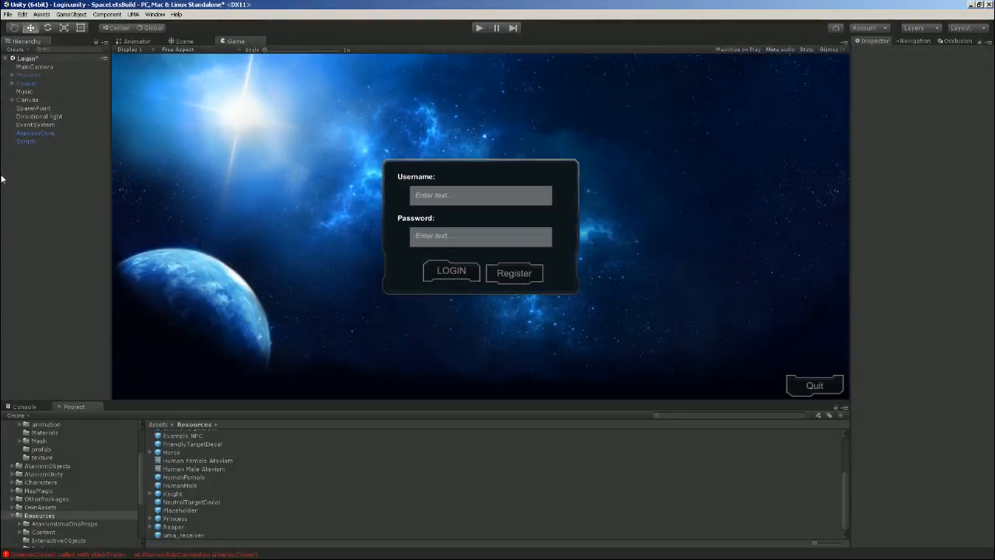
left_click(30, 84)
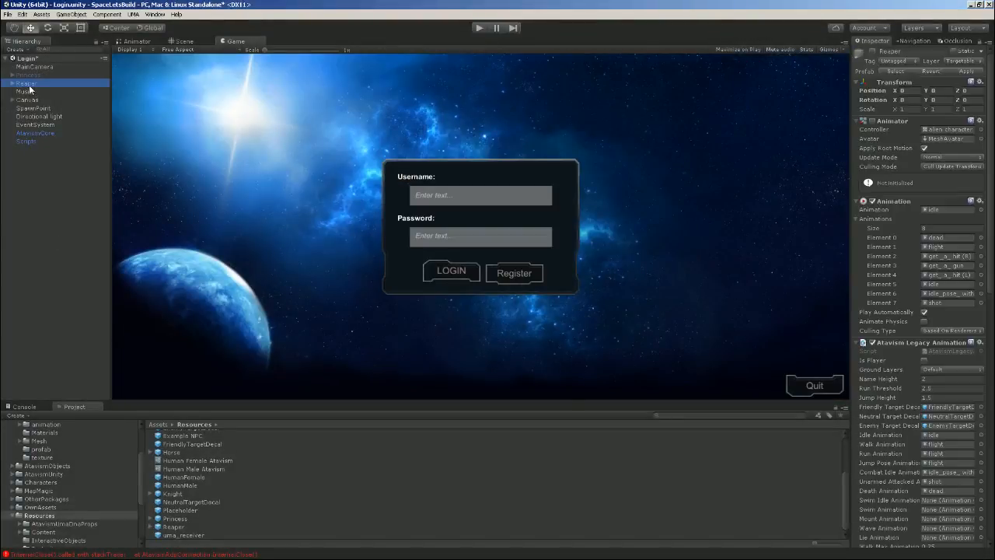
left_click(176, 49)
left_click(184, 41)
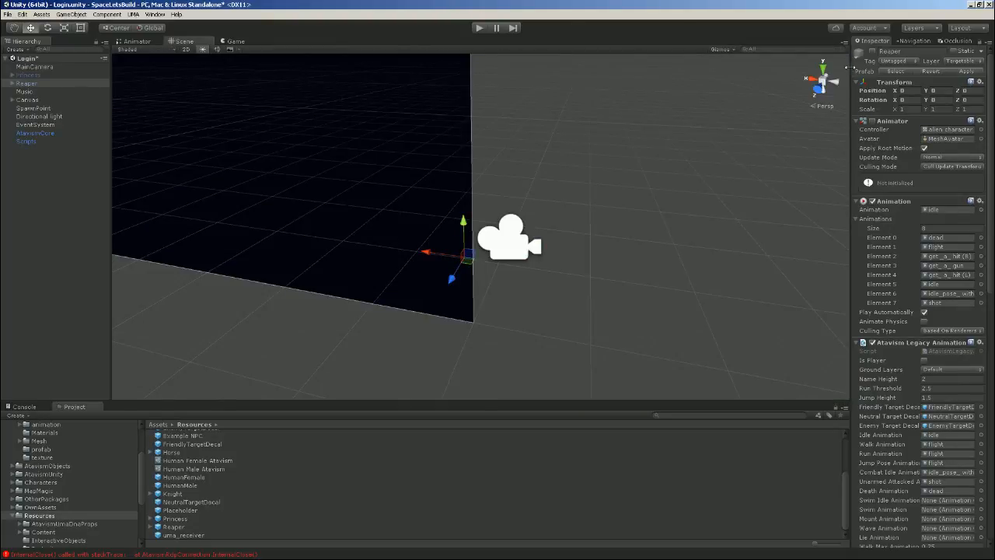
left_click(873, 51)
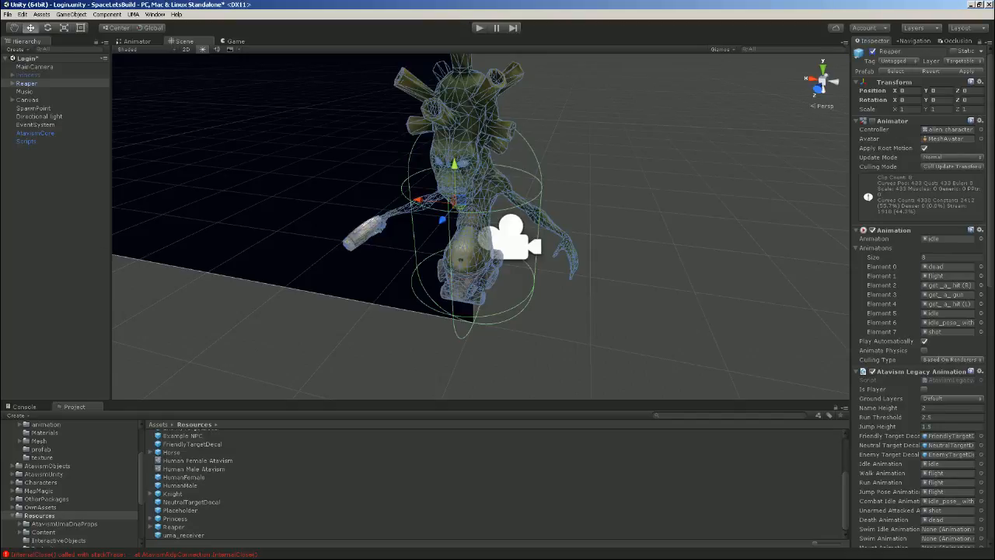
left_click(12, 83)
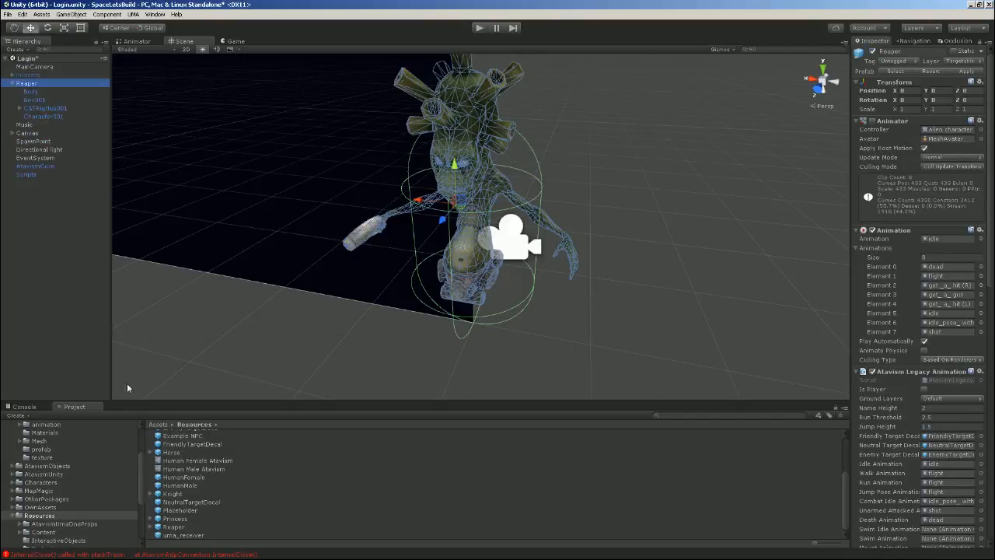
- Look through the prefab and Materials folders of the alien character asset, ending in its animation folder
scroll(59, 506, "up", 3)
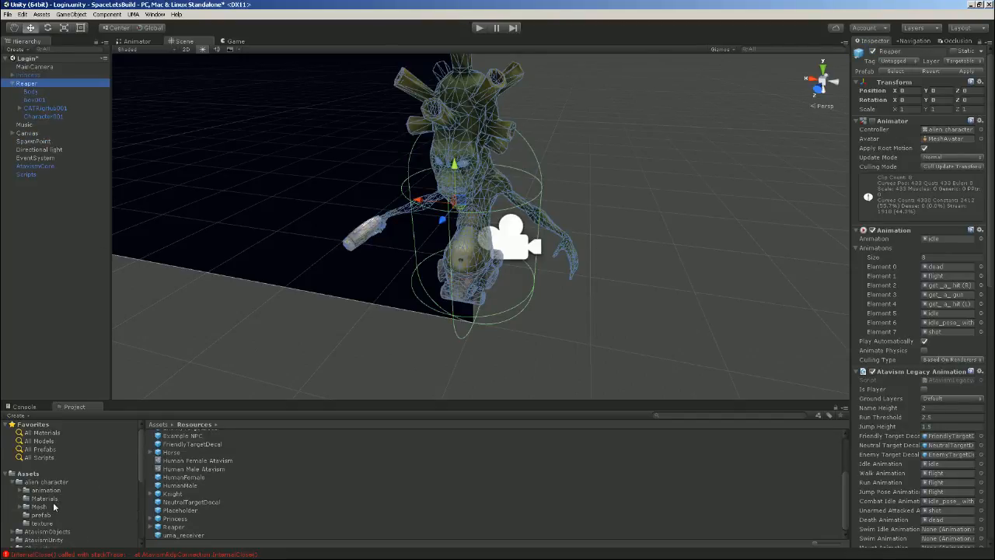
left_click(37, 514)
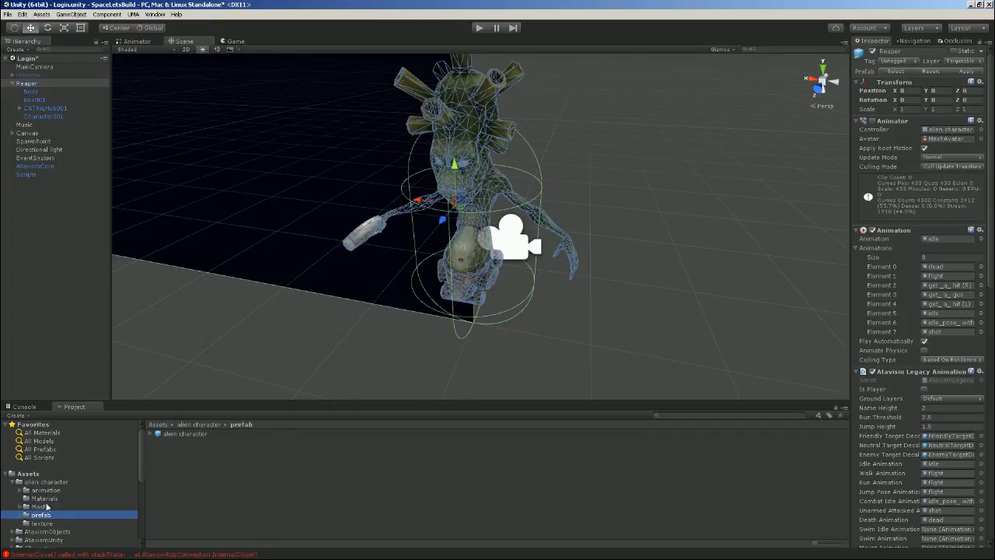
left_click(43, 490)
left_click(44, 499)
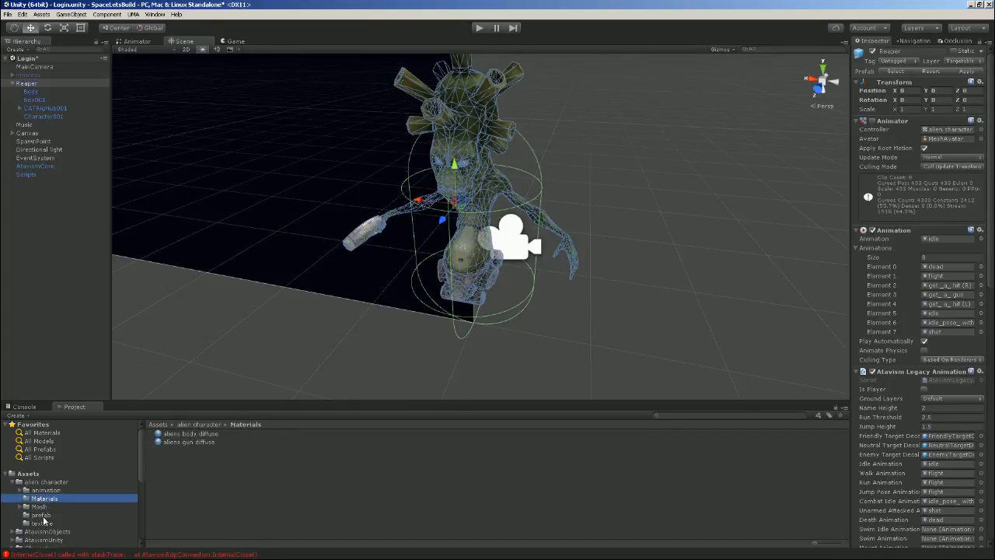
left_click(41, 491)
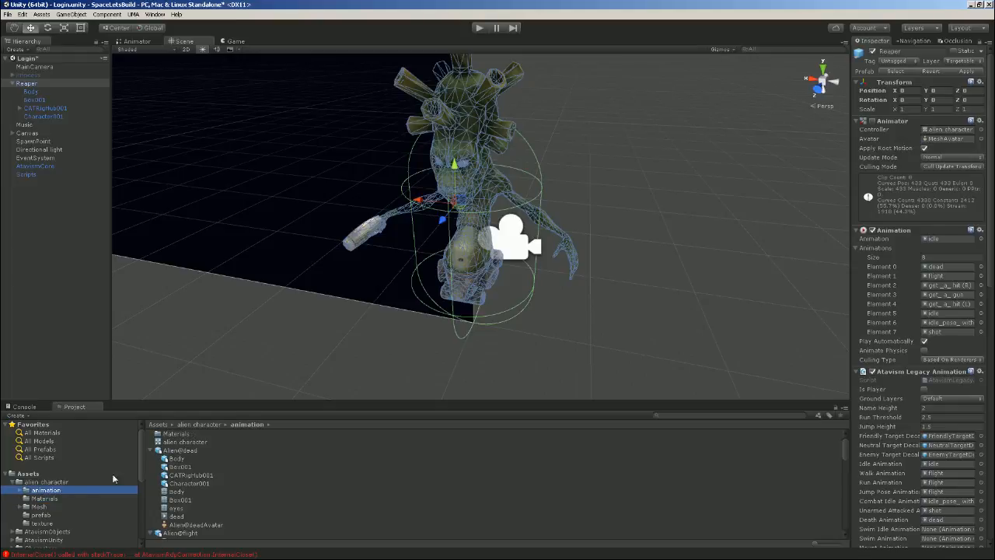
- Collapse the expanded Alien animation models in the animation folder, from Alien@dead through Alien@idle_pose_with_a_gun
left_click(151, 451)
left_click(152, 458)
left_click(151, 467)
left_click(151, 475)
left_click(151, 483)
left_click(151, 492)
left_click(151, 499)
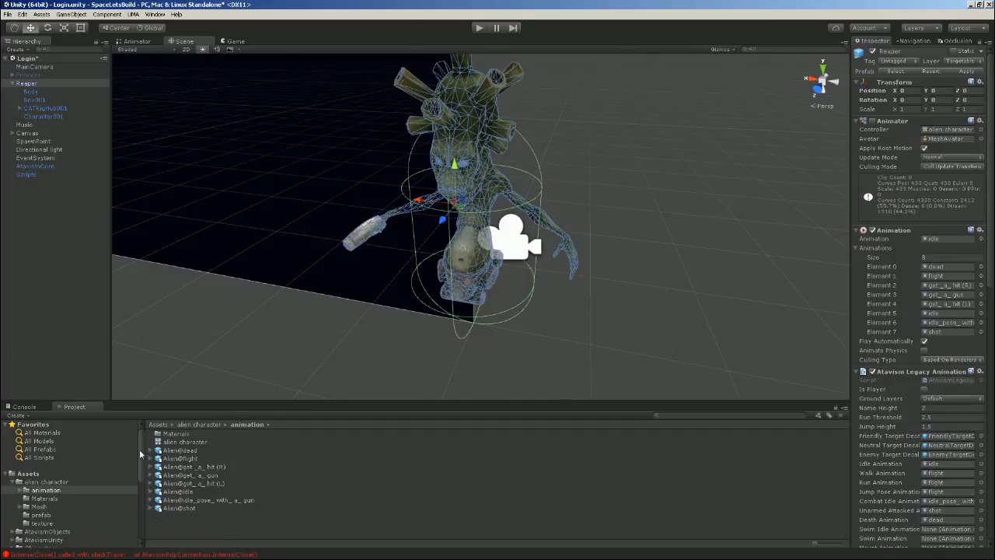
- Open the alien character's Mesh folder and show the import settings of the Mesh model
left_click(48, 483)
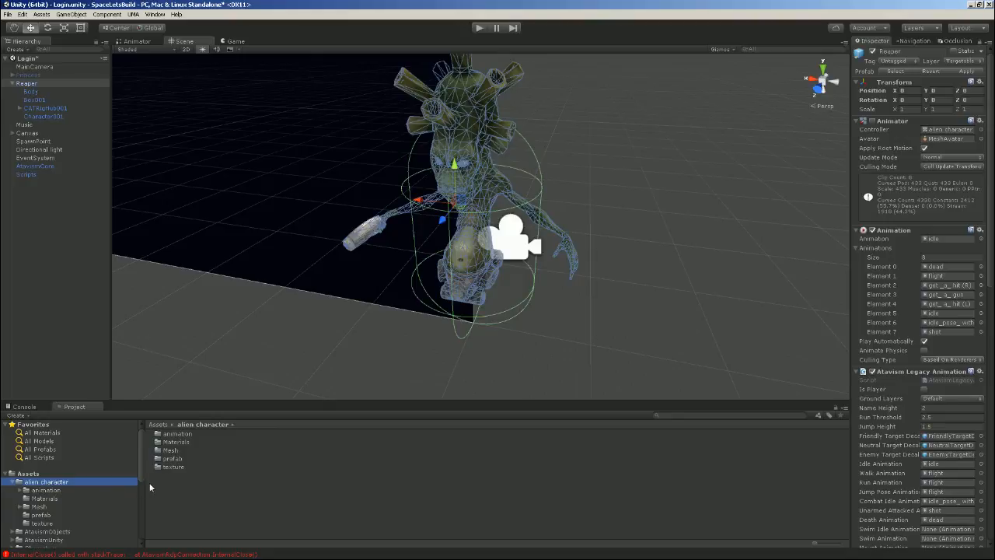
double_click(169, 452)
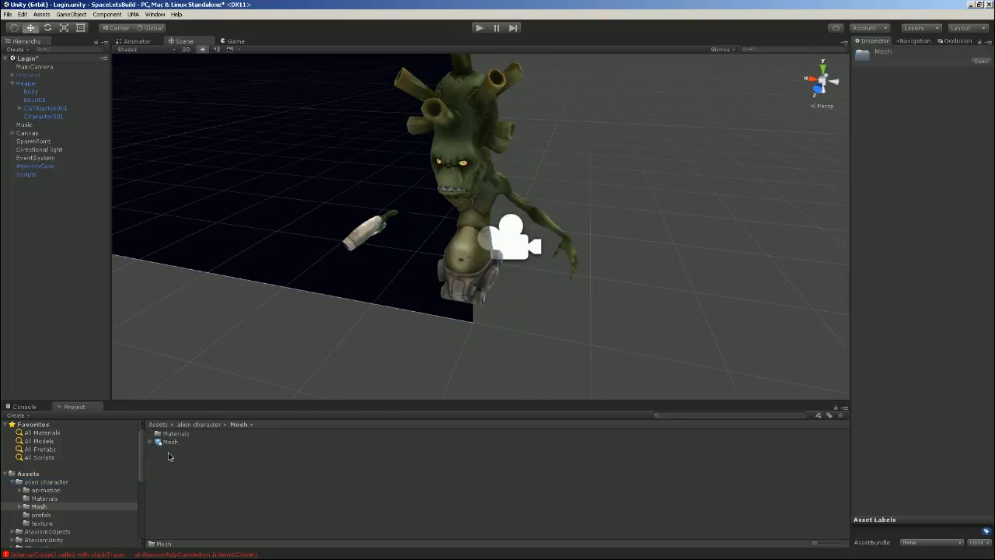
left_click(169, 442)
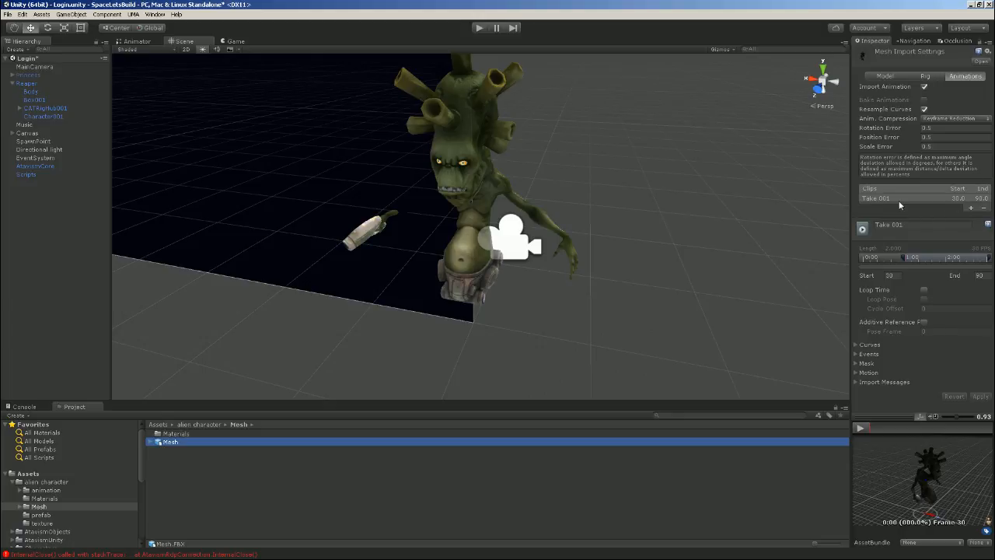
- Play the Take 001 clip of the Mesh model in the animation preview
left_click(865, 428)
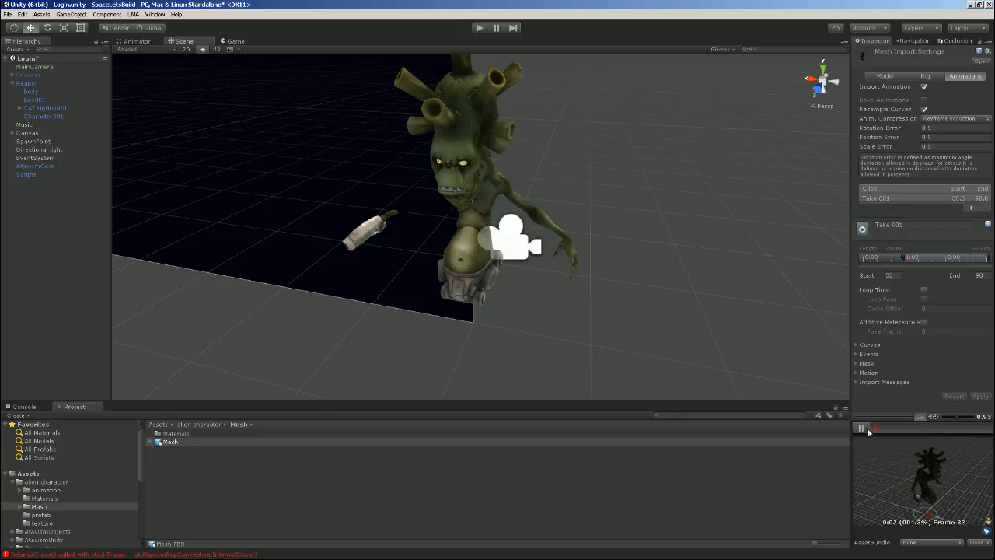
left_click_drag(938, 434, 851, 426)
- Set the rig animation type of Alien@dead in the animation folder to Legacy, apply it and preview the dead clip
left_click(48, 490)
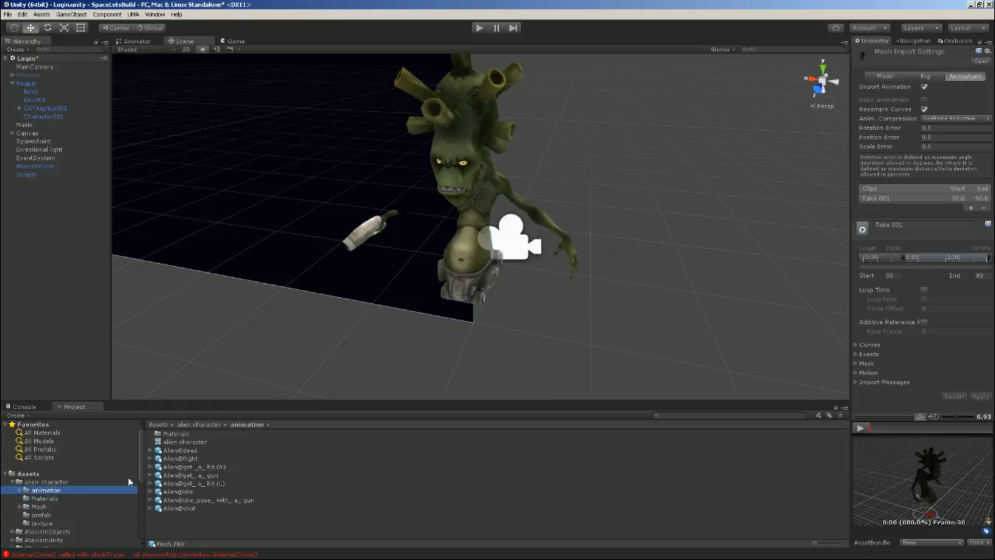
left_click(179, 450)
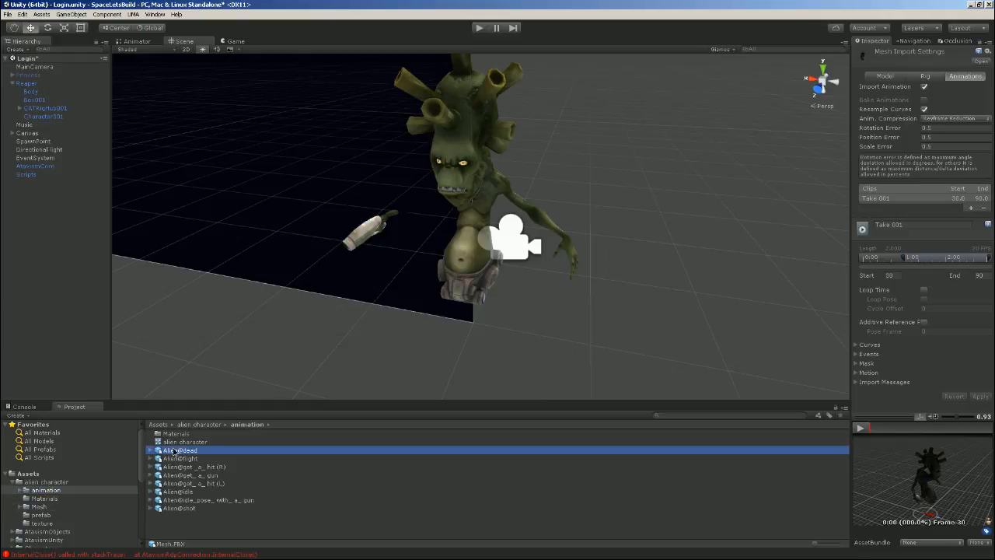
left_click(919, 80)
left_click(985, 88)
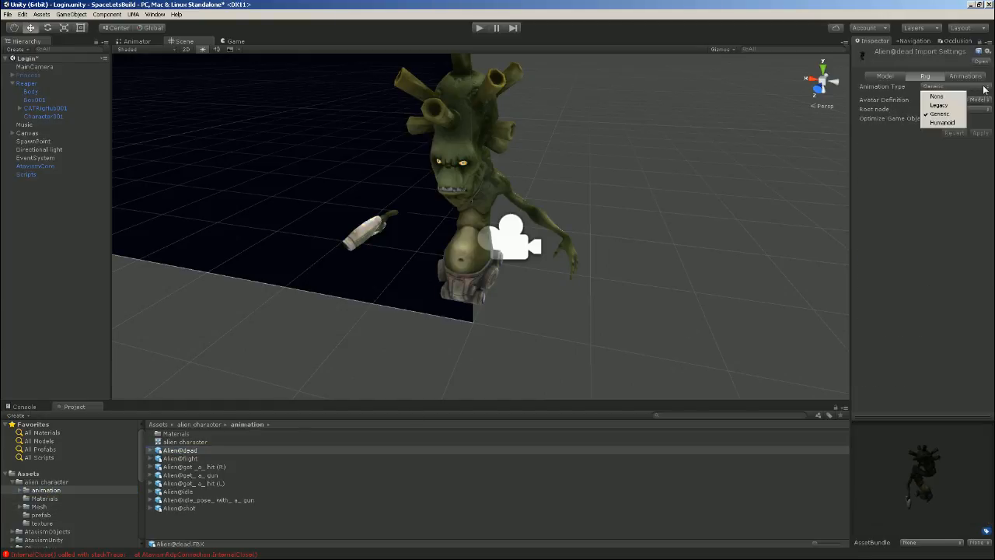
left_click(952, 113)
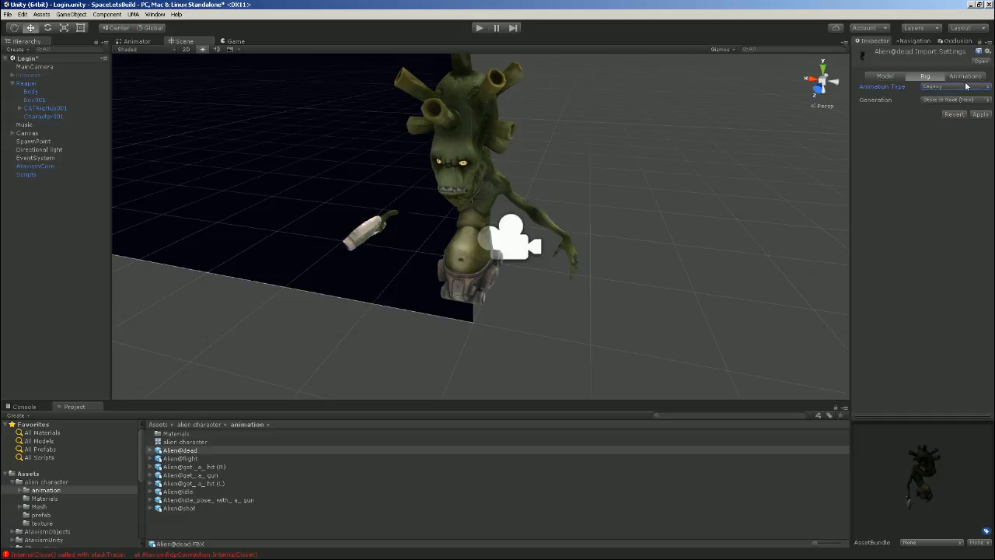
left_click(965, 78)
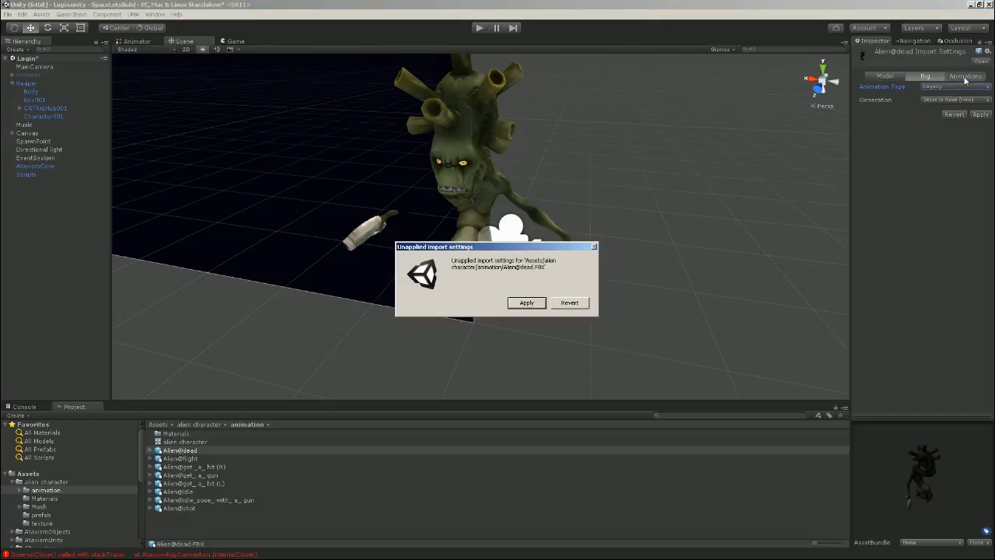
left_click(528, 302)
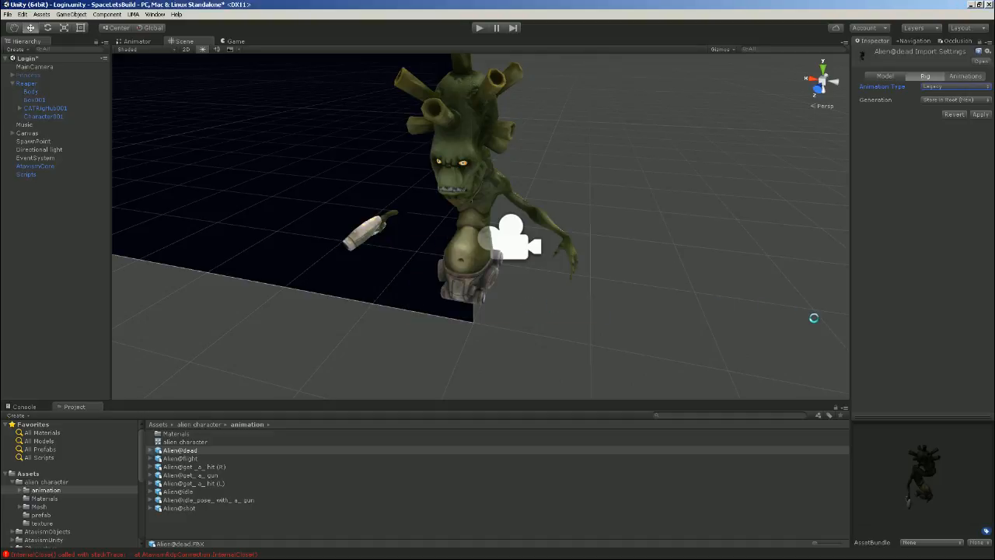
left_click(862, 428)
left_click(862, 429)
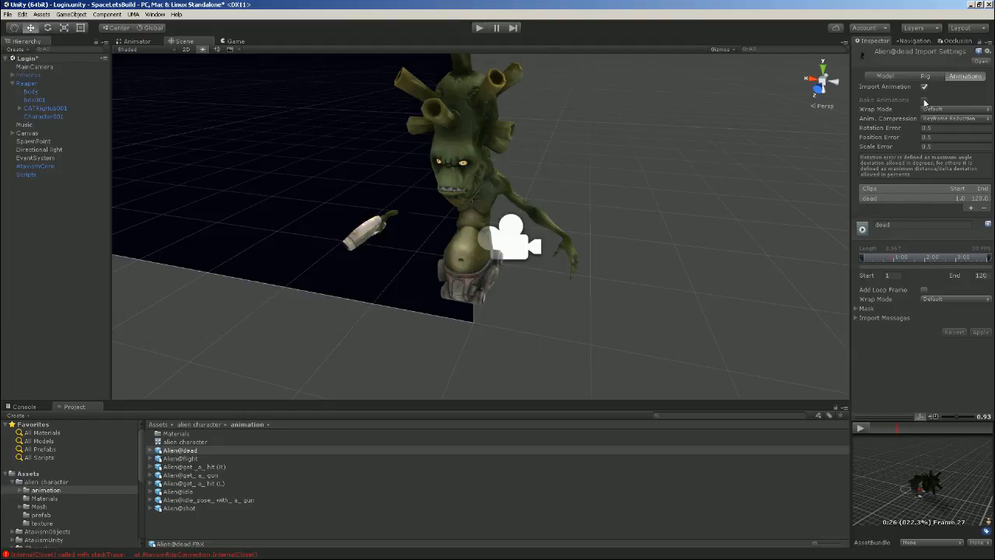
- Set the rig animation type of Alien@flight and Alien@get_a_hit (R) to Legacy, applying the change to each model
left_click(189, 460)
left_click(926, 77)
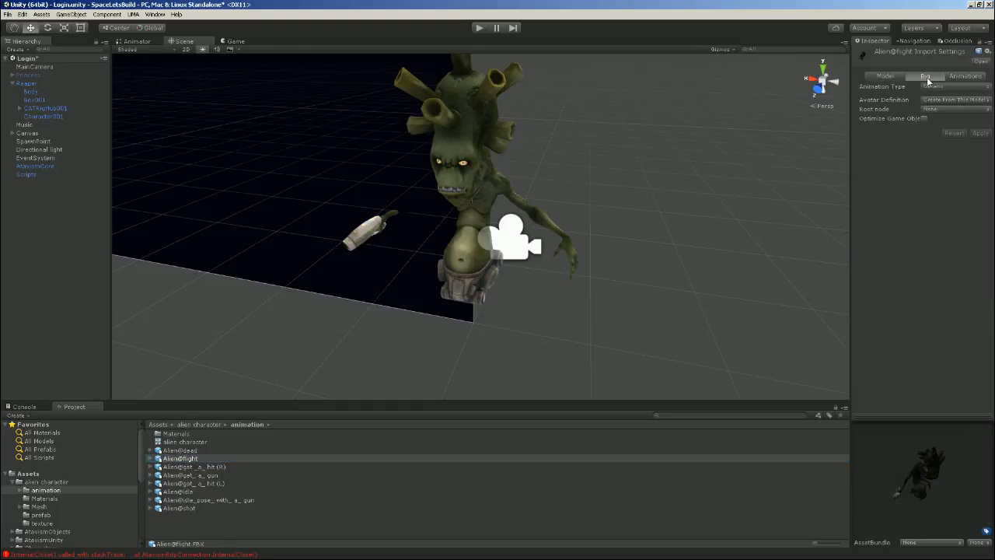
left_click(957, 87)
left_click(950, 106)
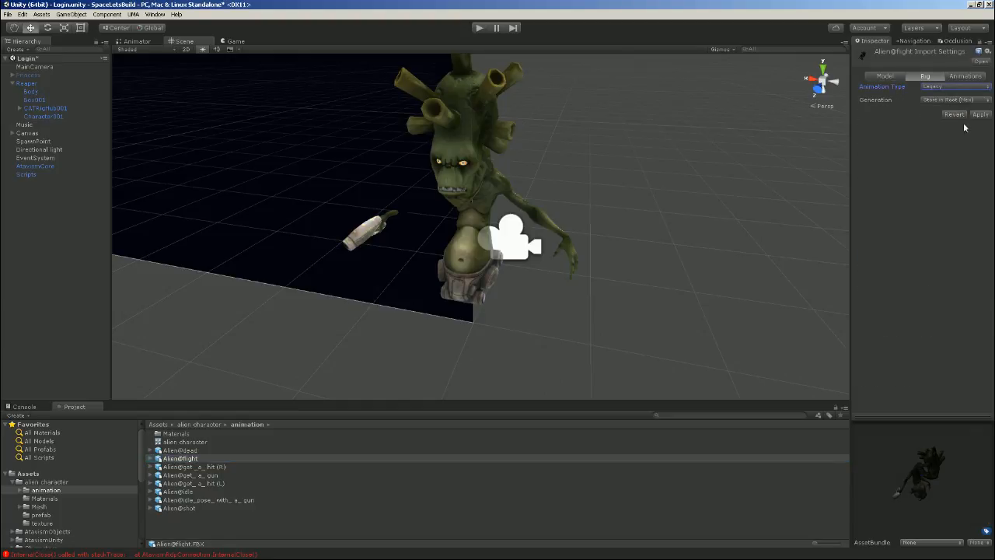
left_click(981, 115)
left_click(194, 467)
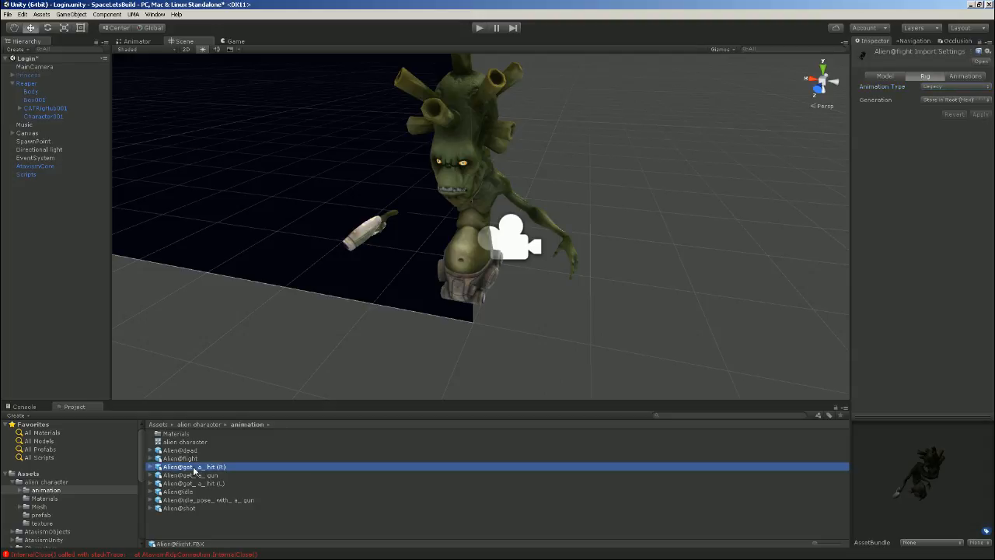
left_click(956, 86)
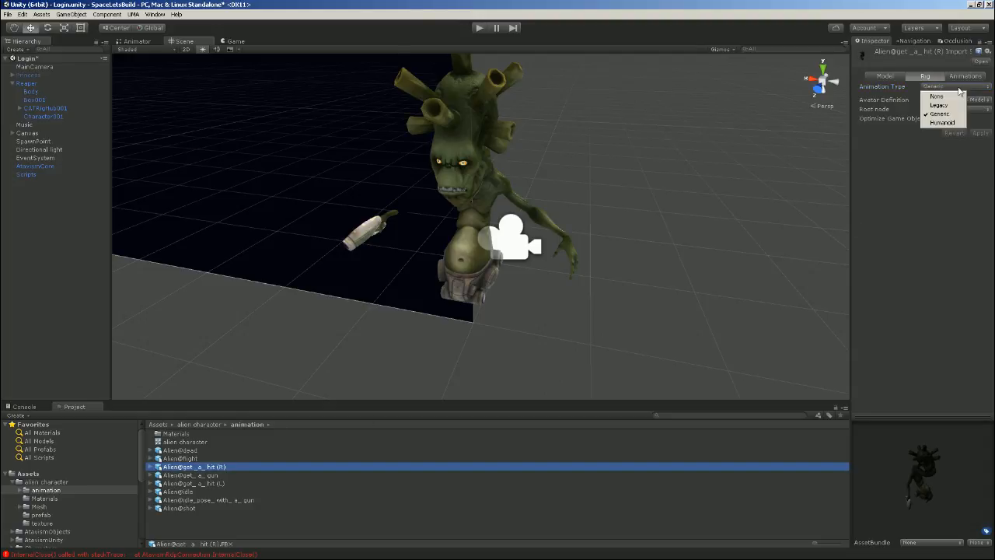
left_click(949, 101)
left_click(980, 116)
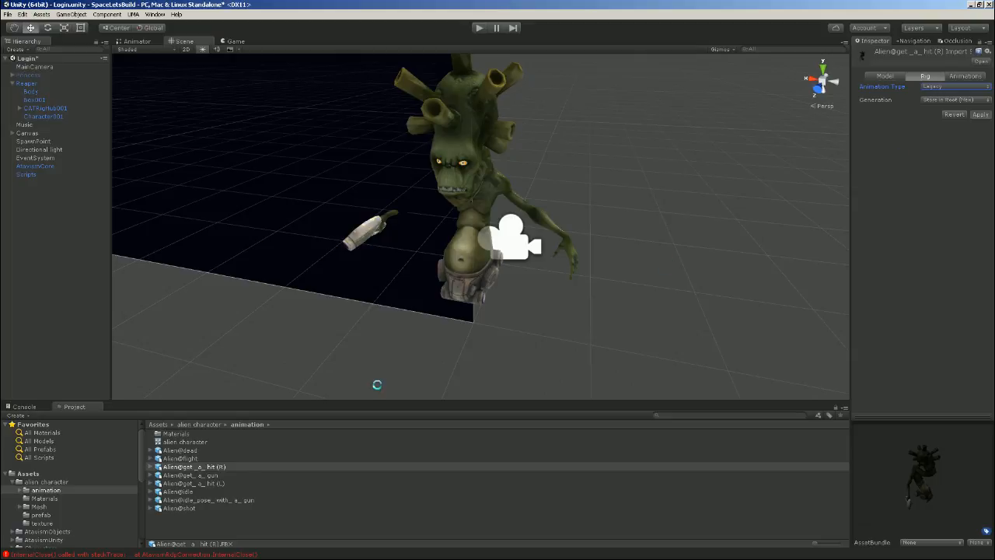
- Switch Alien@get_a_gun and Alien@get_a_hit (L) to the Legacy rig animation type and apply each change
left_click(210, 475)
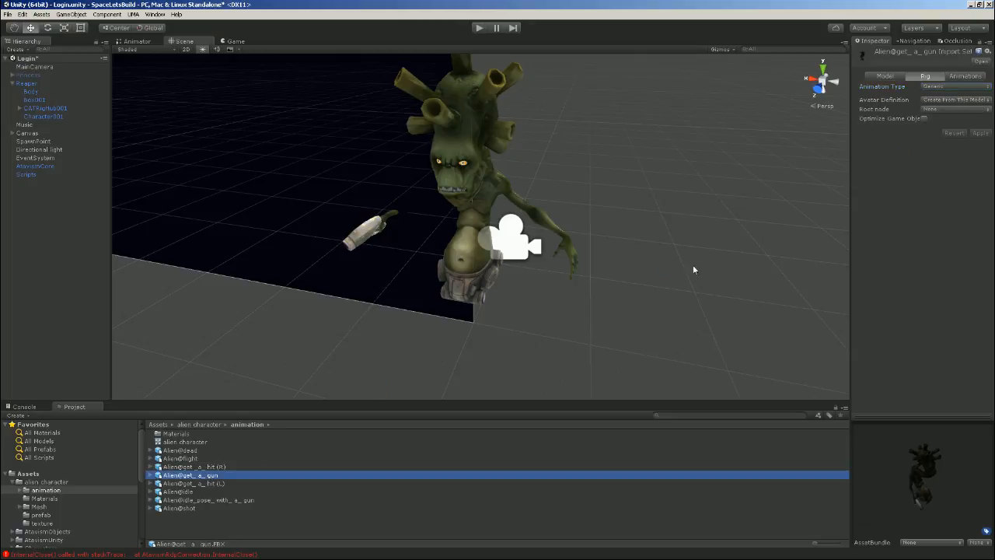
left_click(956, 87)
left_click(944, 107)
left_click(980, 115)
left_click(199, 483)
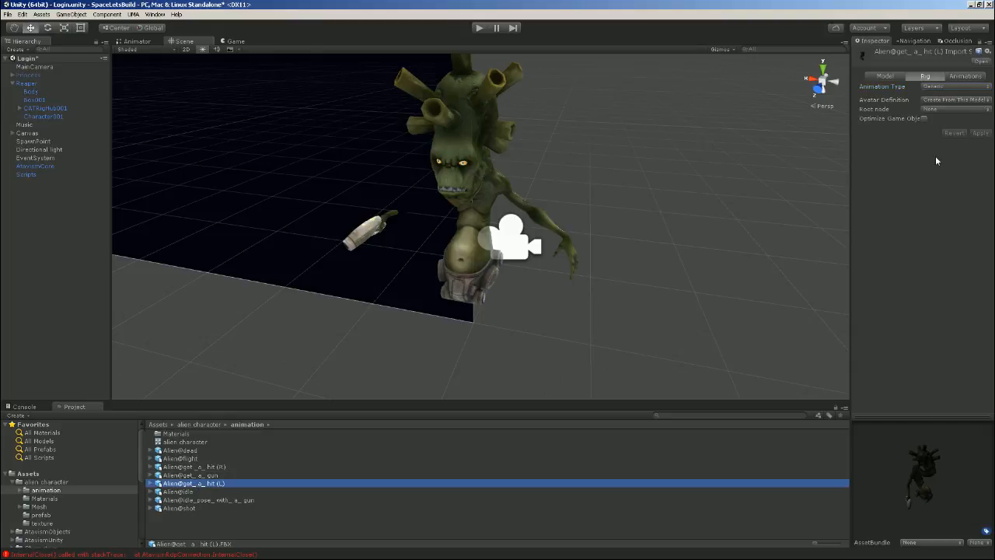
left_click(956, 87)
left_click(940, 105)
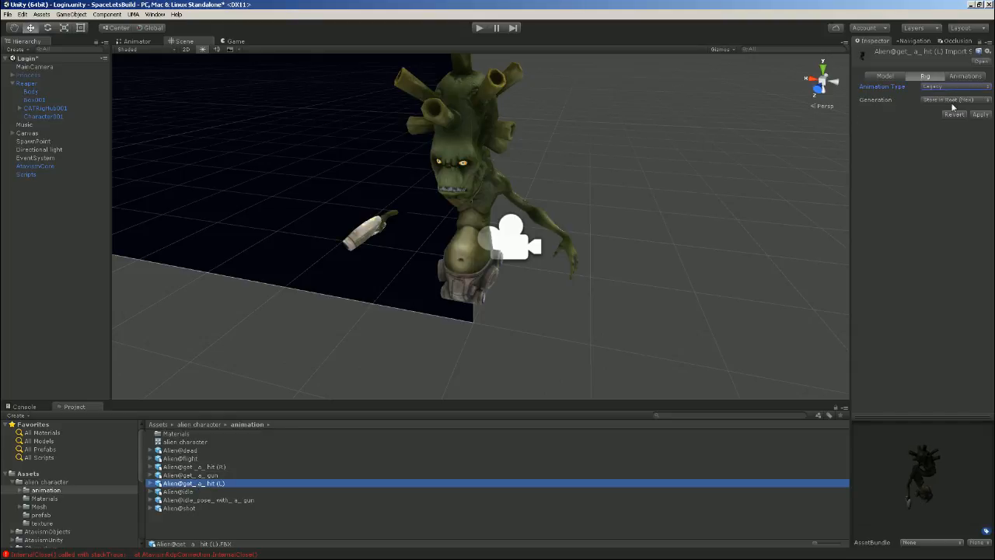
left_click(980, 114)
- Change the rig animation type of Alien@idle and Alien@idle_pose_with_a_gun to Legacy and apply both
left_click(185, 491)
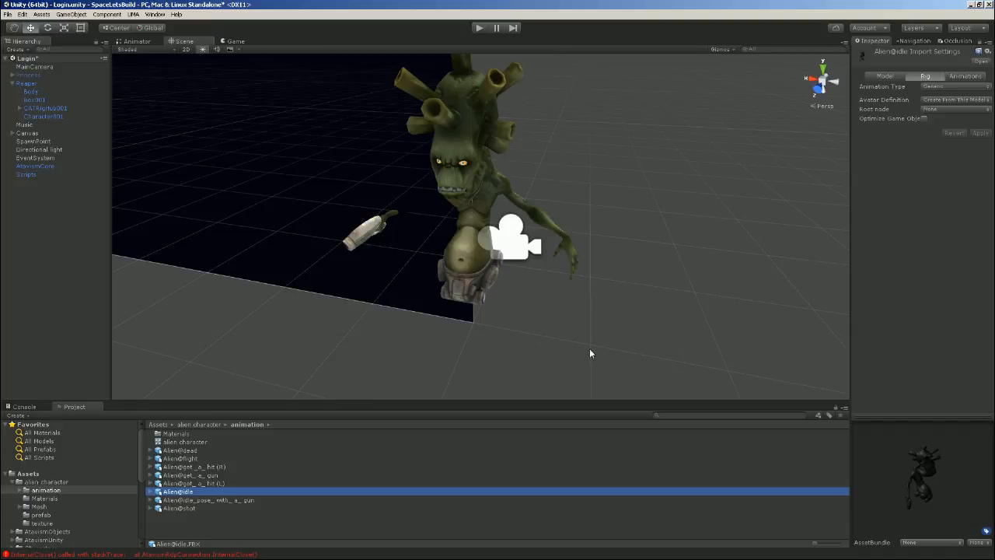
left_click(955, 86)
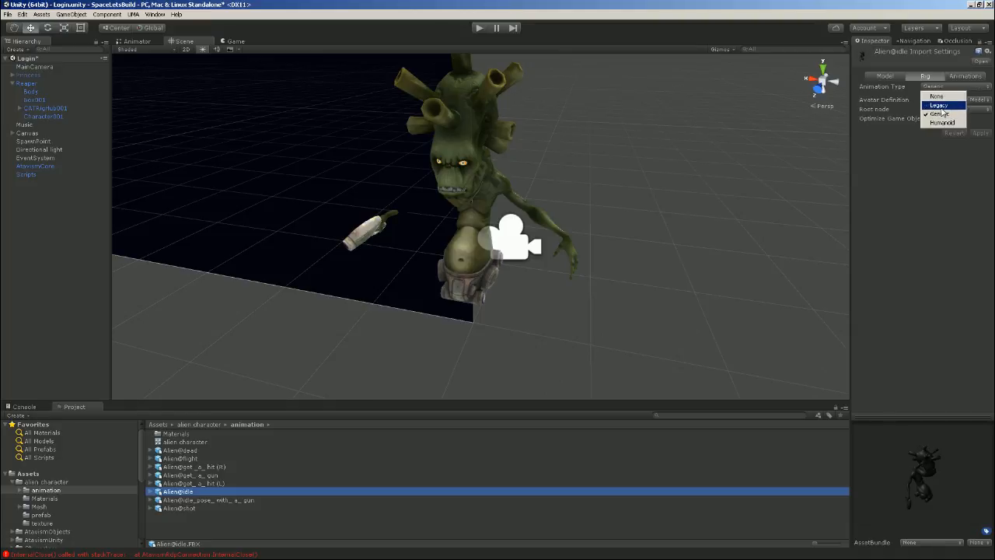
left_click(939, 105)
left_click(983, 114)
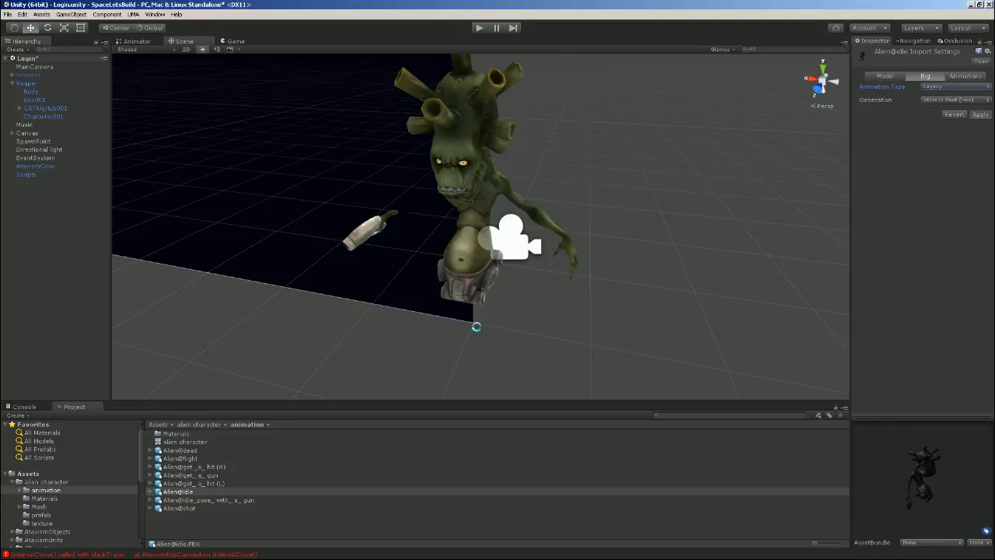
left_click(207, 500)
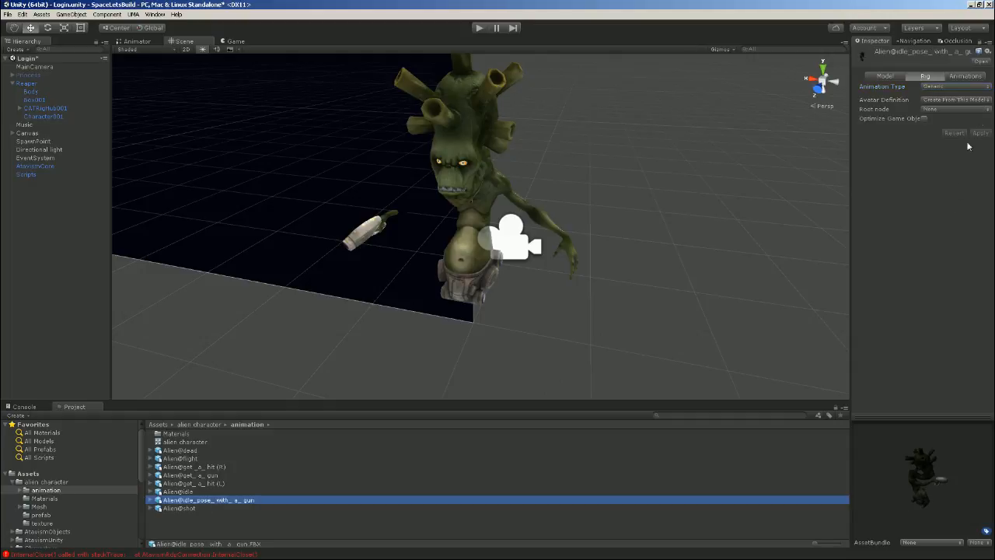
left_click(982, 88)
left_click(944, 106)
left_click(980, 114)
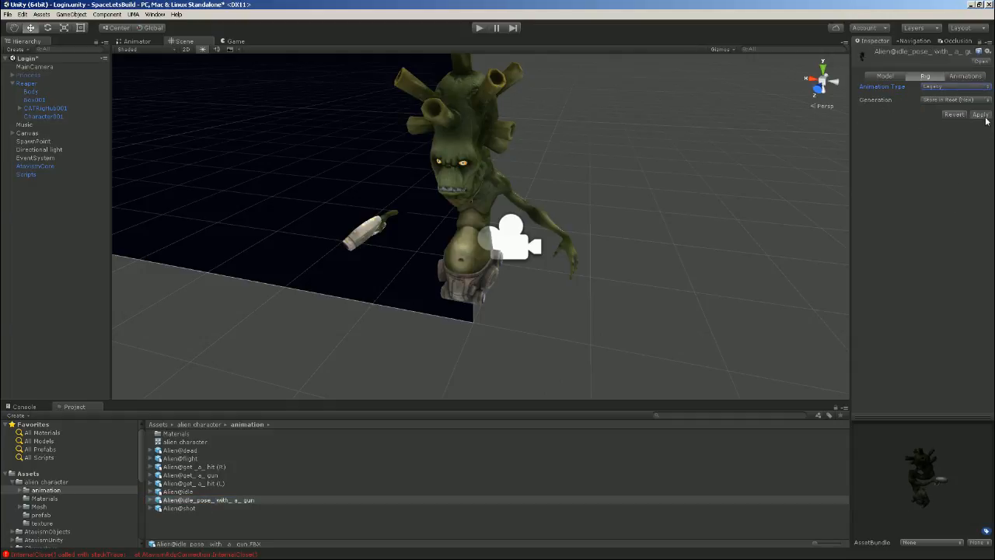
- Set the rig animation type of Alien@shot to Legacy and apply it
left_click(188, 509)
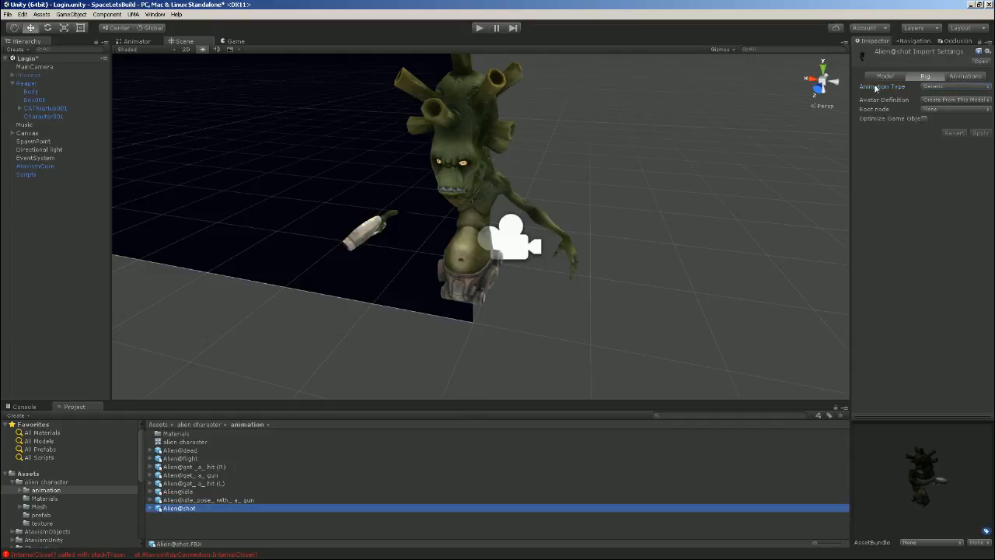
left_click(944, 87)
left_click(944, 106)
left_click(980, 114)
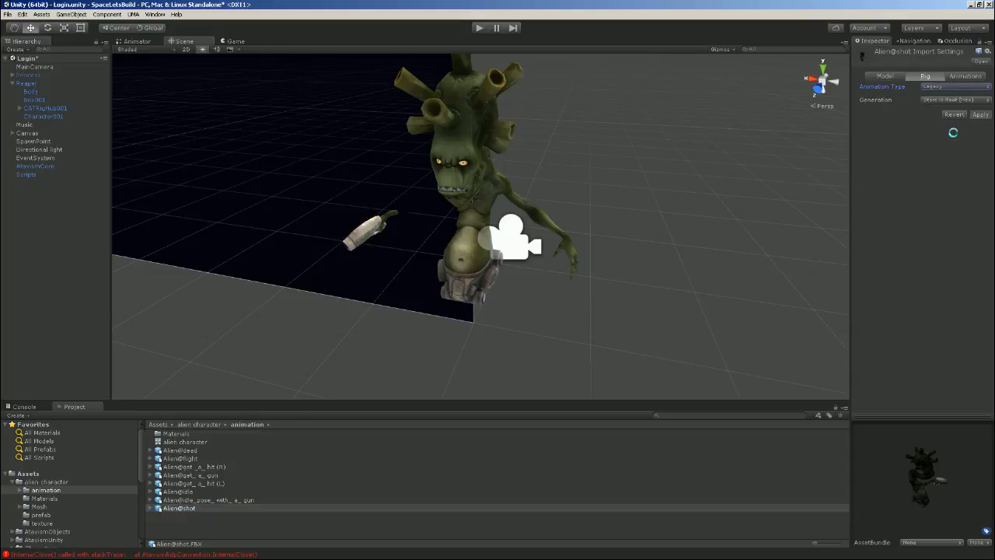
- Turn off Apply Root Motion on the Reaper object's Animator and enable the Animator component
left_click(39, 82)
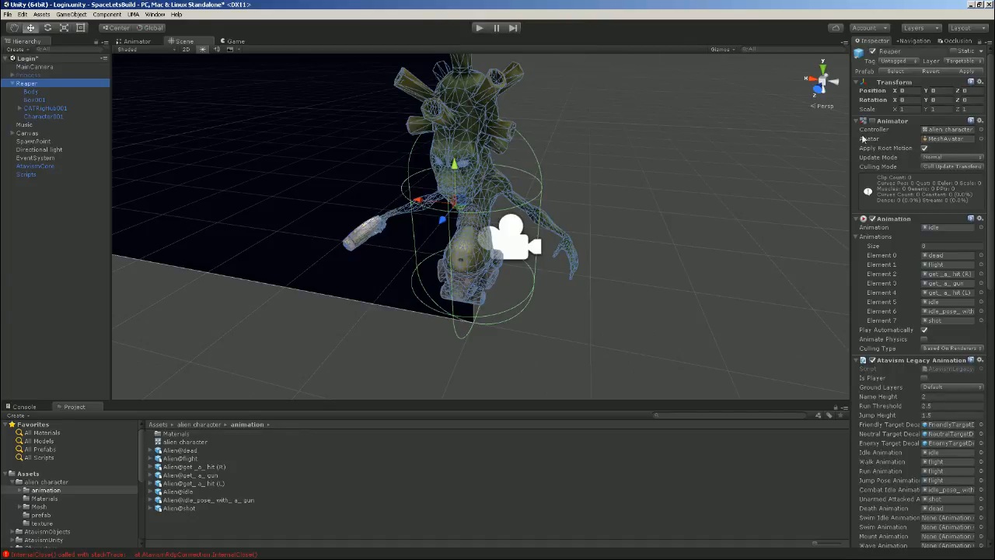
left_click(924, 148)
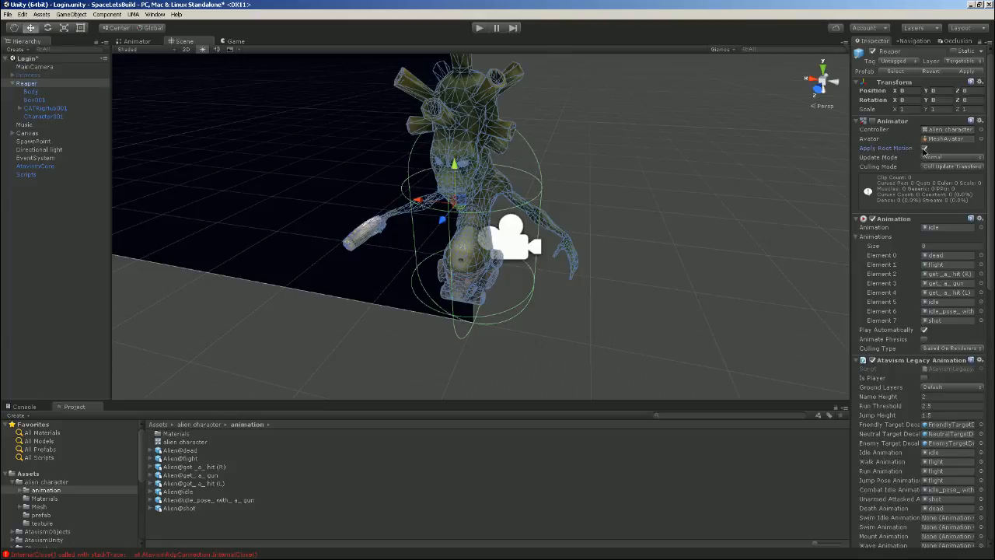
left_click(872, 121)
left_click(476, 29)
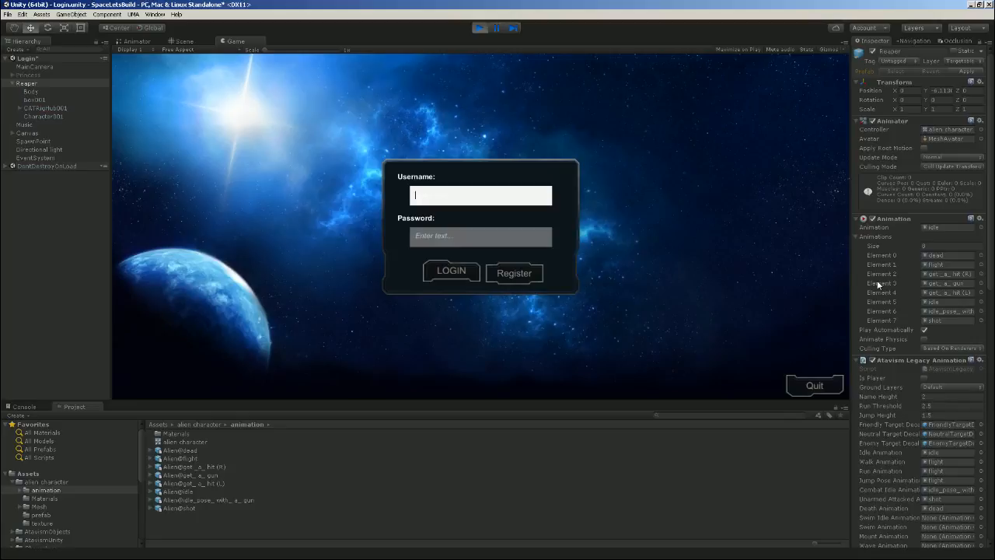
type("neo")
left_click(479, 28)
- Apply the Reaper object's component changes to its prefab
left_click(38, 77)
left_click(38, 83)
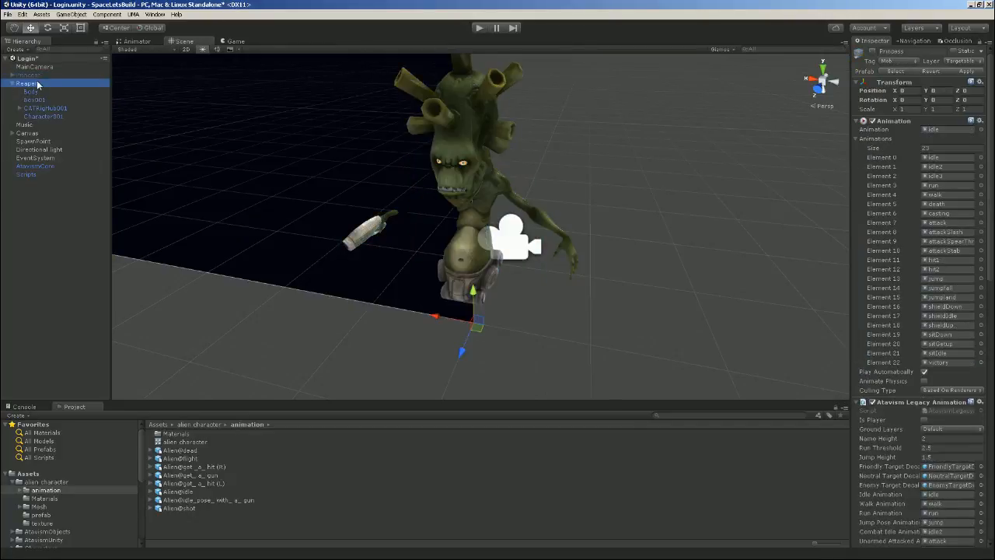
left_click(966, 72)
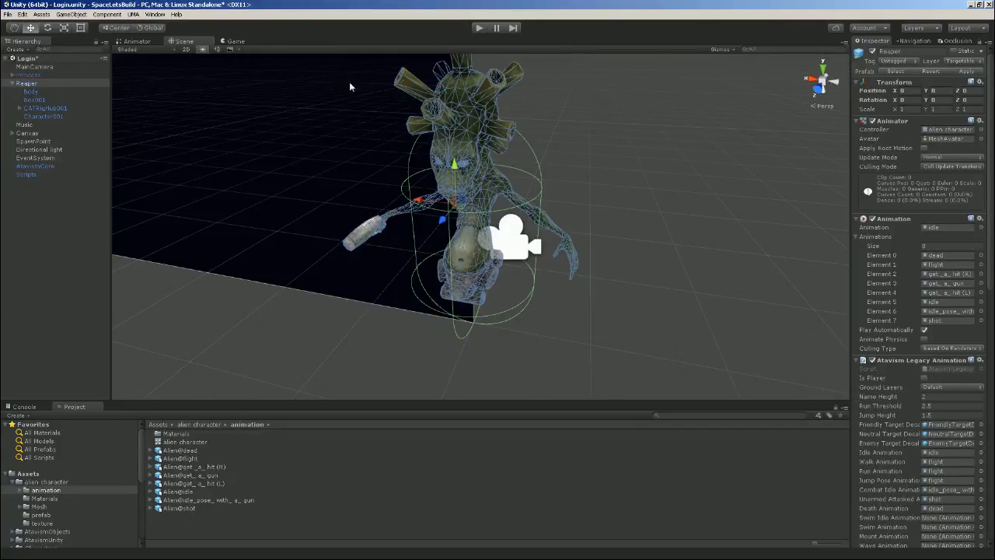
- Start play mode and log in to the game with the account username and password
left_click(480, 27)
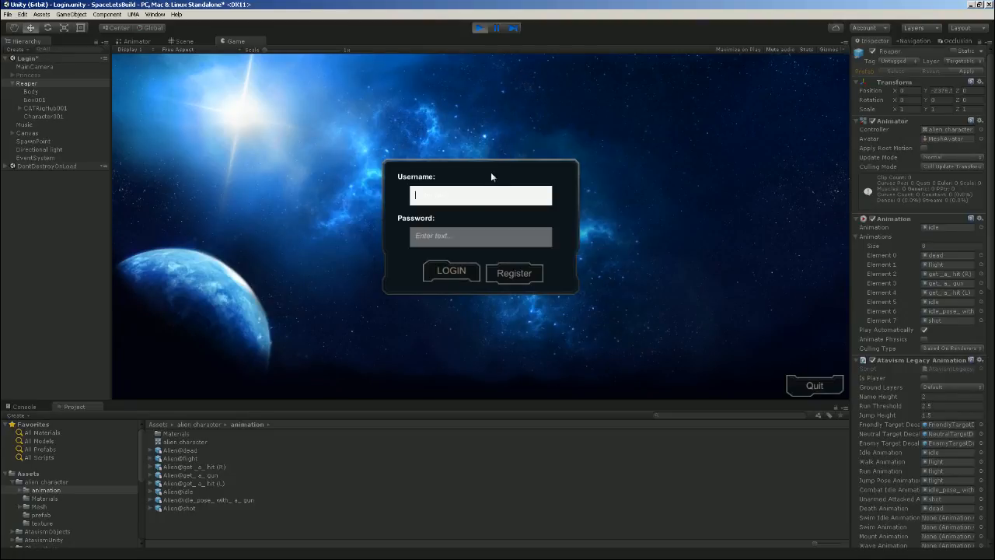
type("neojac")
left_click(433, 235)
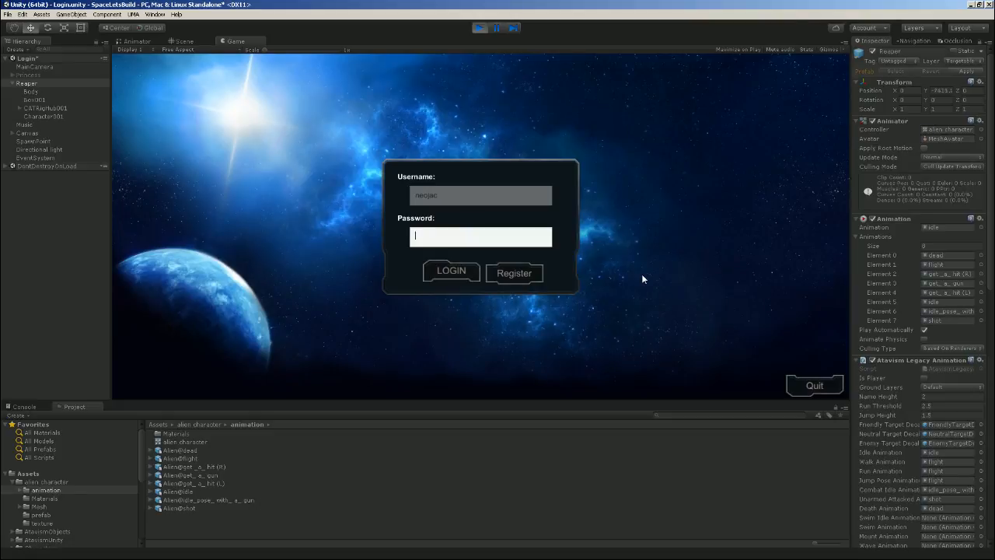
type("******")
left_click(464, 269)
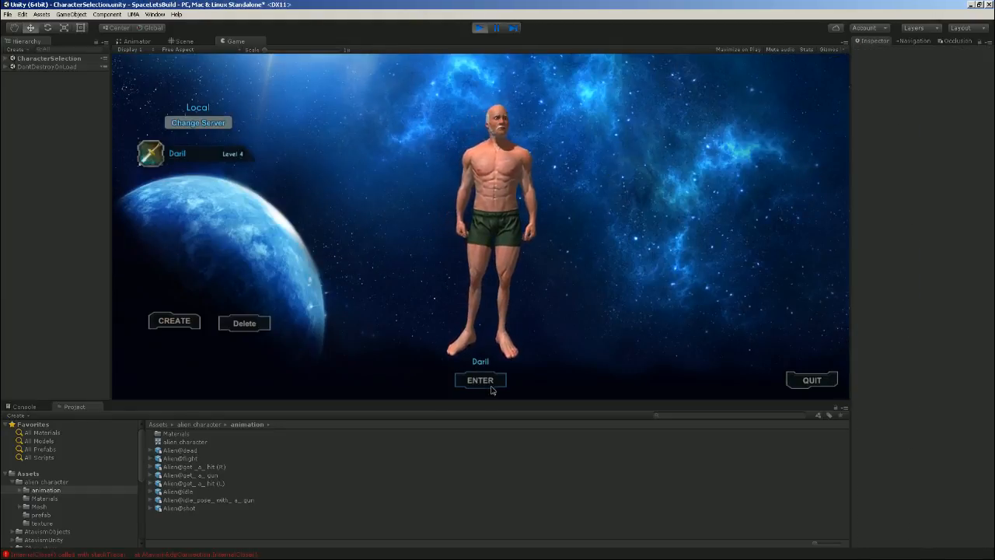
- Enter the game world with the existing level 4 character and run out to the open purple meadow
left_click(487, 380)
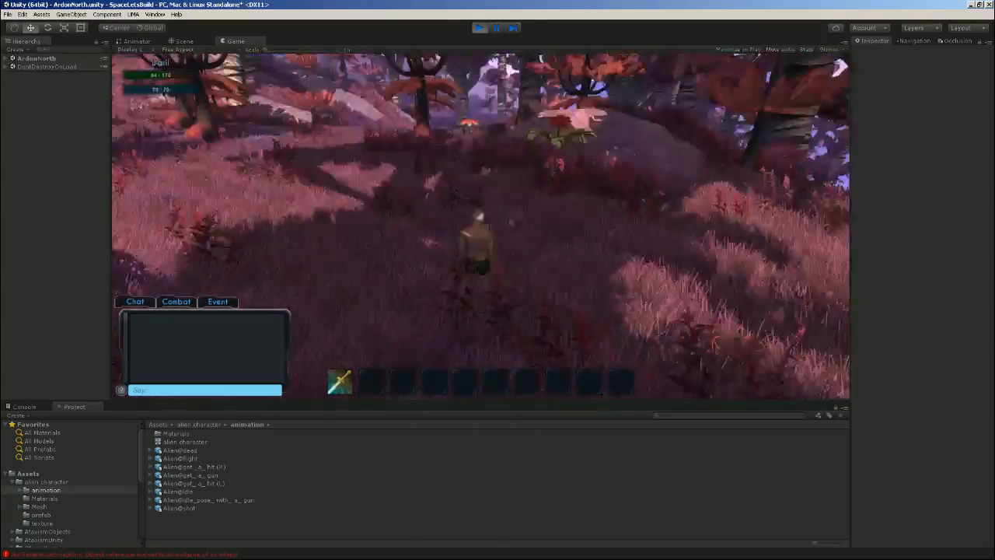
right_click_drag(471, 246, 334, 226)
key("w")
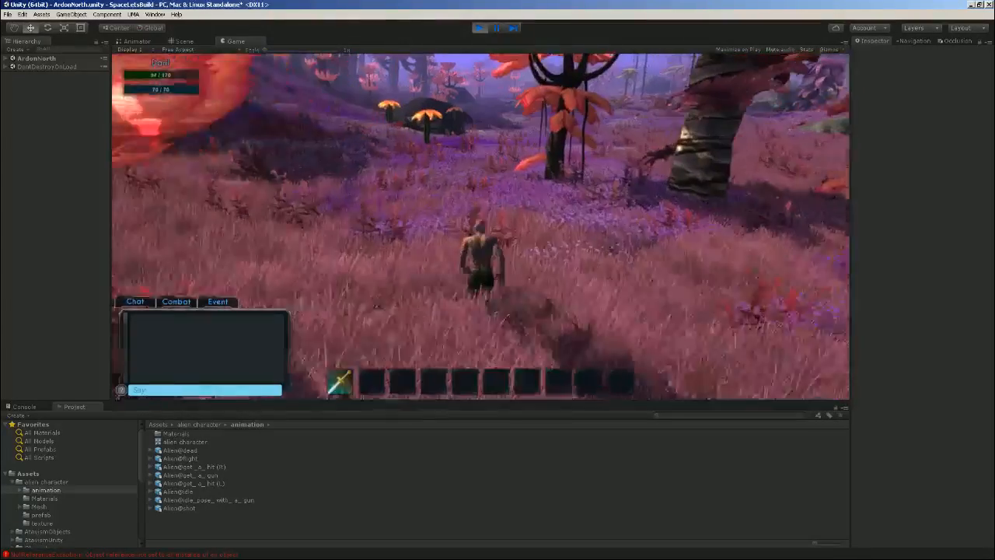
key("w")
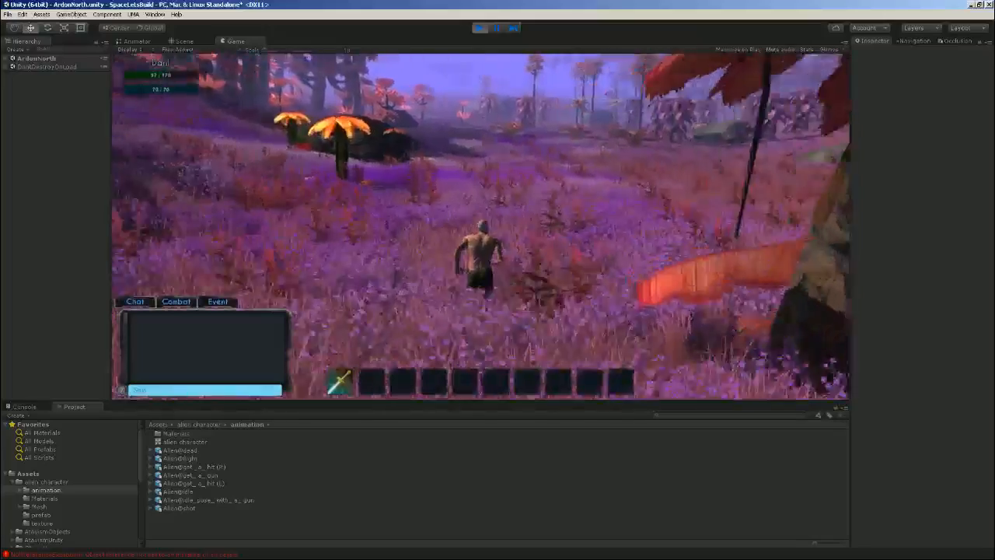
key("w")
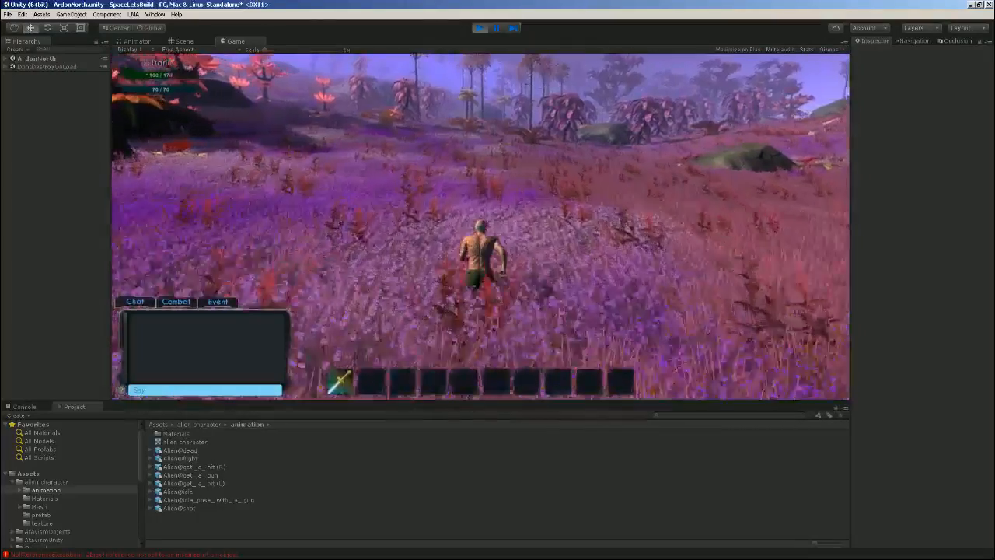
key("w")
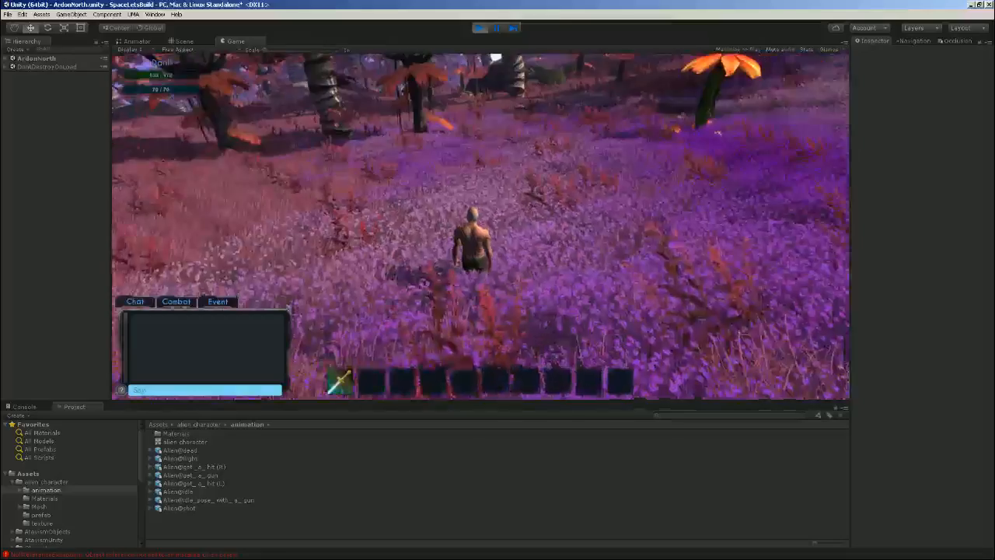
key("w")
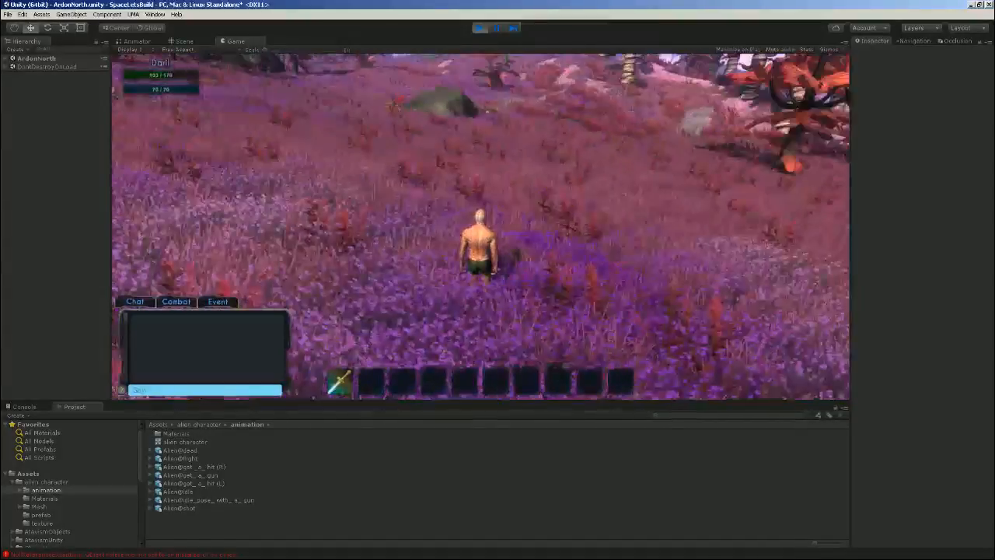
- Spawn a Reaper mob with a roam radius of 3.8 at the character's position and close the builder menu
type("/a")
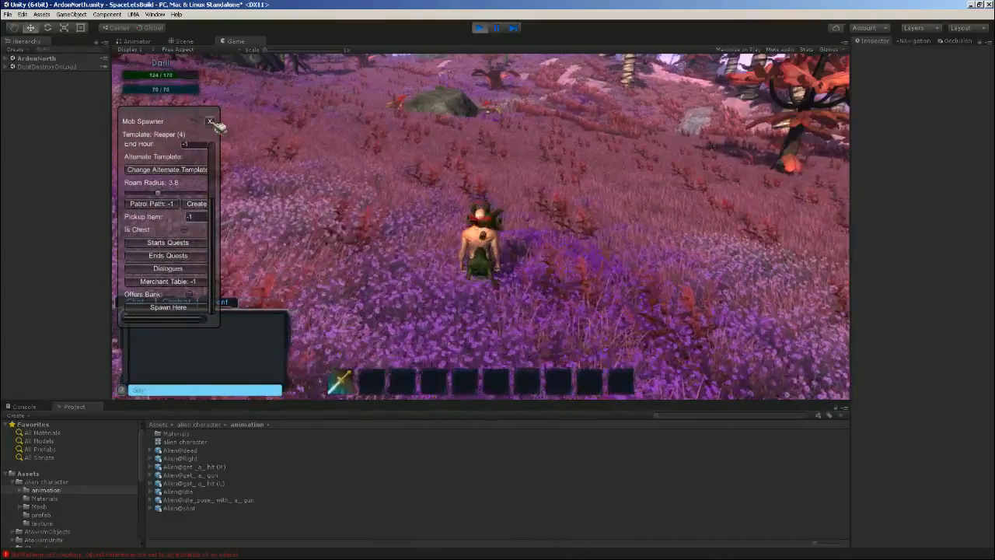
key("w")
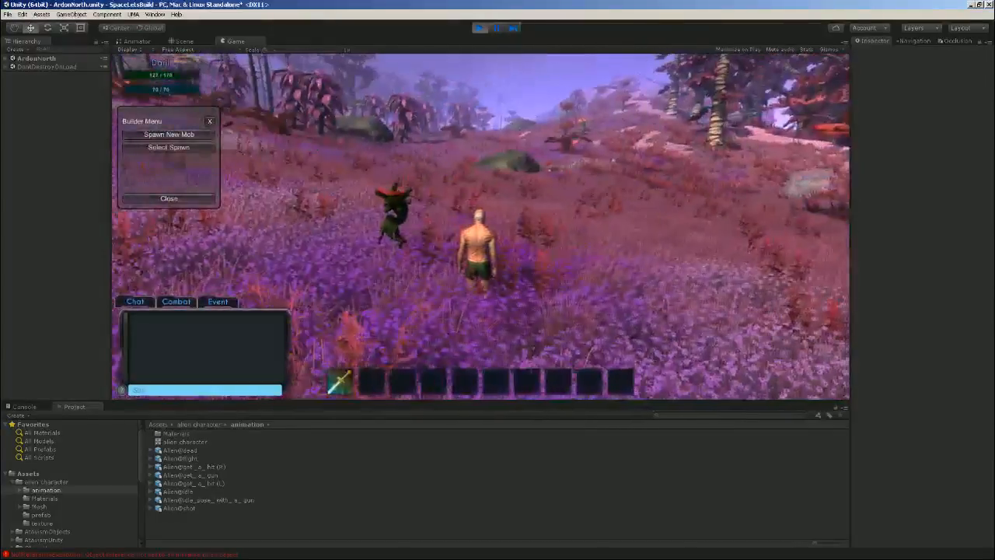
right_click_drag(480, 226, 420, 273)
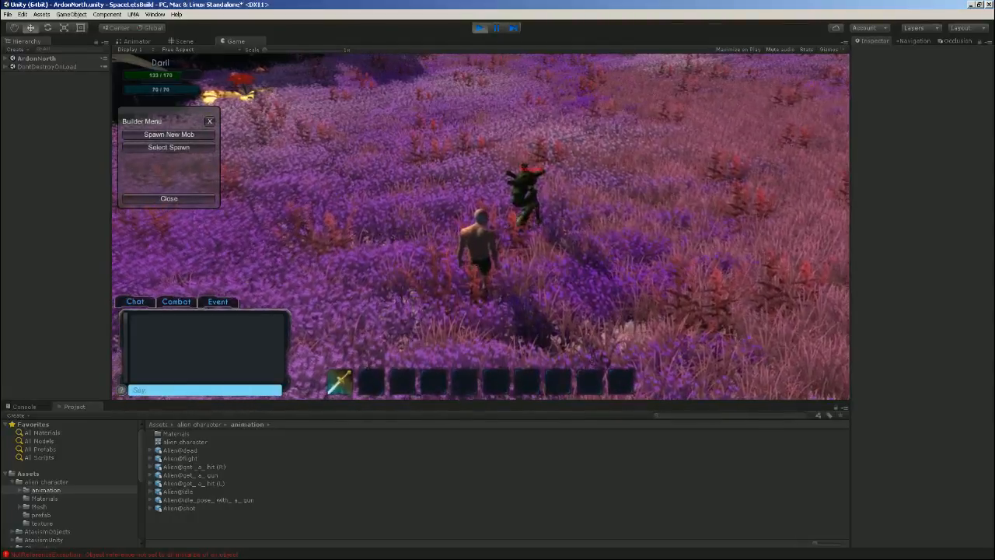
key("a")
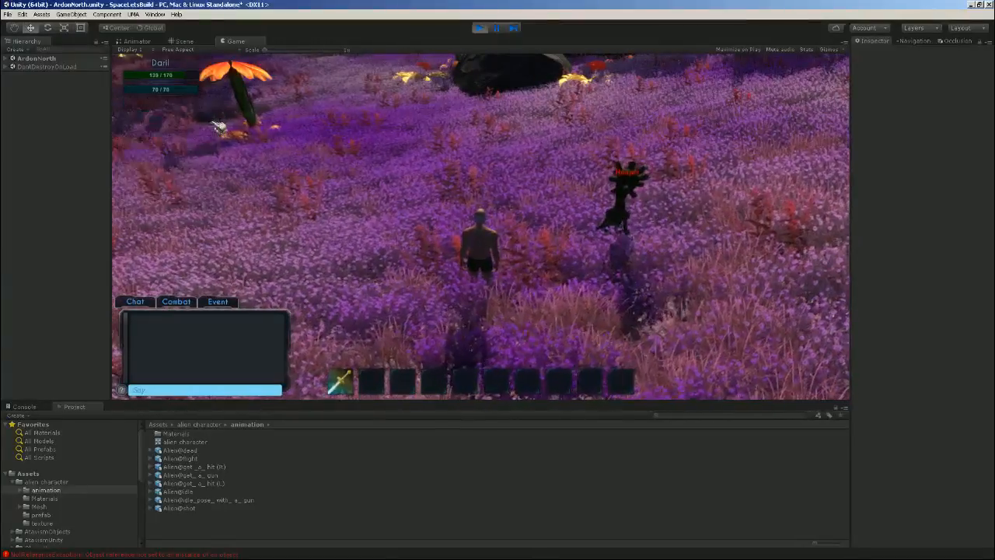
- Run around the Reapers and engage one in combat to examine their movement and attack animations
key("d")
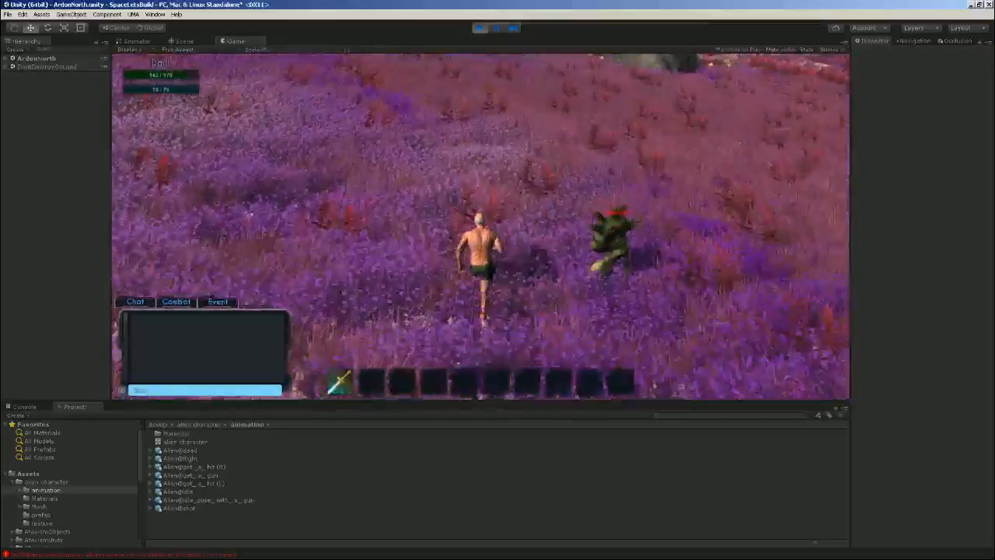
key("d")
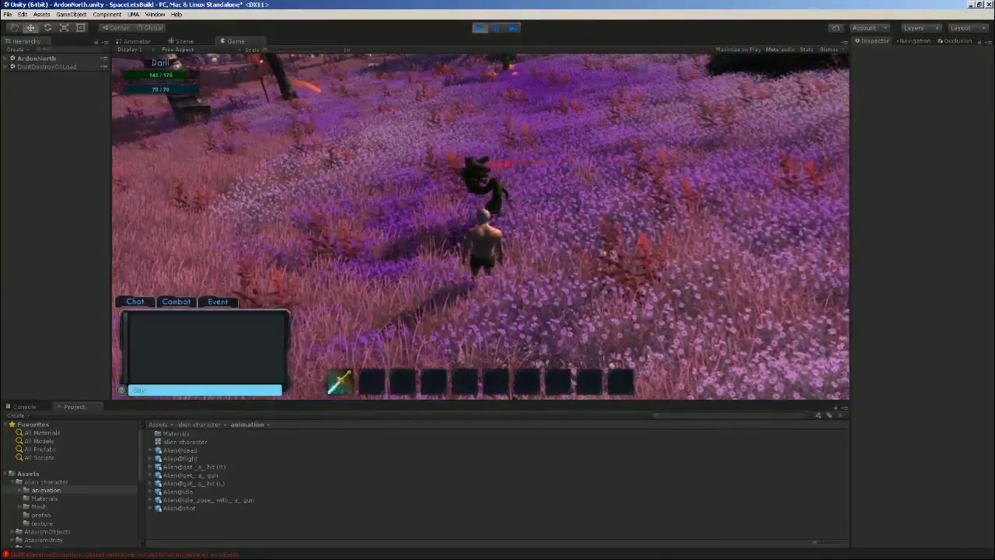
key("d")
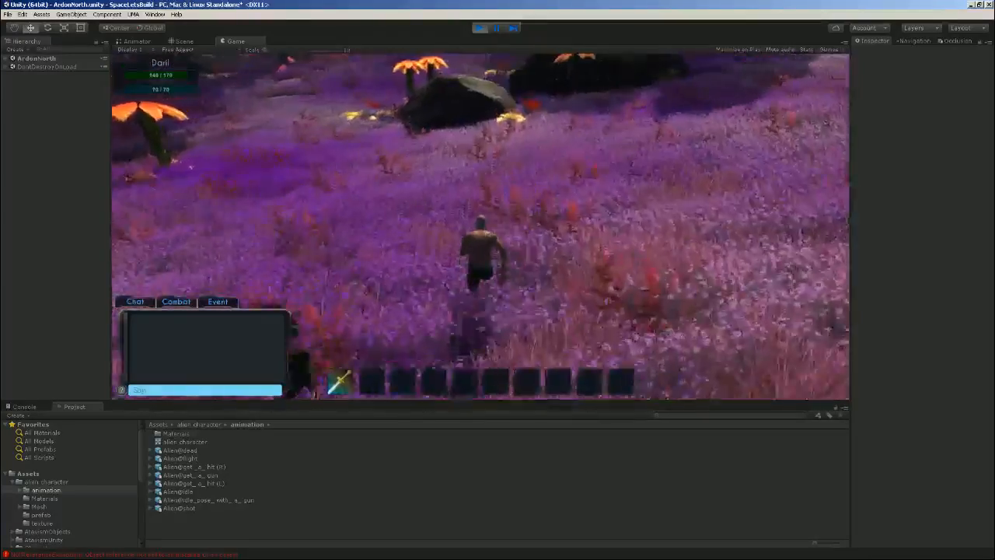
key("a")
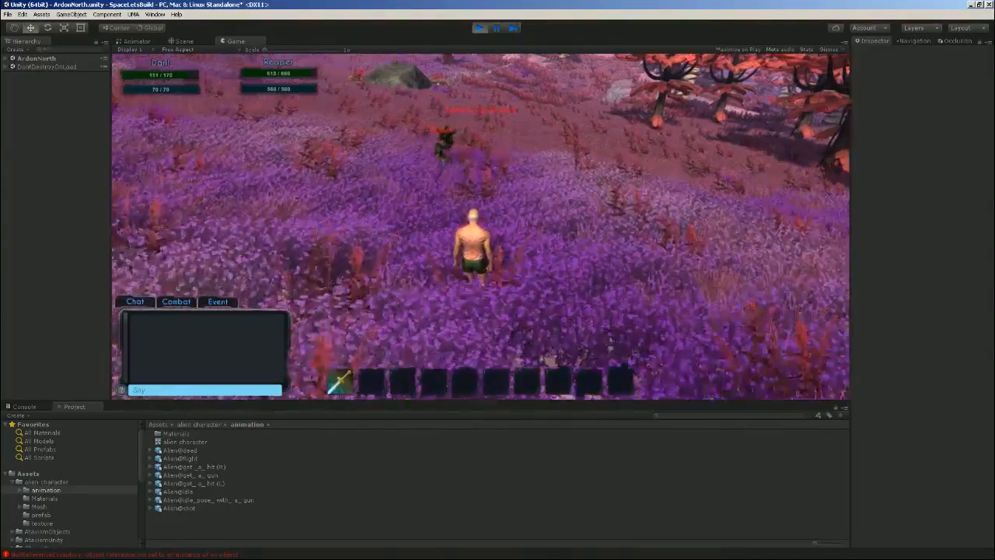
key("w")
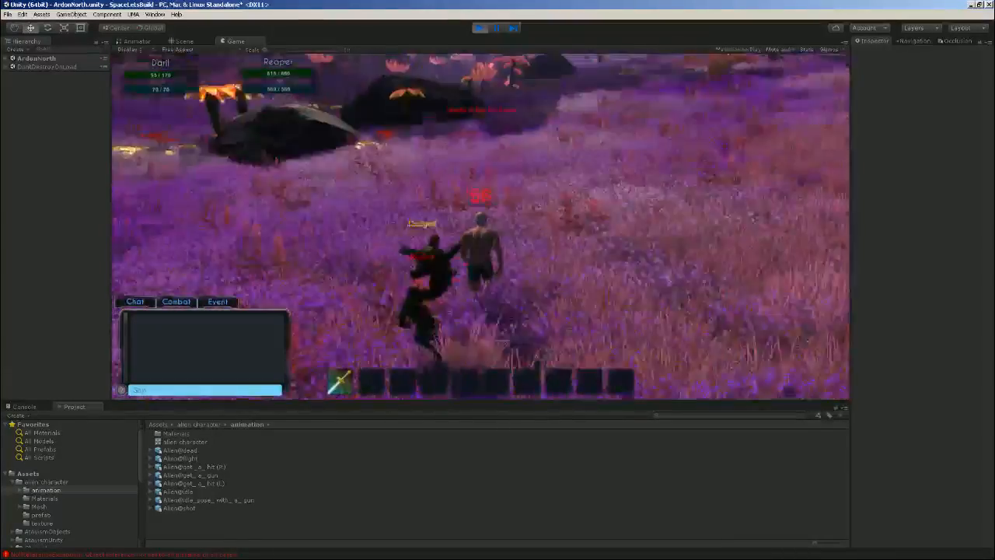
key("d")
key("d")
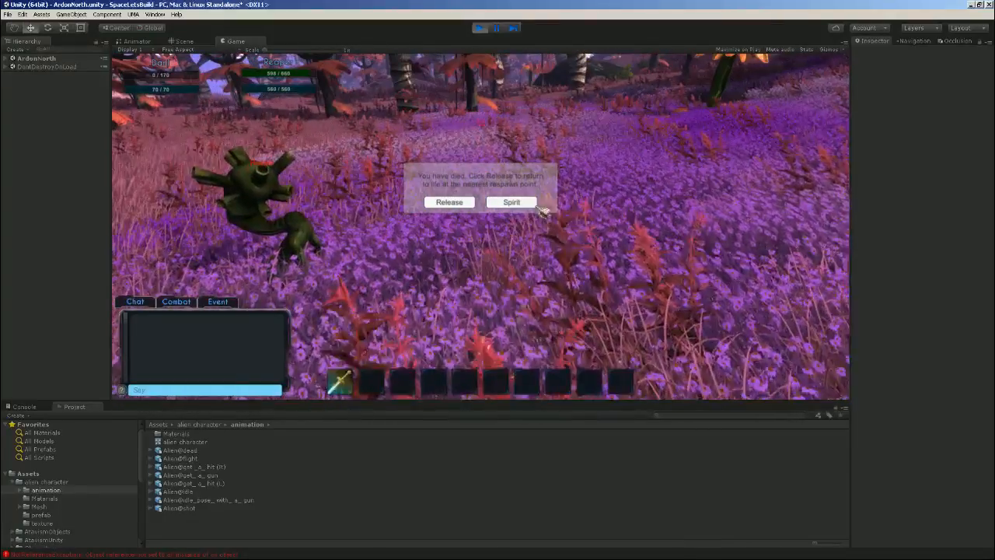
- Release the dead character to the respawn point and run back to watch the Reaper from a distance
left_click(449, 202)
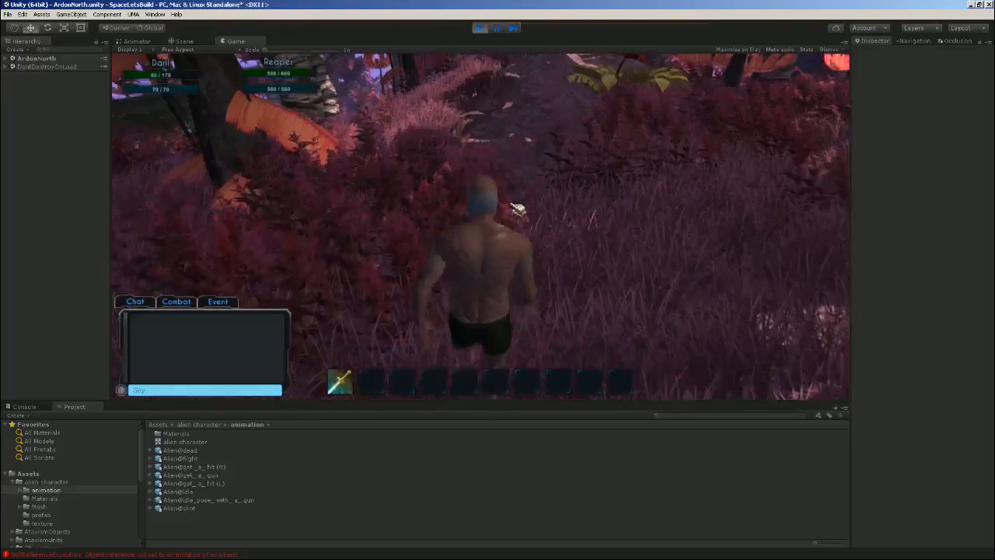
key("d")
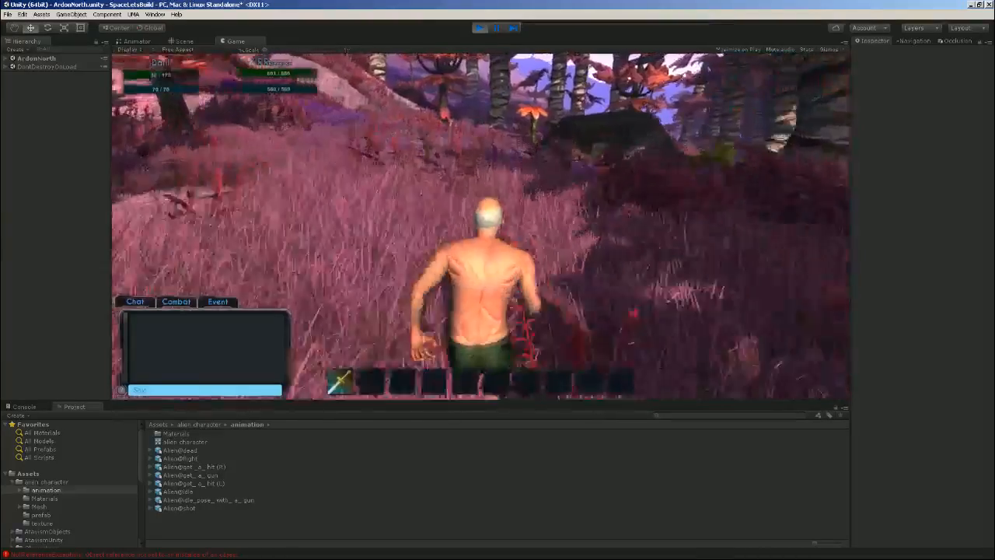
key("w")
key("w")
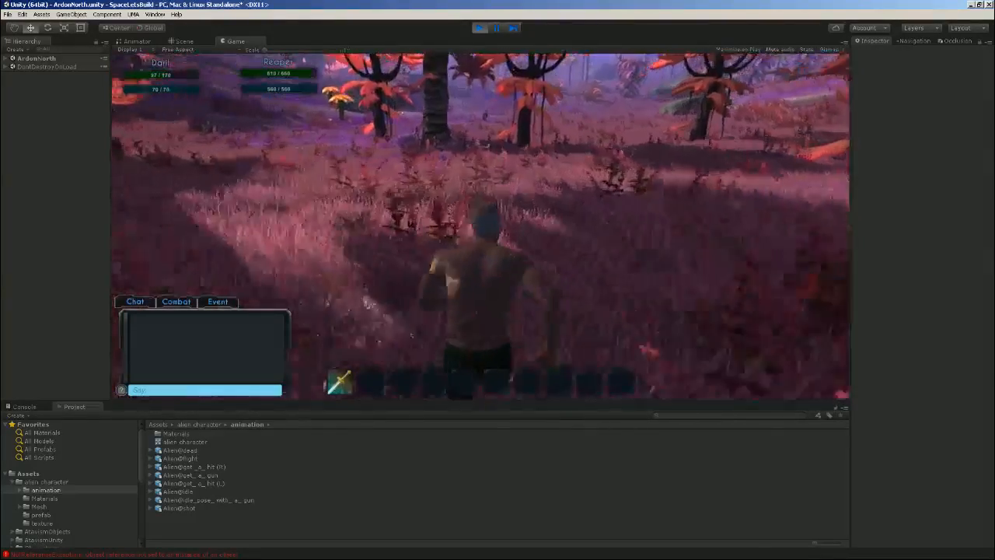
key("w")
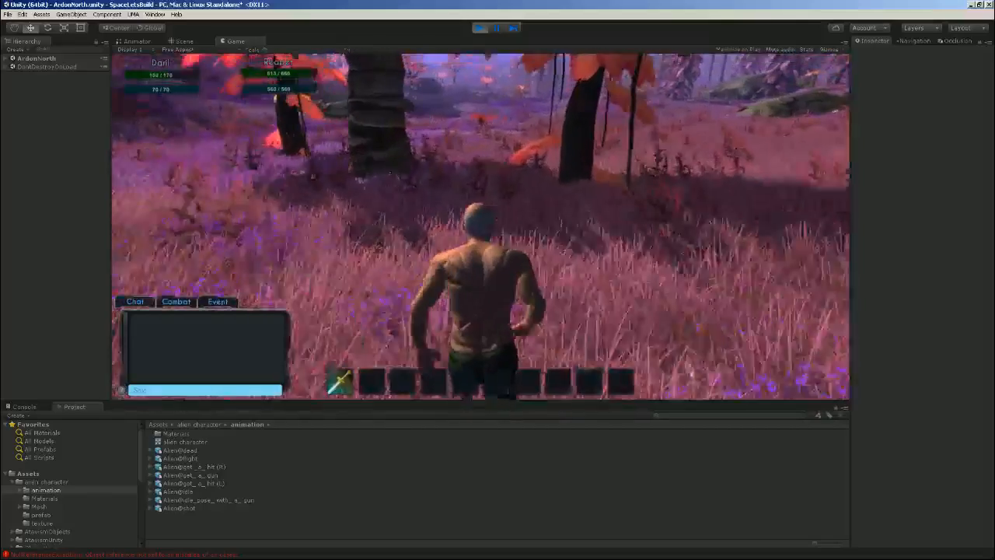
key("w")
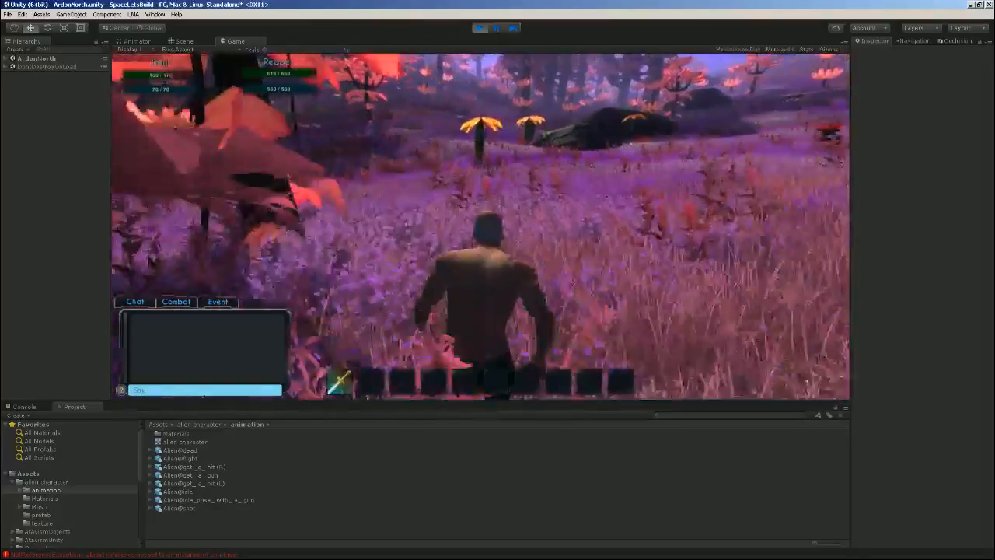
key("w")
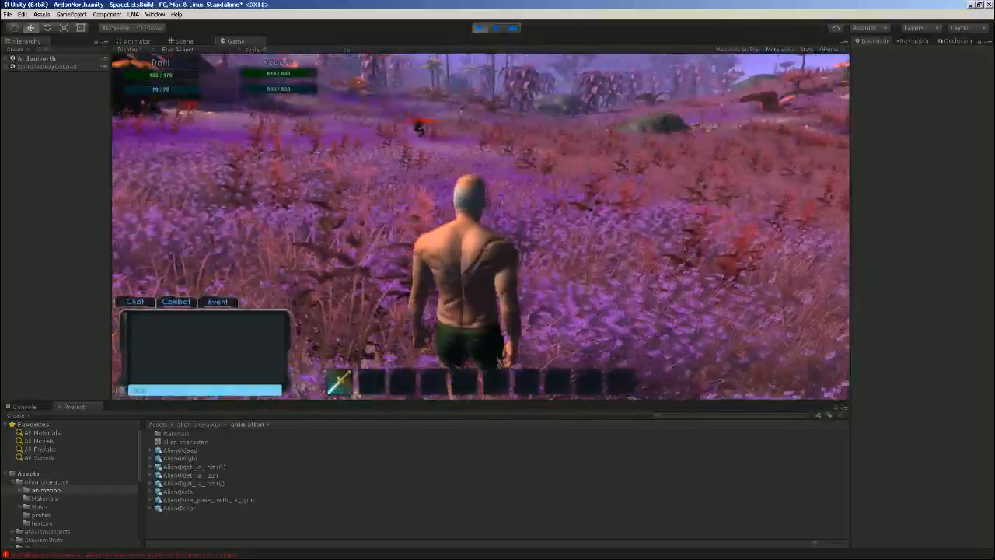
right_click_drag(481, 225, 506, 247)
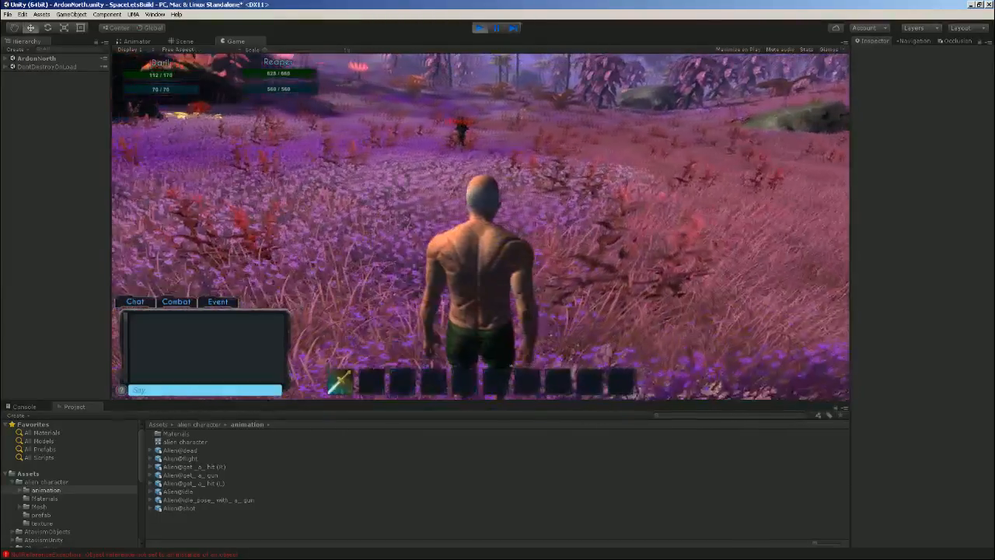
right_click_drag(480, 225, 528, 214)
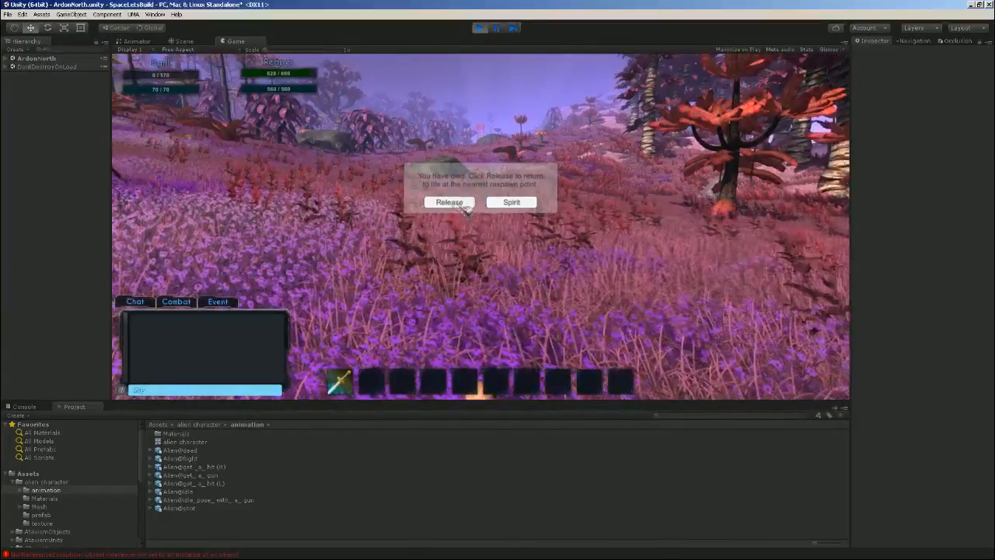
- Respawn the character once more and return to the edge of the meadow facing the Reaper
left_click(449, 202)
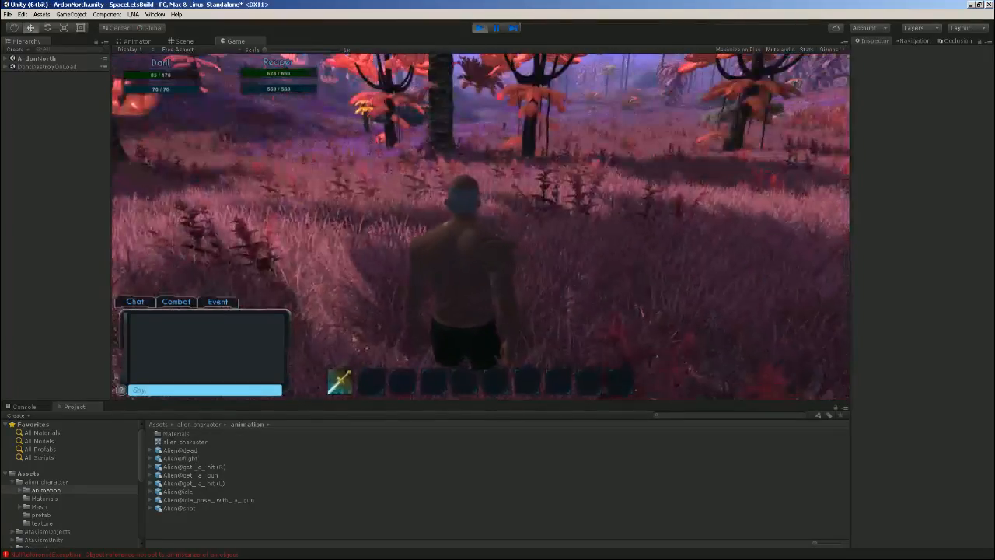
key("w")
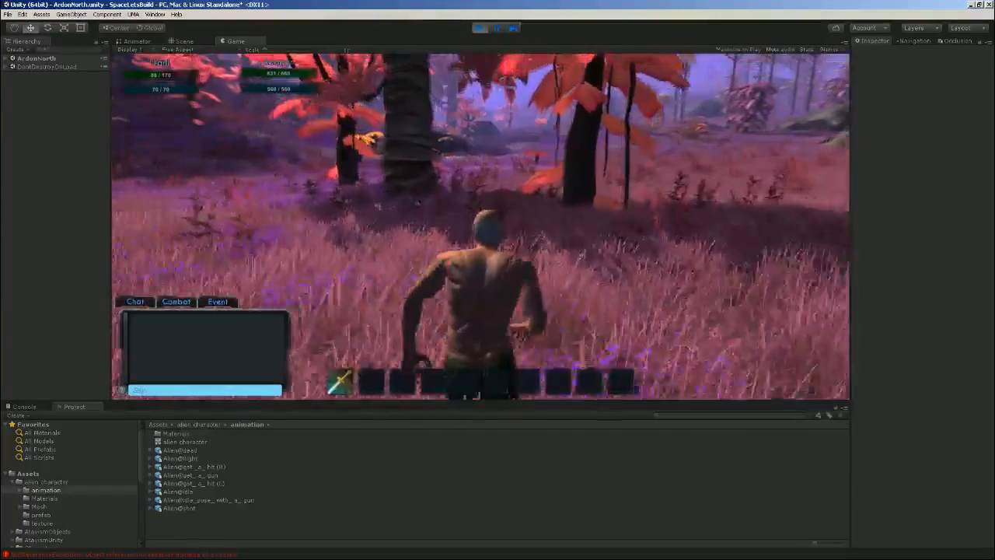
key("w")
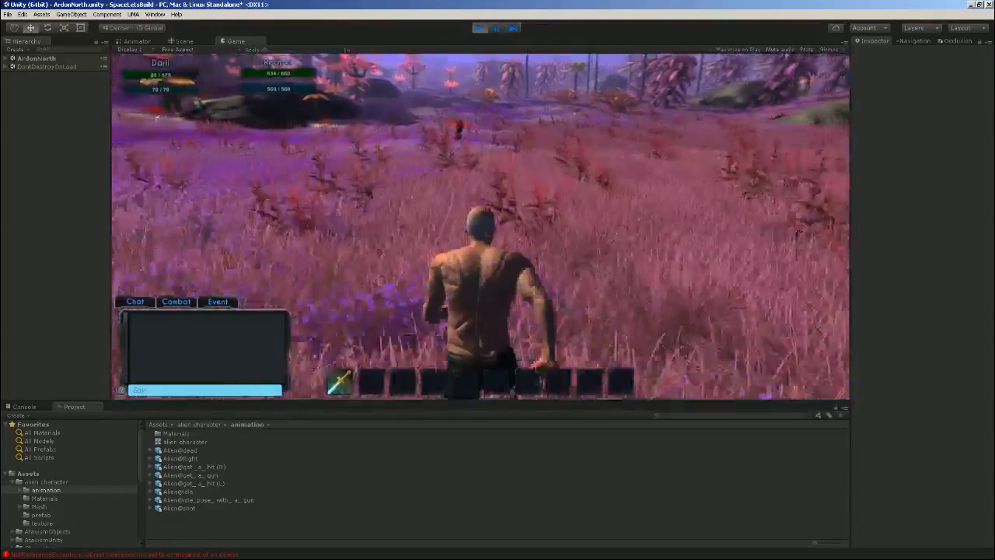
- Select the second Reaper under ArdonNorth and frame it in the Scene view to examine its animation
left_click(8, 67)
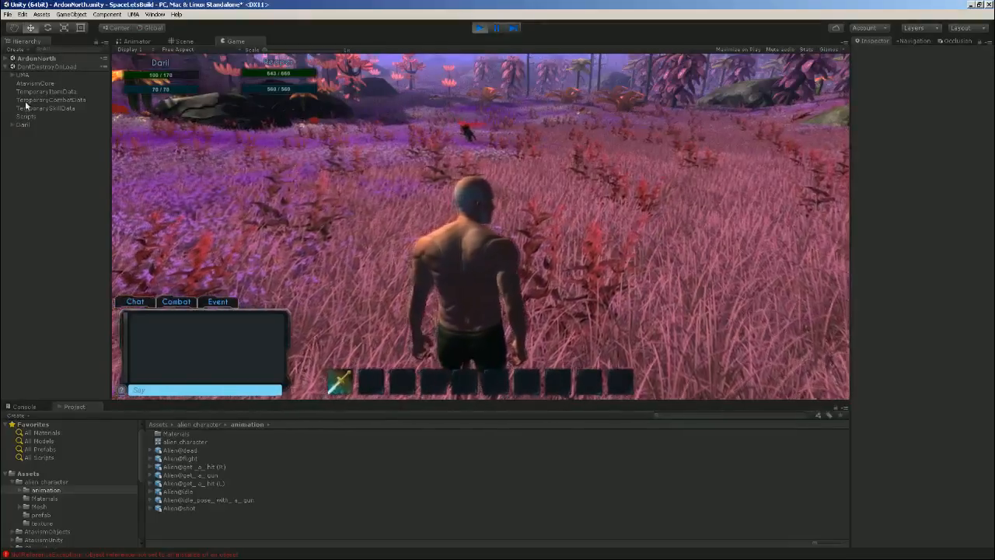
left_click(7, 66)
left_click(7, 58)
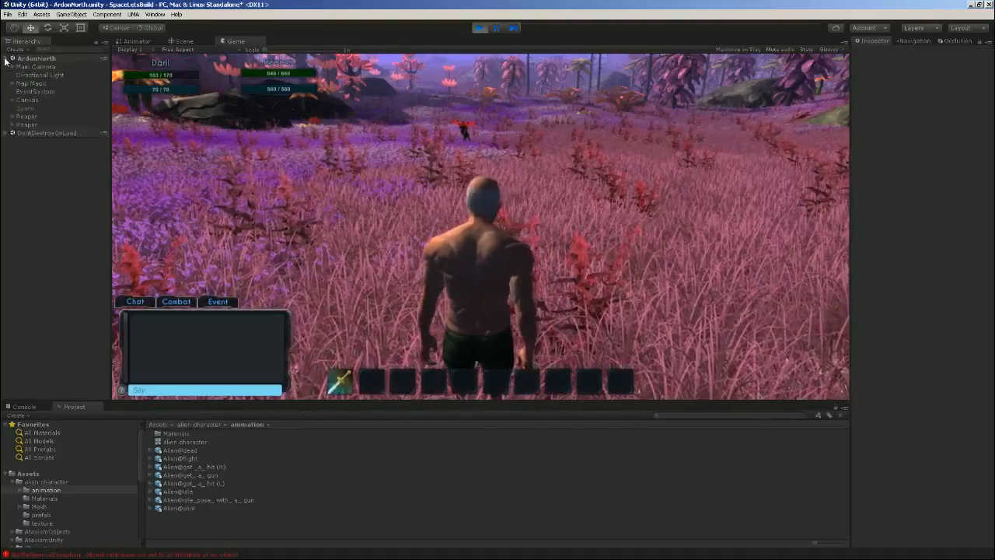
left_click(27, 125)
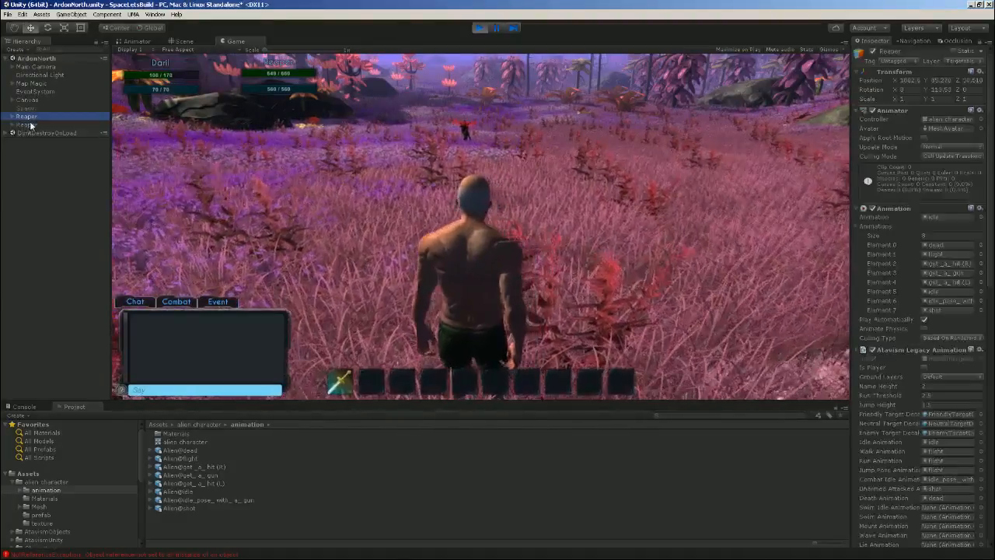
left_click(184, 43)
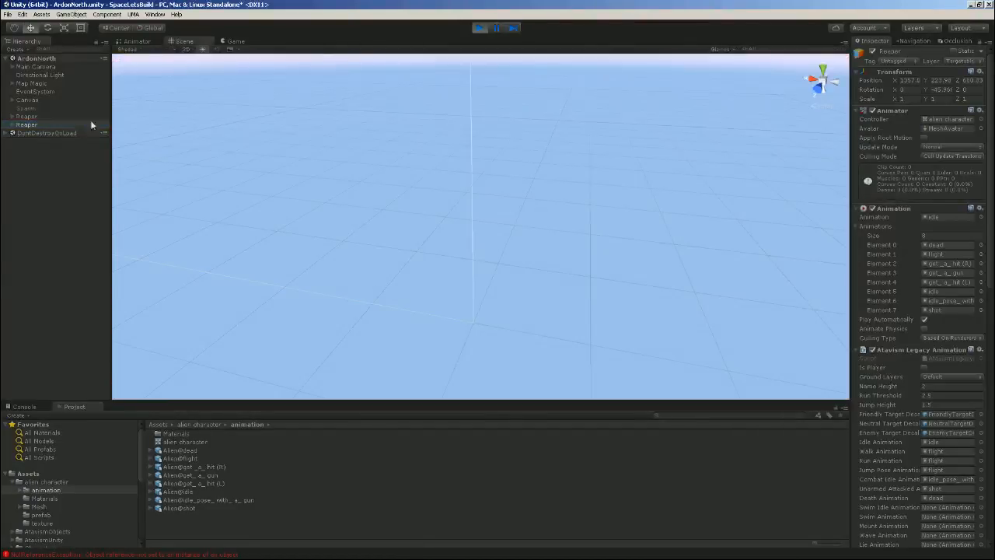
left_click(30, 125)
double_click(31, 130)
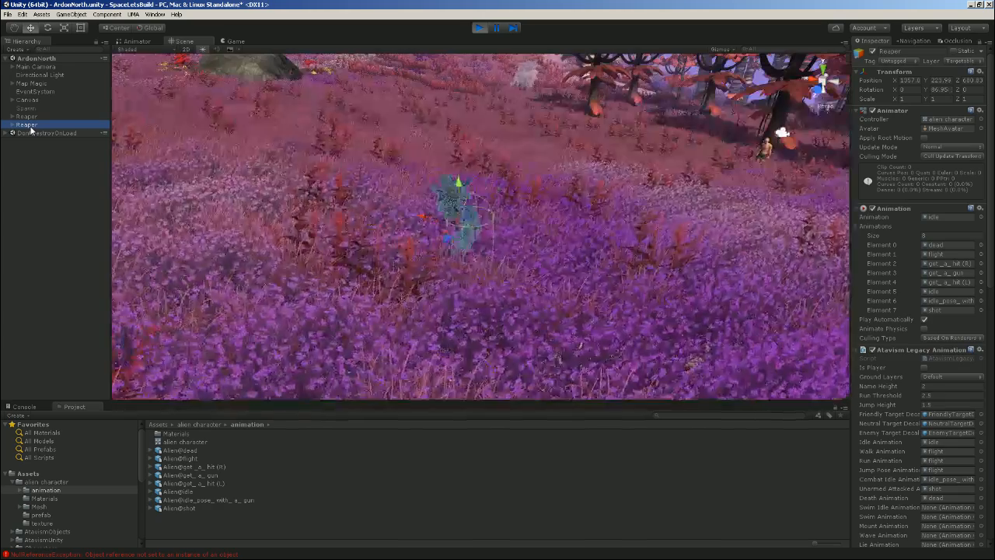
right_click_drag(205, 161, 317, 87)
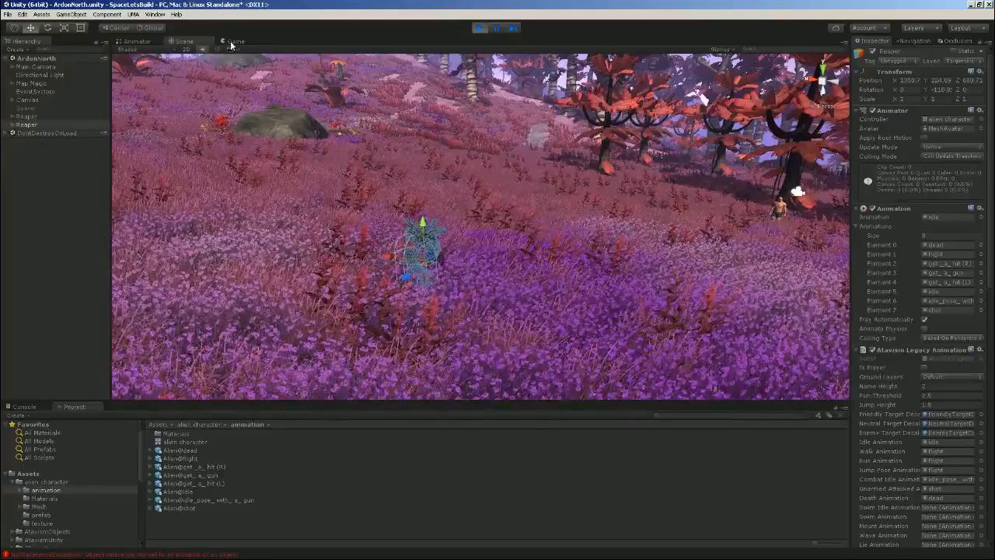
- Set the running Reaper's Name Height to 3 and check its name label in the Game view
left_click(231, 41)
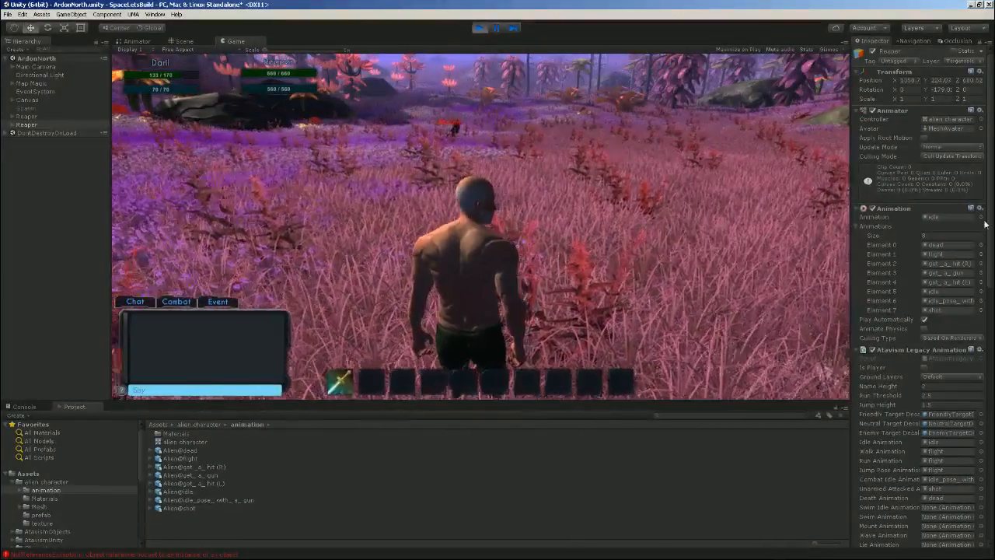
scroll(984, 266, "down", 5)
scroll(885, 342, "down", 1)
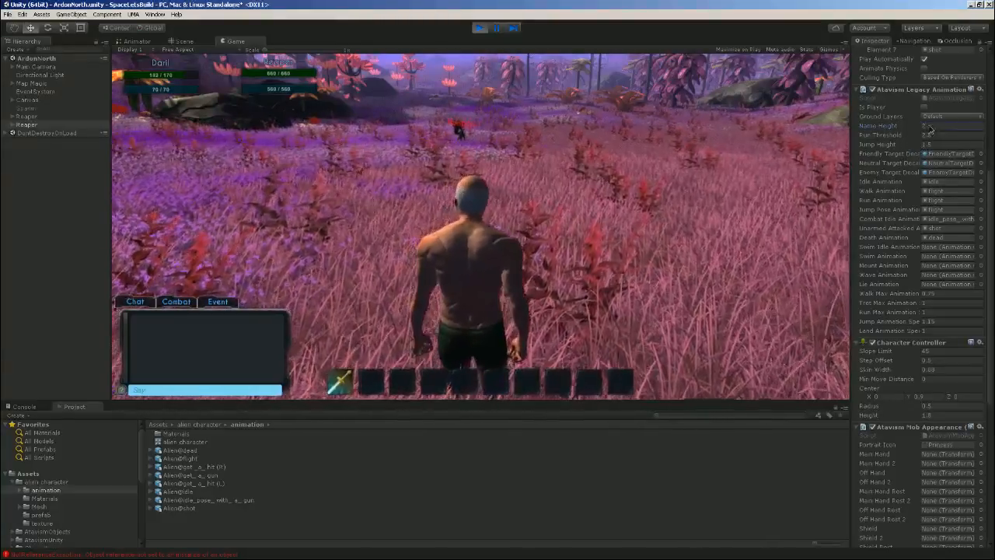
left_click(940, 125)
type("3")
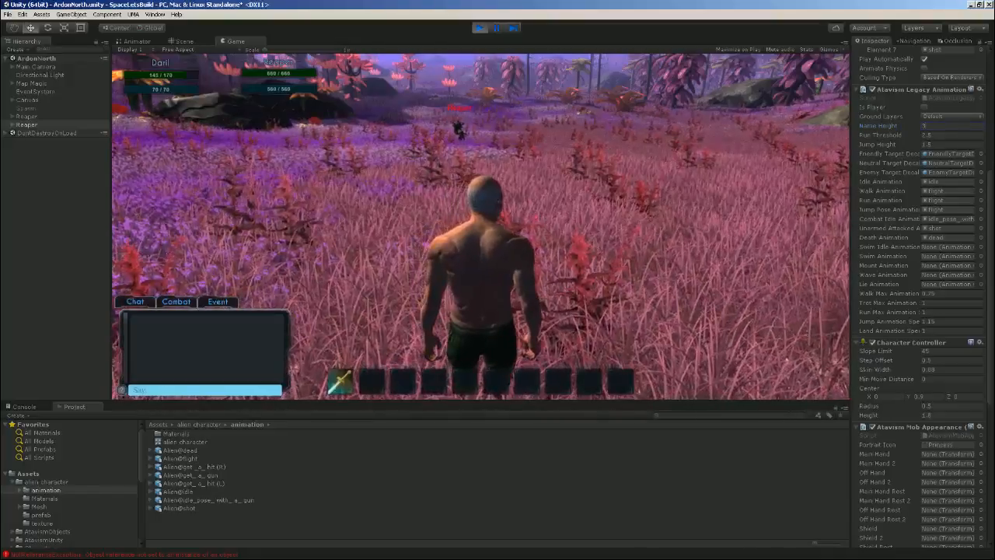
right_click_drag(543, 204, 615, 202)
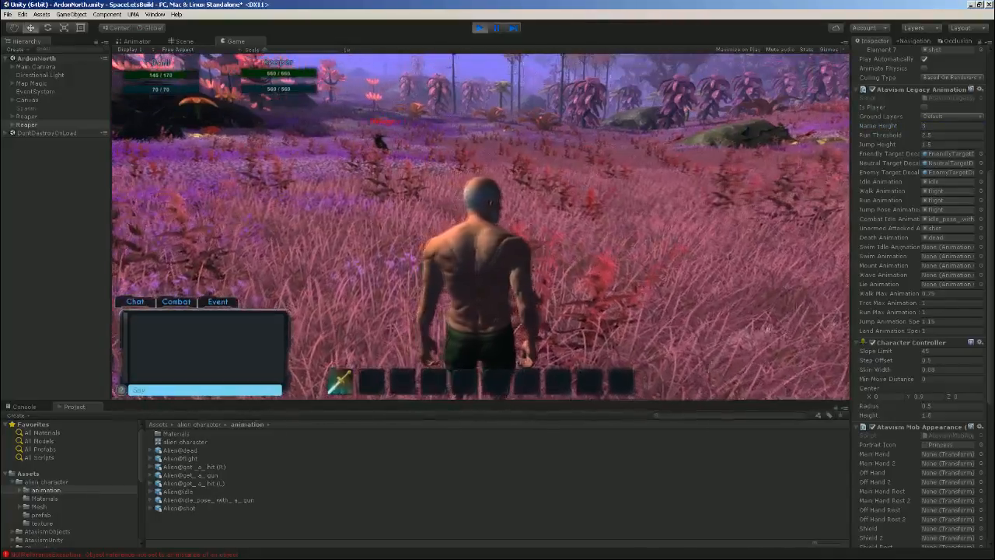
- Set the Reaper's Name Height to 2.5, run up to it to check the label, and release the character after its death
left_click(936, 126)
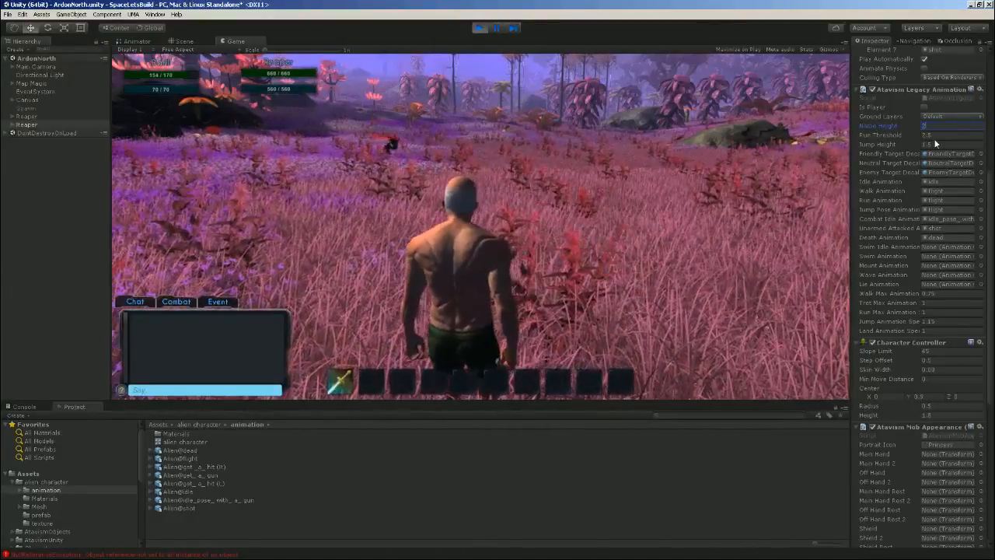
type(".5")
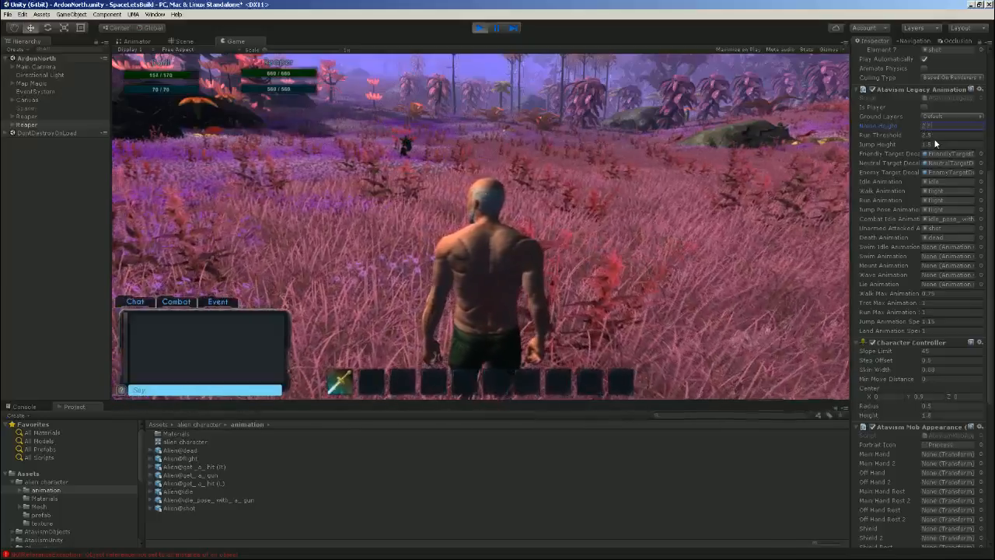
left_click(477, 203)
key("w")
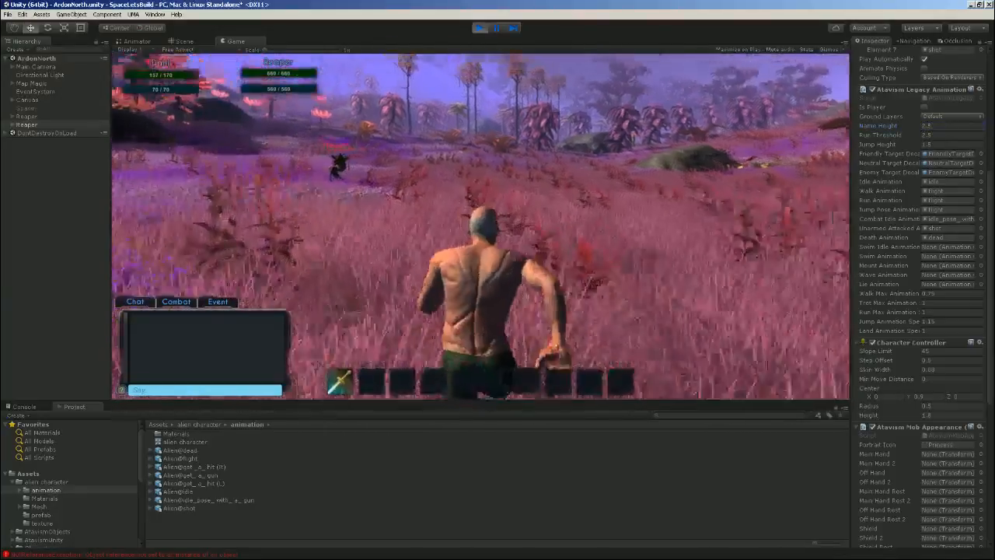
mouse_move(622, 226)
left_mouse_down()
mouse_move(651, 194)
mouse_move(668, 397)
mouse_move(672, 140)
mouse_move(667, 210)
mouse_move(652, 196)
mouse_move(681, 180)
mouse_move(685, 194)
mouse_move(706, 191)
mouse_move(642, 196)
left_mouse_up()
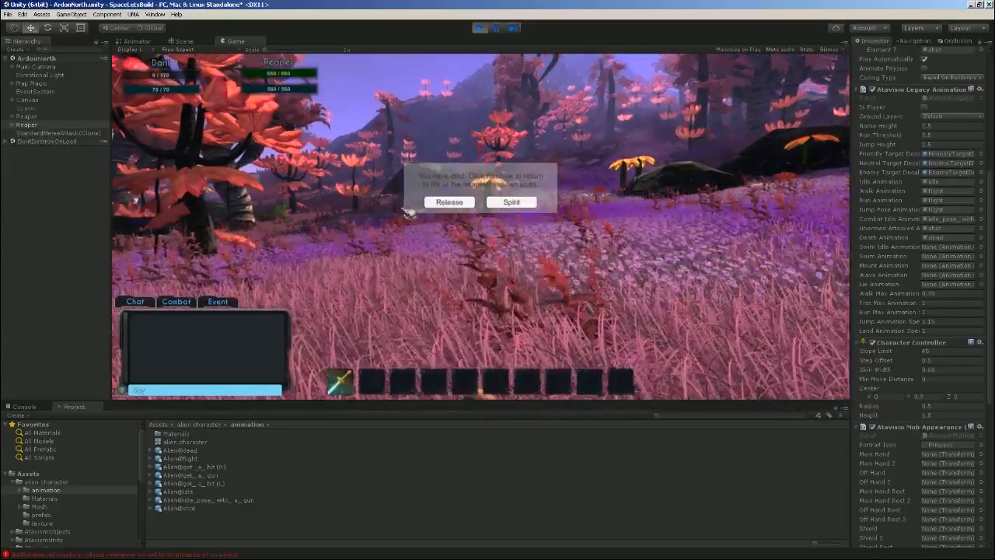
left_click(447, 204)
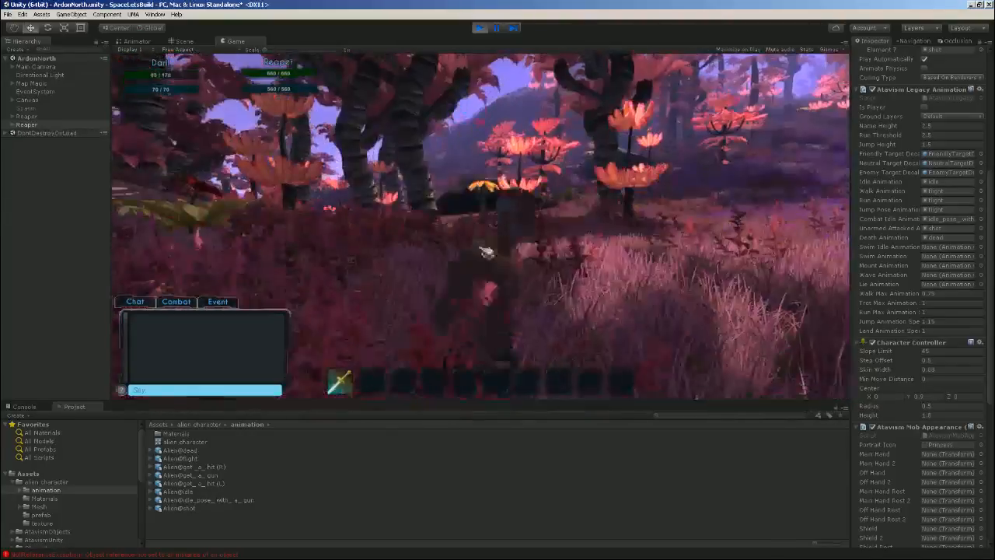
- Stop play mode and set the scale of the Reaper in the Login scene to 1.2 on X, Y and Z
left_click(480, 28)
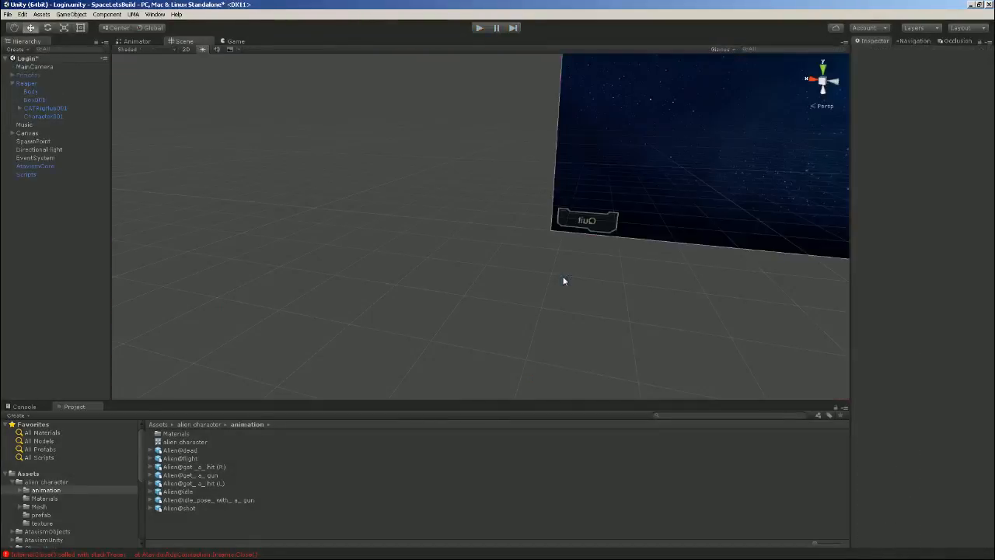
left_click(28, 84)
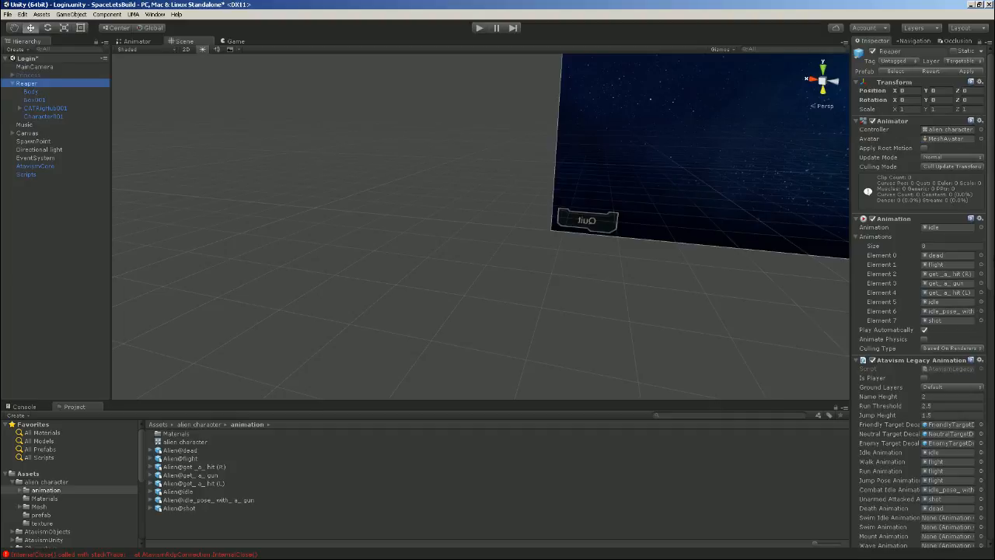
scroll(962, 198, "down", 5)
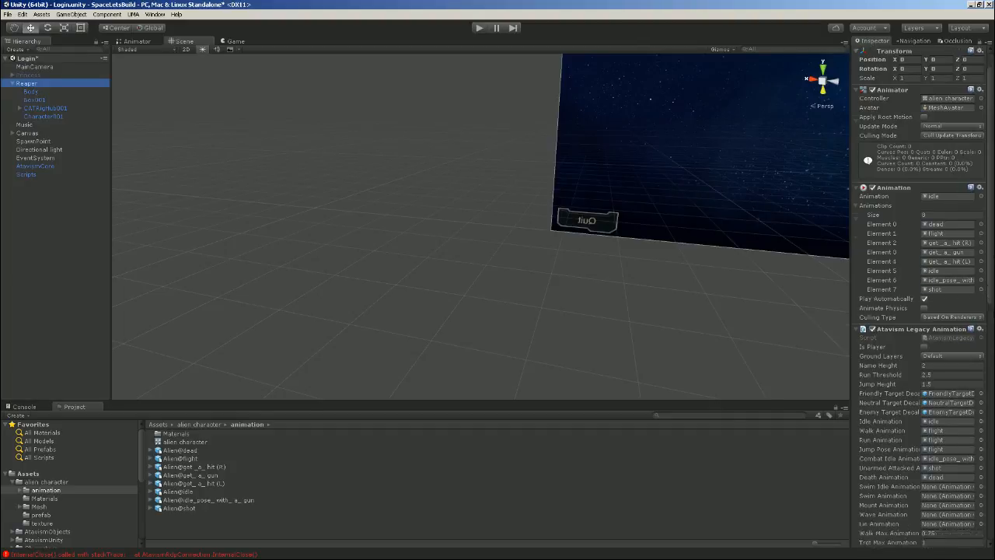
scroll(921, 311, "down", 3)
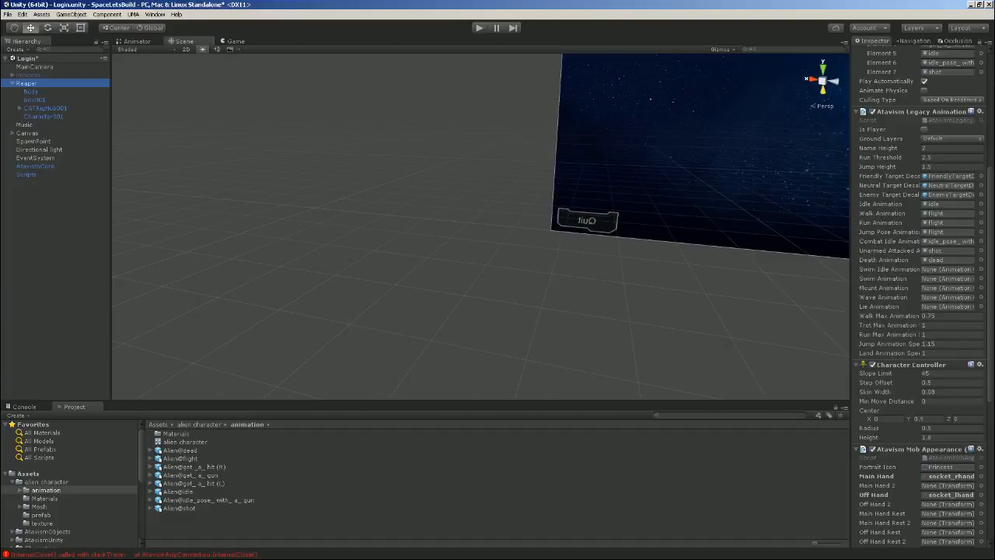
scroll(939, 339, "up", 8)
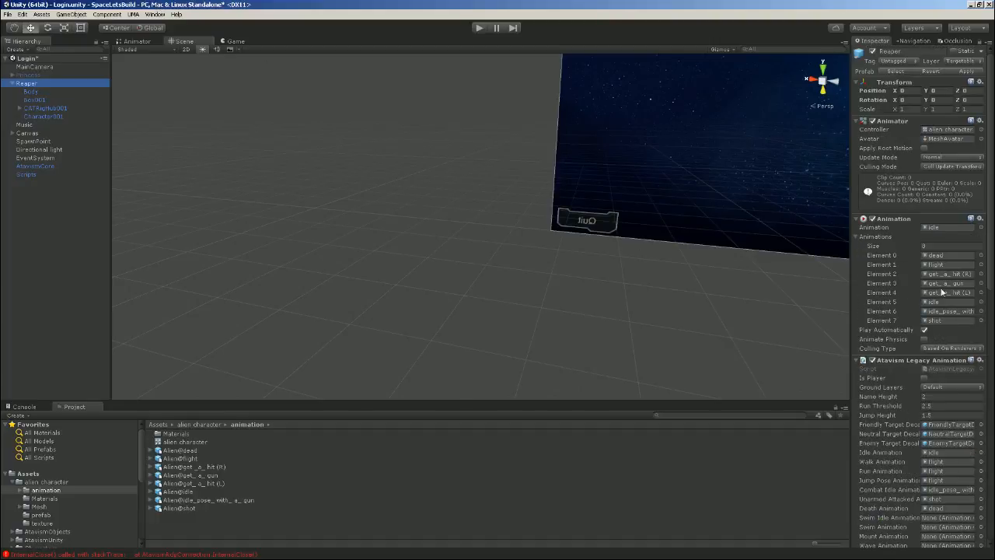
left_click(903, 109)
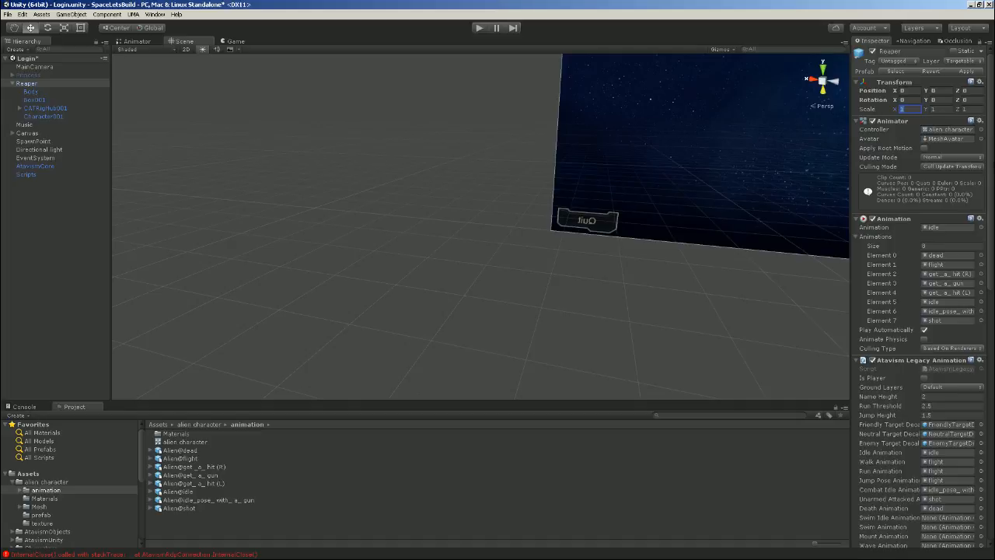
type("1.2")
key("Tab")
type("1.2")
key("Tab")
type("1.")
- Set the Reaper's Name Height to 3 in its Atavism Legacy Animation settings
scroll(953, 284, "down", 5)
scroll(953, 285, "down", 4)
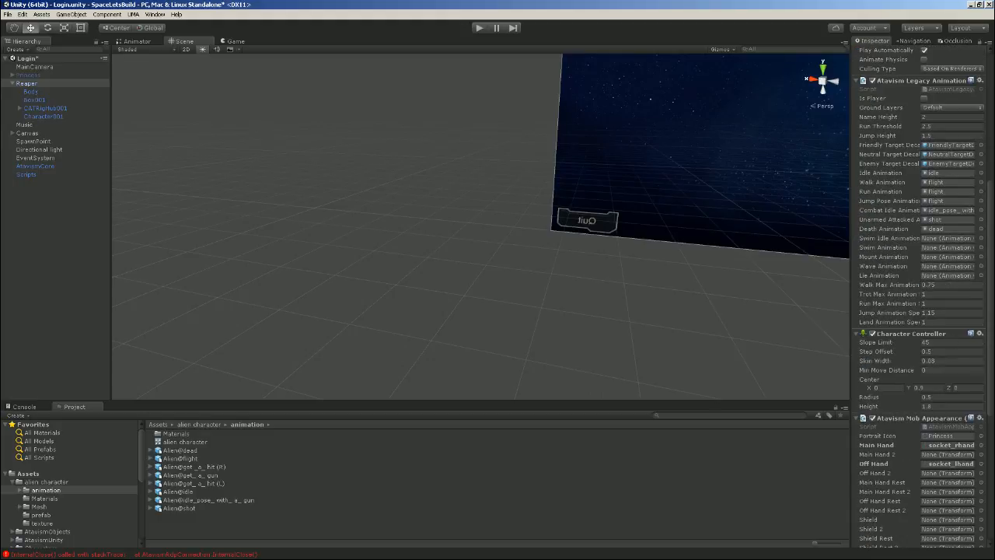
left_click(950, 117)
type("3")
scroll(936, 181, "up", 5)
scroll(934, 178, "up", 4)
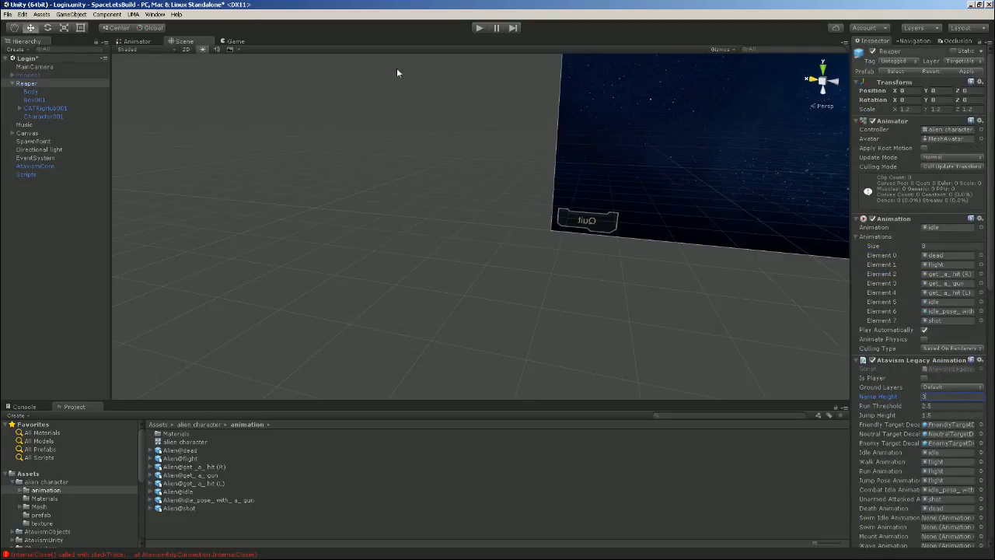
- Start play mode and log in with the account username and password to enter the game world
left_click(479, 29)
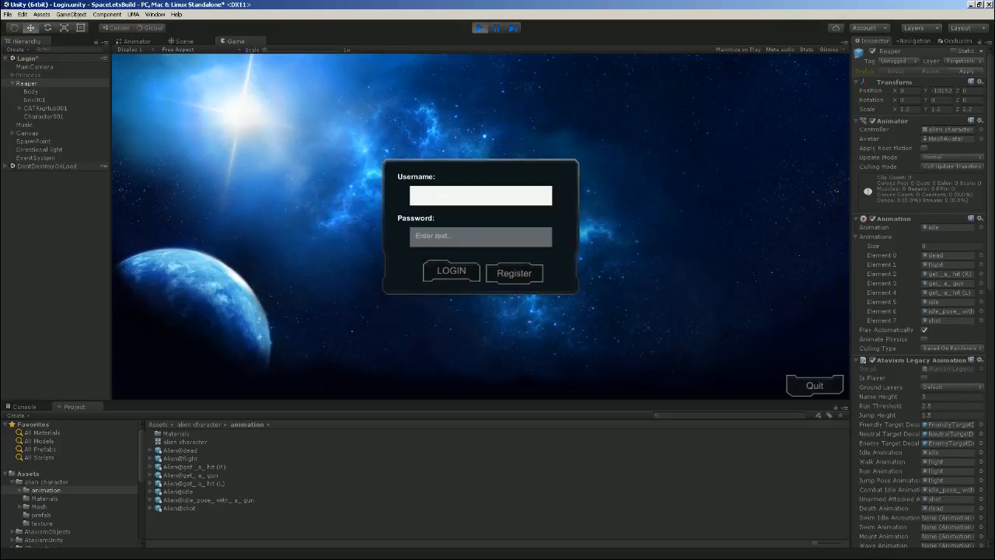
type("ojac")
left_click(428, 237)
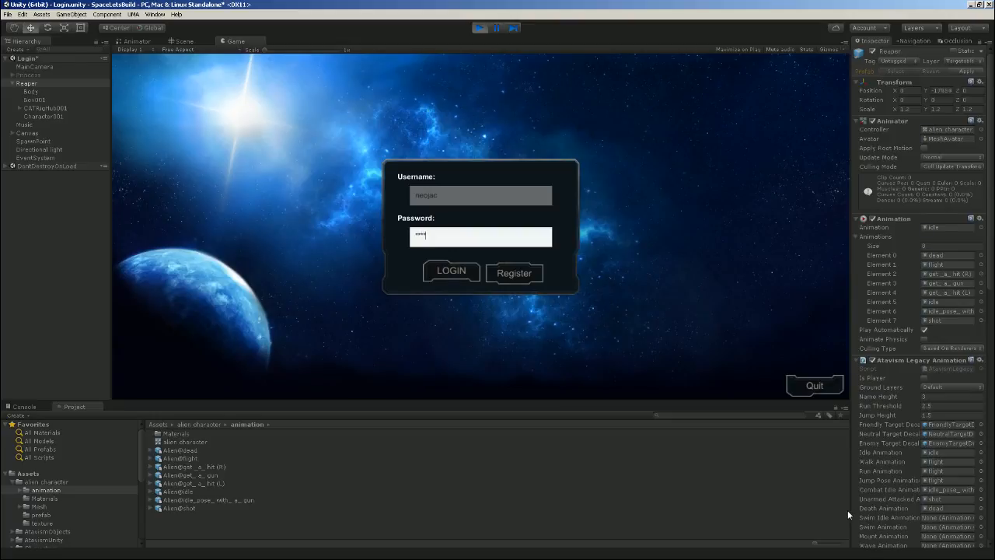
left_click(458, 271)
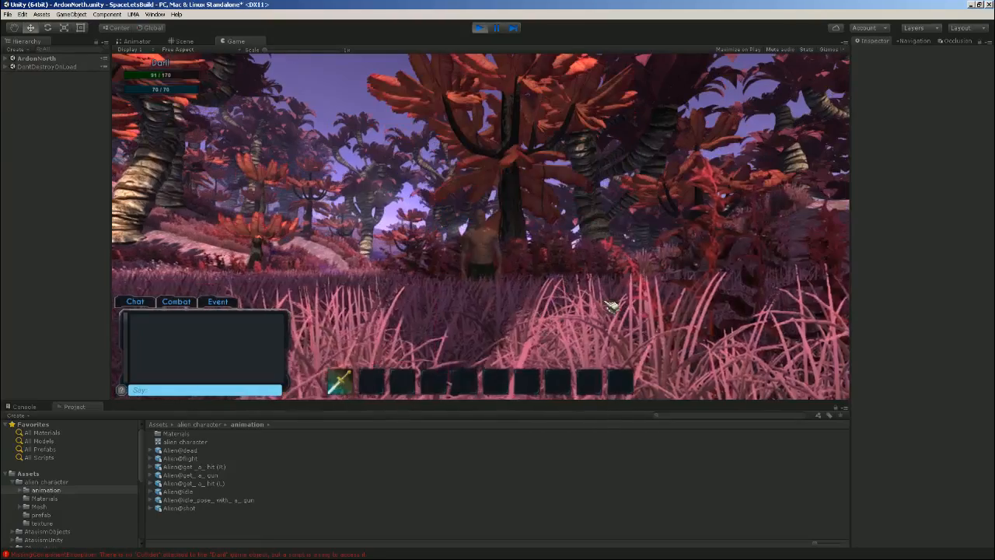
- Run the character from the respawn area through the trees to the meadow and look toward the Reaper
right_click_drag(529, 173, 528, 200)
key("w")
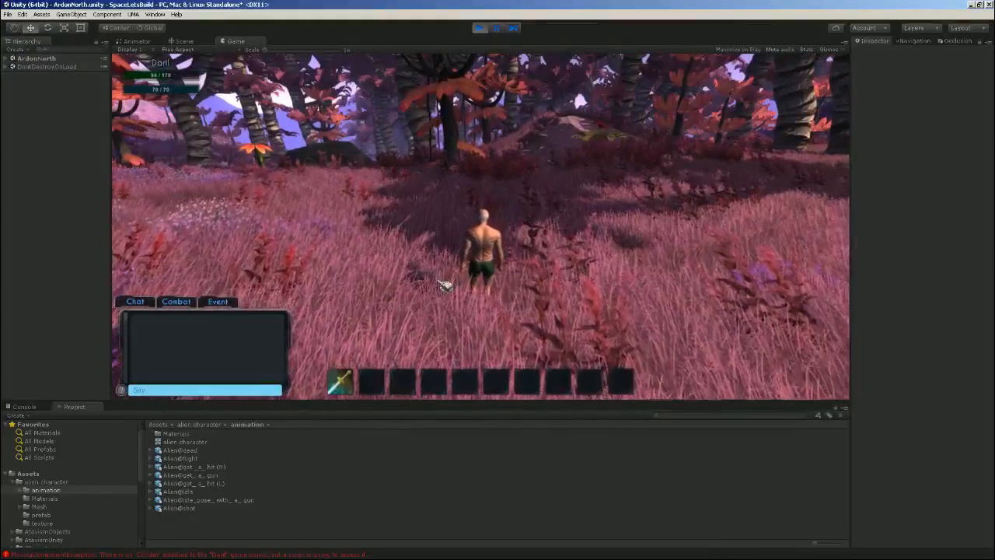
key("w")
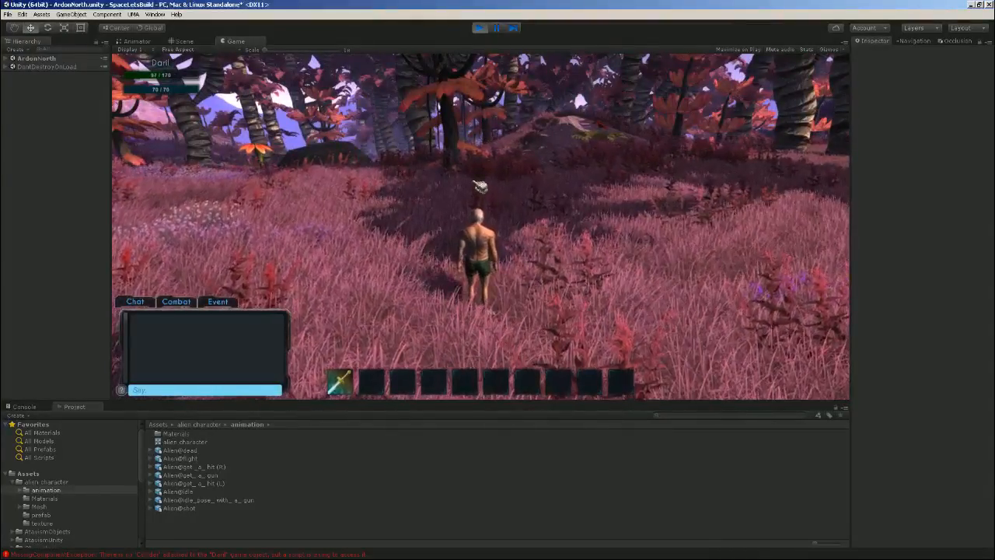
right_click_drag(512, 252, 389, 244)
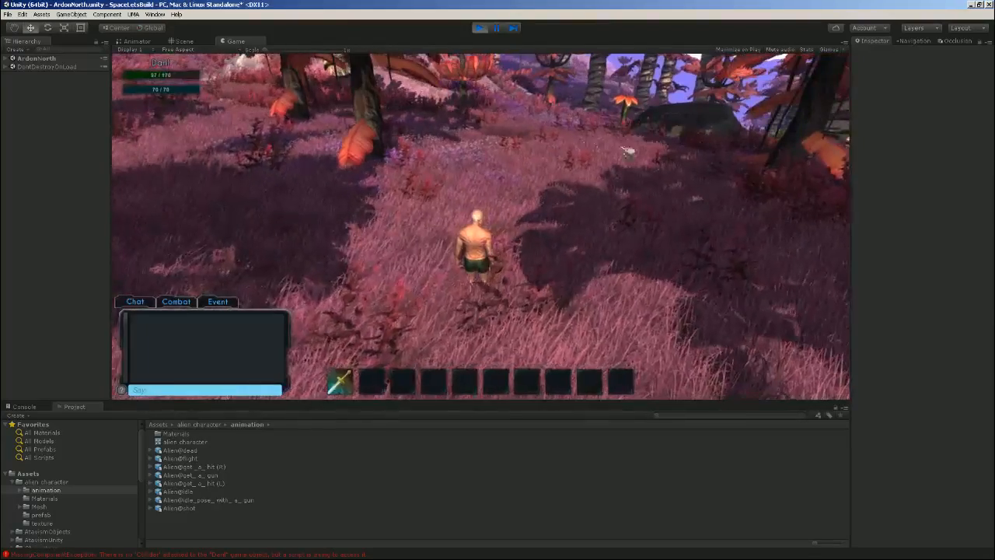
right_click_drag(601, 187, 520, 249)
key("w")
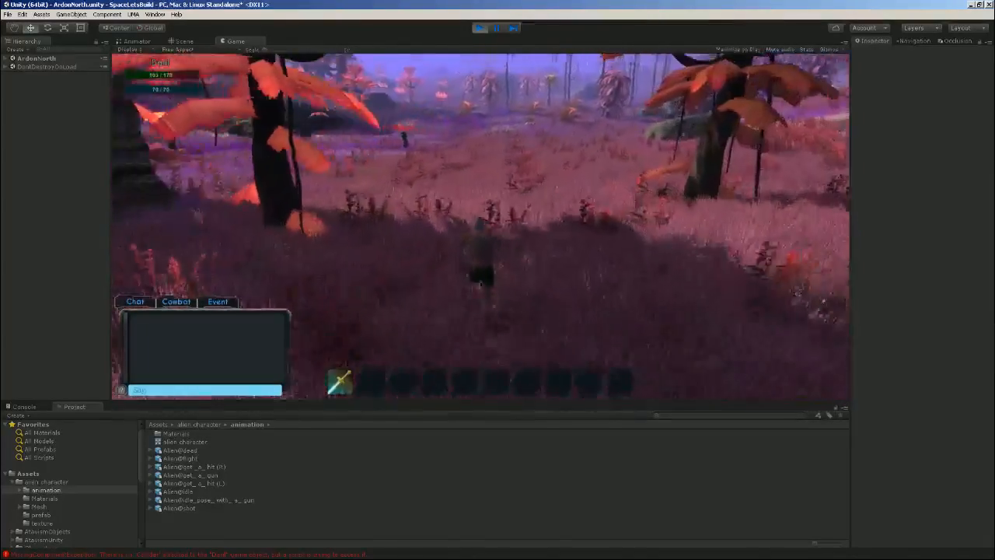
key("w")
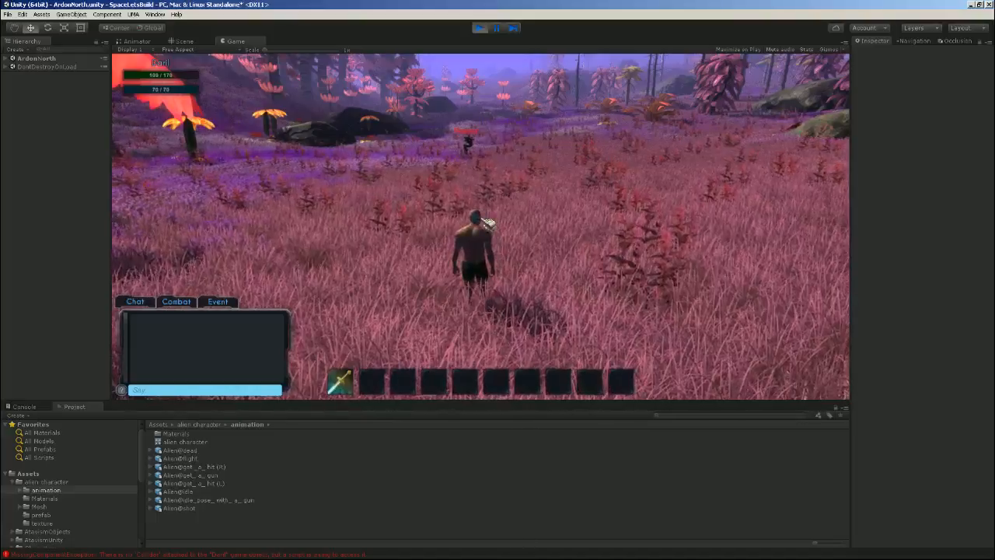
- Run up to the Reaper and target it during combat to examine its size, name label and attack animation
right_click_drag(553, 224, 569, 212)
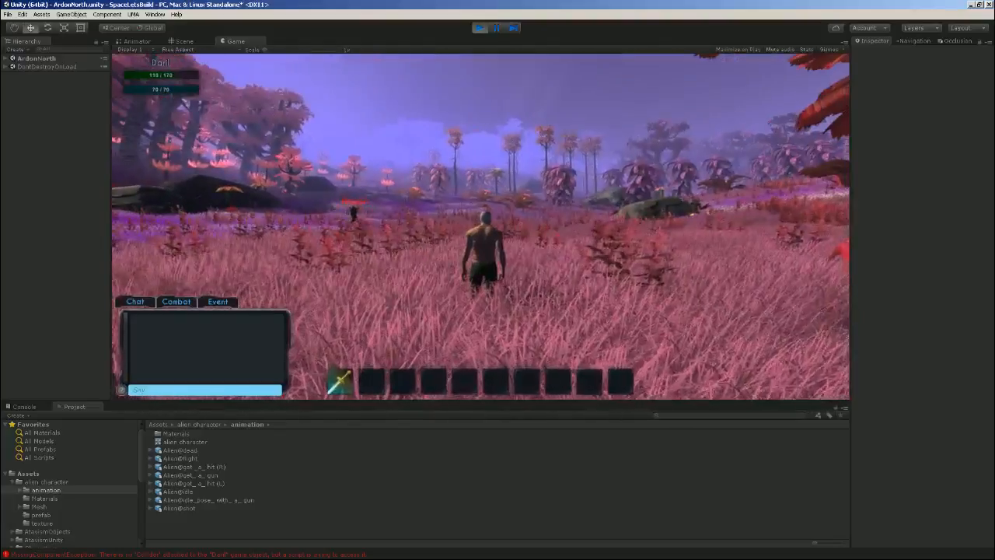
key("w")
right_click_drag(553, 224, 551, 198)
key("w")
key("w")
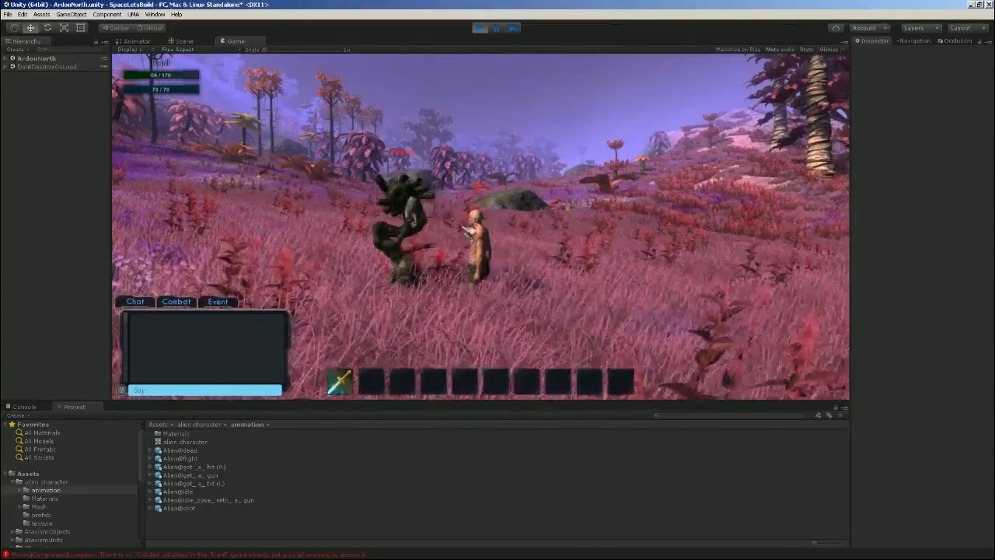
left_click(442, 235)
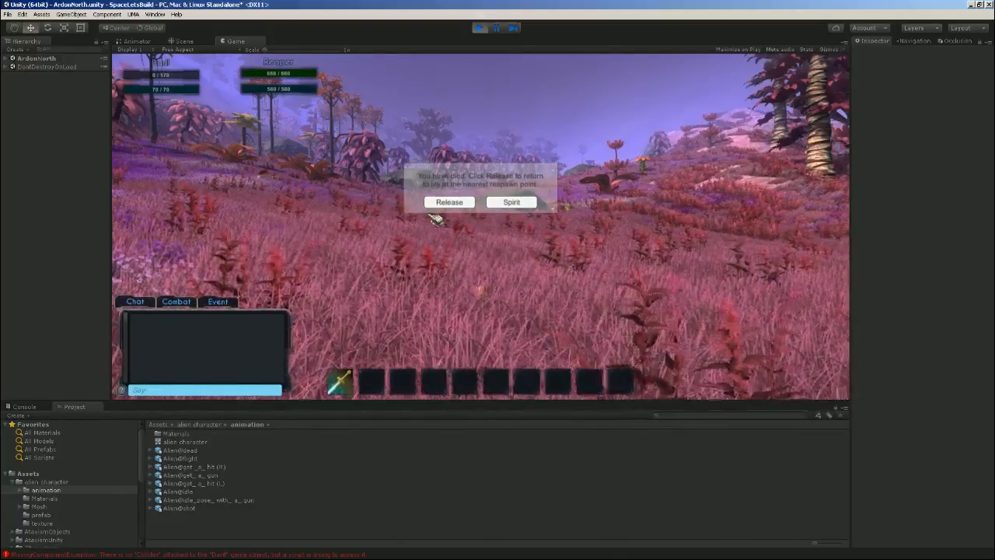
- Release the dead character to the respawn point and run back out into the open meadow
left_click(465, 203)
right_click_drag(517, 201, 612, 270)
key("w")
key("w")
mouse_move(460, 206)
right_mouse_down()
mouse_move(545, 204)
mouse_move(474, 206)
right_mouse_up()
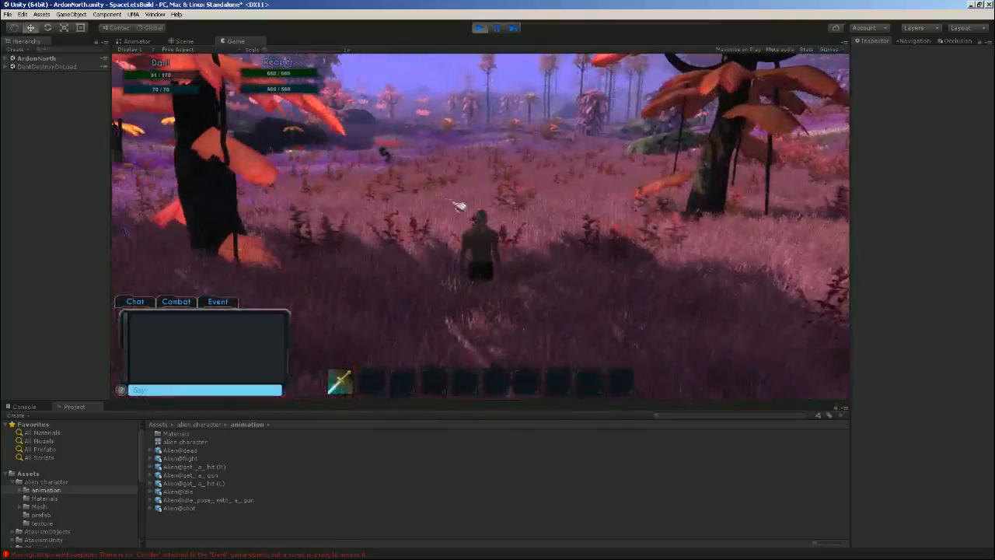
right_click_drag(582, 269, 719, 269)
key("w")
right_click_drag(482, 226, 466, 226)
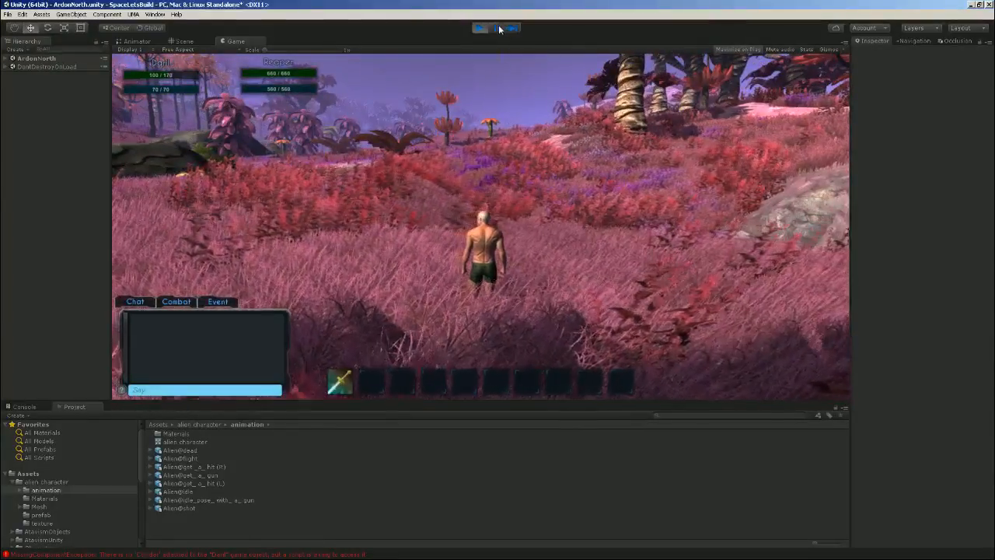
- Resume the paused game and run the character across the meadow and uphill to the rocky path
left_click(500, 29)
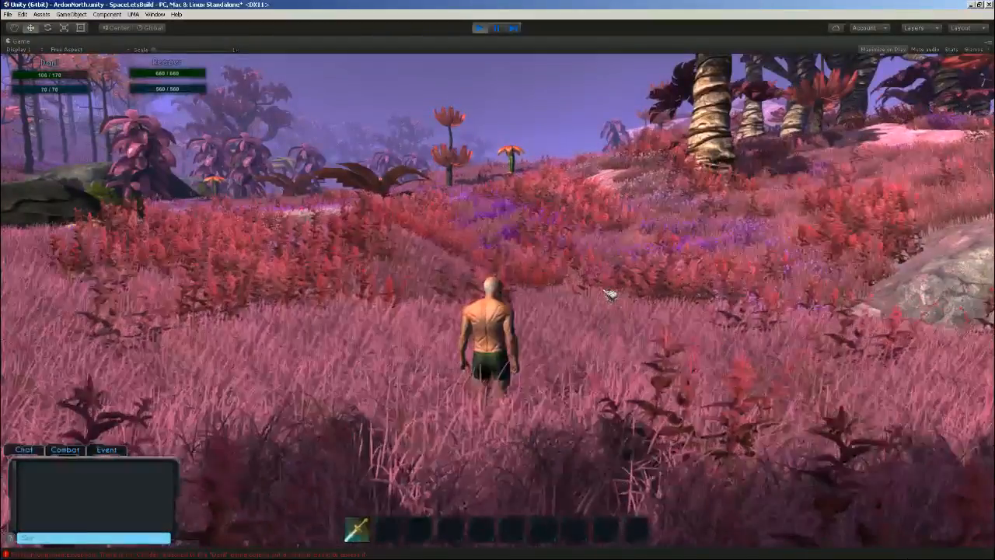
right_click_drag(497, 280, 342, 323)
key("w")
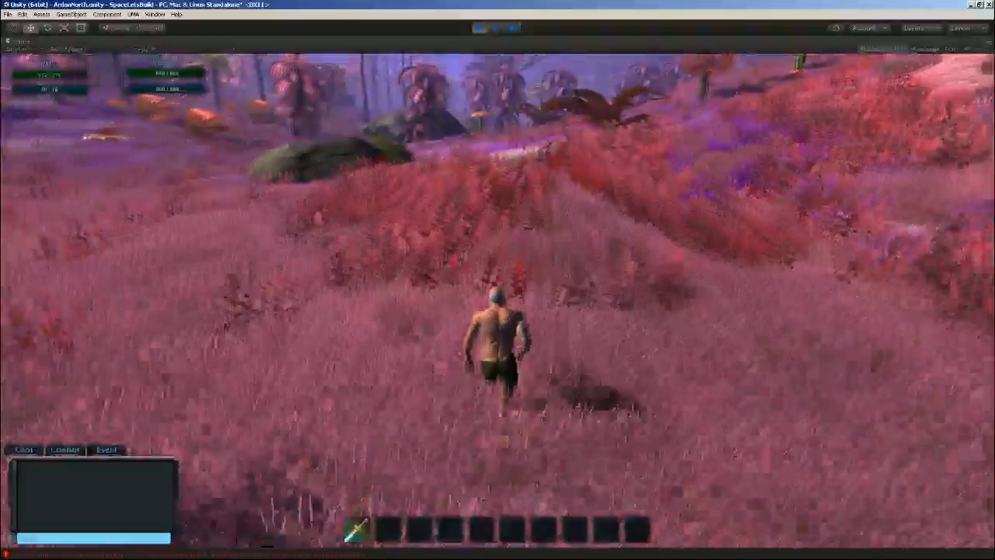
key("w")
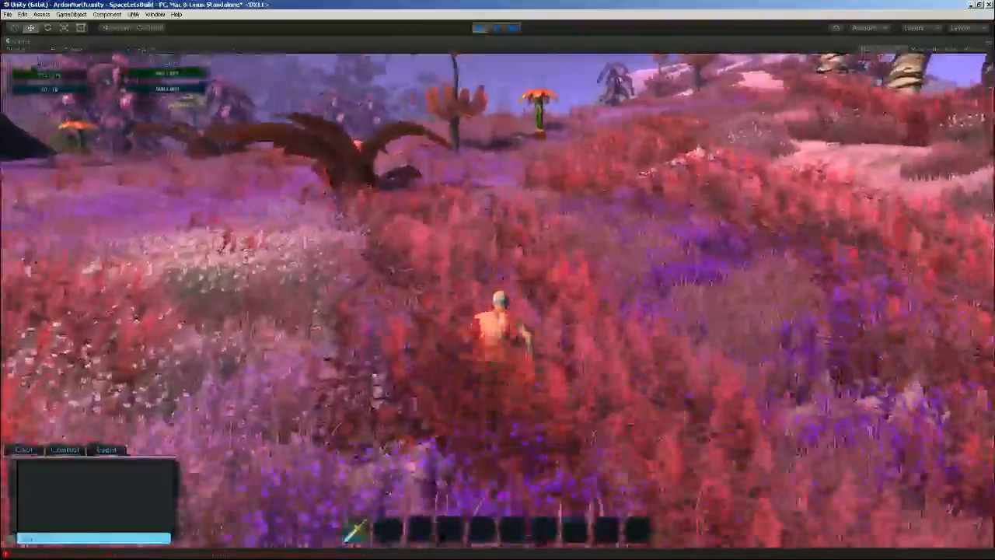
key("w")
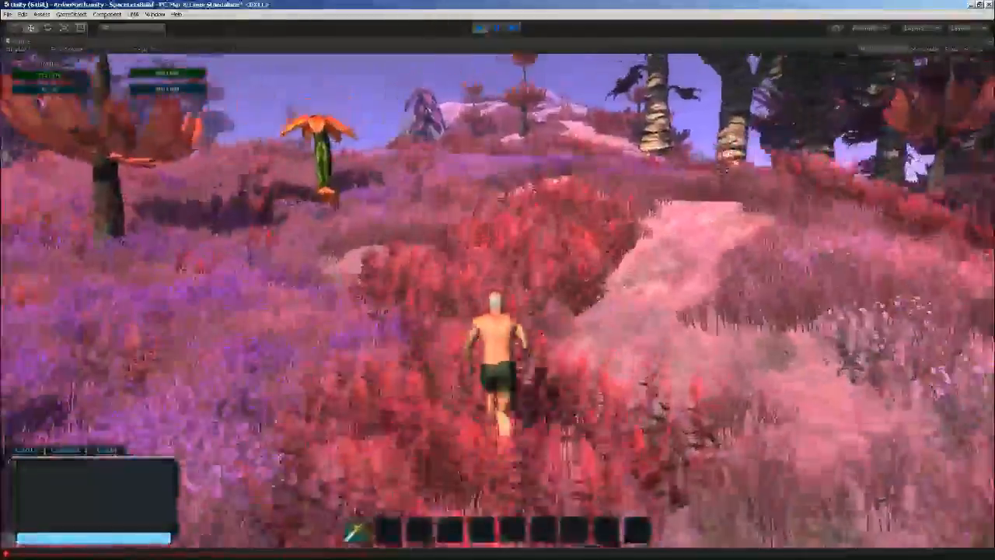
key("w")
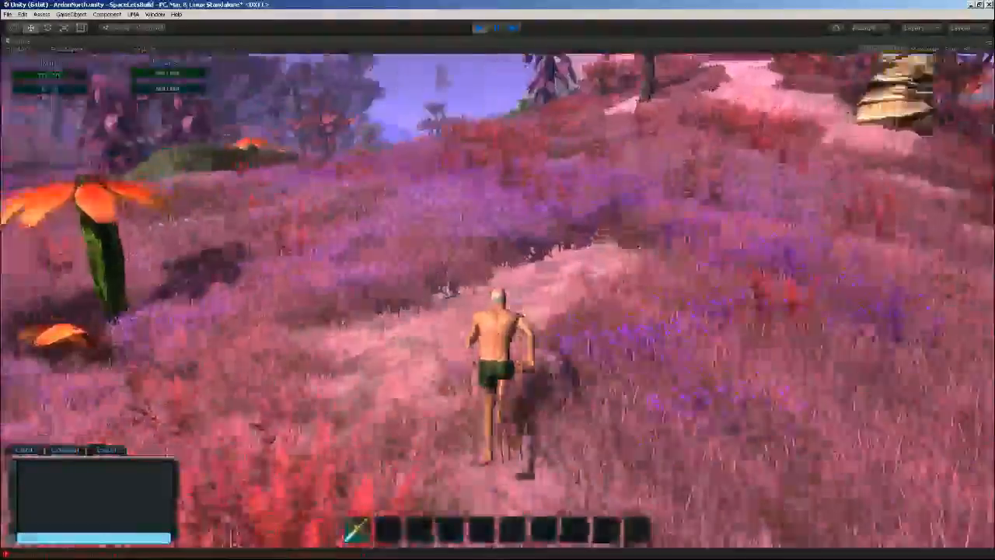
key("w")
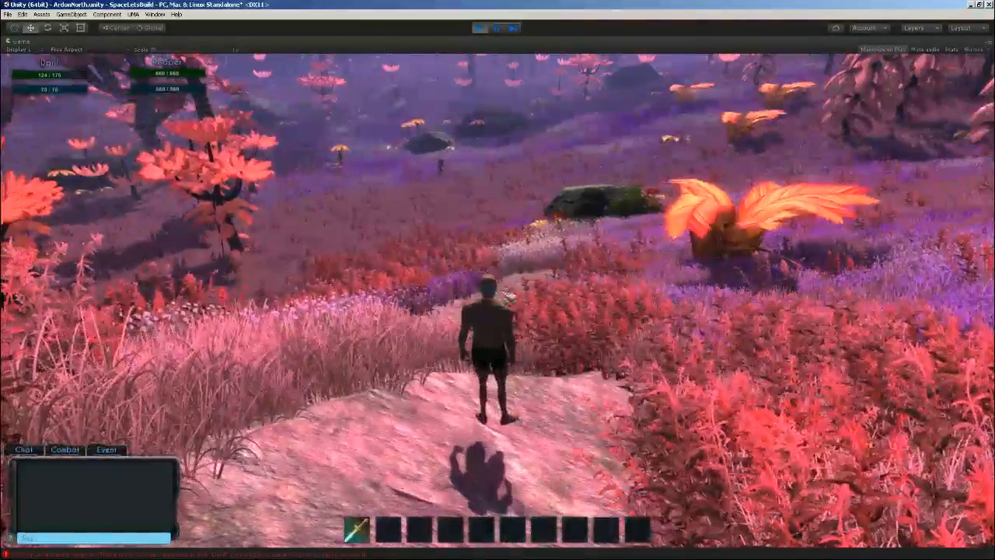
right_click_drag(509, 297, 511, 252)
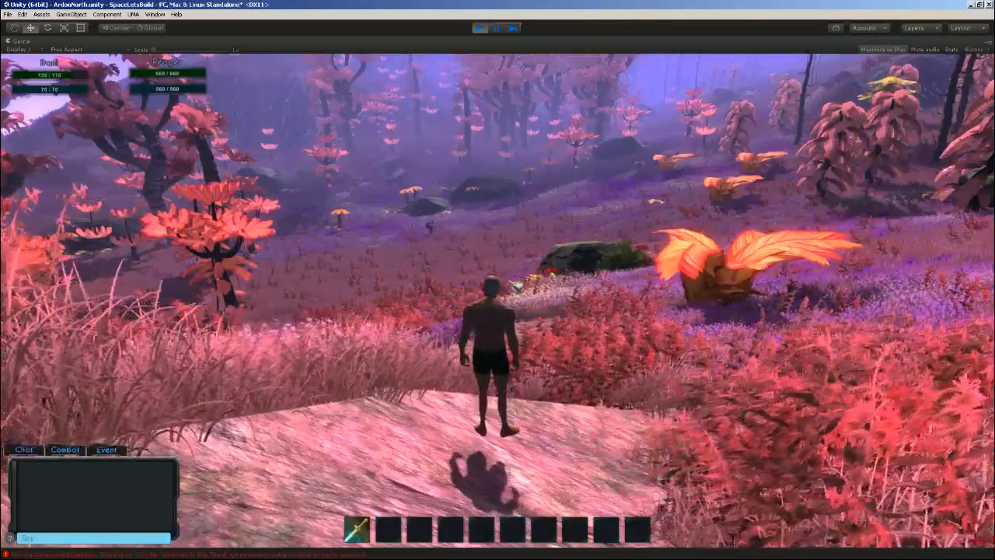
- Move down beside the path, open the builder menu through a chat command and set up a new mob spawn with the Reaper template
right_click_drag(539, 234, 622, 237)
key("w")
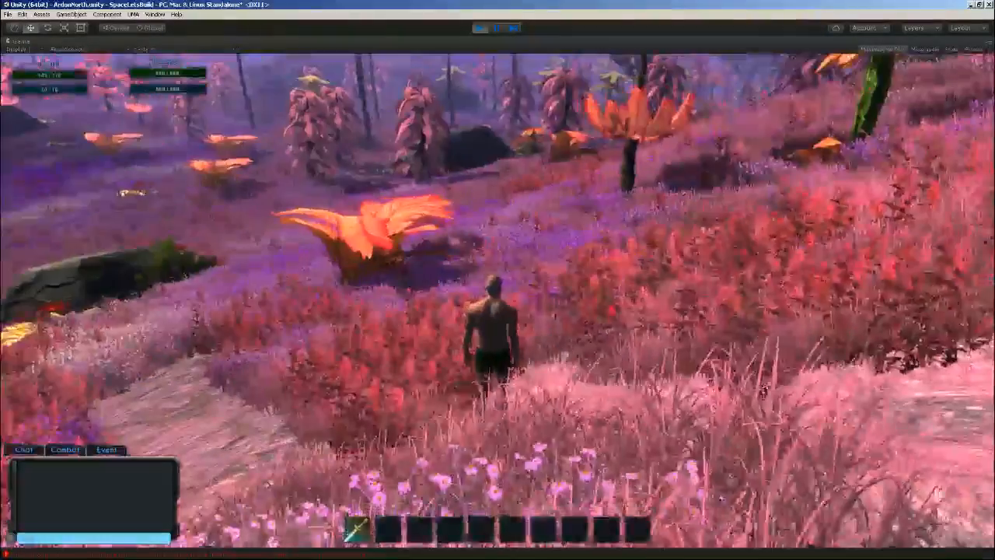
right_click_drag(564, 299, 614, 291)
right_click_drag(510, 272, 503, 294)
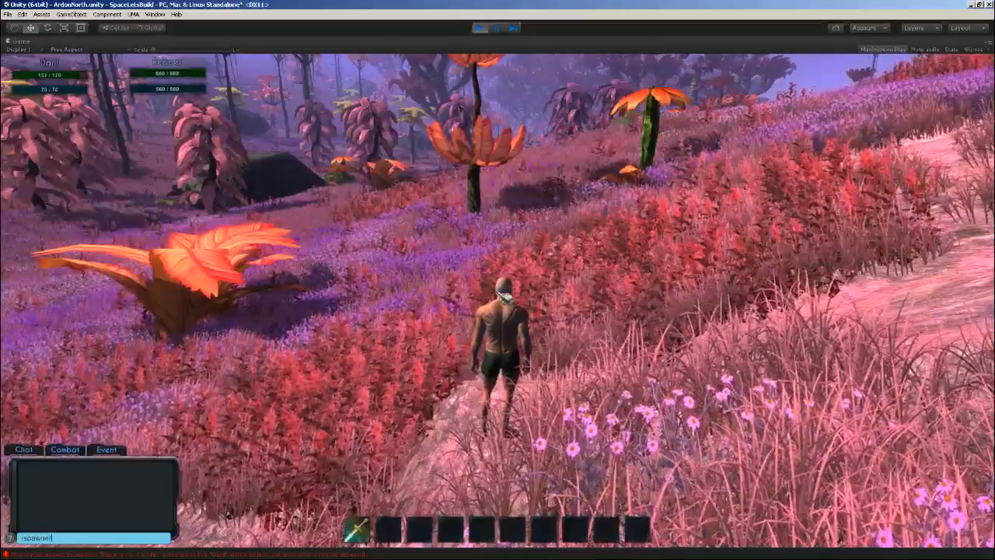
key("Return")
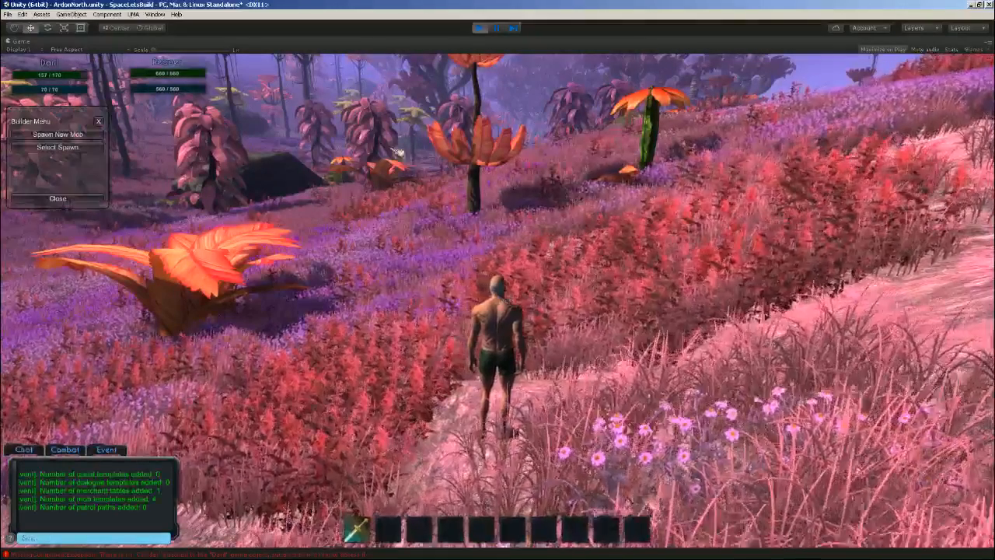
left_click(78, 134)
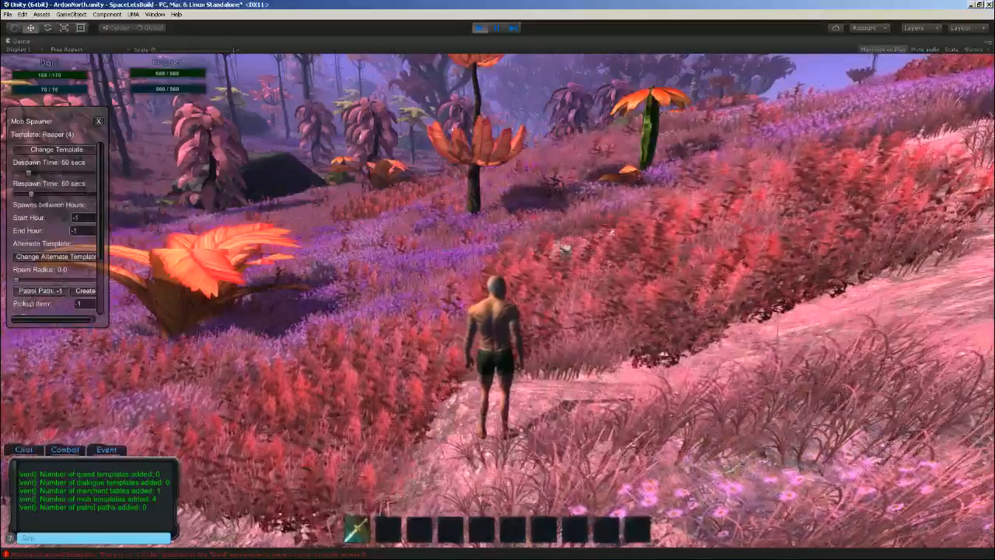
- Run past the large orange plant into the purple flower meadow and create a new patrol path for the Reaper spawn
right_click_drag(673, 260, 629, 288)
key("w")
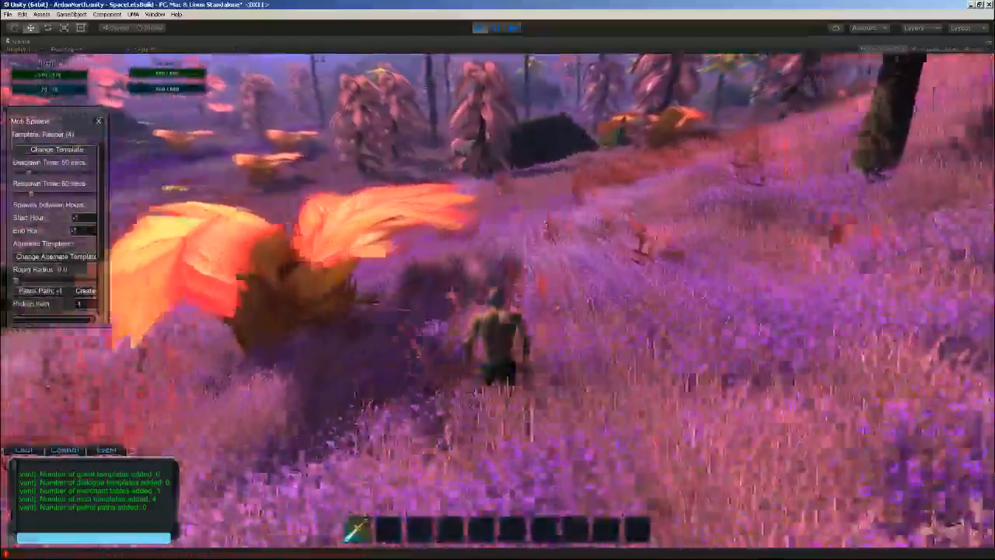
key("w")
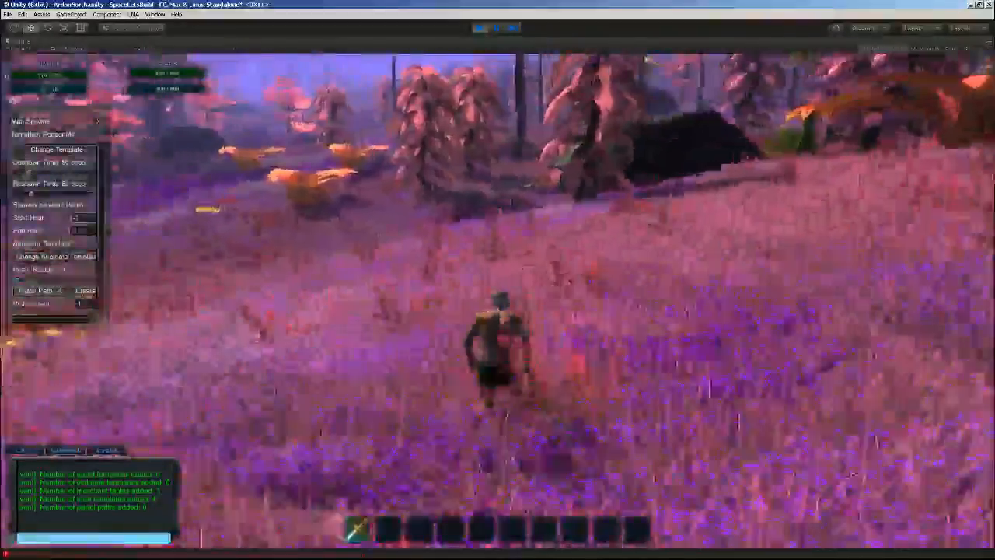
key("w")
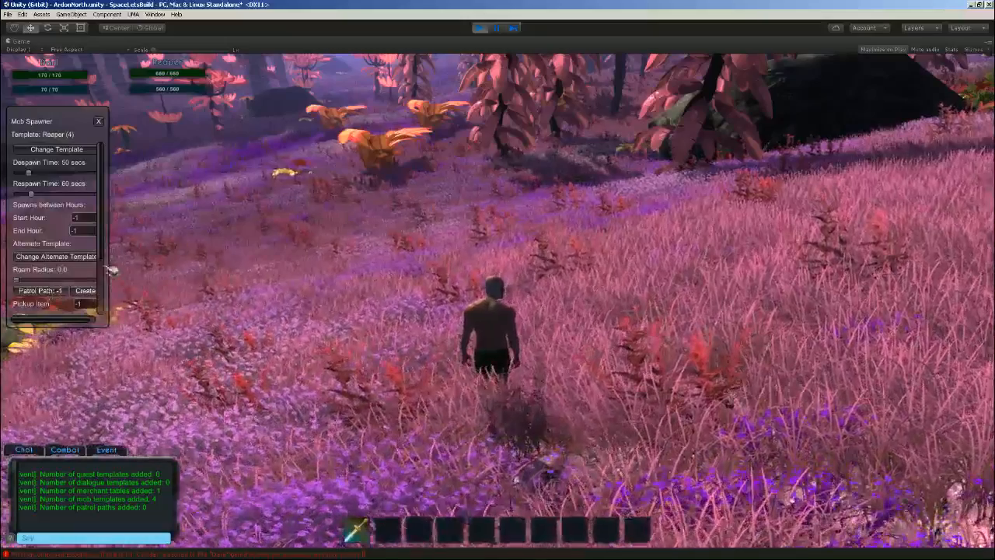
scroll(103, 276, "down", 2)
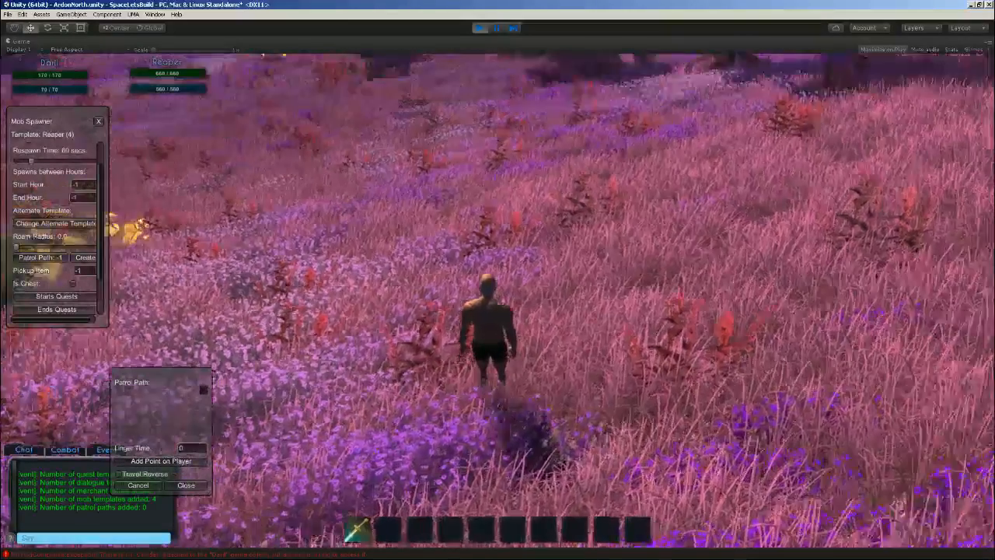
- Walk the start of the route, adding patrol points at the character's position up to the shaded grass by the orange flower
right_click_drag(257, 350, 257, 300)
right_click_drag(278, 391, 272, 405)
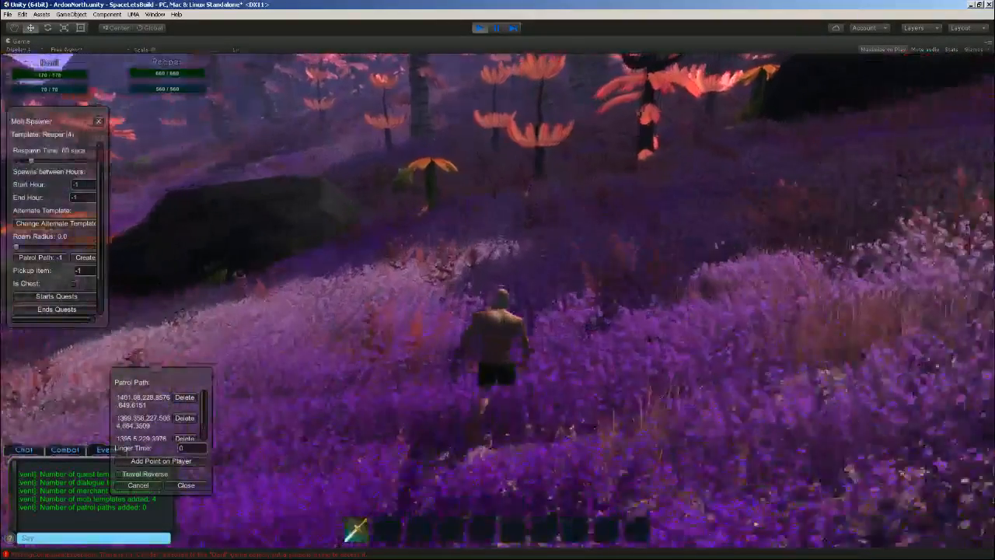
key("w")
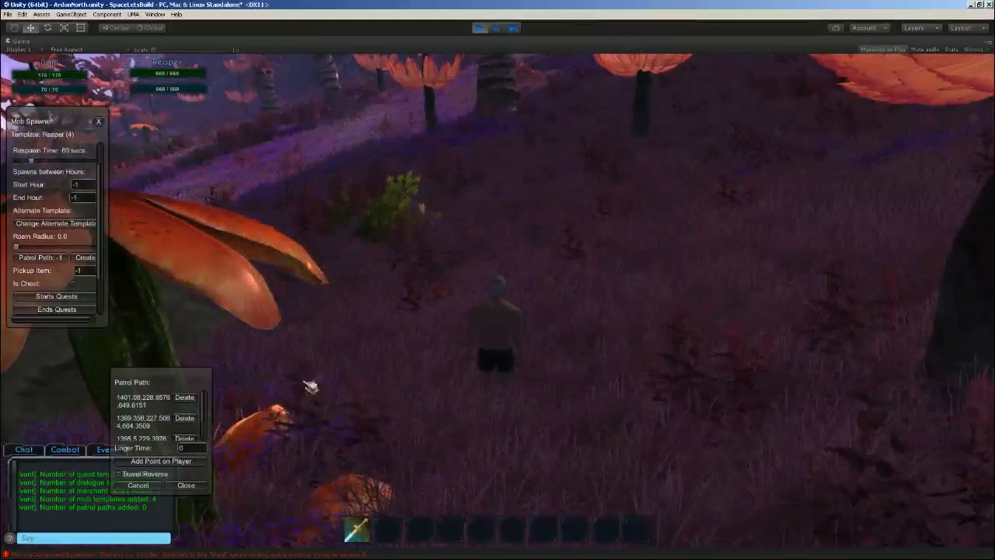
left_click(182, 463)
- Run past the big rock to the bare ground beside the tall orange flower and add a patrol point there
right_click_drag(264, 419, 171, 416)
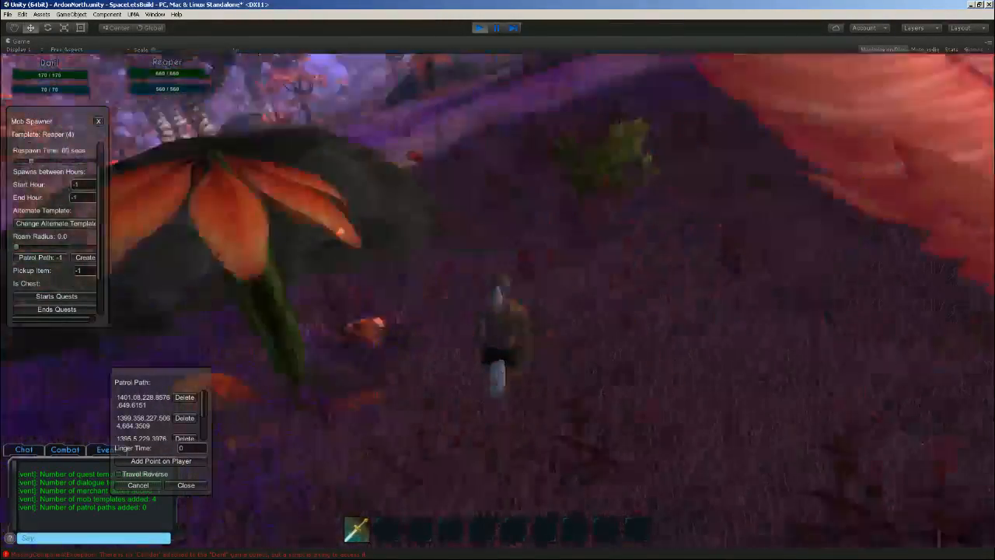
key("w")
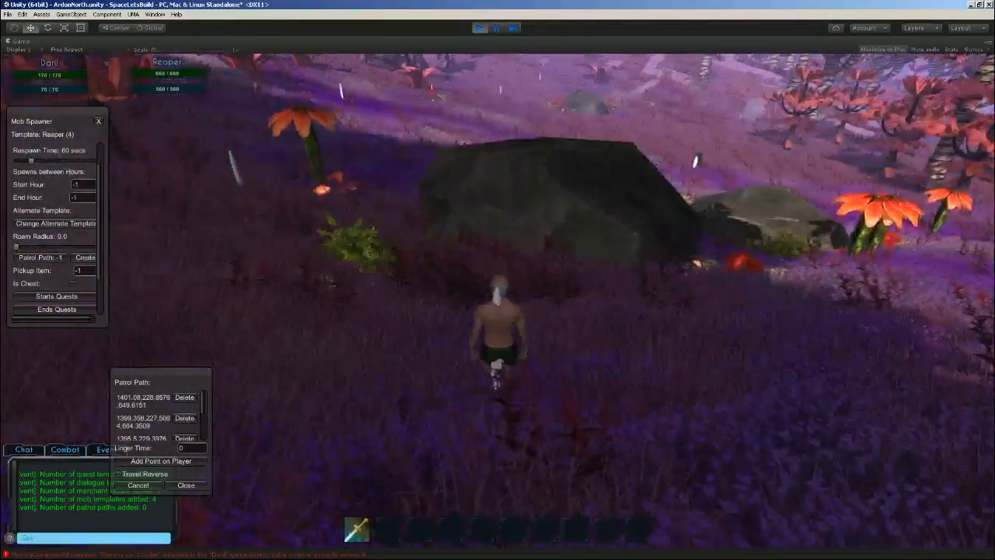
right_click_drag(497, 311, 591, 280)
key("w")
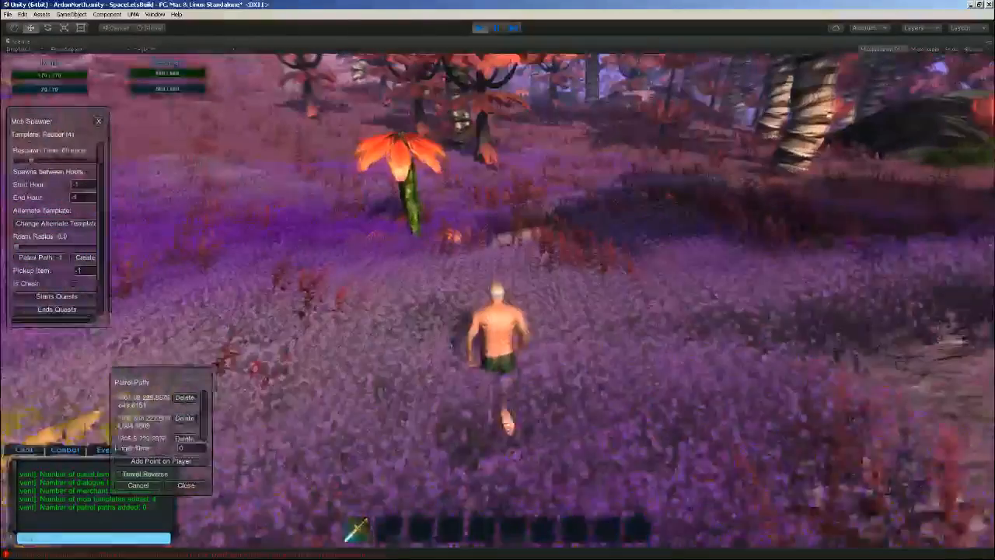
right_click_drag(175, 466, 198, 473)
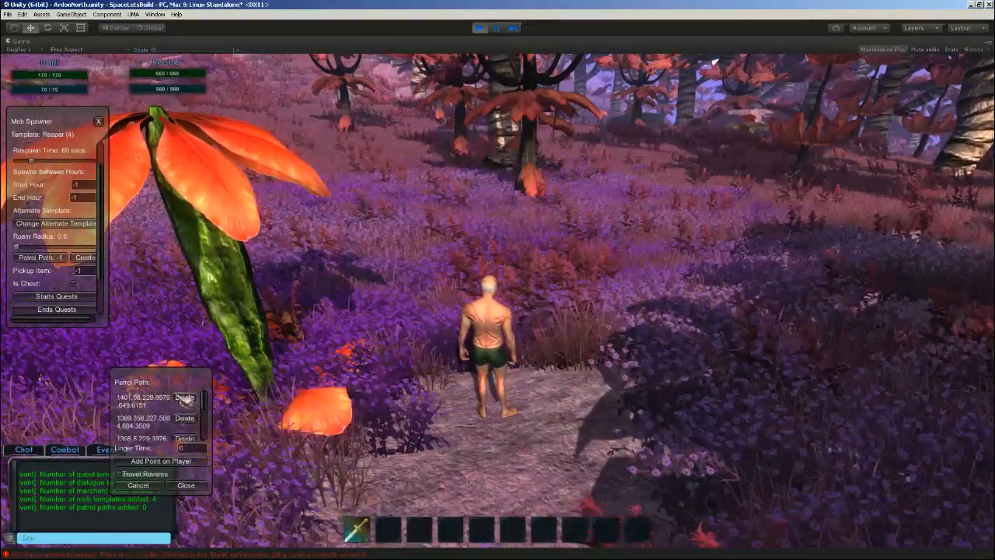
- Continue the route through the purple grass and toward the trees, adding another patrol point at the character's position
right_click_drag(458, 190, 129, 202)
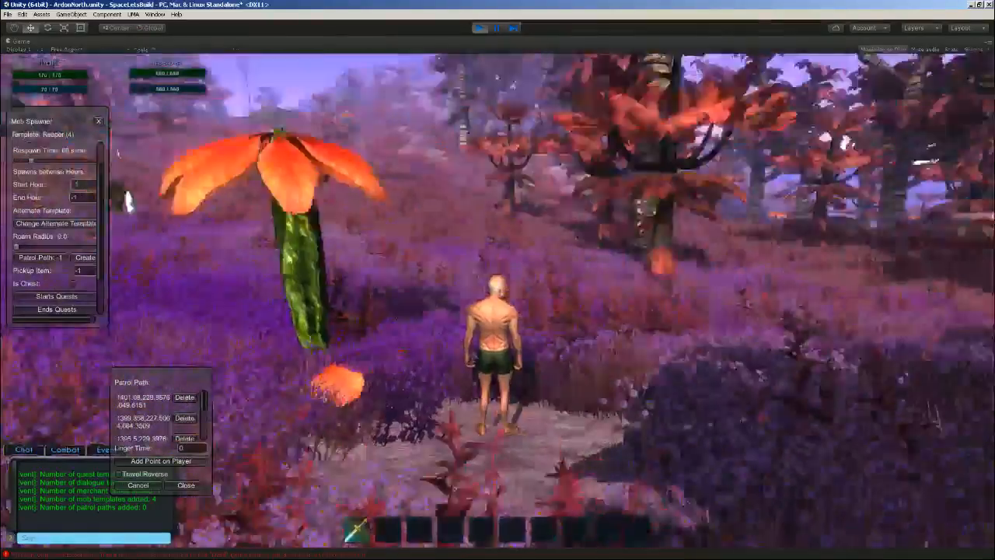
right_click_drag(497, 233, 256, 233)
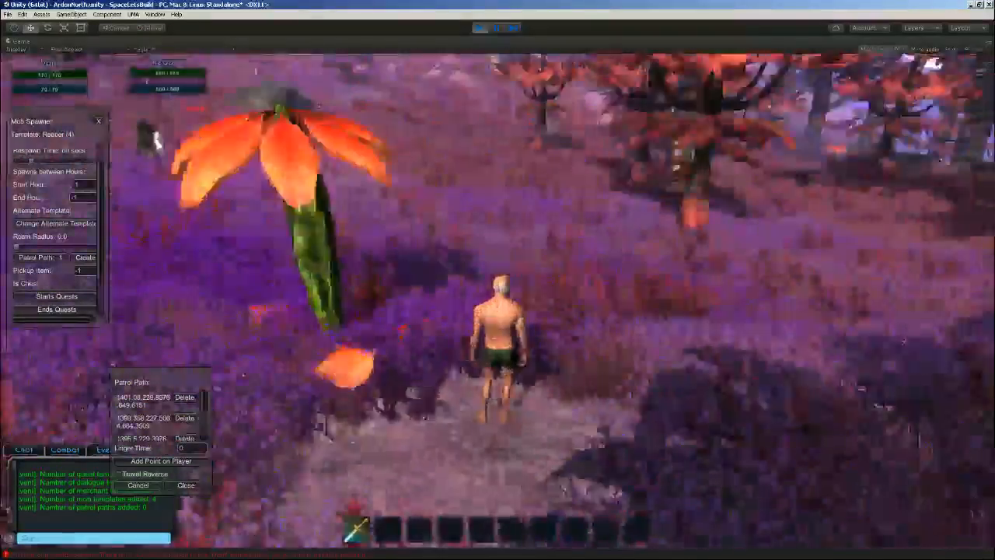
right_click_drag(497, 233, 700, 234)
key("w")
right_click_drag(498, 233, 218, 234)
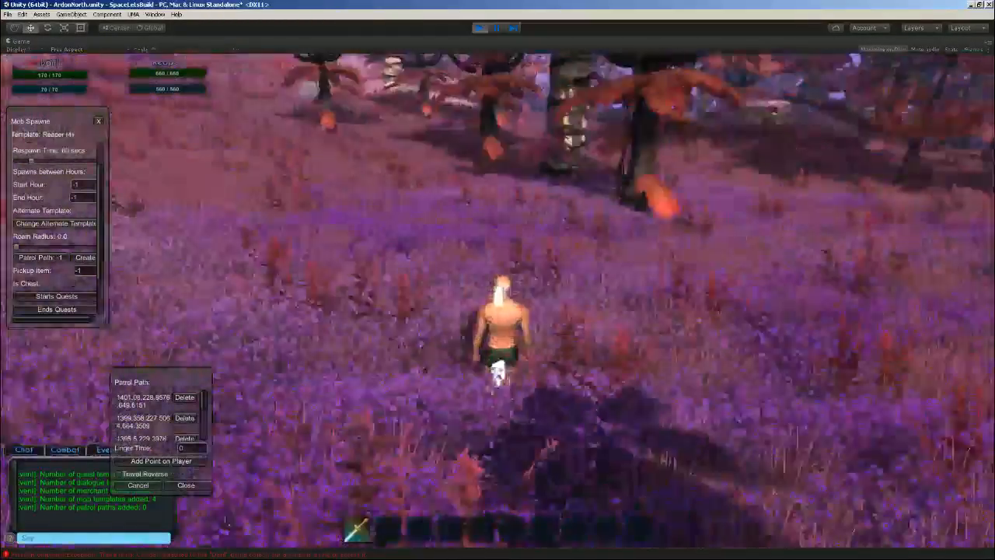
key("w")
right_click_drag(497, 233, 716, 234)
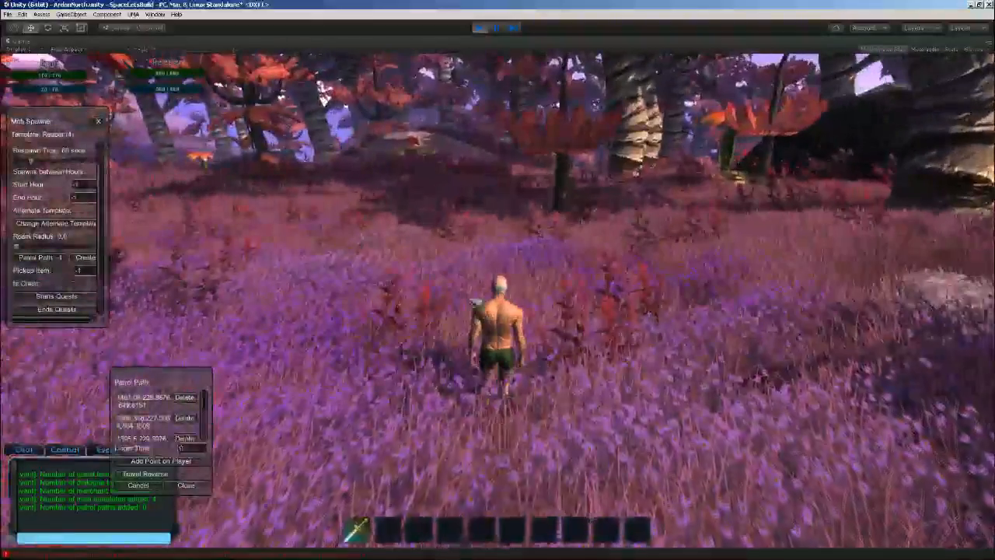
key("w")
right_click_drag(583, 286, 319, 115)
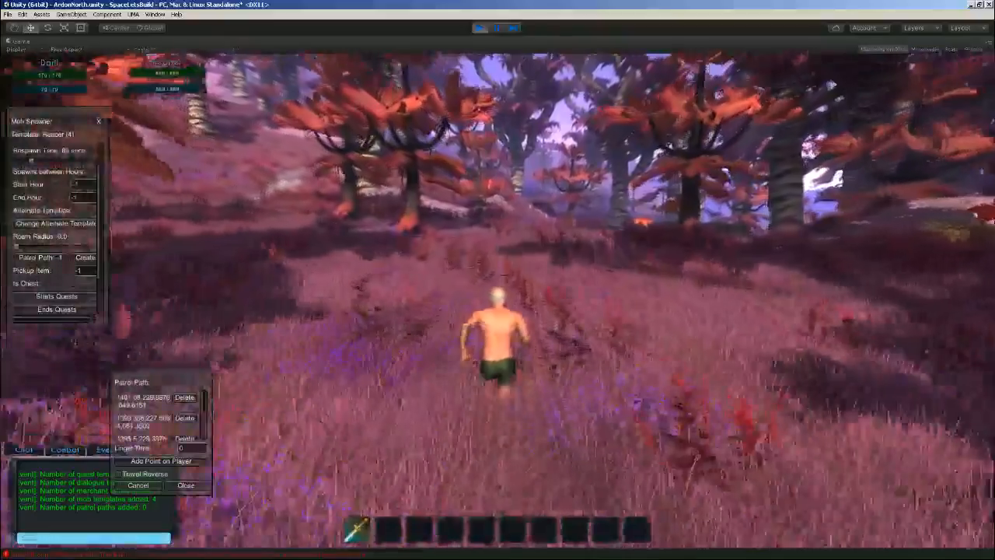
key("w")
left_click(188, 465)
key("w")
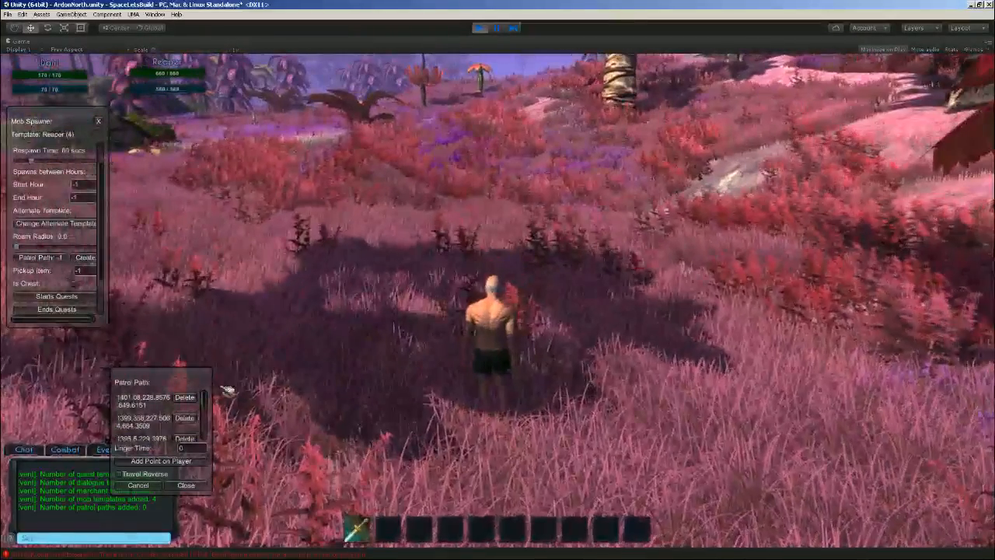
- Finish the route in the shaded meadow, close the patrol path editor and spawn the Reaper at the character's position
key("w")
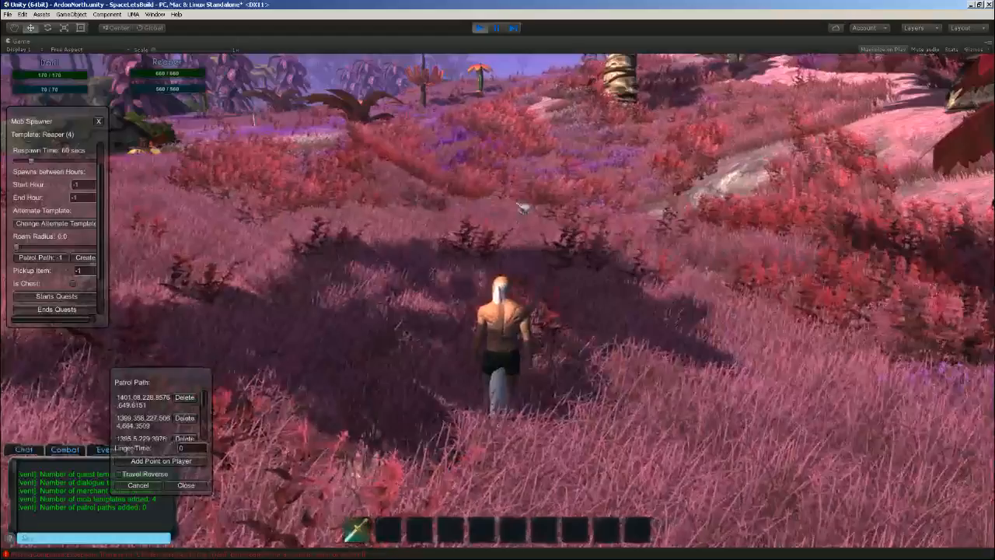
right_click_drag(575, 256, 527, 265)
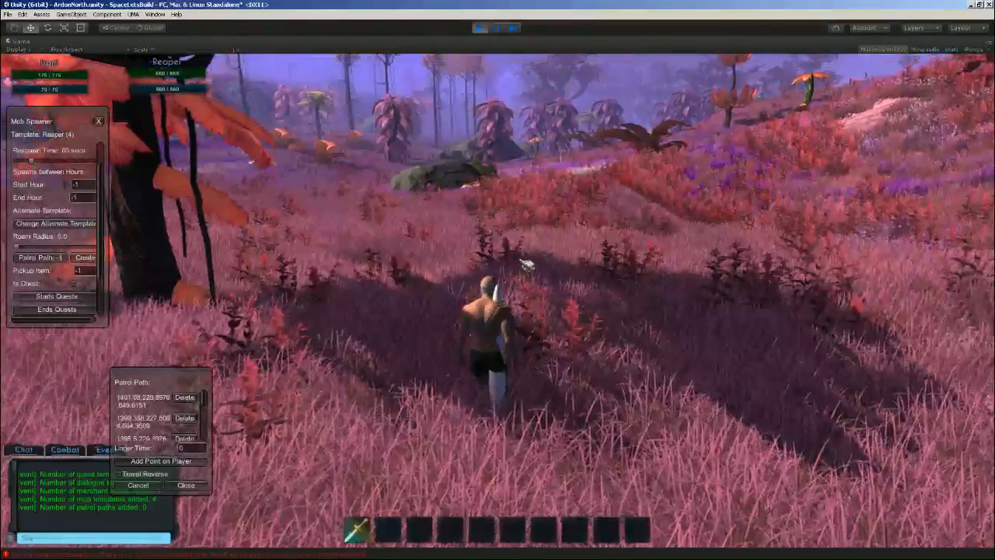
mouse_move(565, 130)
right_mouse_down()
mouse_move(569, 177)
mouse_move(556, 191)
mouse_move(566, 137)
right_mouse_up()
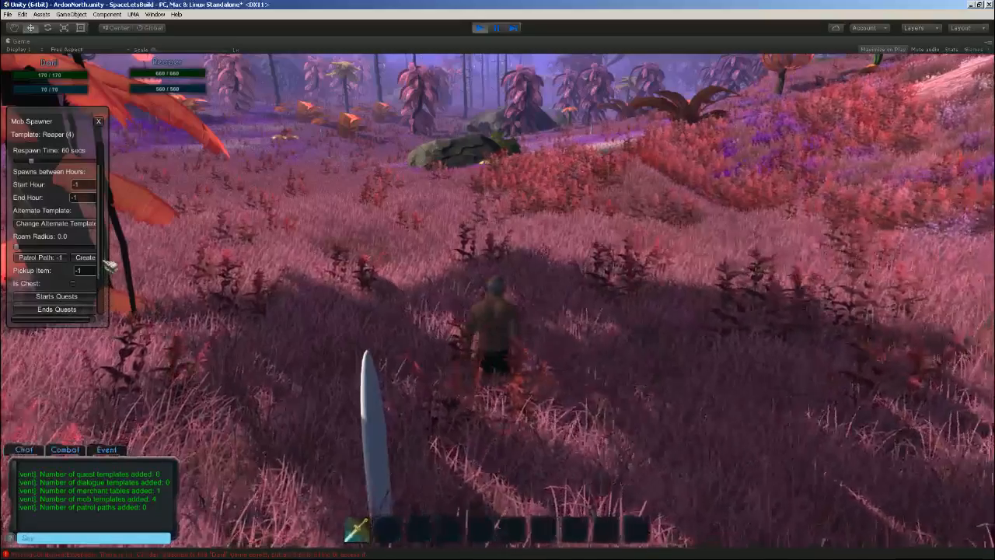
scroll(101, 288, "down", 5)
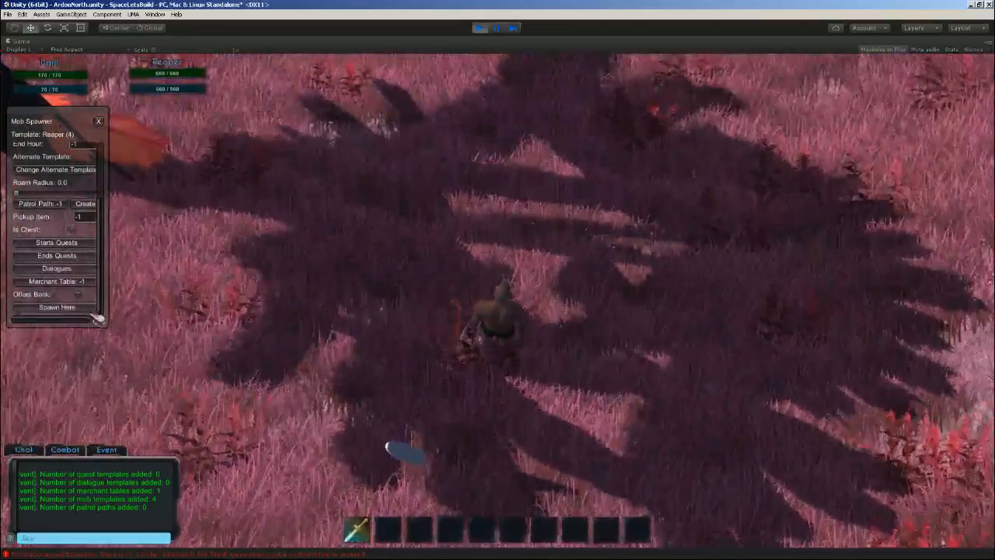
left_click(85, 308)
- Run across the meadow to the Reaper near the big rock, and turn uphill to lead it away
right_click_drag(576, 216, 875, 266)
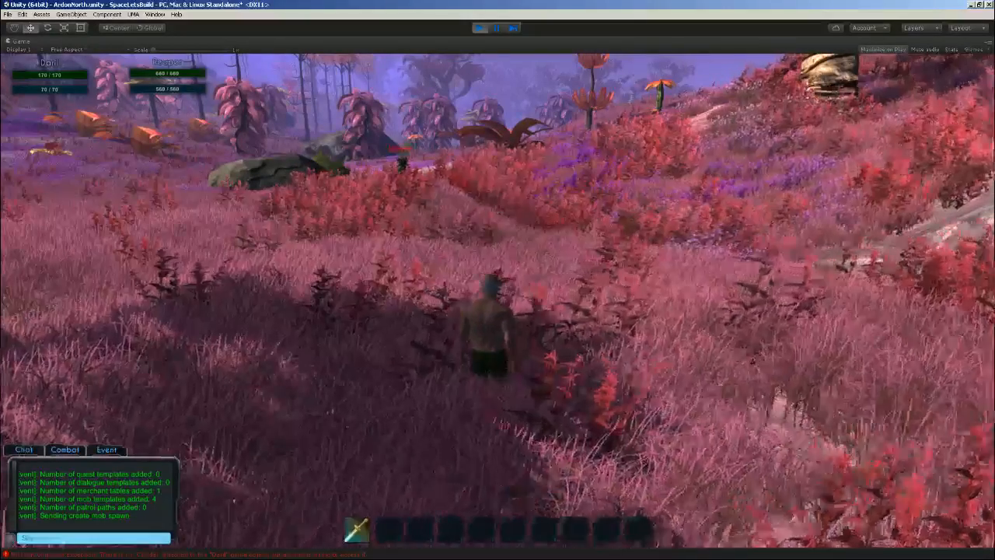
key("w")
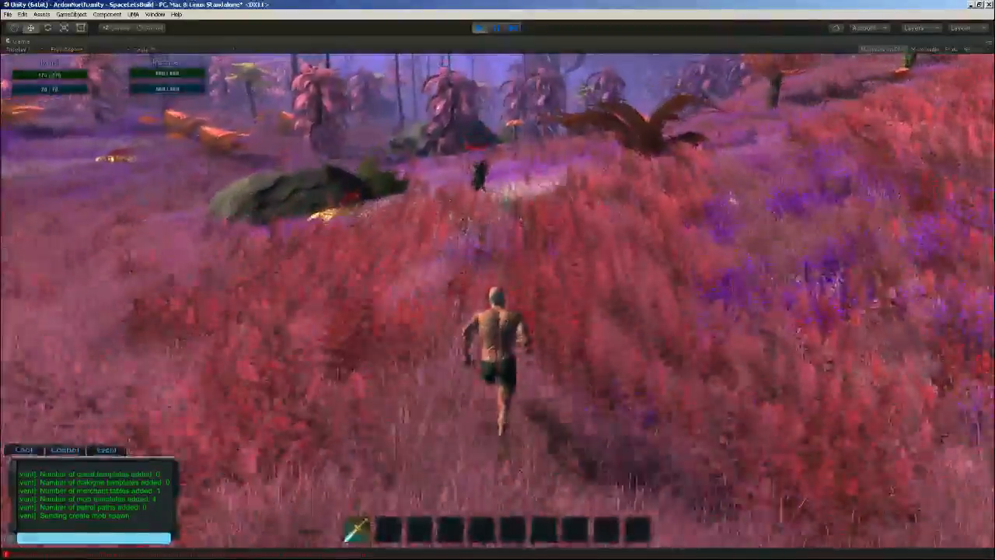
key("d")
key("d")
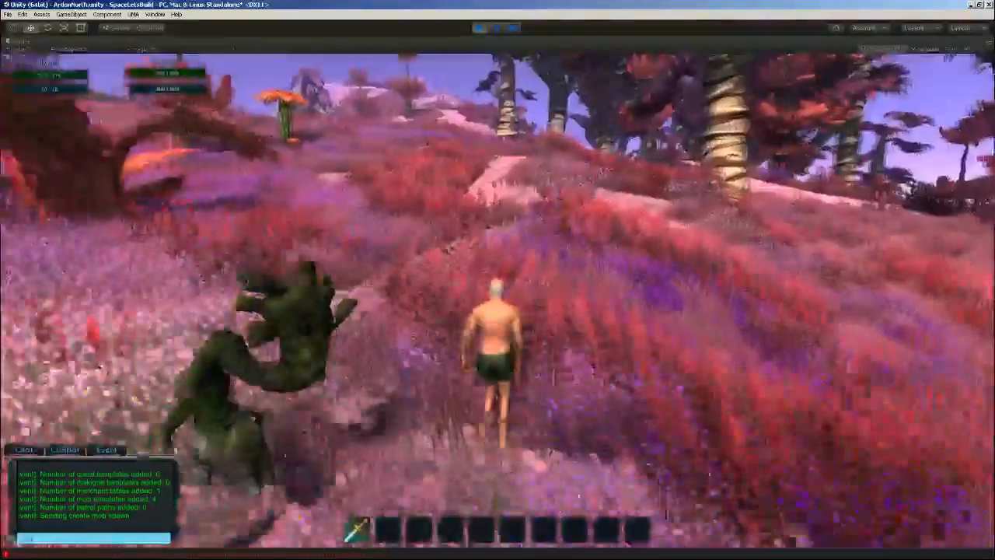
key("w")
key("d")
key("a")
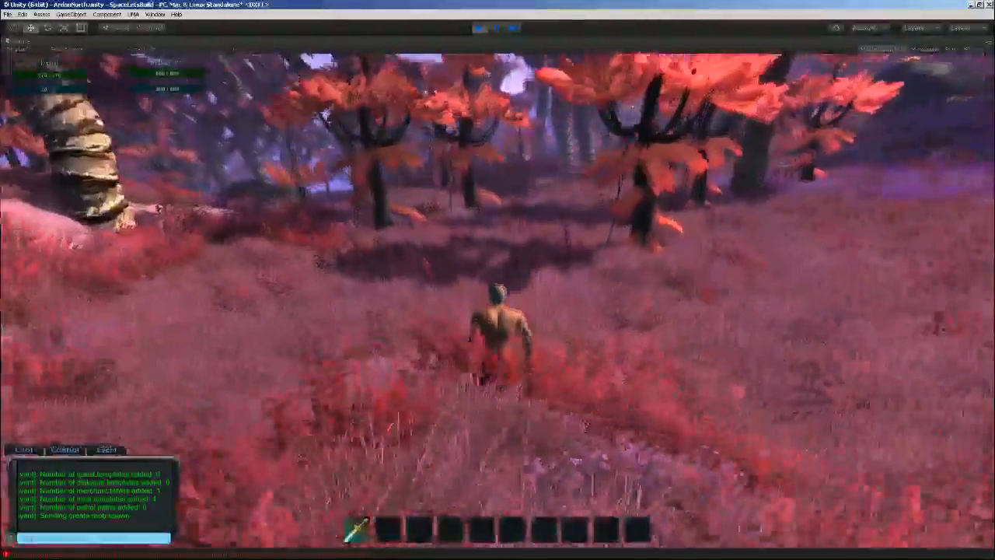
- Run through the orange-leaved trees, turn back toward the Reaper and test its attacks on the character
key("w")
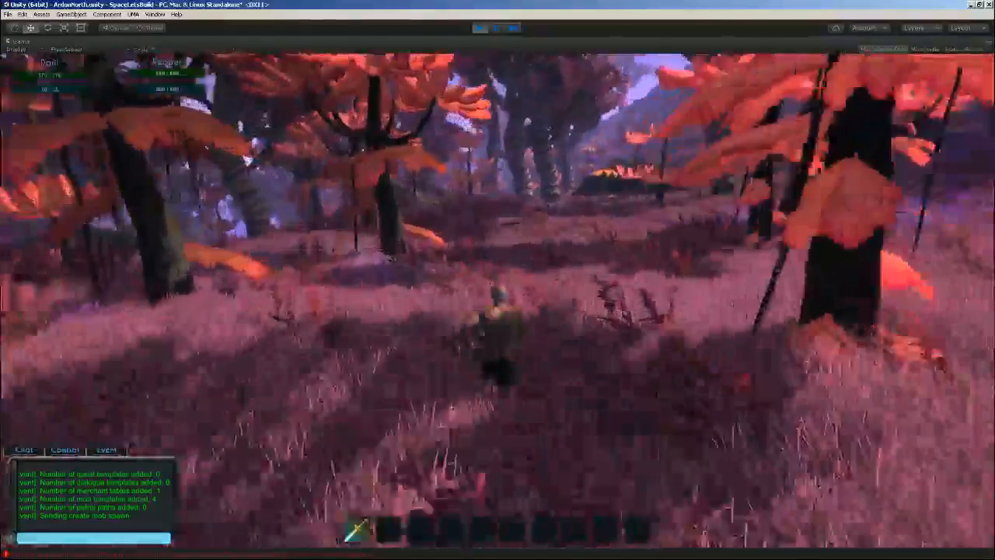
key("w")
key("w")
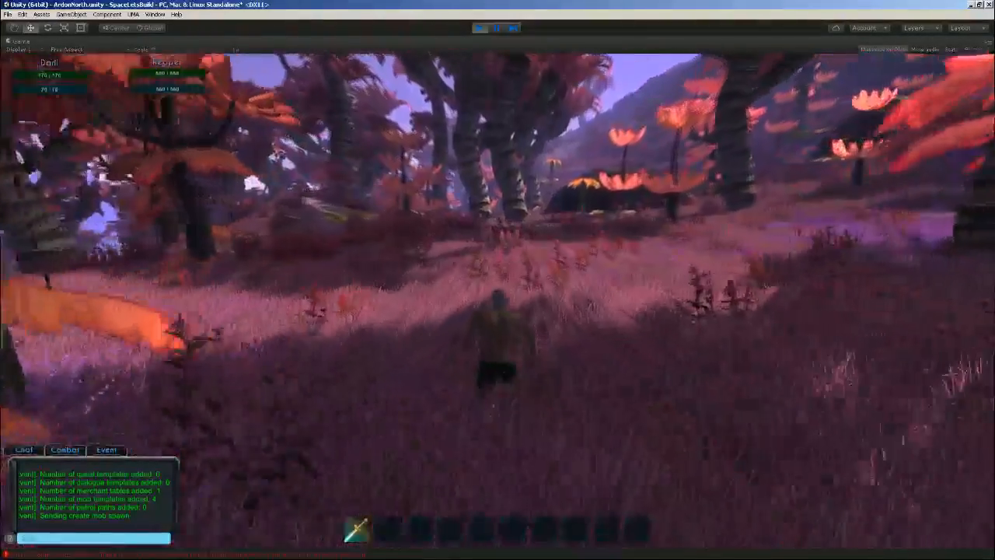
key("w")
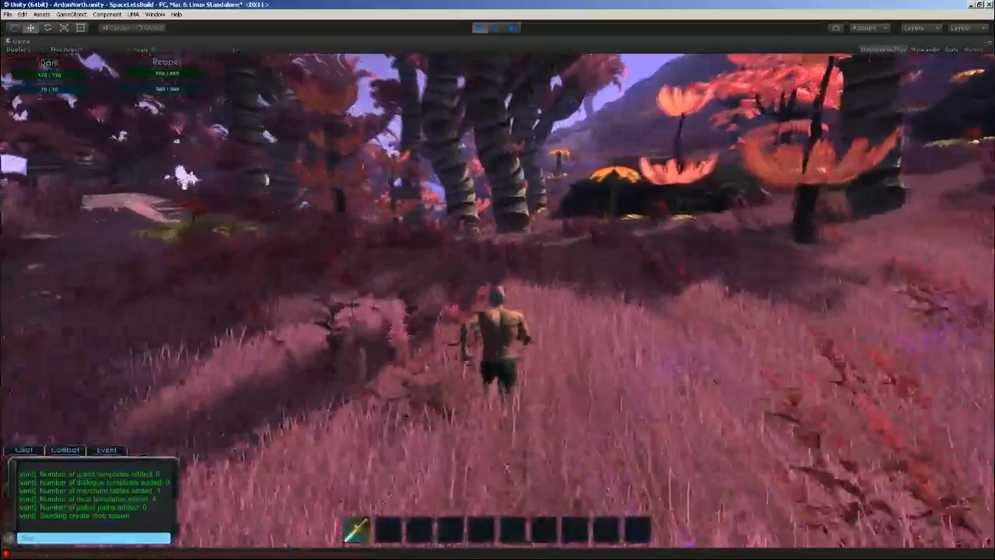
key("w")
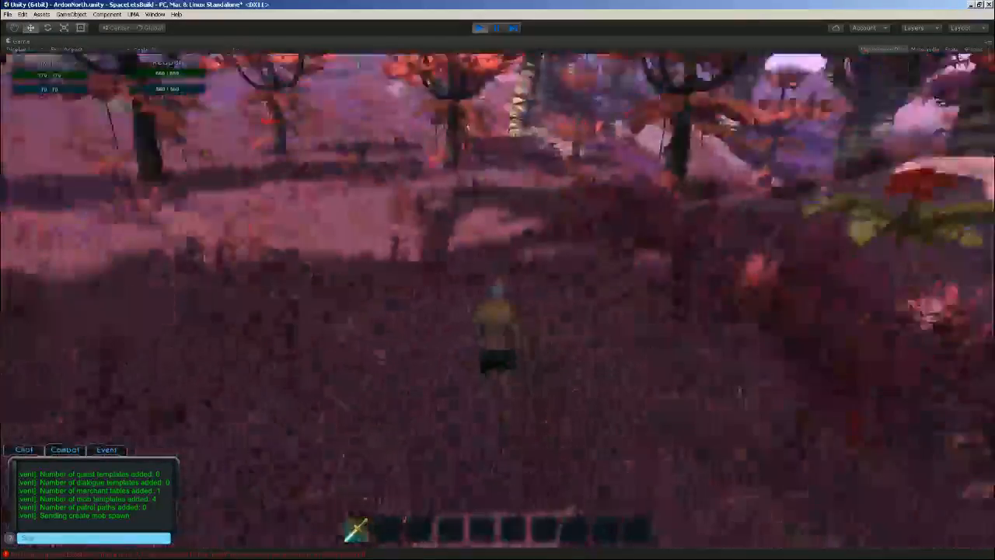
key("a")
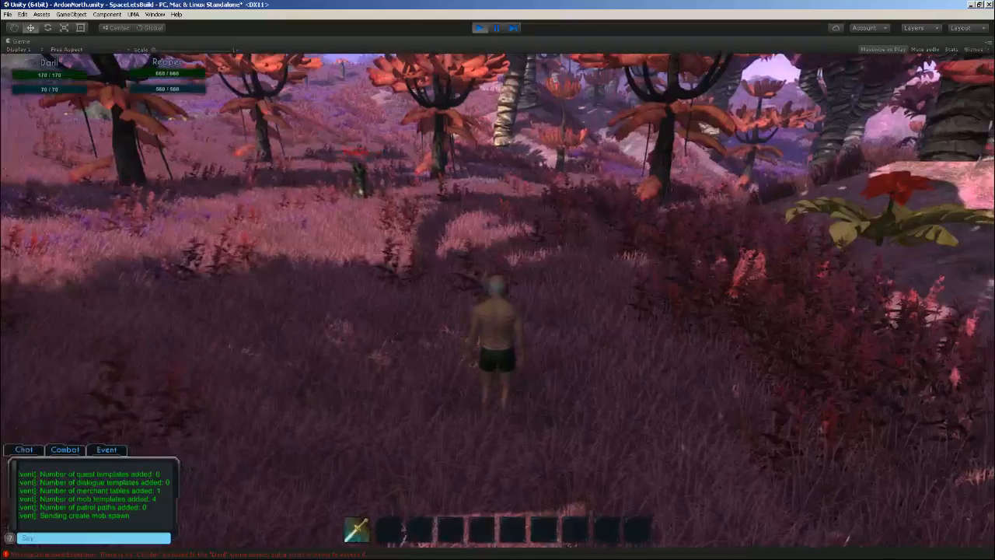
key("a")
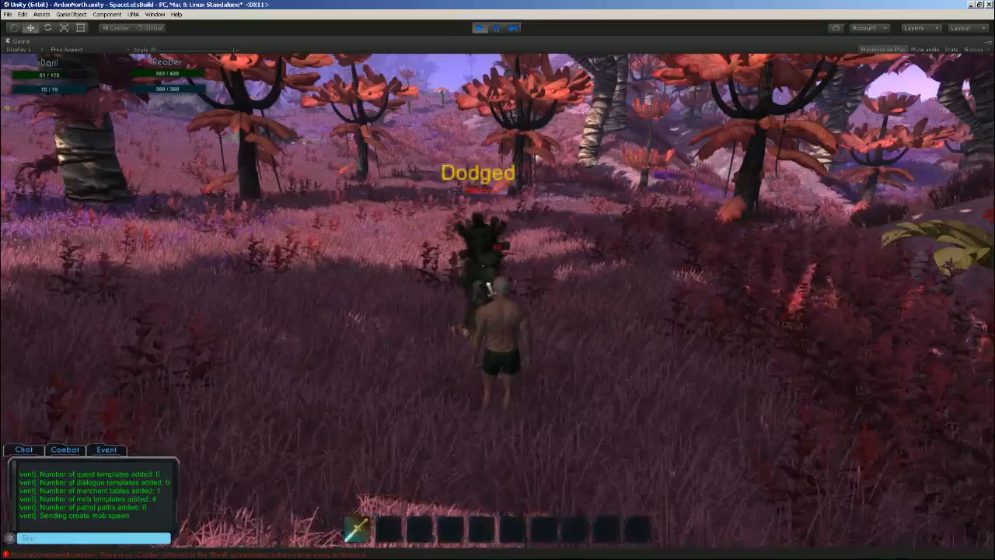
mouse_move(619, 335)
right_mouse_down()
mouse_move(669, 330)
mouse_move(629, 295)
mouse_move(558, 297)
right_mouse_up()
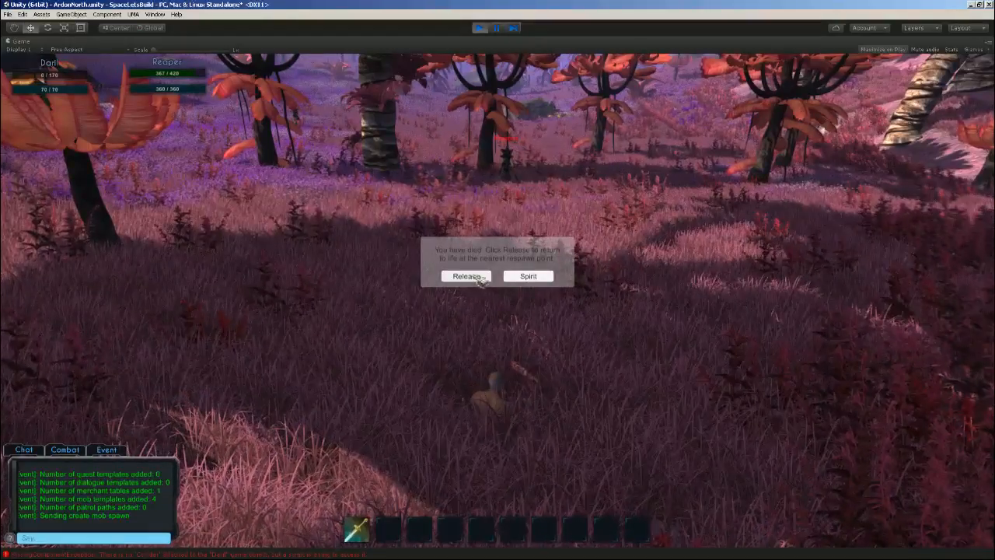
- Release the dead character to the nearest respawn point and observe the Reaper's movement among the orange-leaved trees
left_click(482, 277)
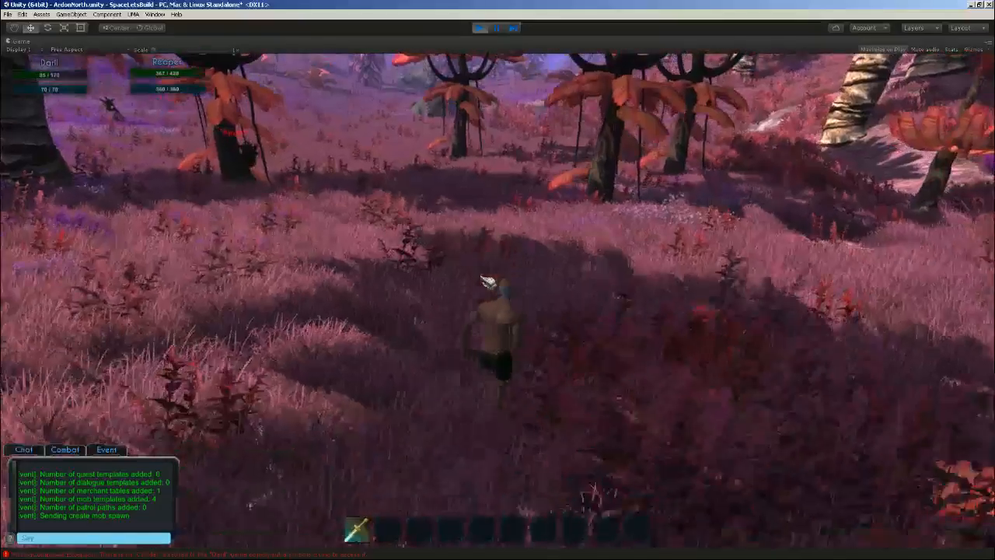
key("w")
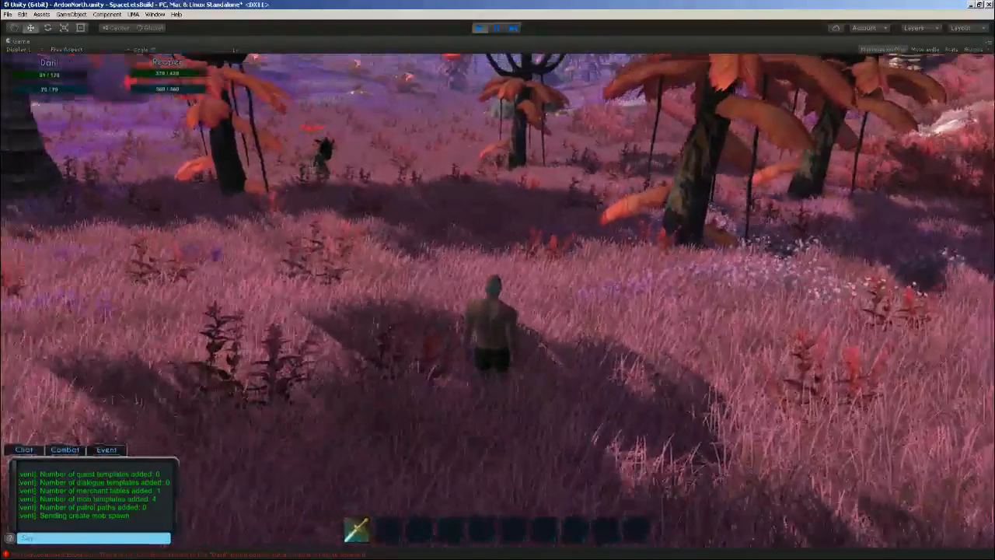
right_click_drag(466, 381, 450, 374)
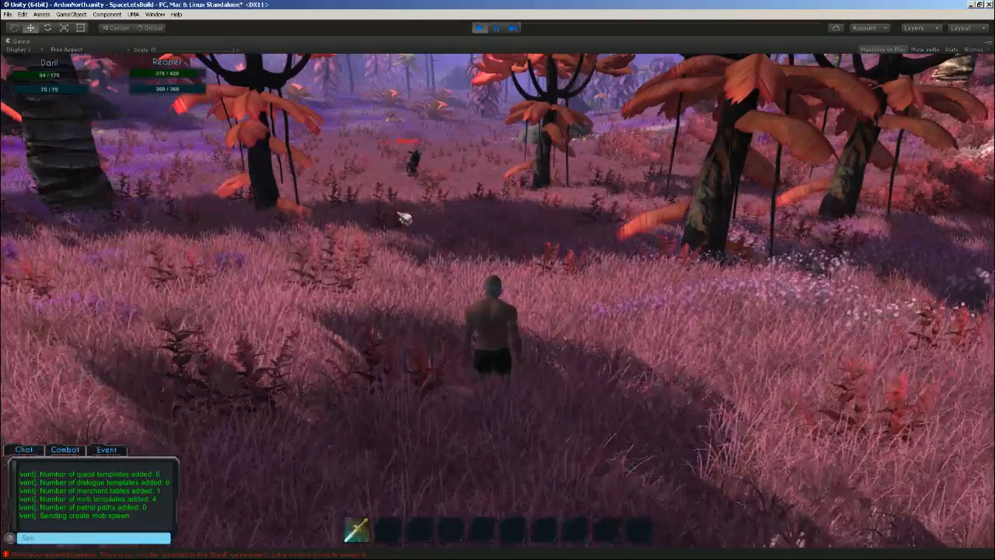
right_click_drag(401, 215, 311, 280)
right_click_drag(435, 374, 504, 296)
key("w")
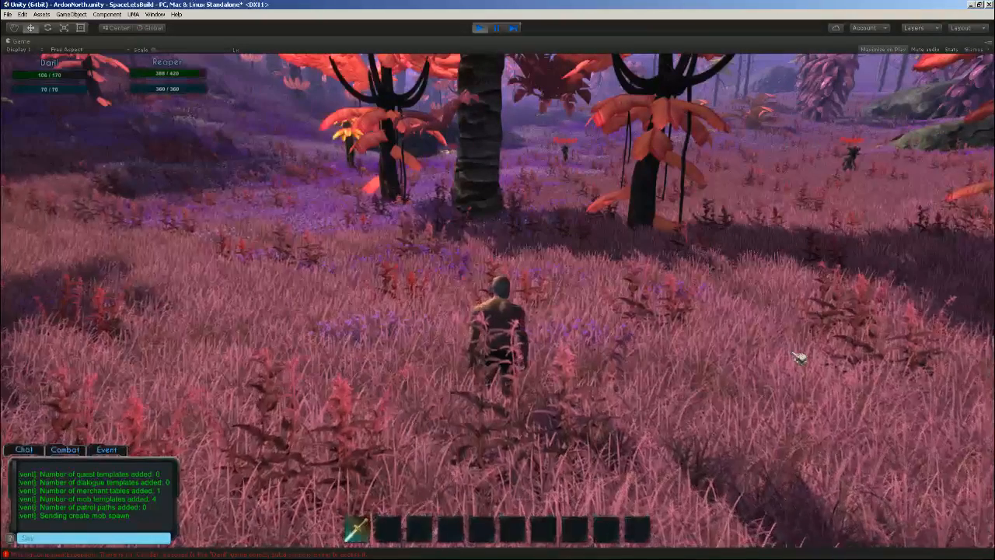
- Follow the Reaper across the open grass toward the mossy rock to check its patrol
right_click_drag(801, 359, 917, 72)
key("w")
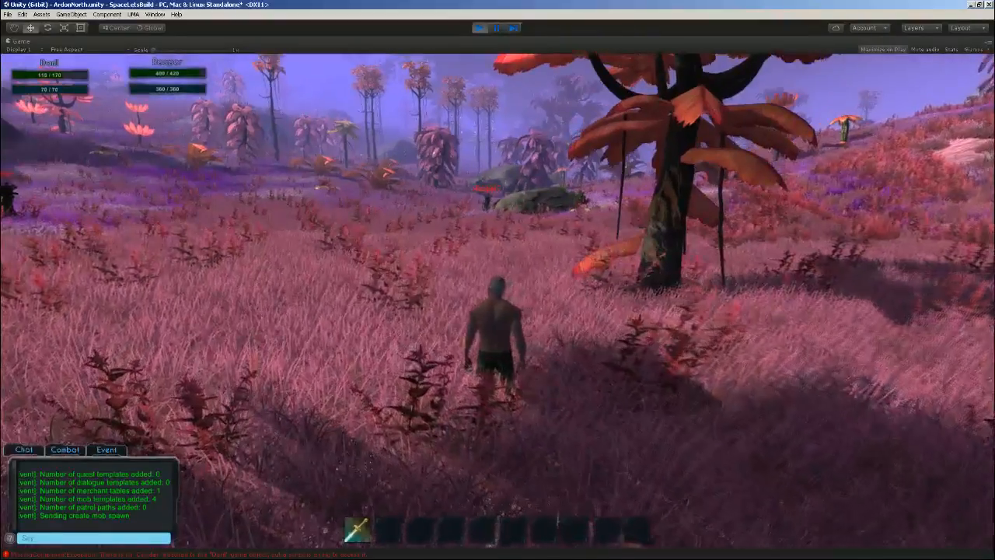
key("s")
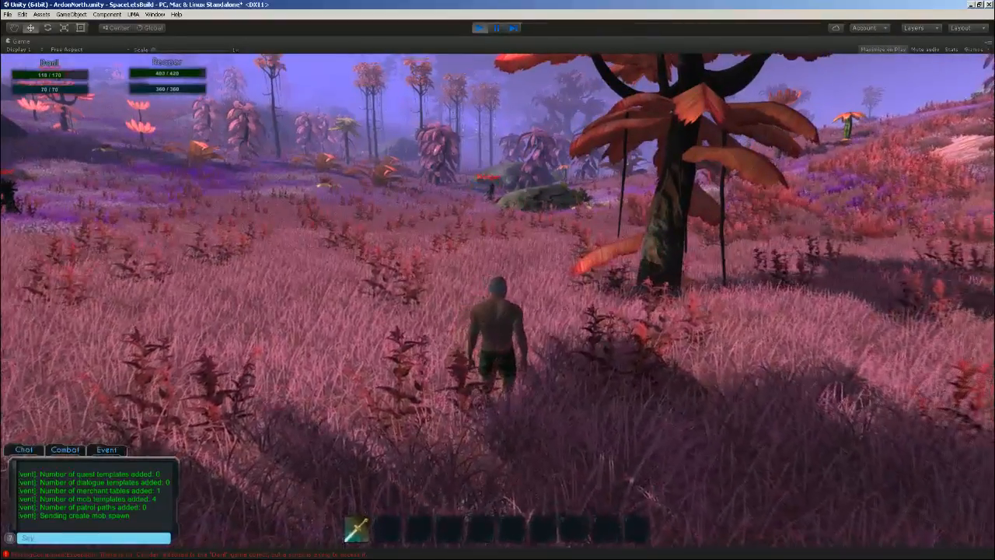
key("w")
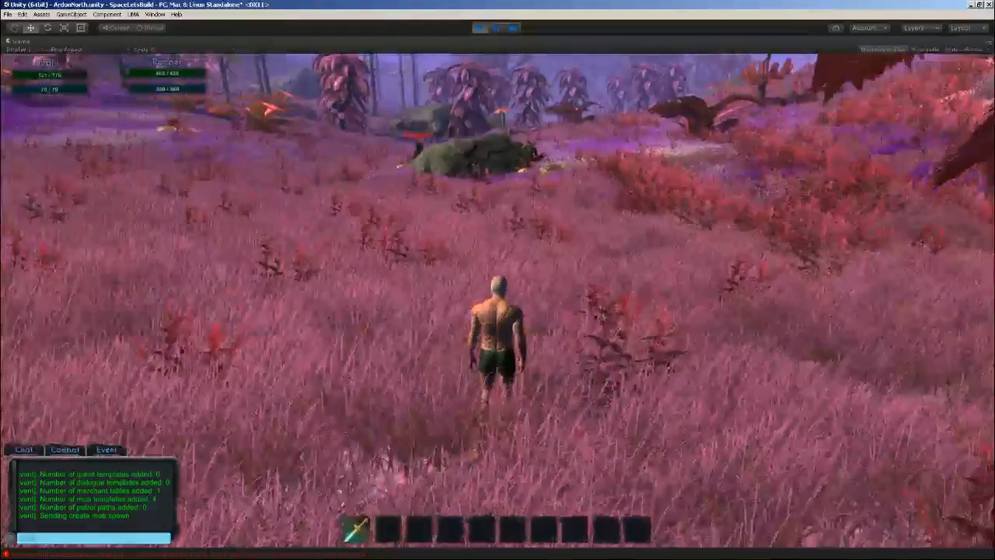
right_click_drag(878, 75, 898, 67)
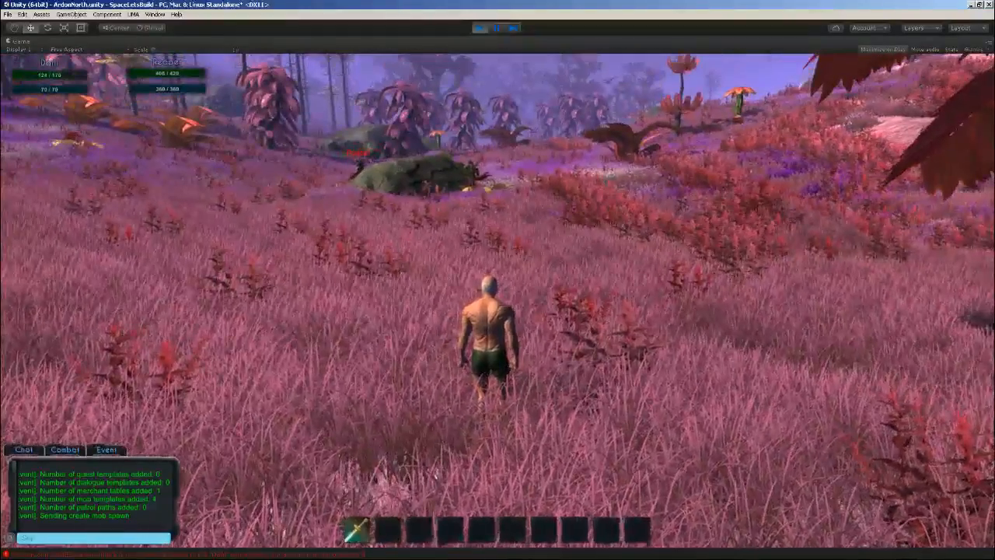
- Run to the flowered slope beside the rock and watch the Reaper walk its patrol route
key("w")
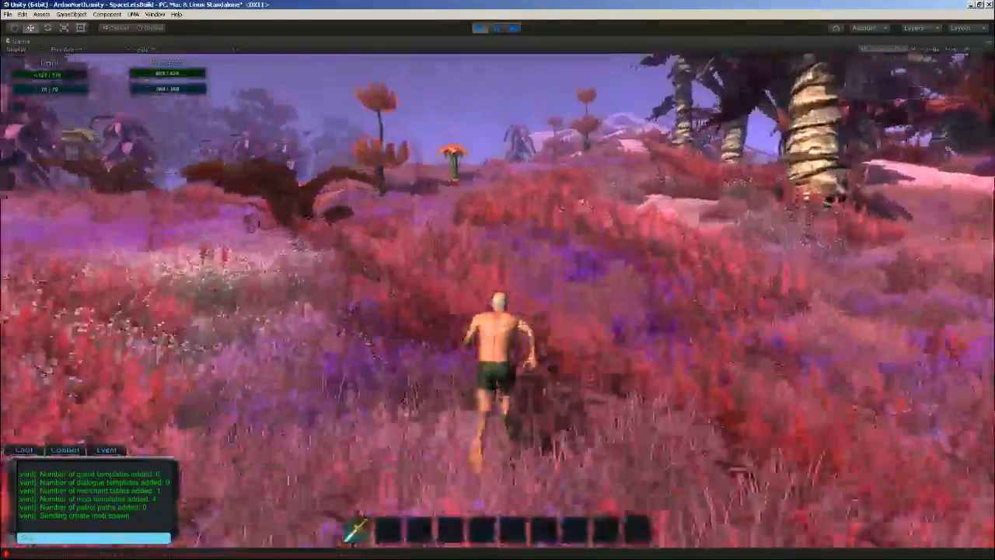
key("a")
key("d")
right_click_drag(894, 299, 512, 290)
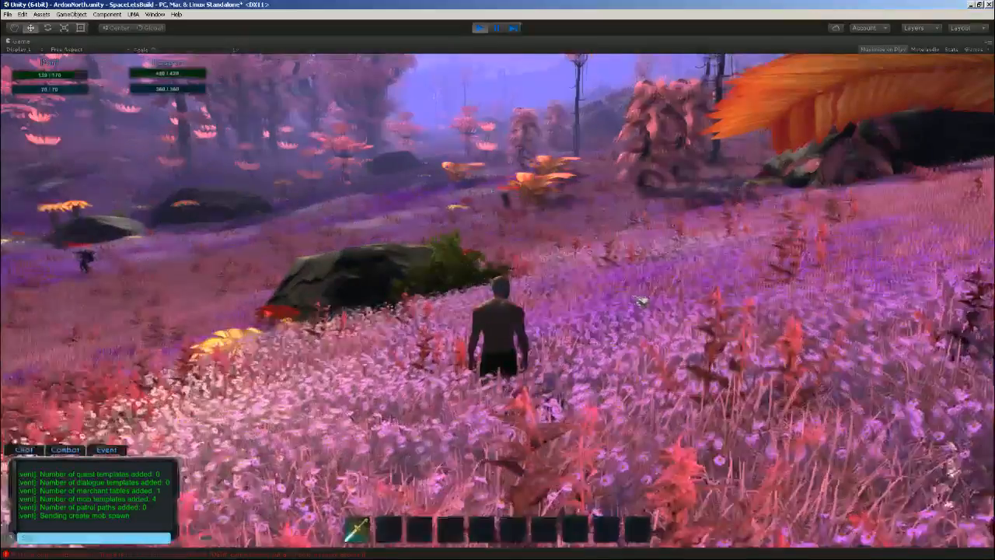
key("w")
right_click_drag(644, 302, 703, 299)
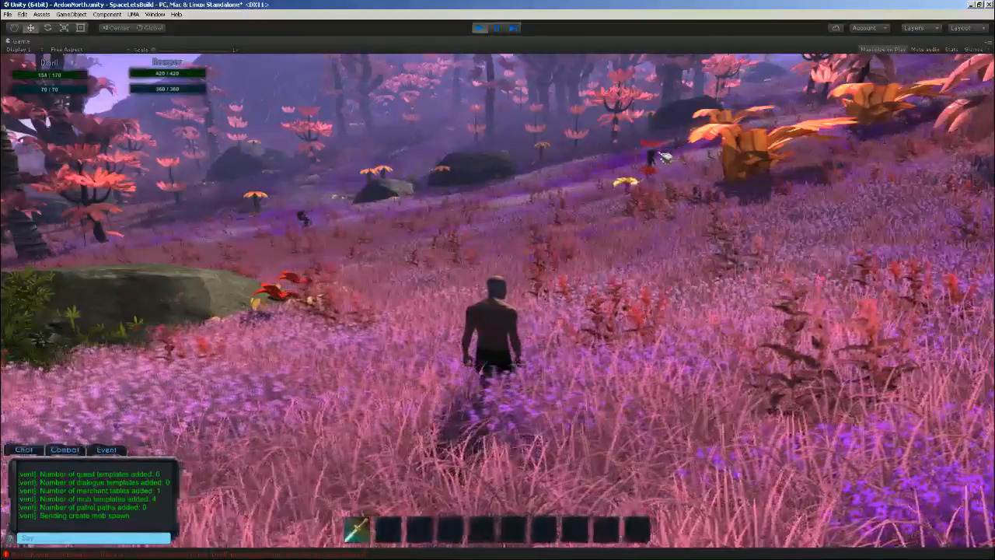
right_click_drag(637, 308, 719, 309)
- Explore past the large orange plant and the pale rocky mound to the open flower field facing the mountains
key("w")
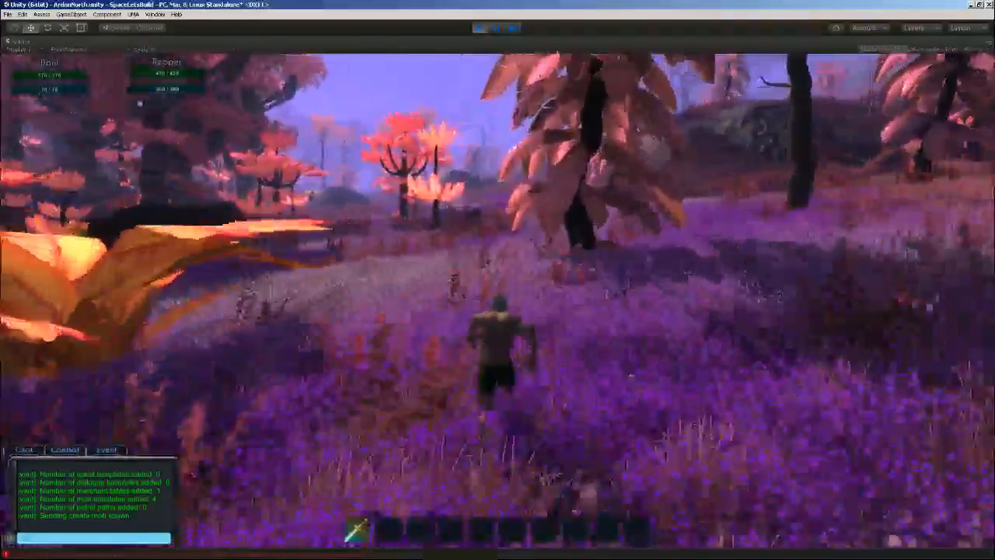
key("w")
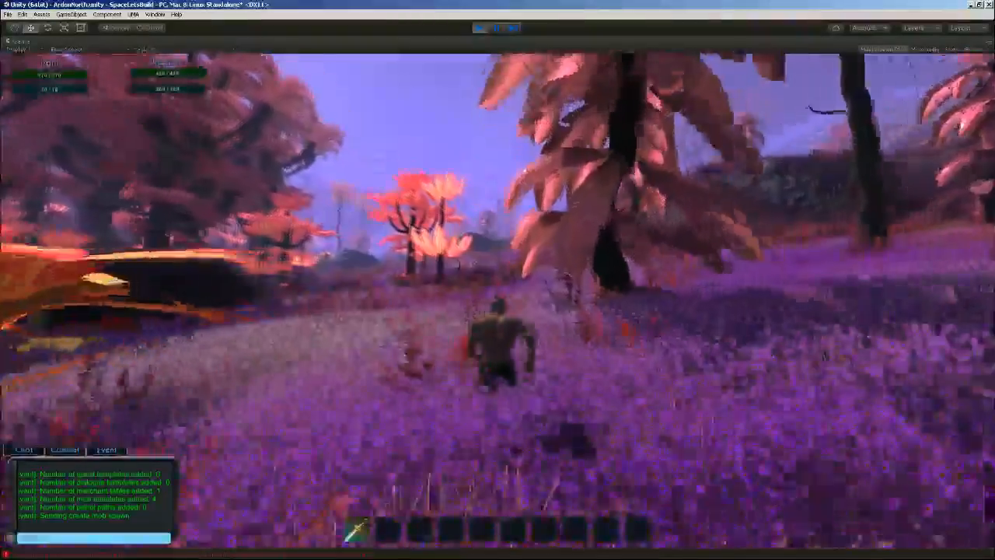
key("w")
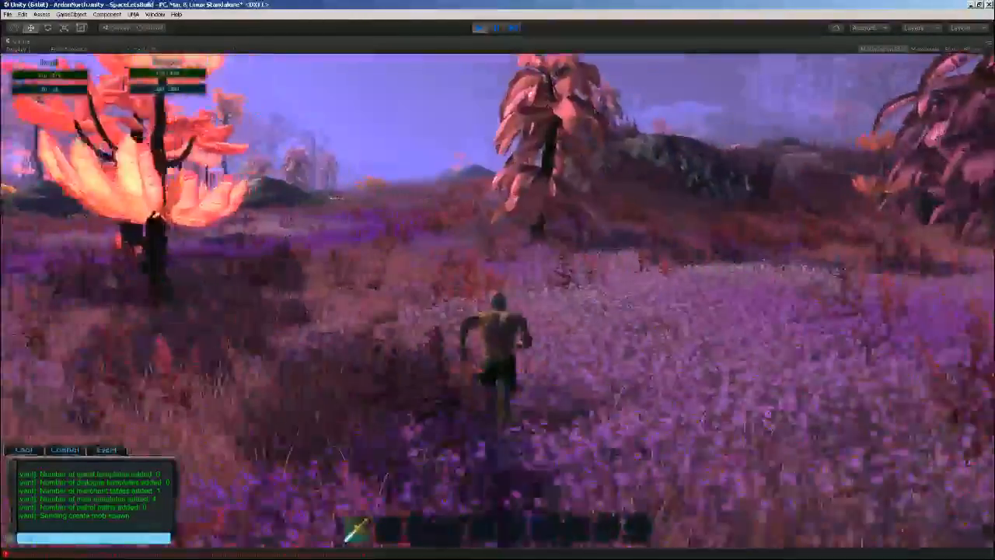
key("w")
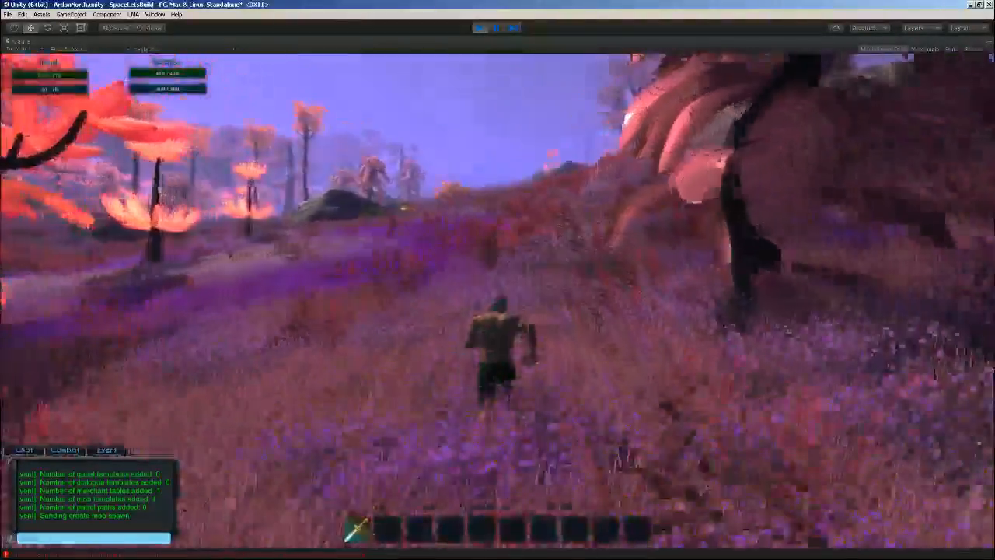
key("w")
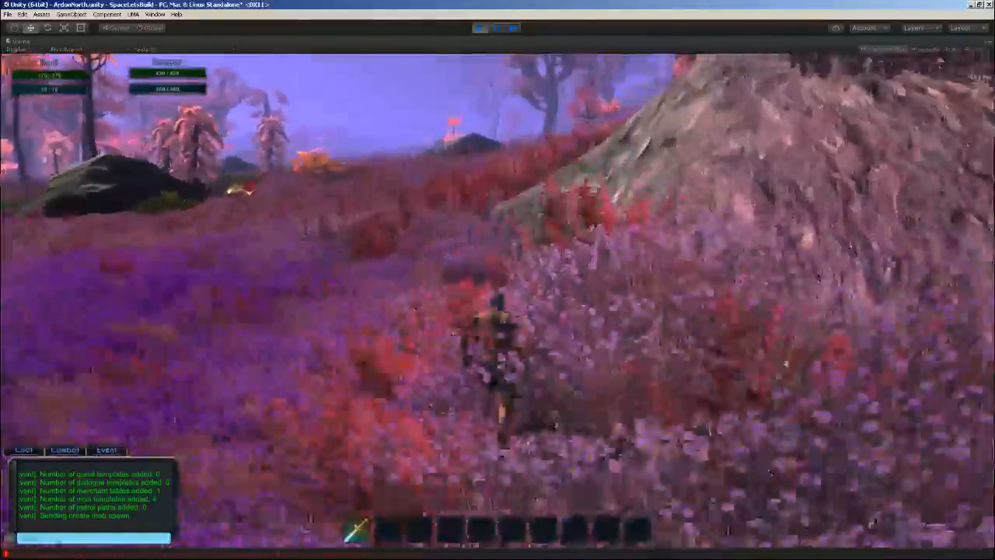
key("w")
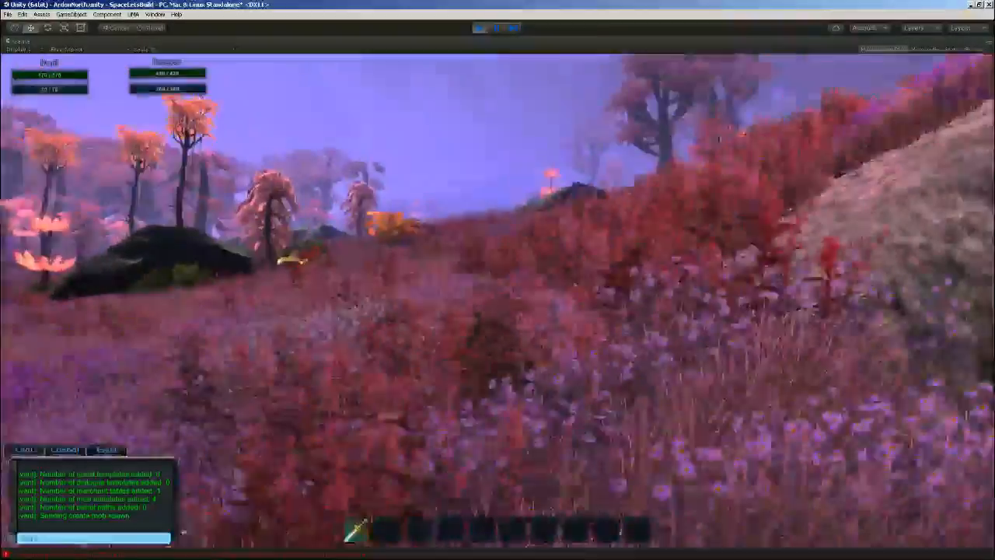
key("w")
key("w")
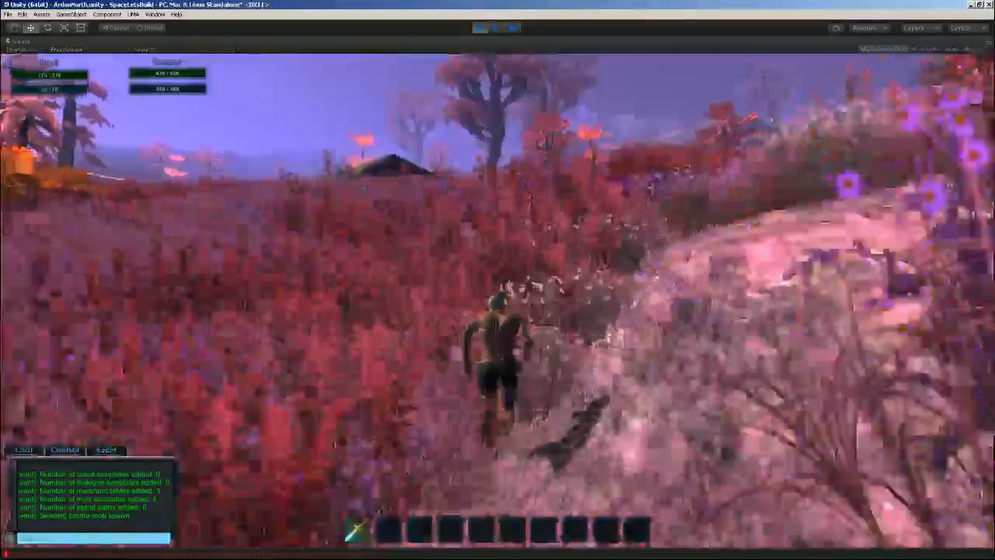
key("w")
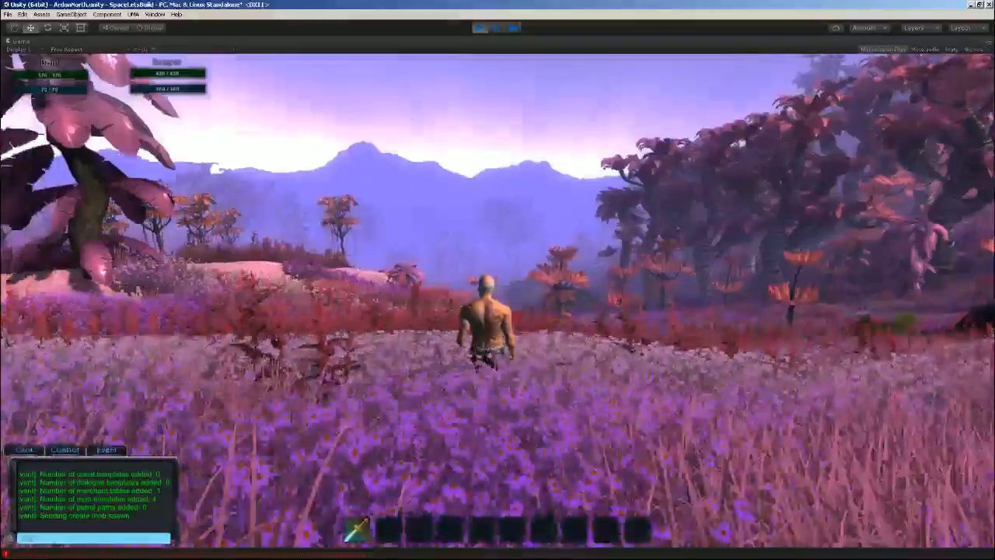
- Run from the flower field along the purple grass slope toward the forest of pink and orange plants
right_click_drag(497, 295, 435, 331)
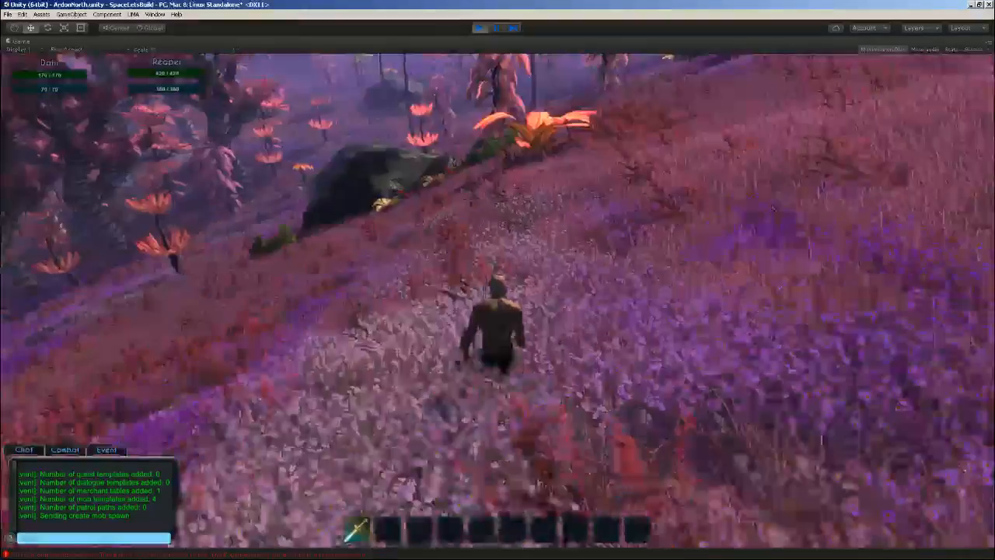
key("w")
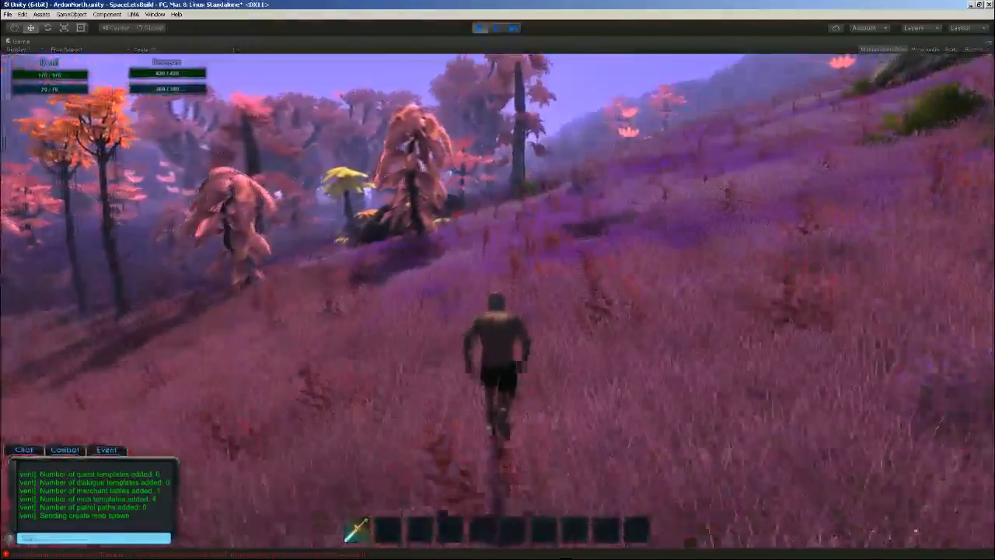
key("d")
key("w")
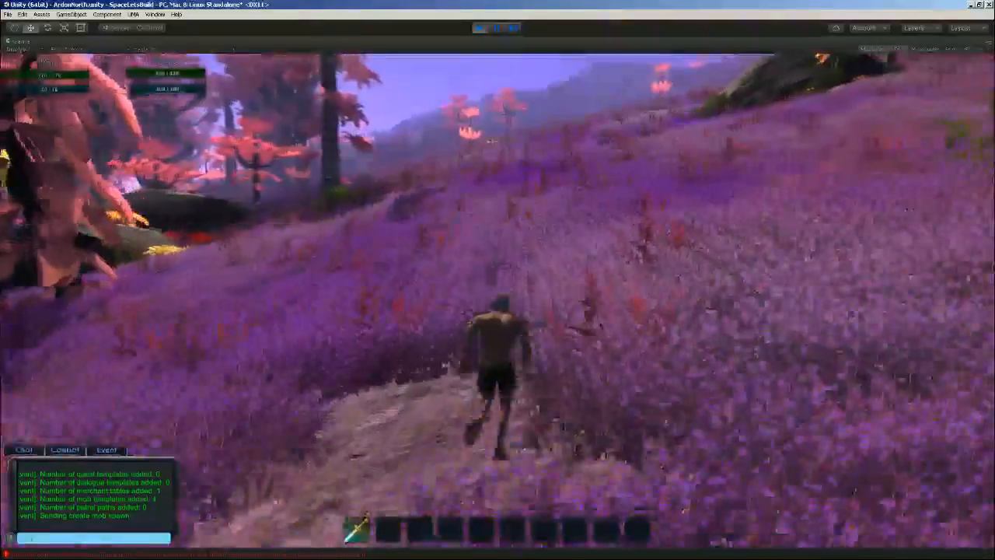
key("w")
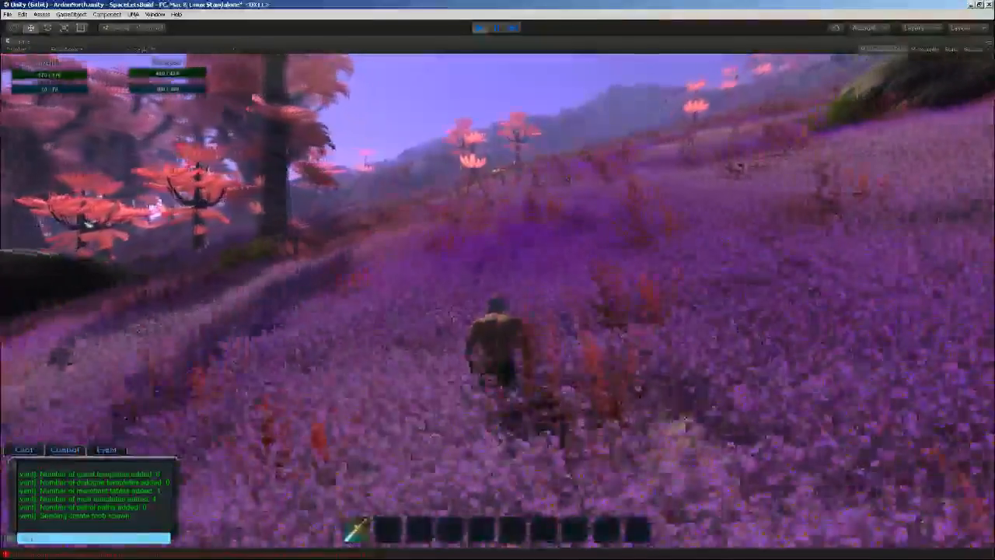
key("a")
key("w")
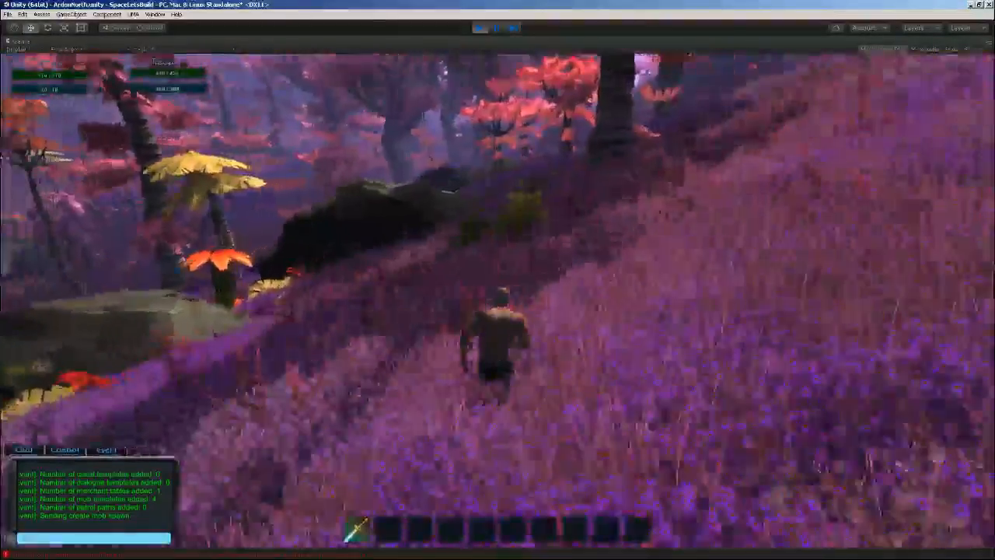
- Climb onto the large dark boulder beside the yellow-leaved palm and inspect its surroundings
key("w")
key("w")
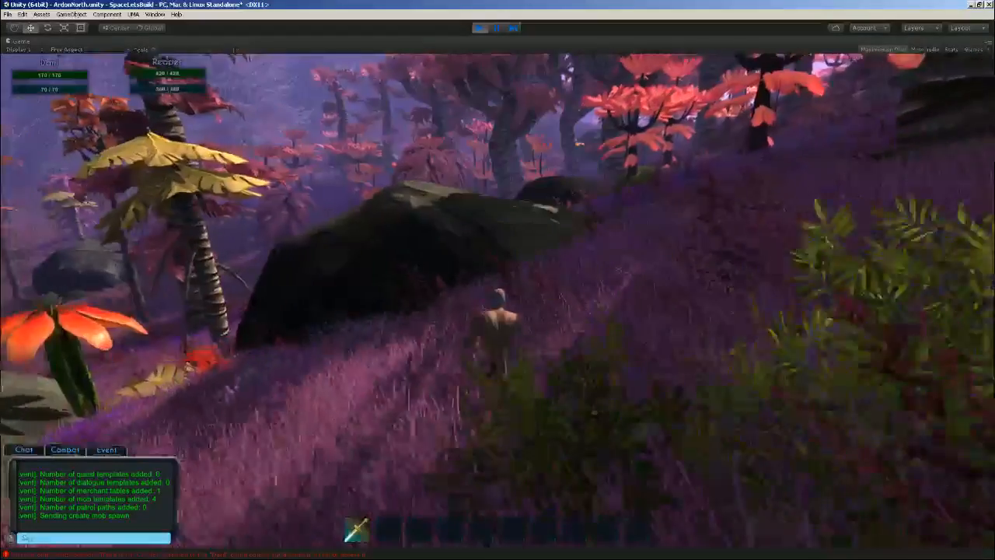
key("w")
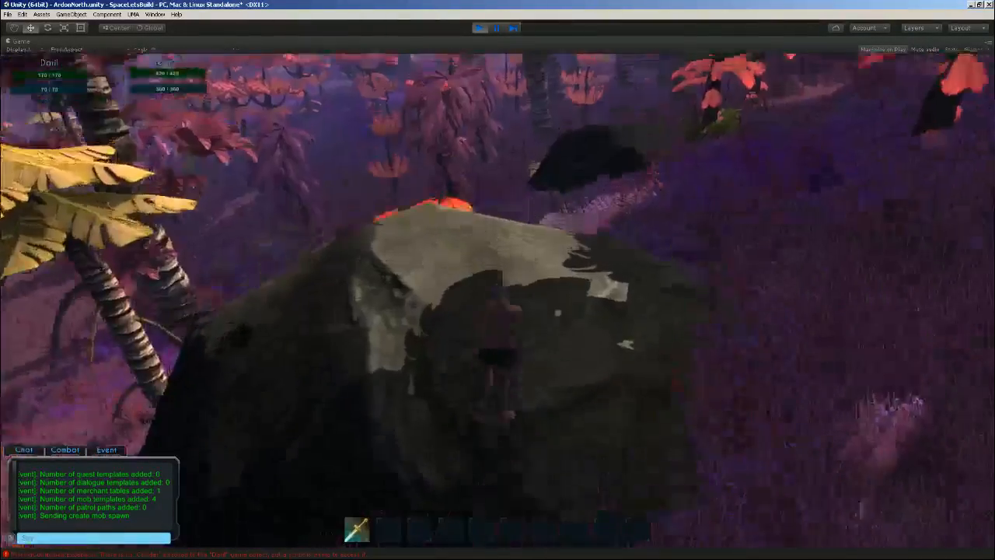
key("a")
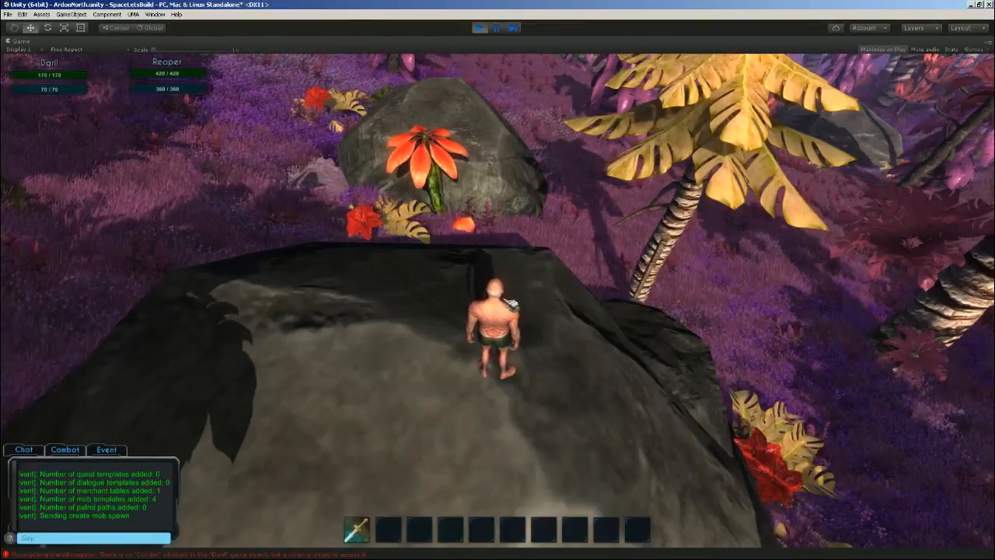
- Leave the boulder and run across the slope past the large pink plant to the flower field facing the mountains
right_click_drag(486, 323, 486, 303)
key("w")
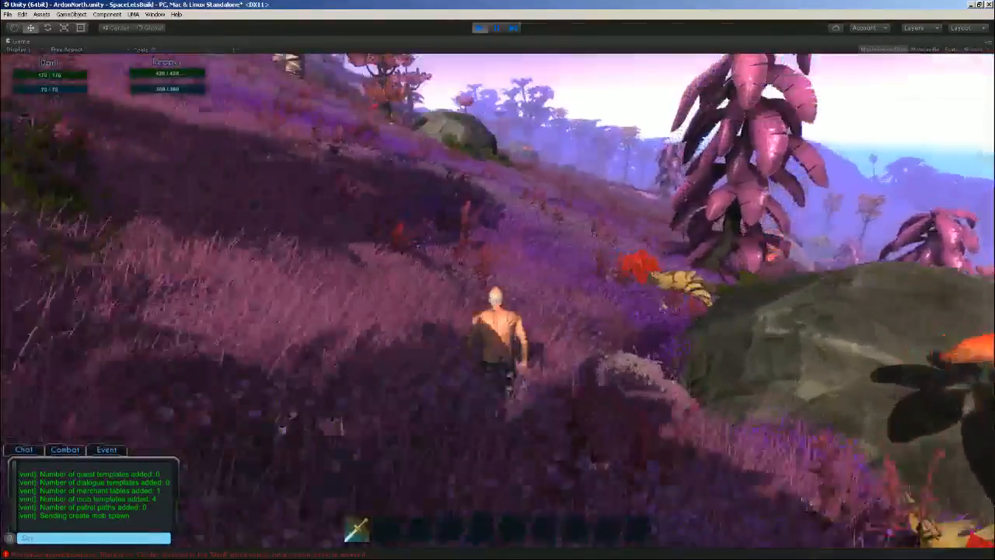
key("w")
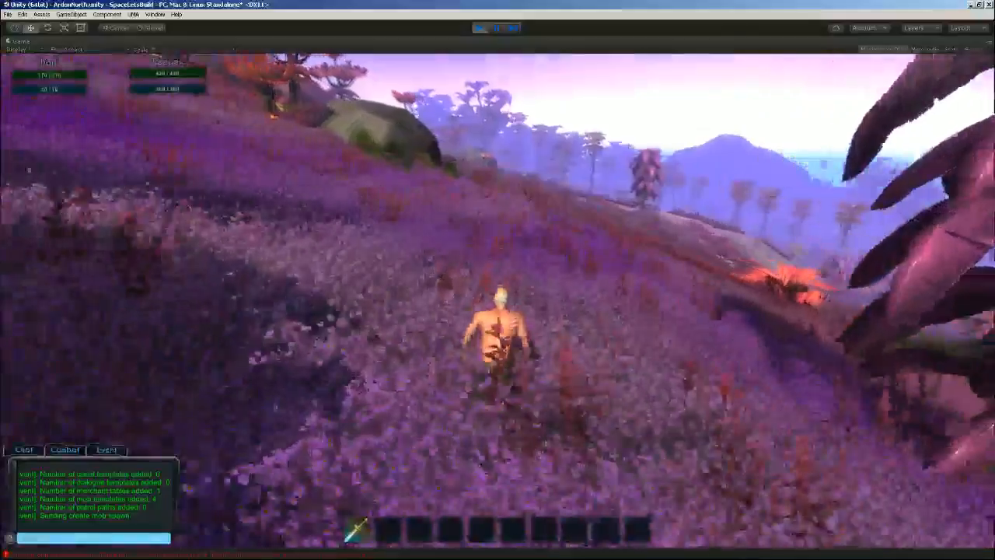
right_click_drag(486, 303, 536, 334)
right_click_drag(498, 303, 560, 305)
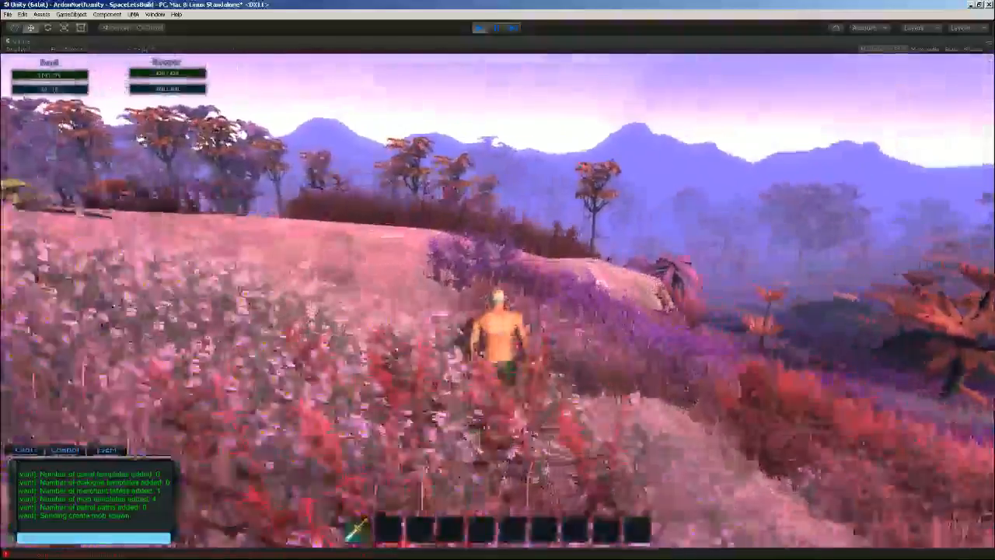
- Move onto the pale rock outcrop and survey the misty forest valley below from several angles
right_click_drag(498, 304, 499, 339)
mouse_move(498, 303)
right_mouse_down()
mouse_move(500, 319)
mouse_move(539, 334)
mouse_move(572, 302)
mouse_move(504, 296)
right_mouse_up()
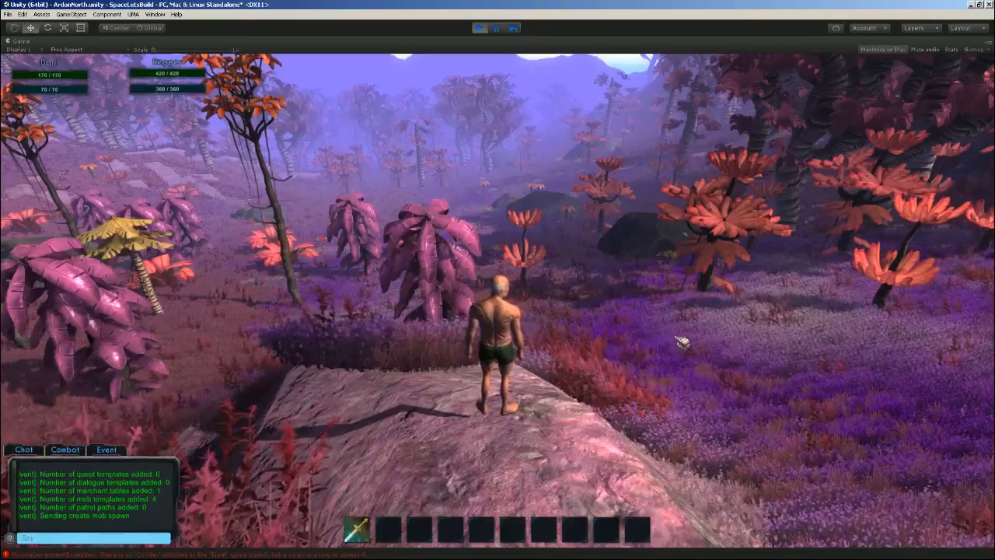
right_click_drag(680, 343, 587, 369)
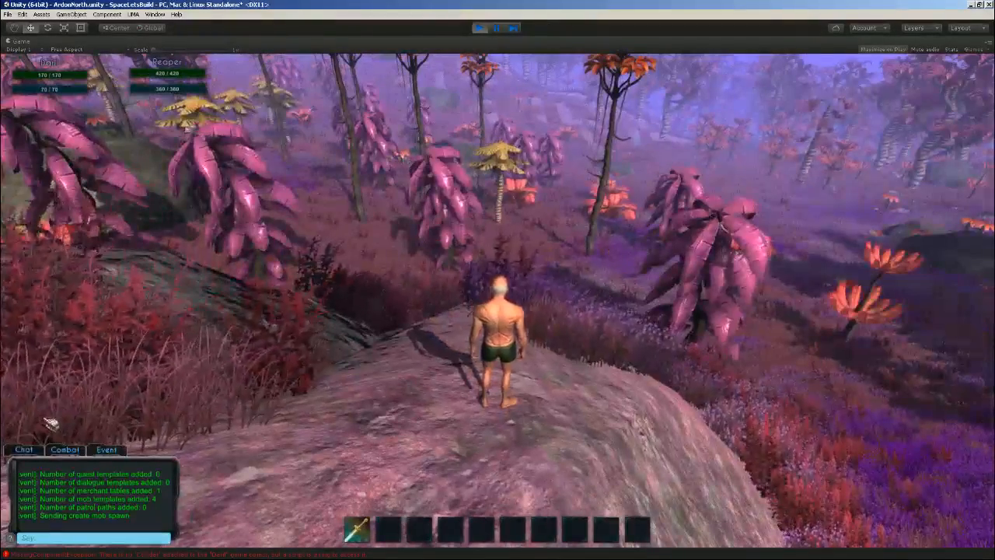